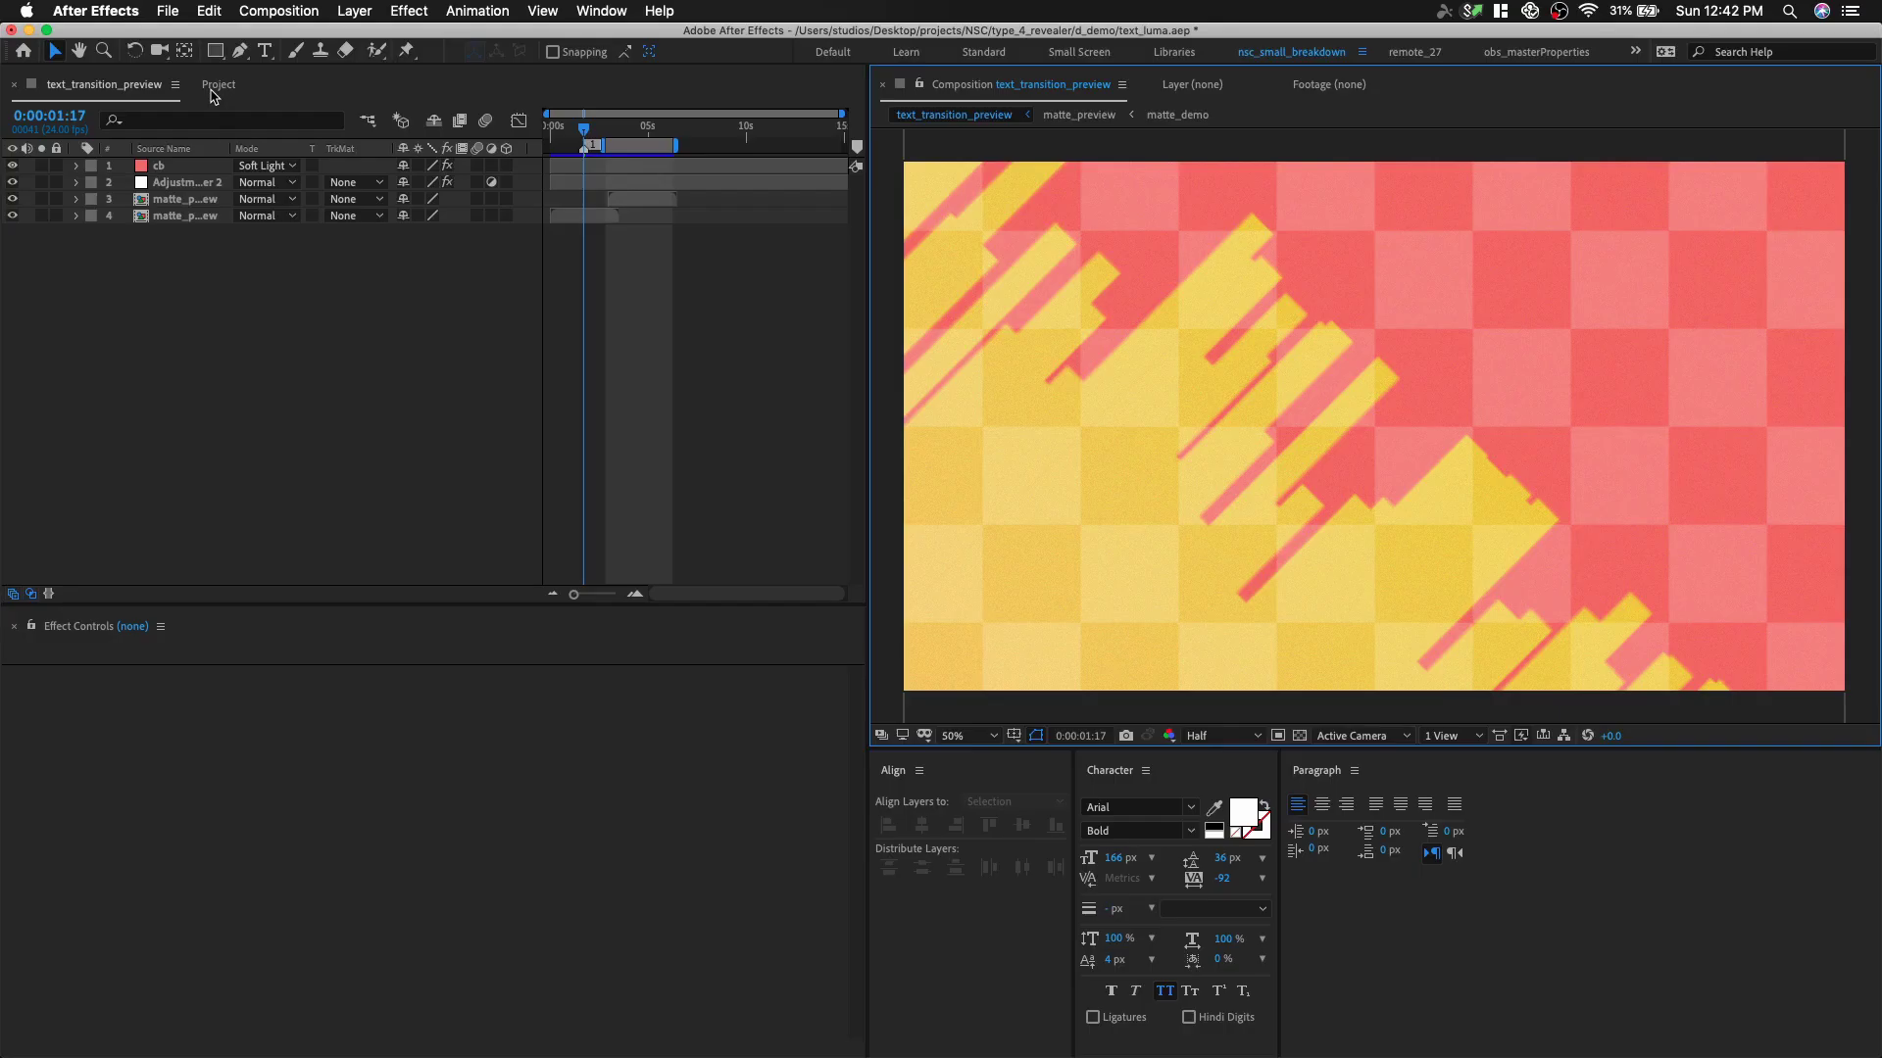
- Start a new 1920×1080, 24 fps, 3-second composition named matte
key("super+n")
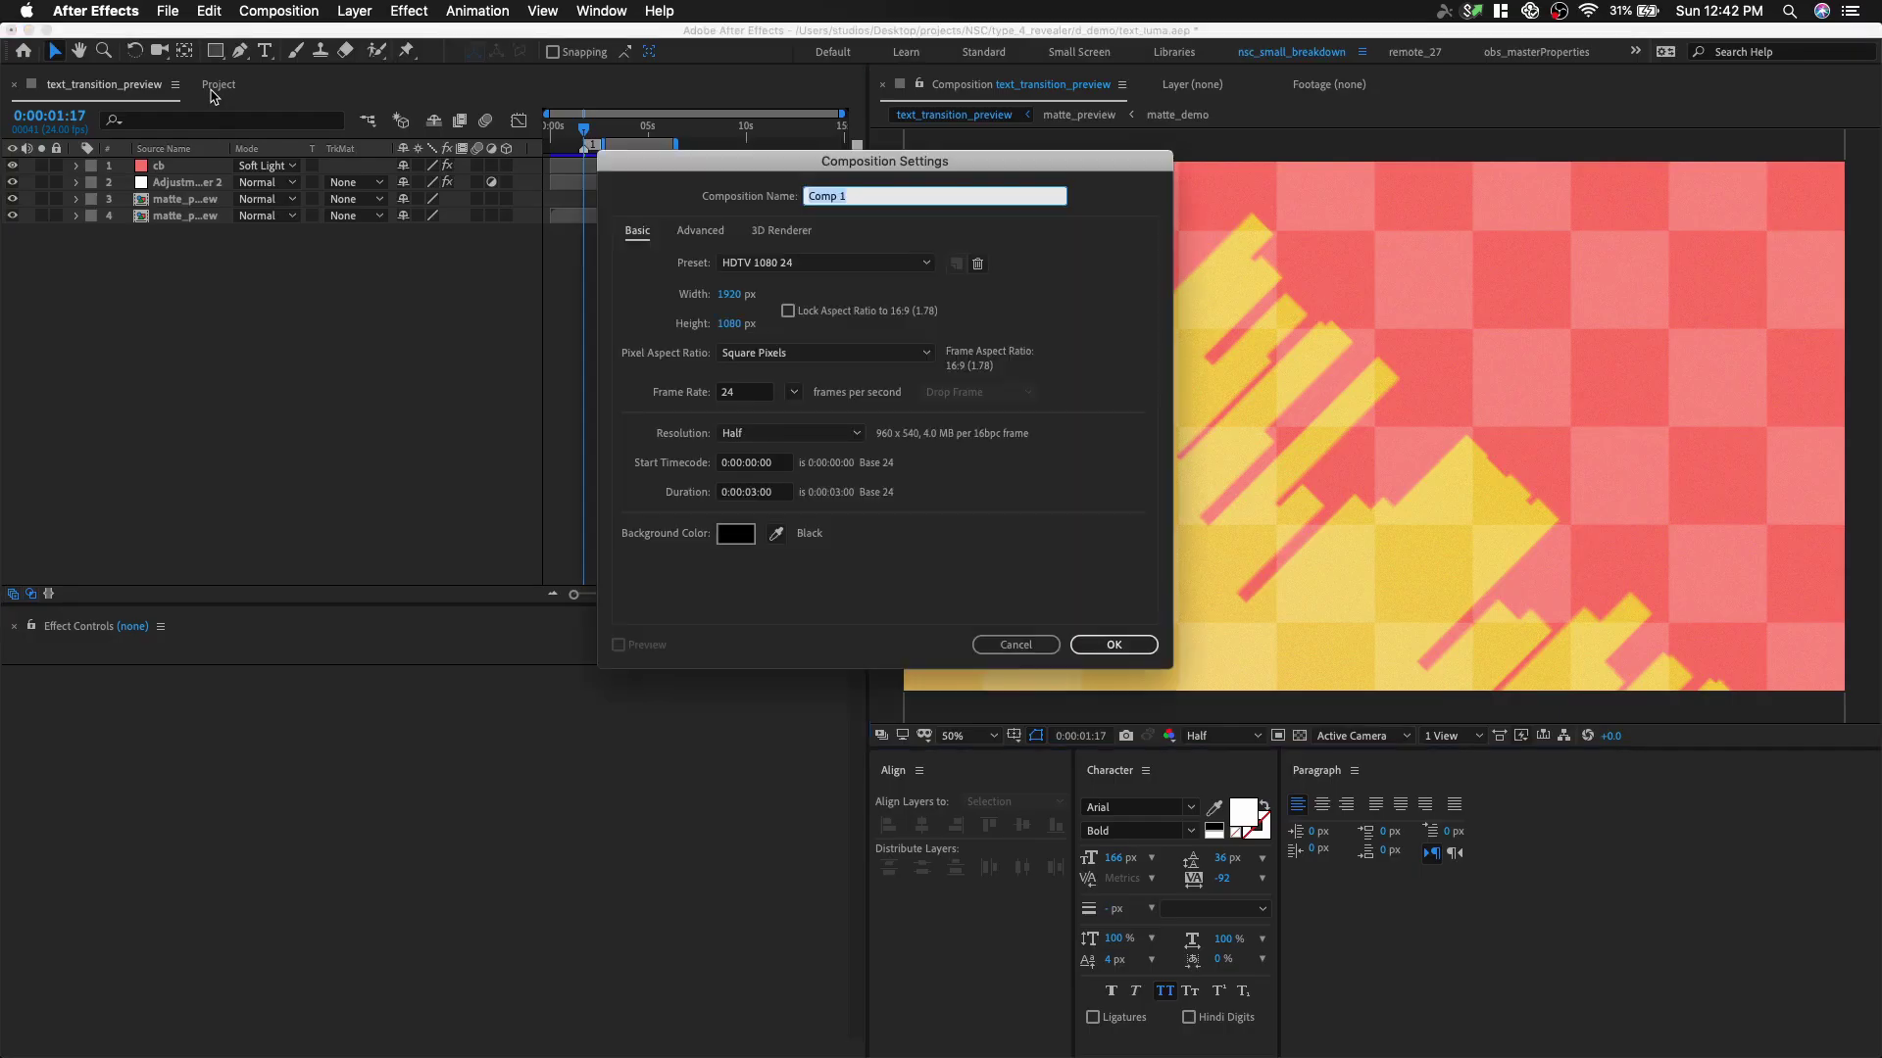
type("matte")
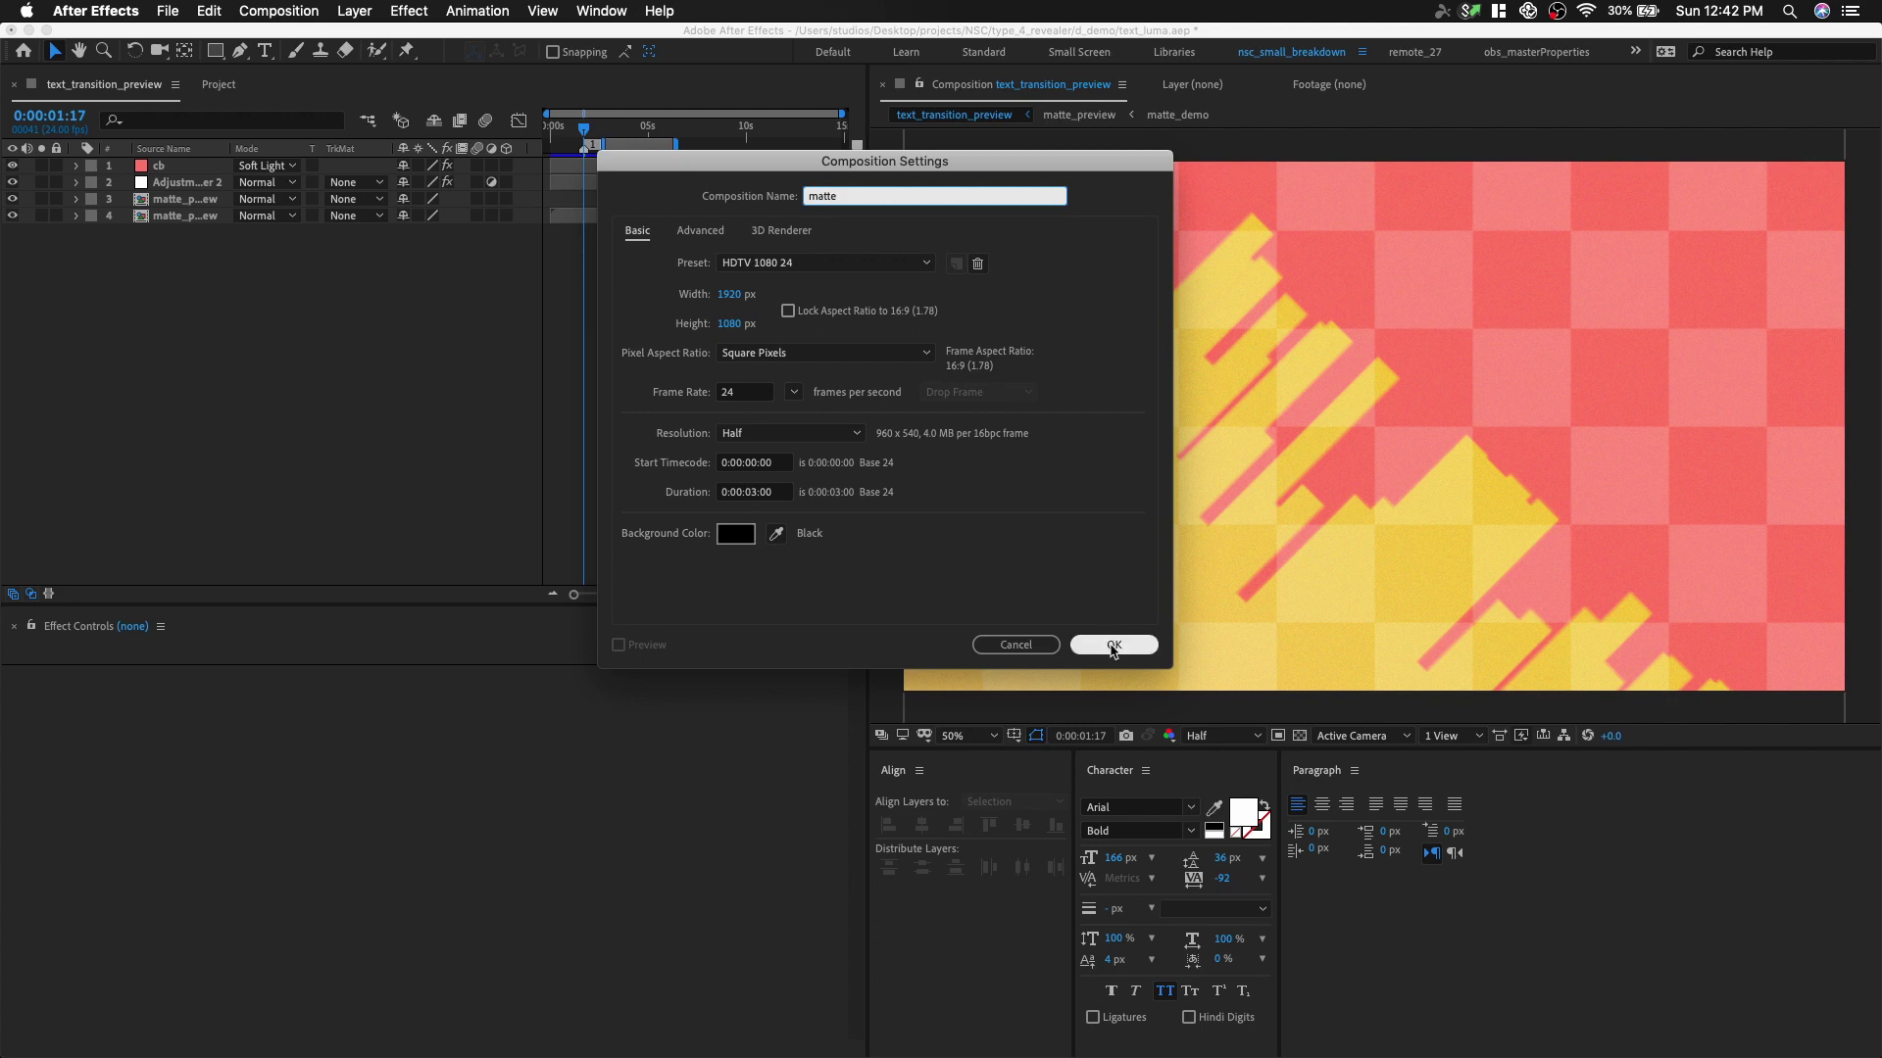
- Create the matte composition and add a text layer containing a single | bar character
left_click(1114, 645)
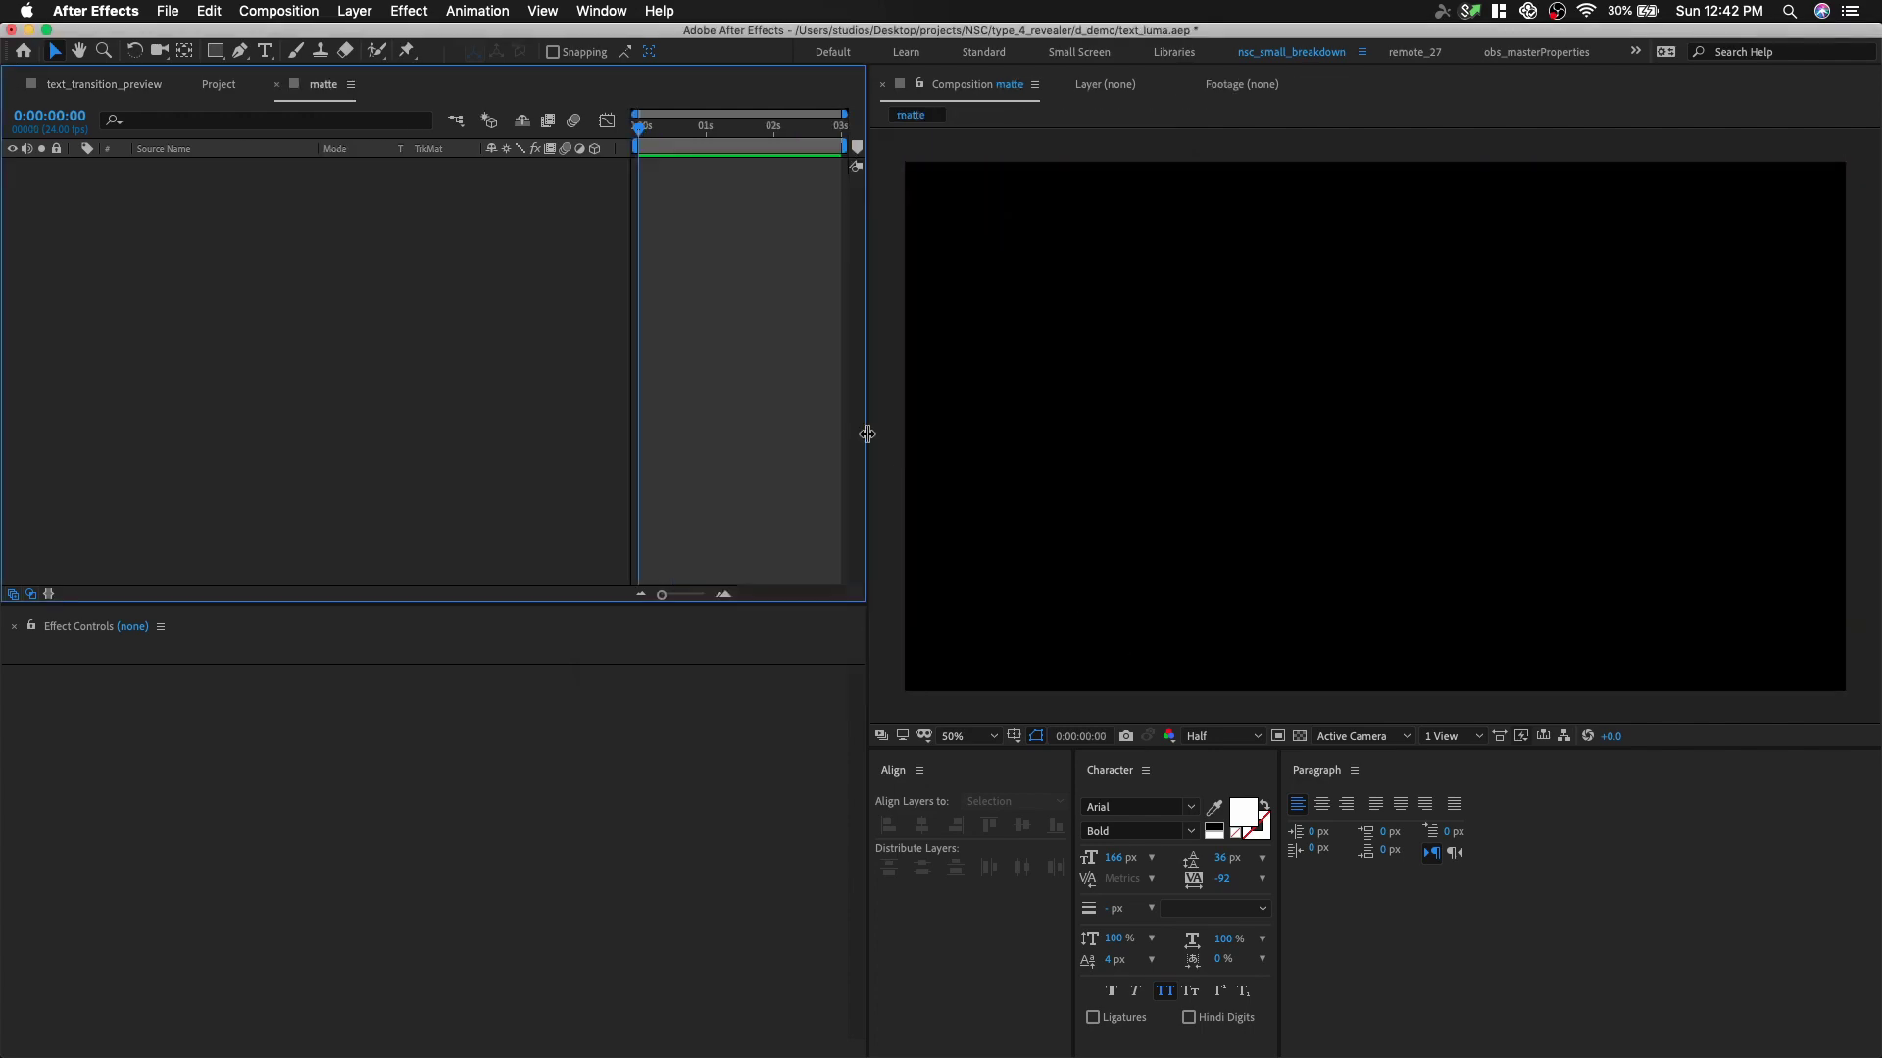
left_click(262, 53)
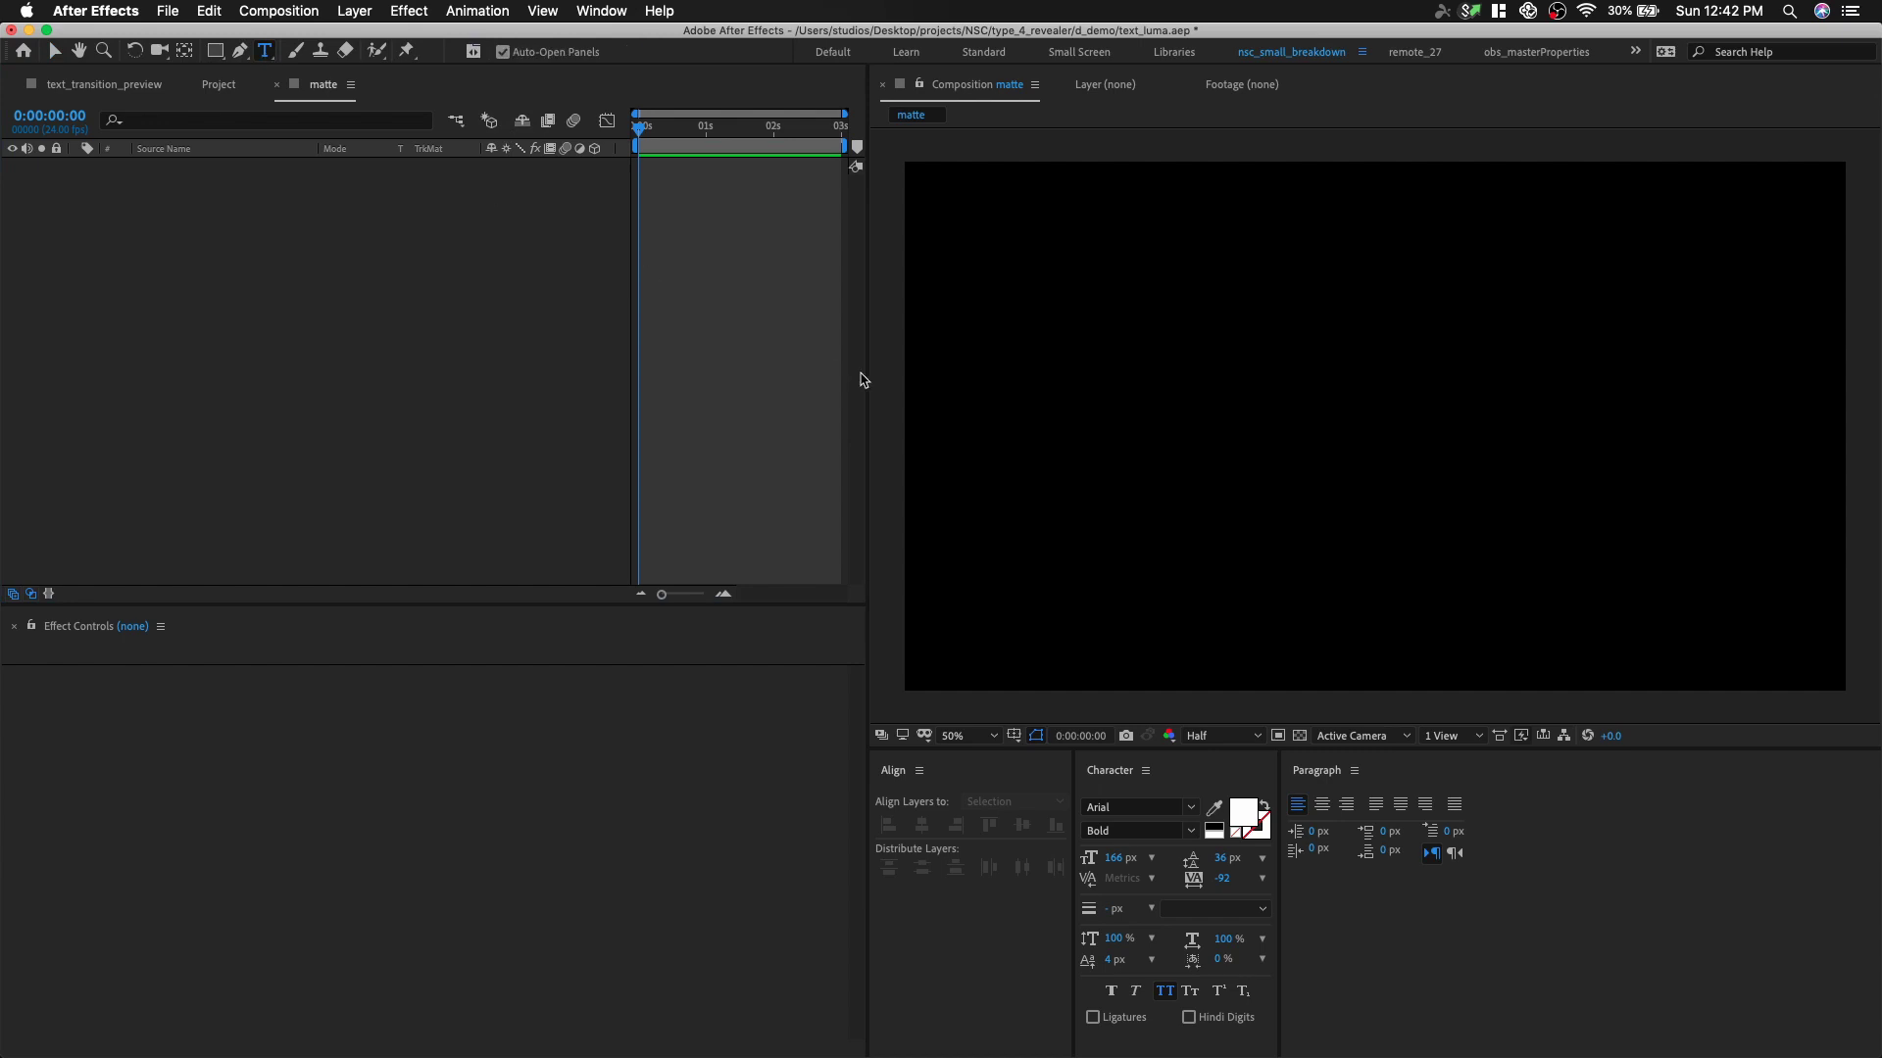
left_click(947, 406)
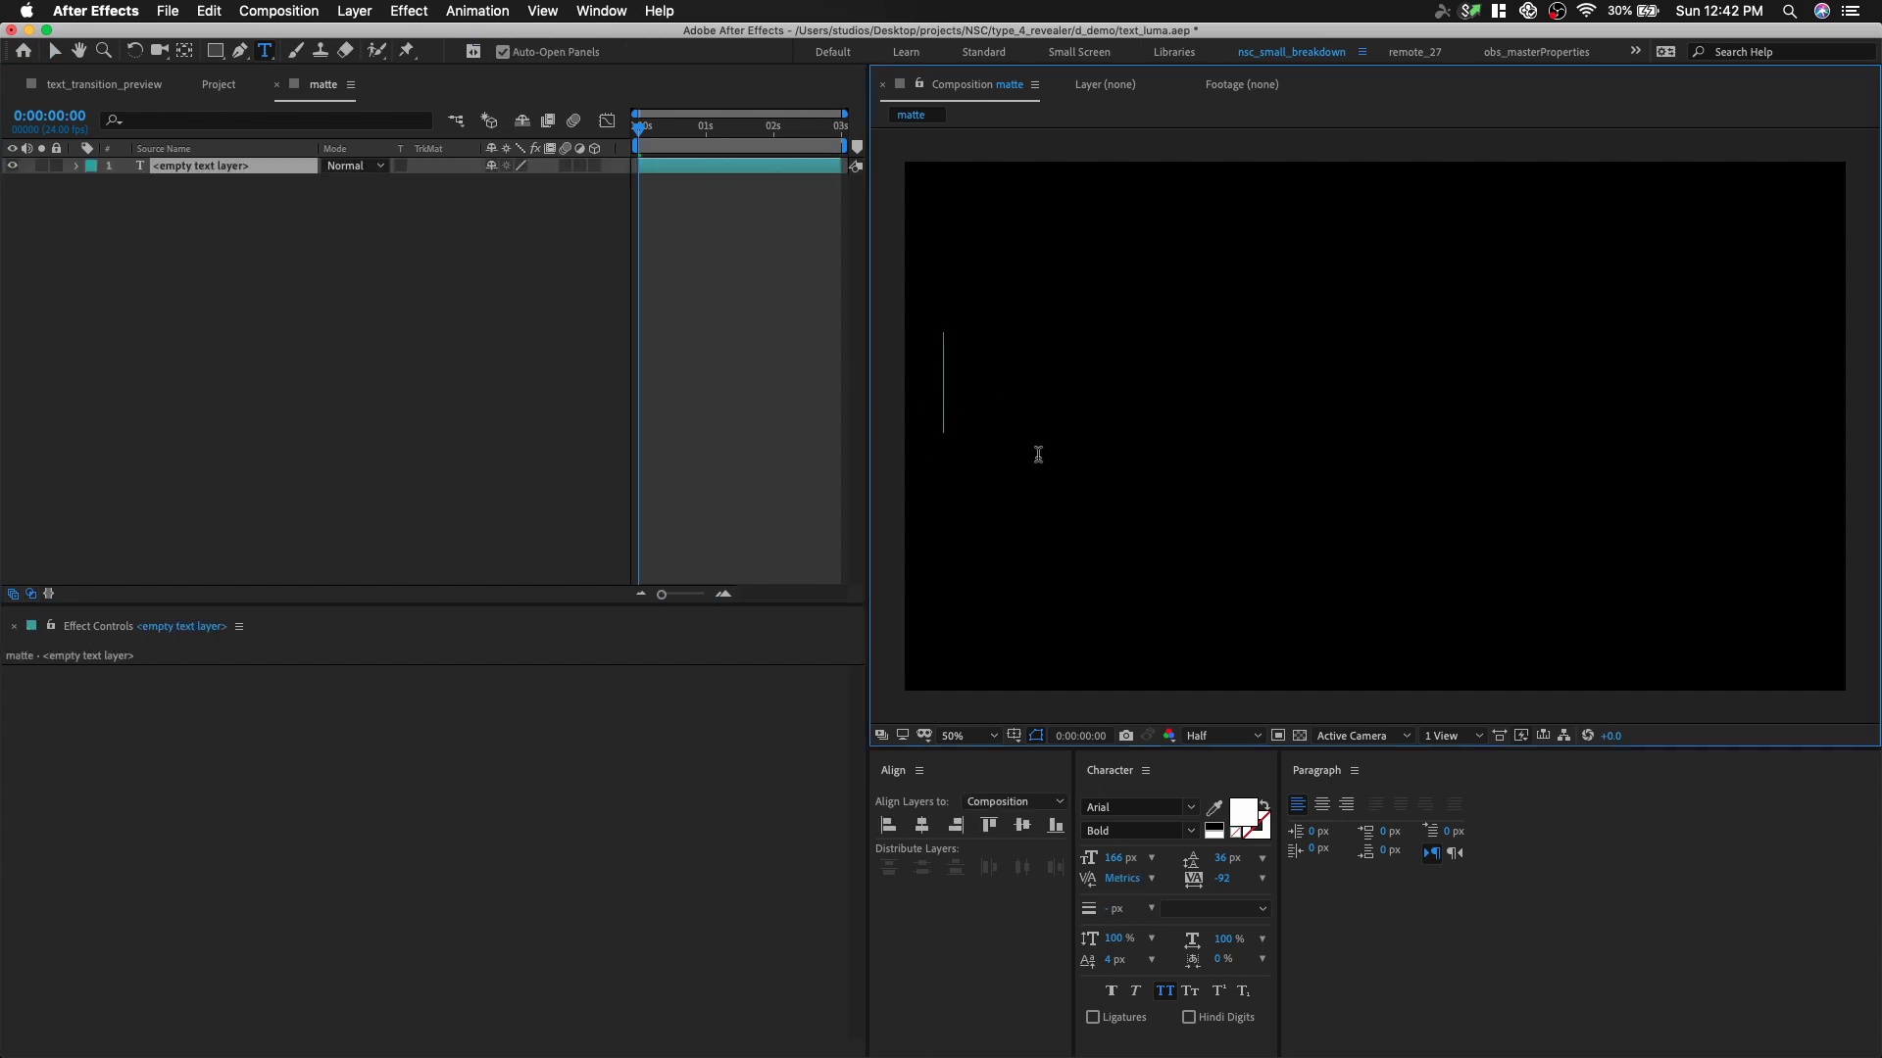
type("||||")
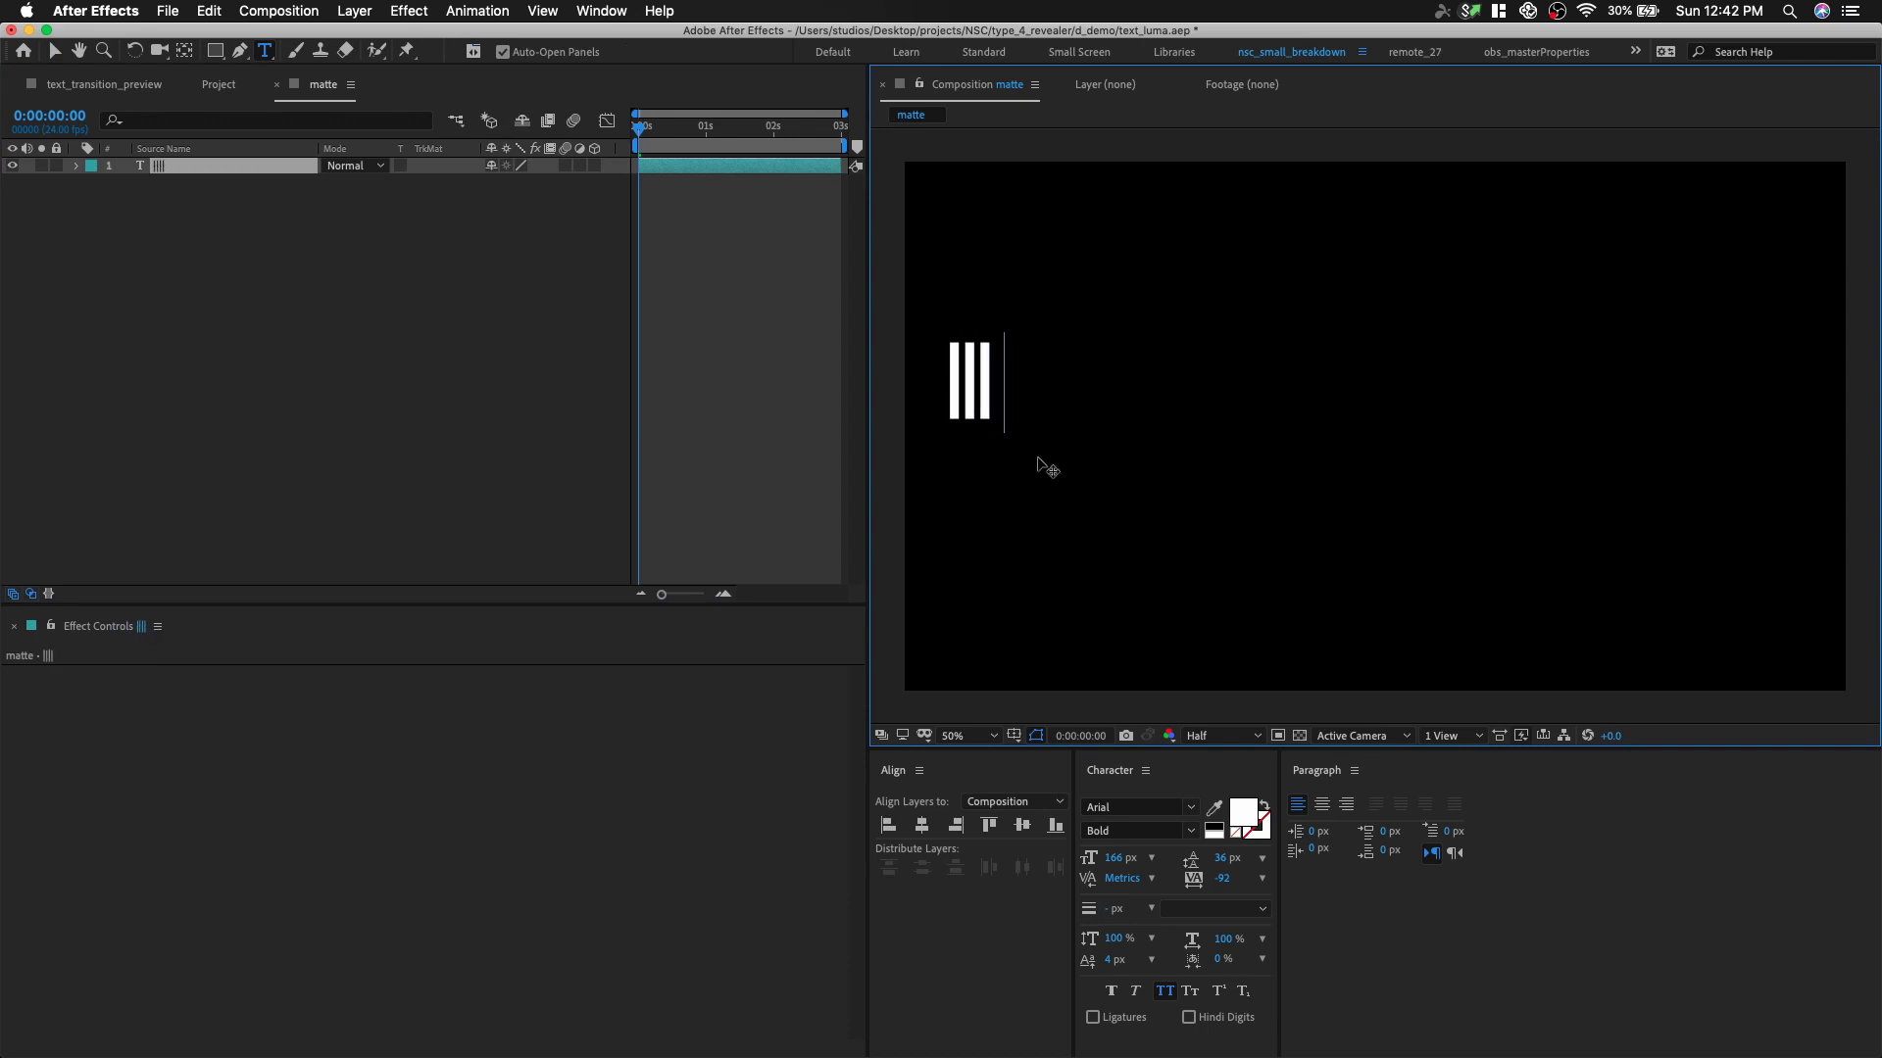
type("|||||||||||||||||||||||||||")
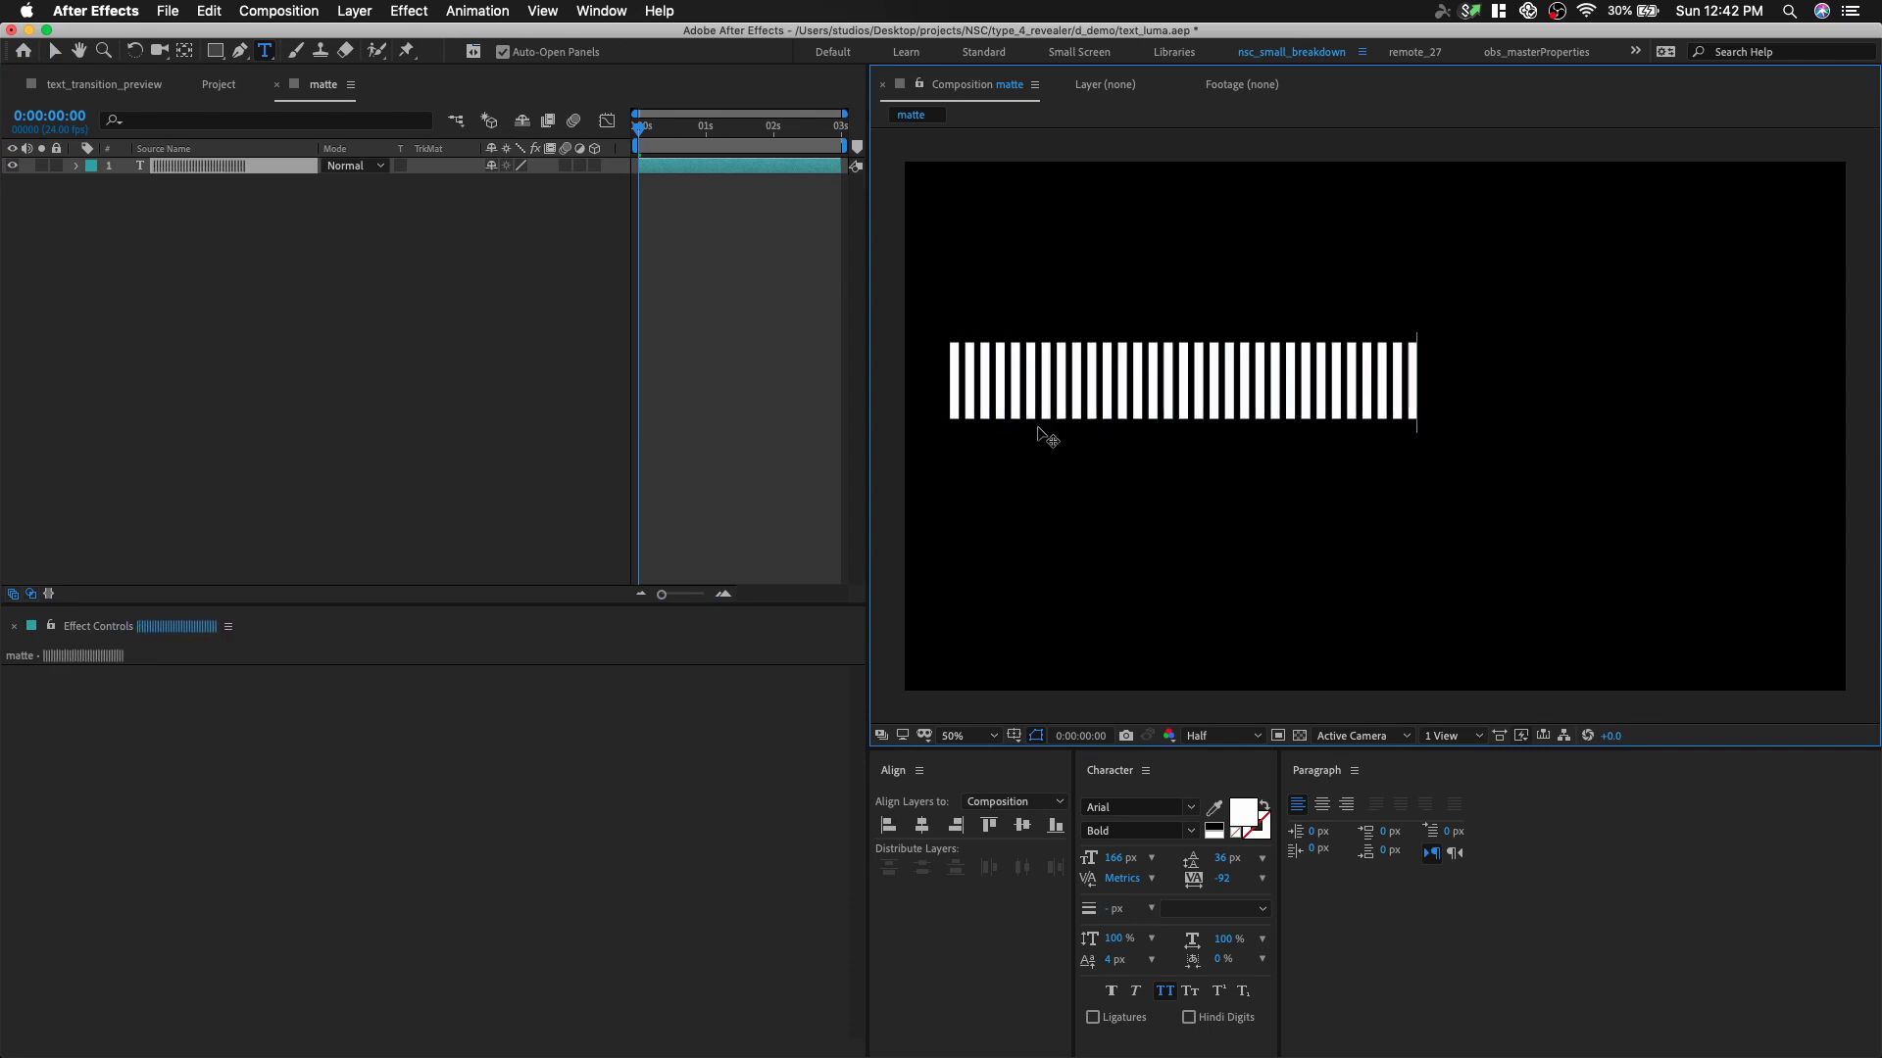
key("super+a")
type("|")
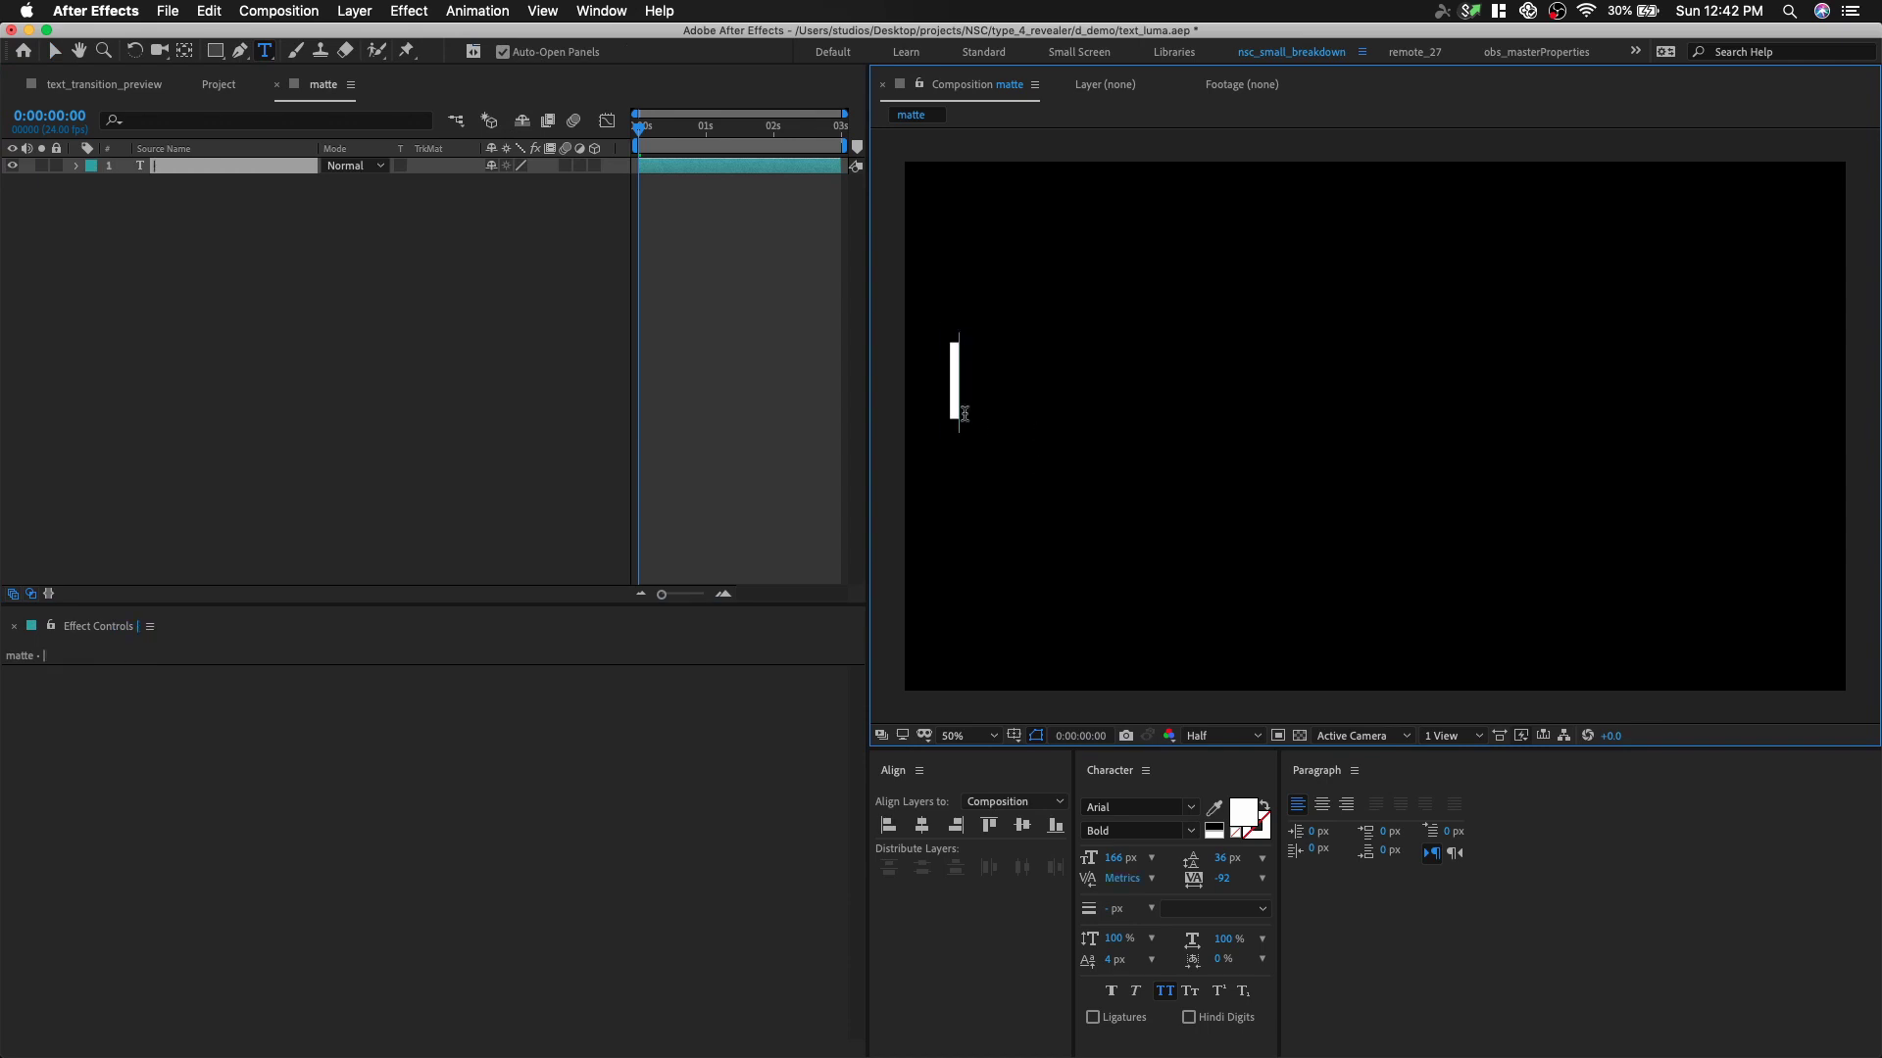
left_click(220, 170)
- Apply the repeater preset, set the repeat count Slider to 100, and left-align the bars
left_click(477, 11)
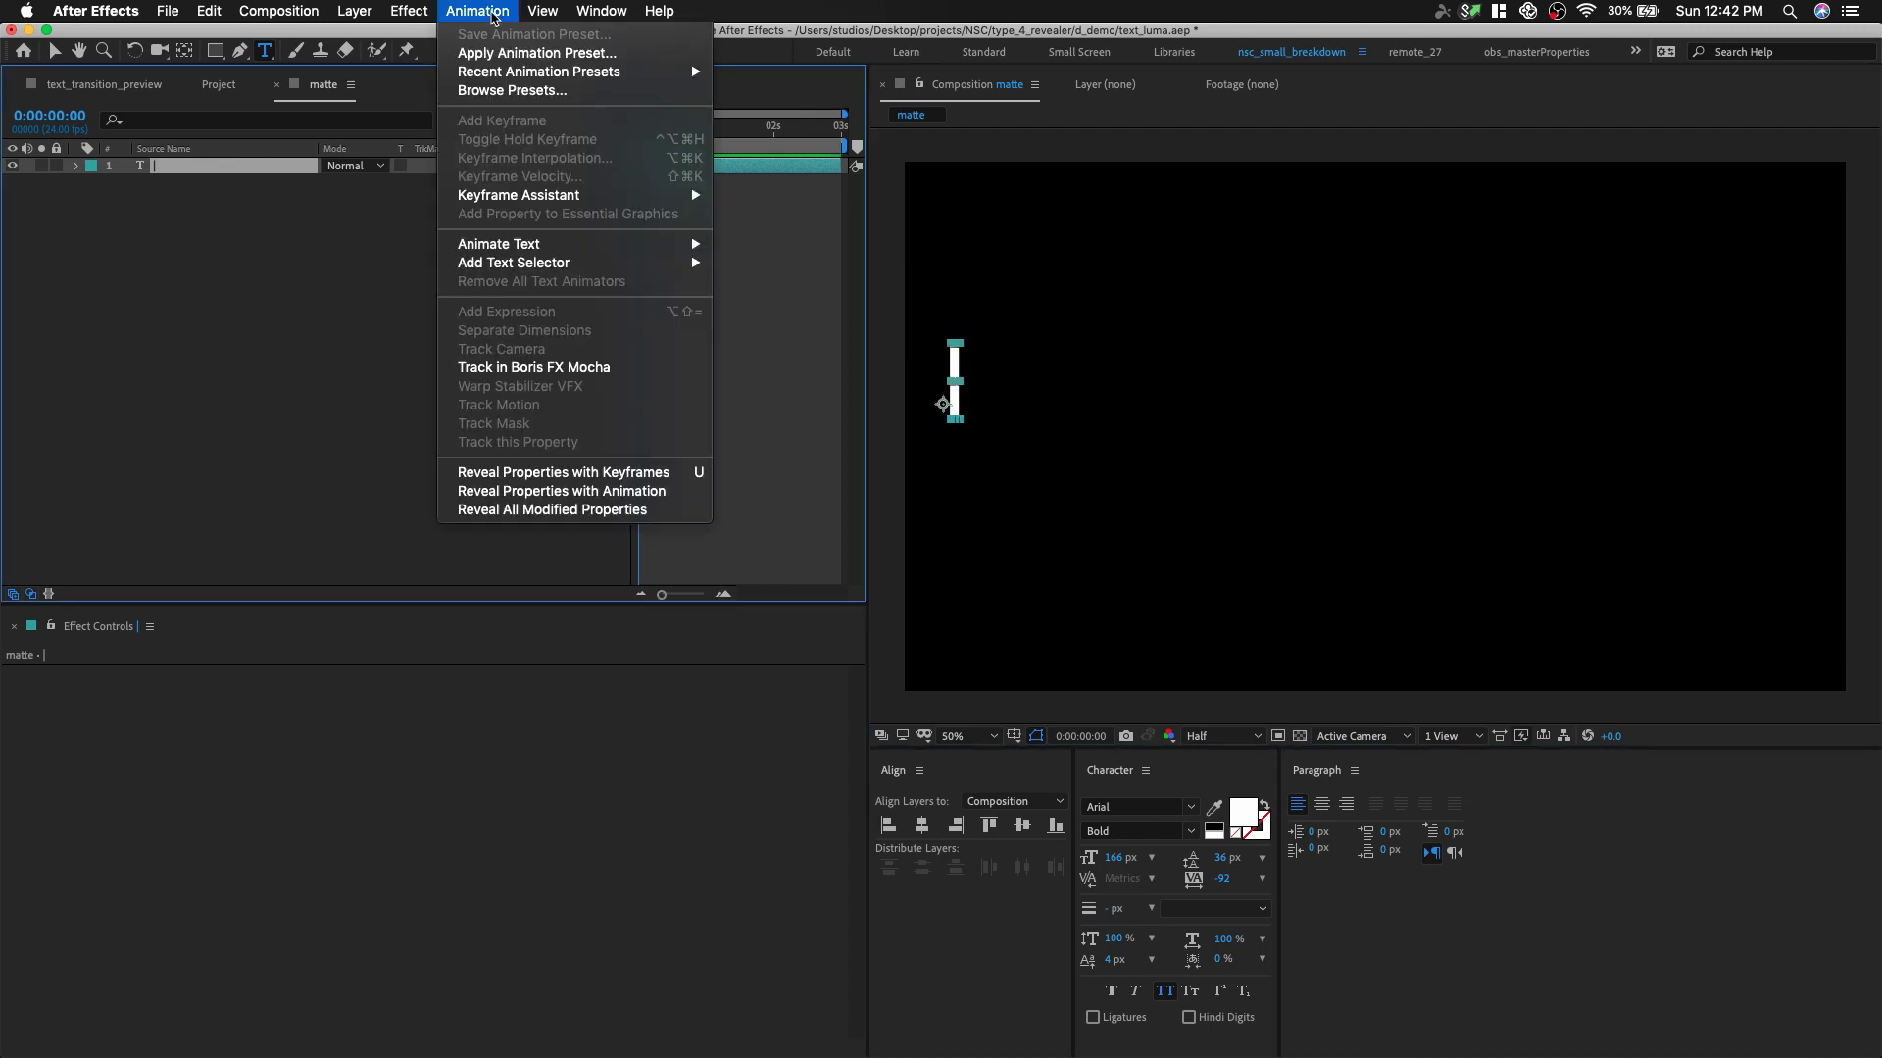
mouse_move(588, 72)
left_click(745, 73)
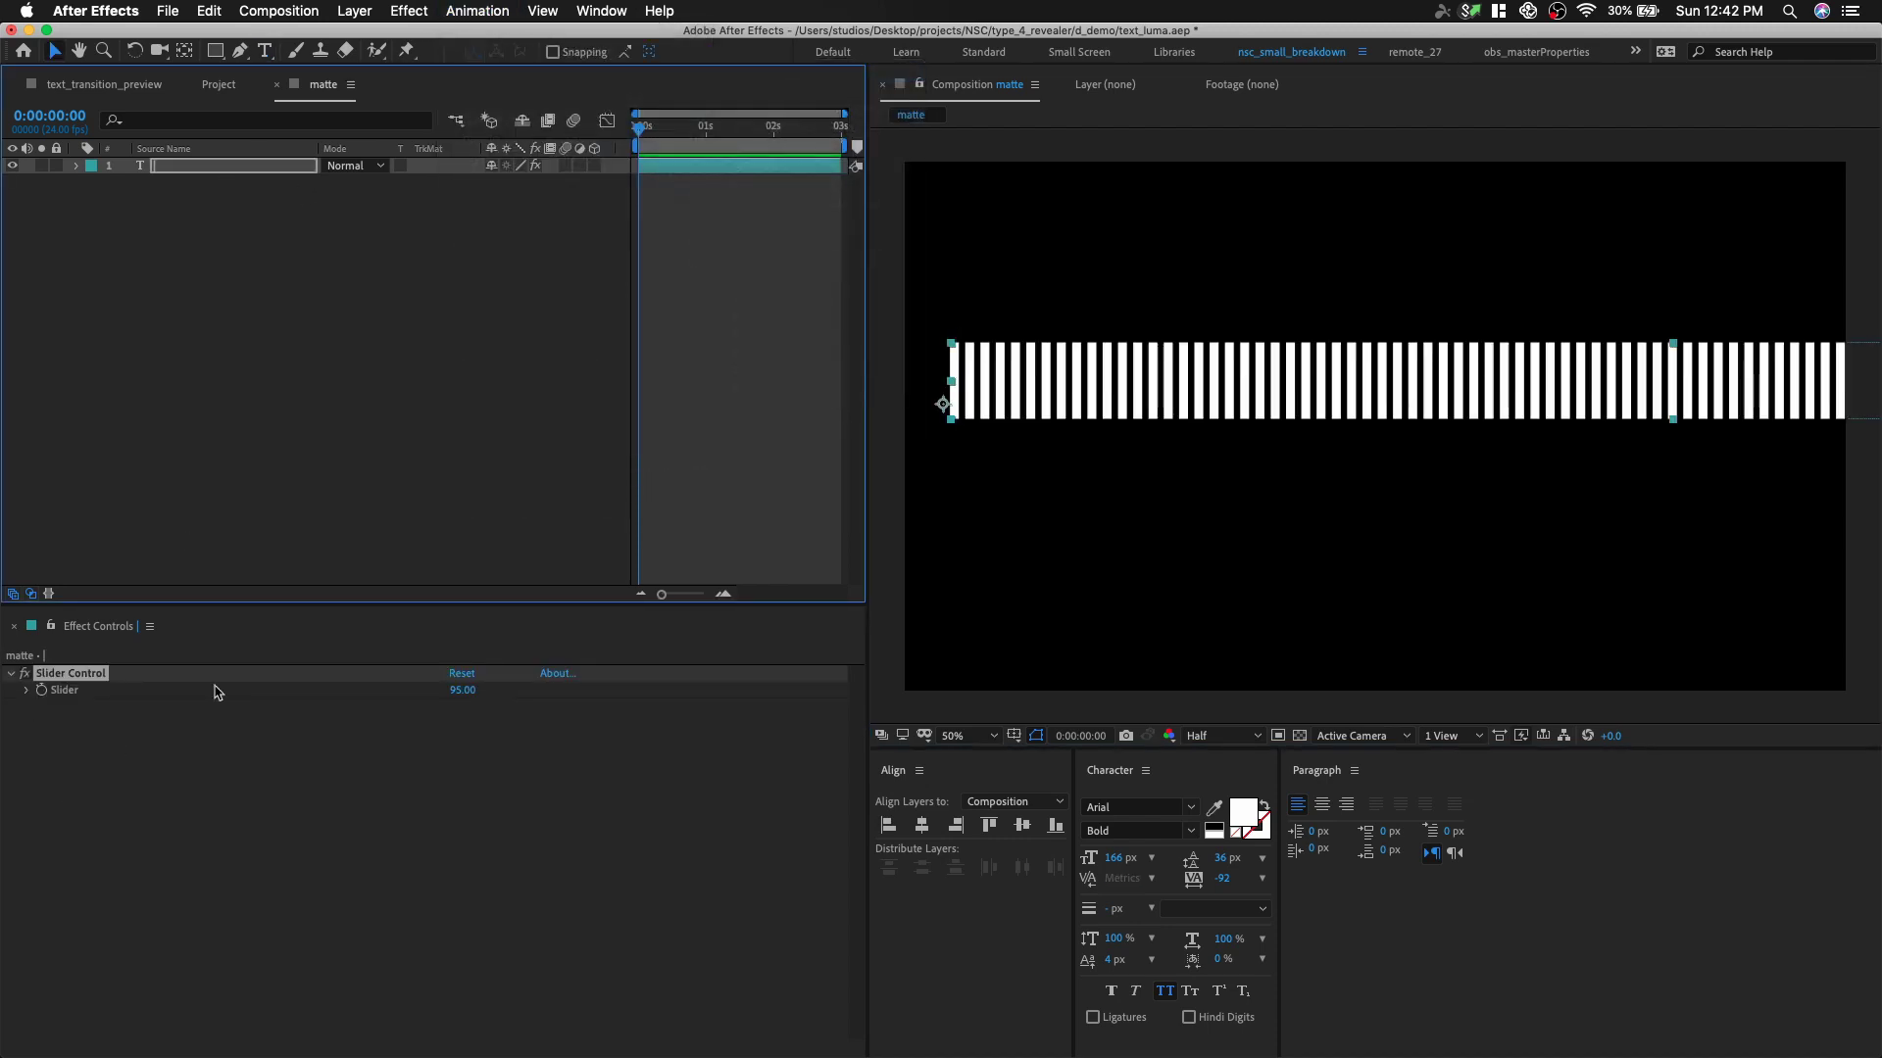
left_click_drag(463, 689, 389, 691)
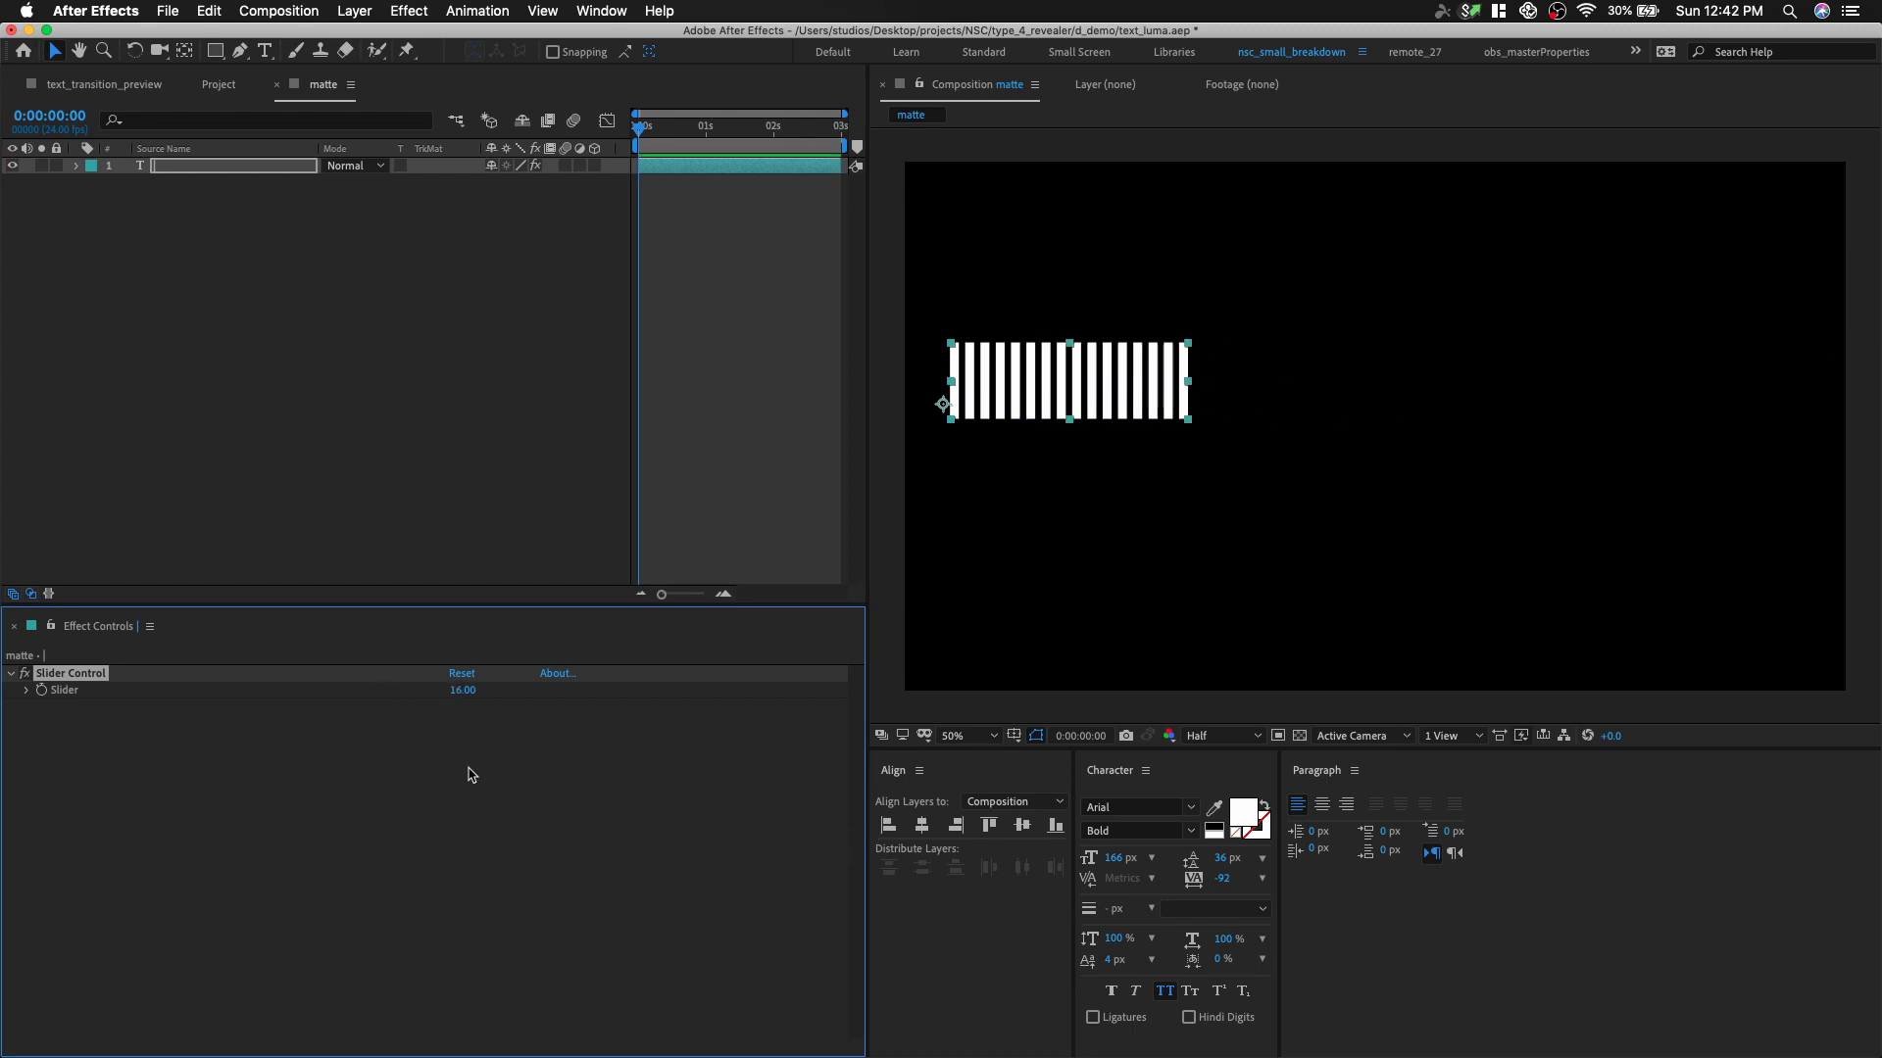
left_click(468, 691)
type("100")
key("Return")
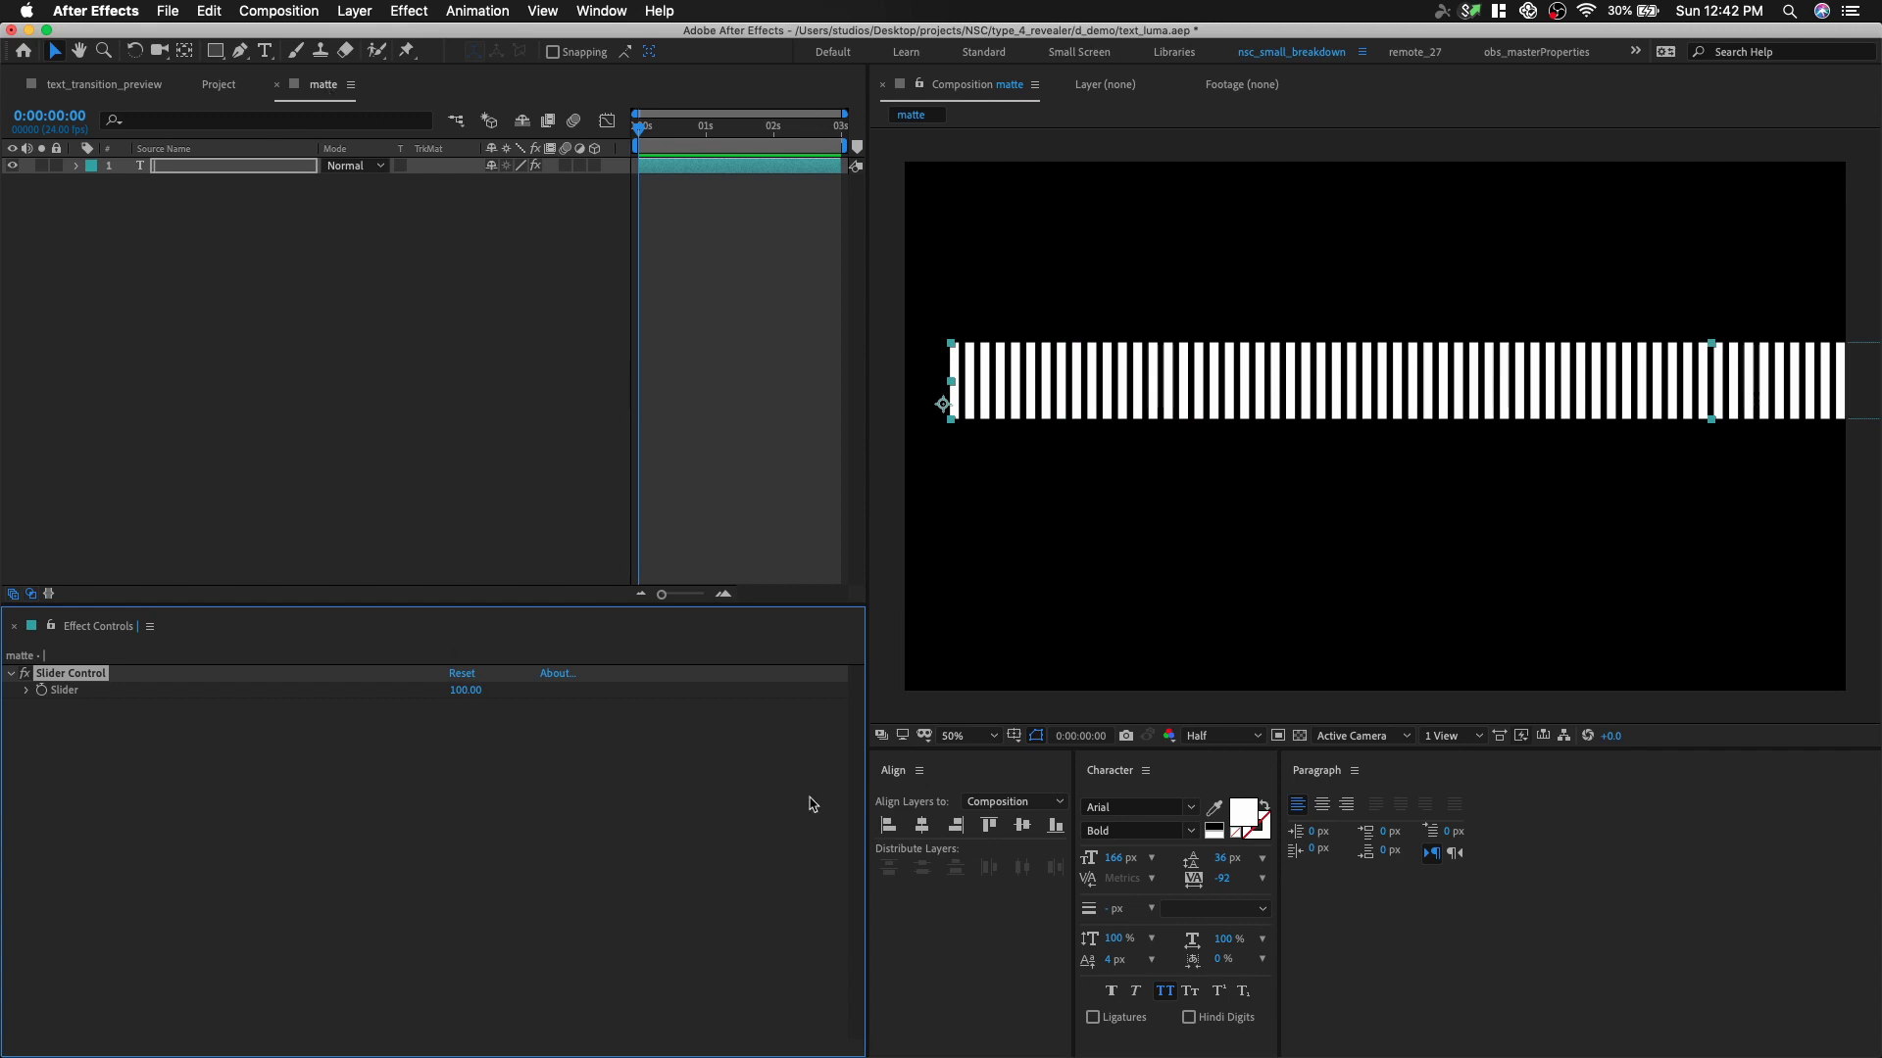
left_click(887, 826)
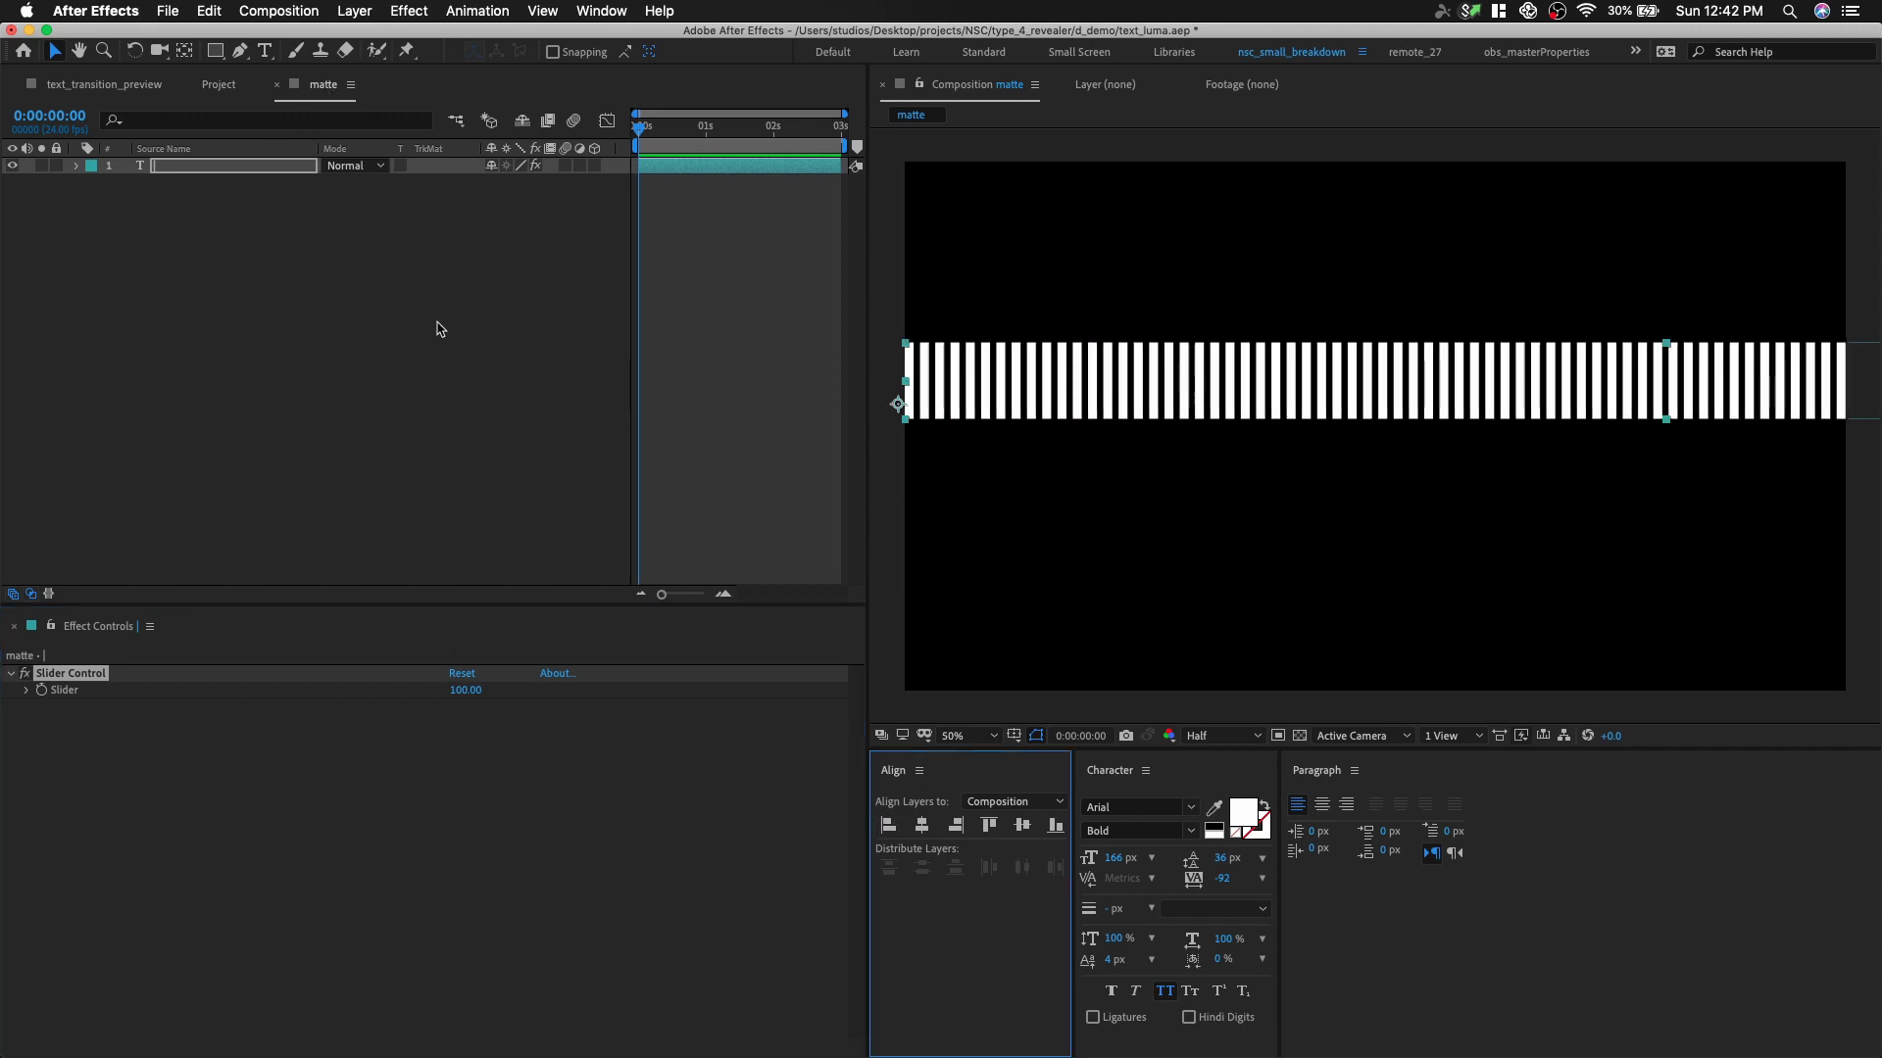
- Add a Scale animator to the bar text with vertical scale 2500%
left_click(79, 167)
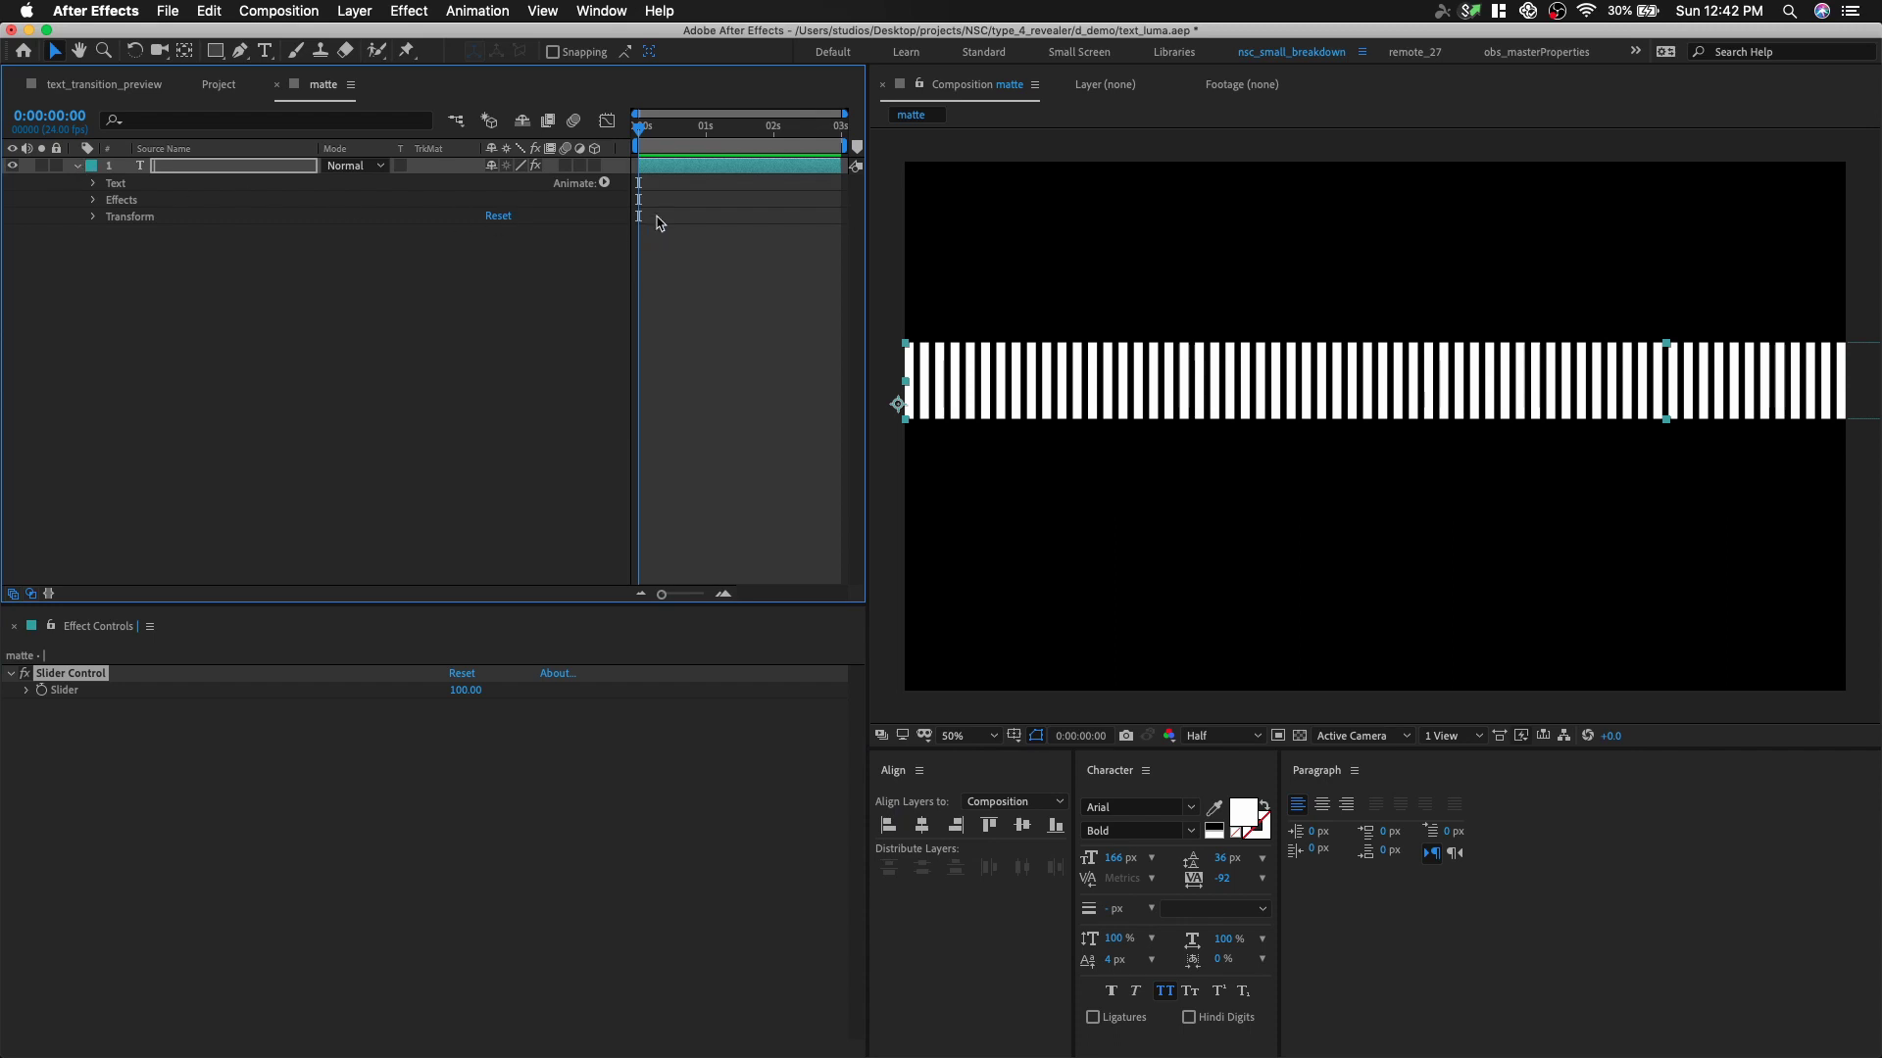
left_click(606, 183)
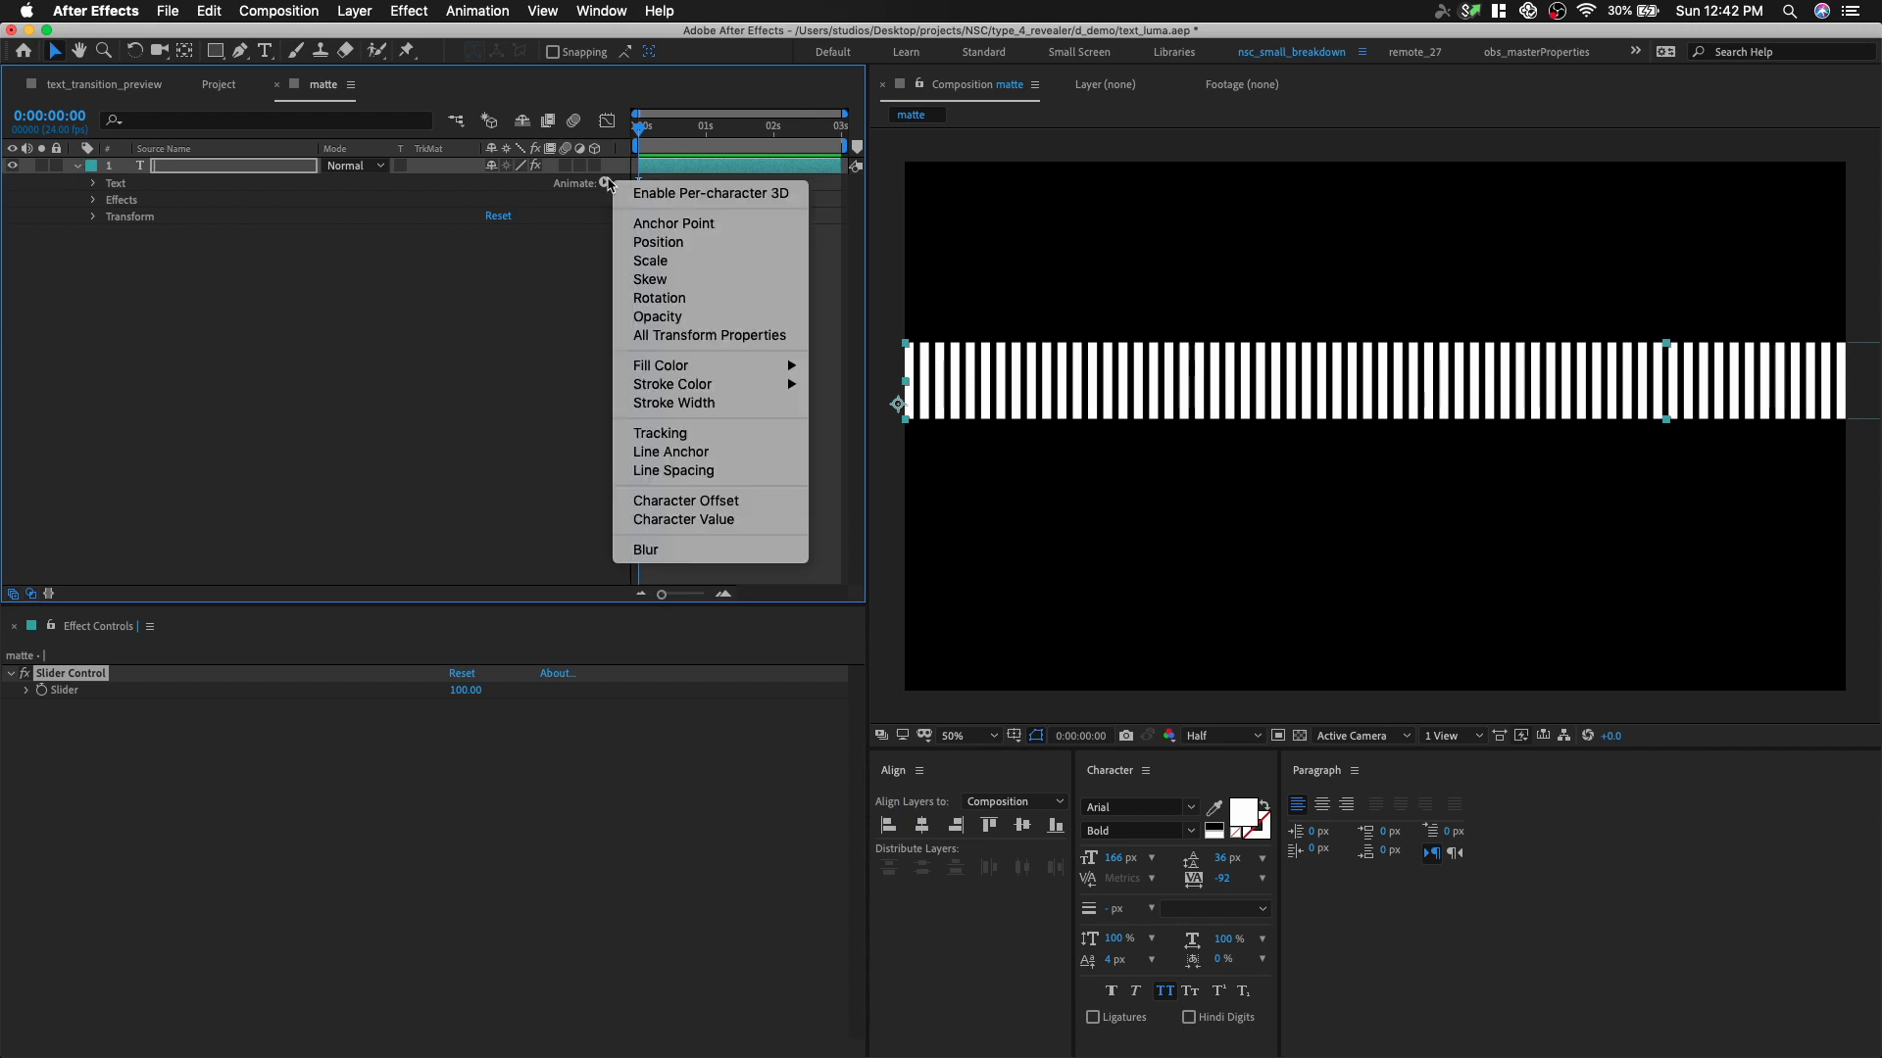
left_click(691, 271)
left_click(344, 356)
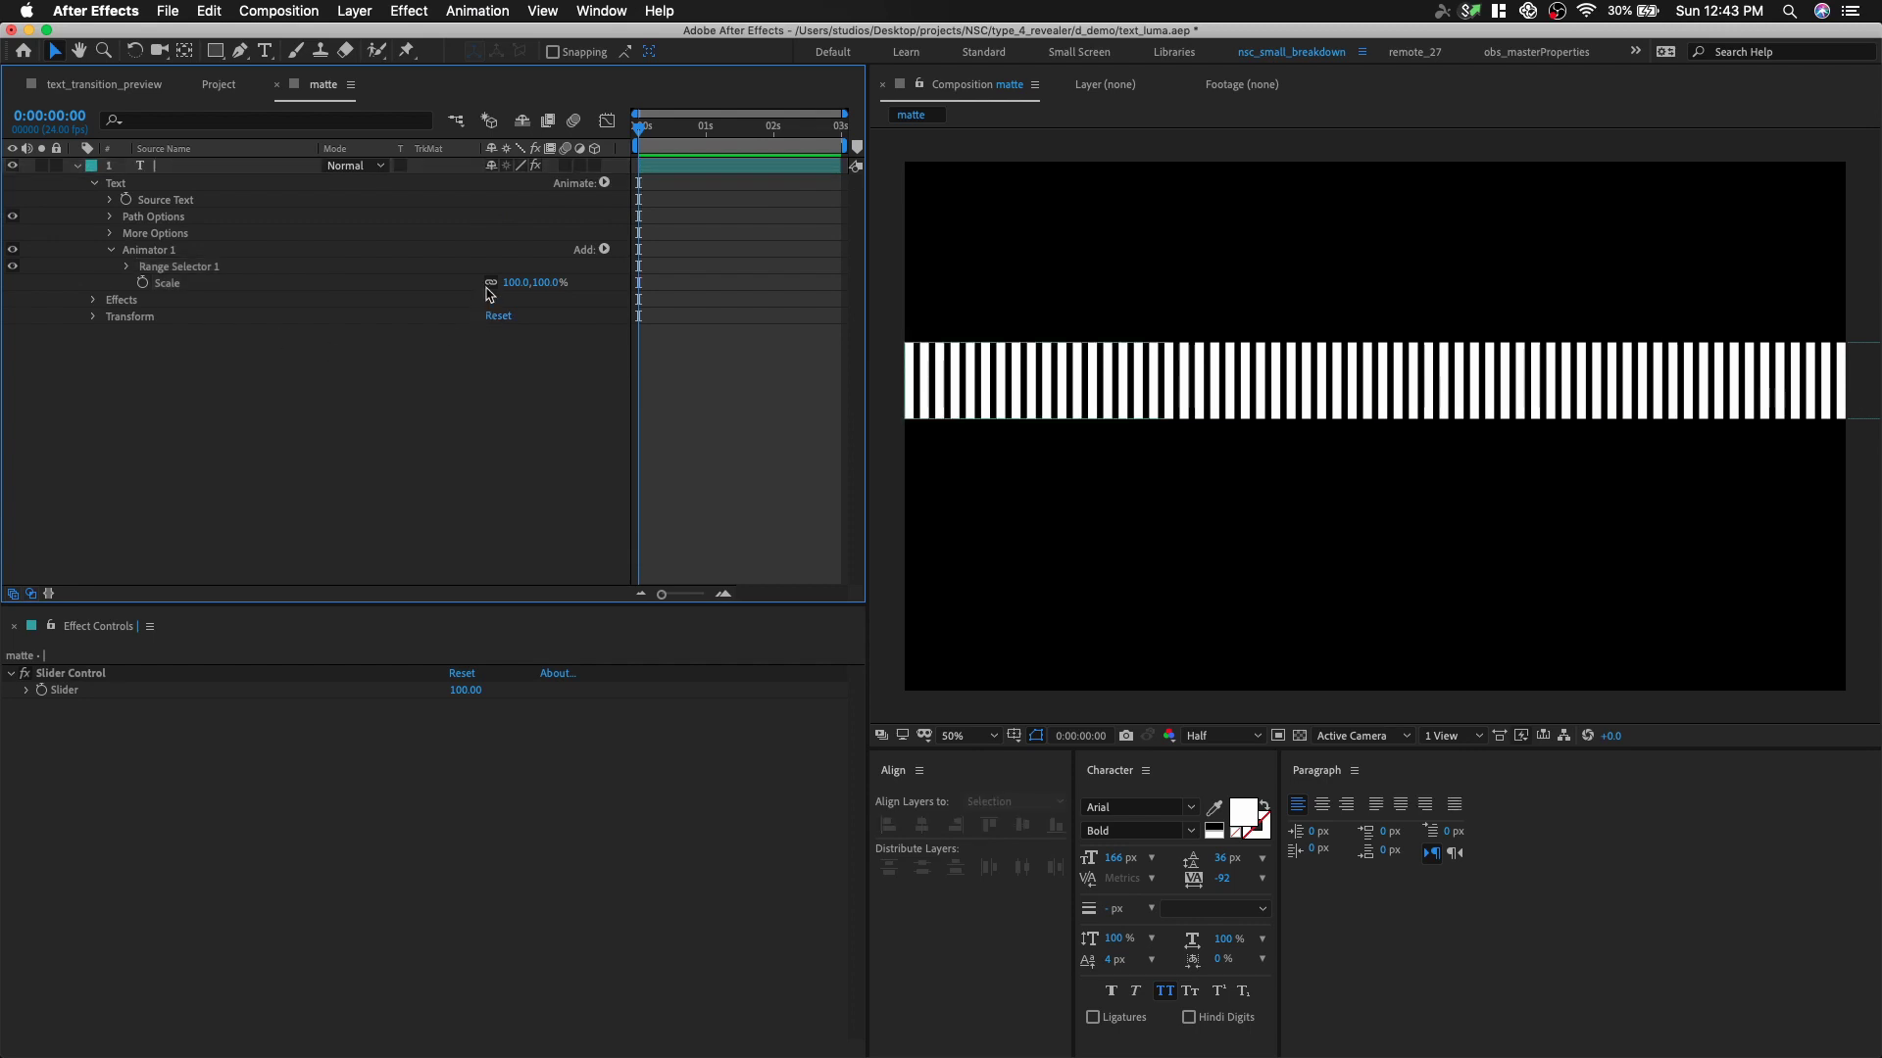
mouse_move(548, 284)
left_mouse_down()
mouse_move(573, 286)
mouse_move(538, 286)
left_mouse_up()
left_click(549, 284)
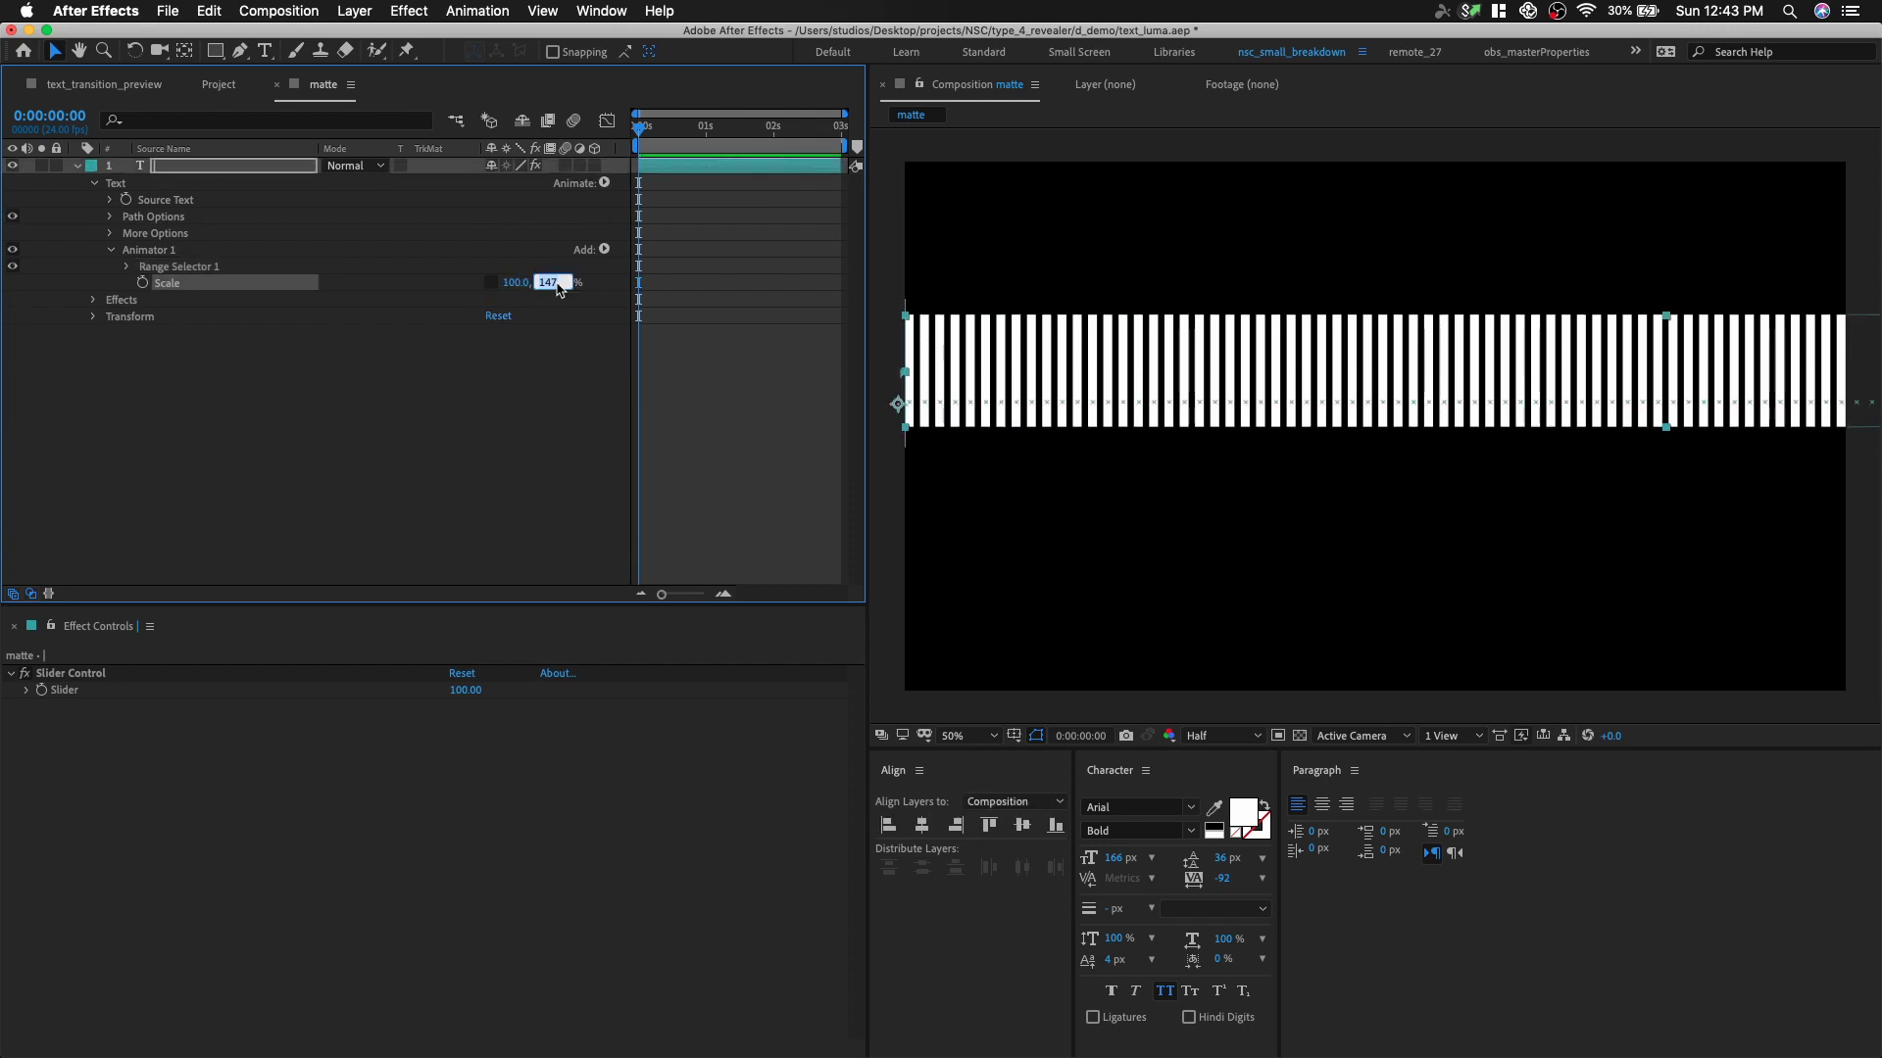
type("2500")
key("Return")
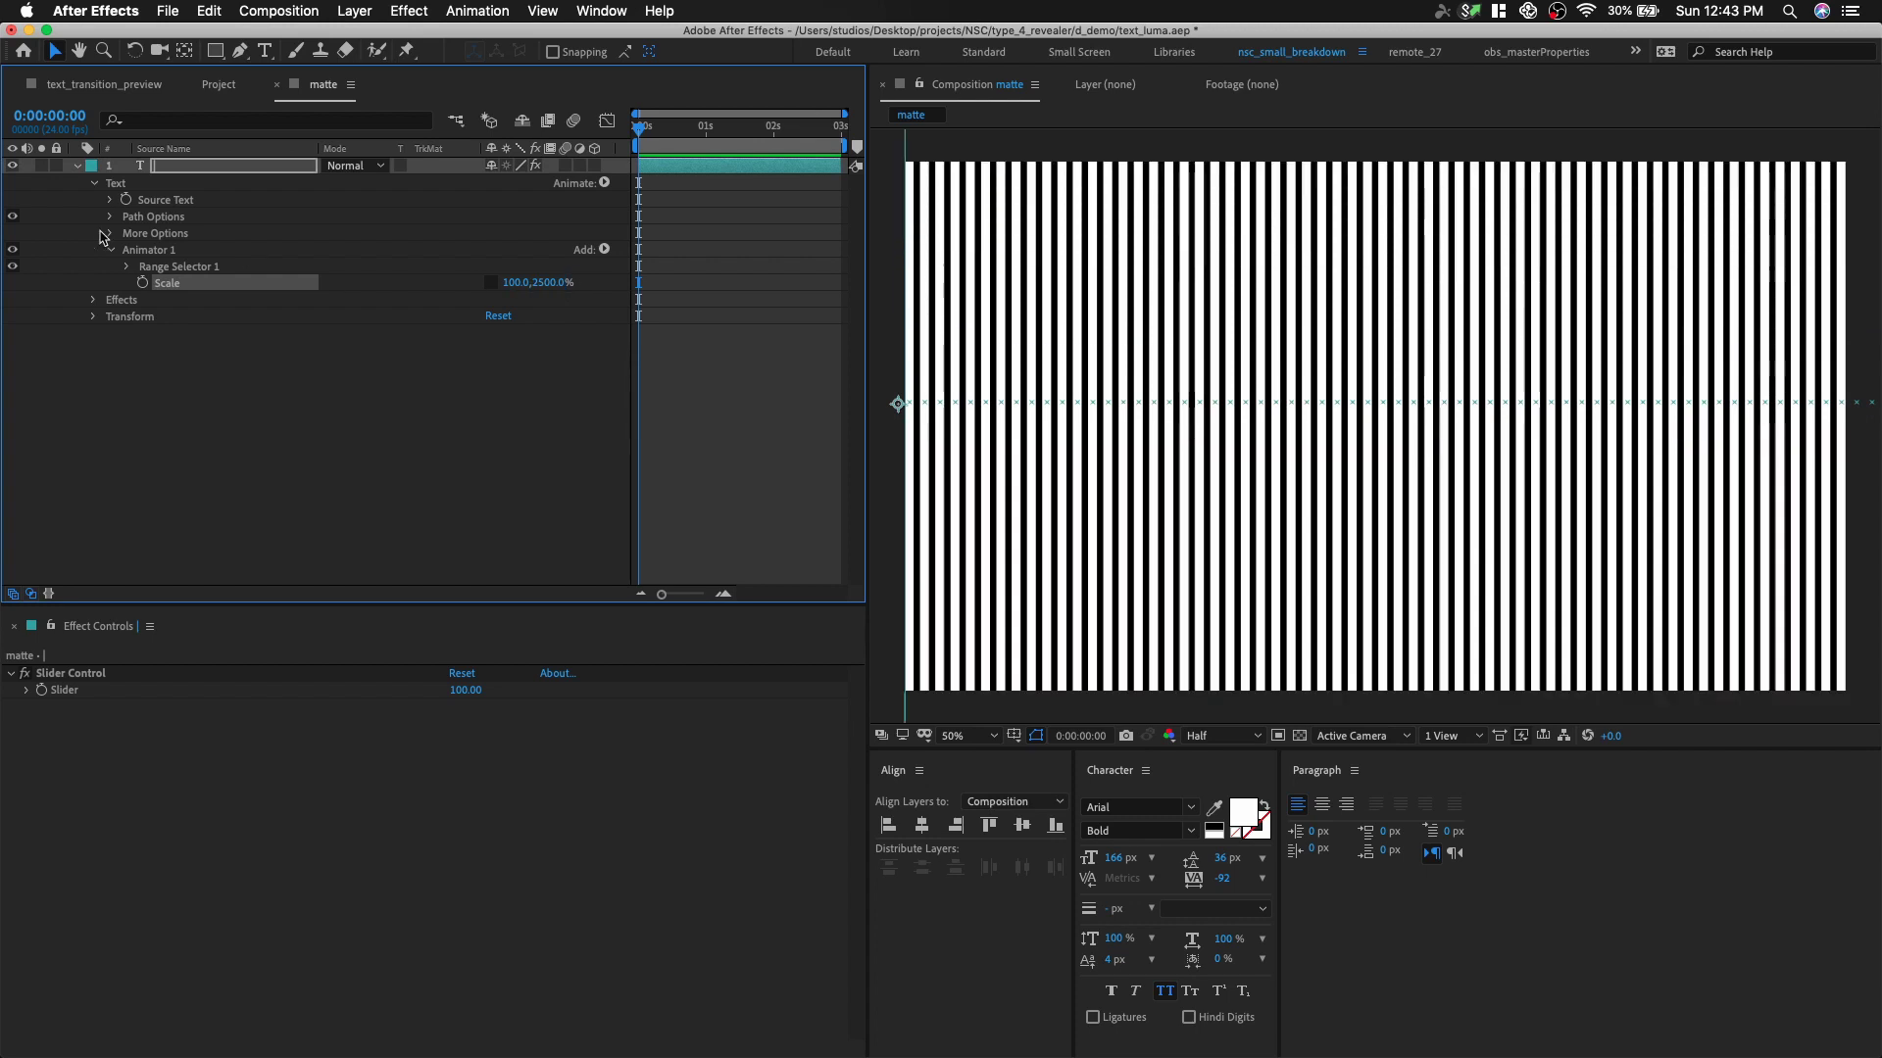
- Set the range selector's Advanced Shape to Round and turn Randomize Order on
left_click(128, 268)
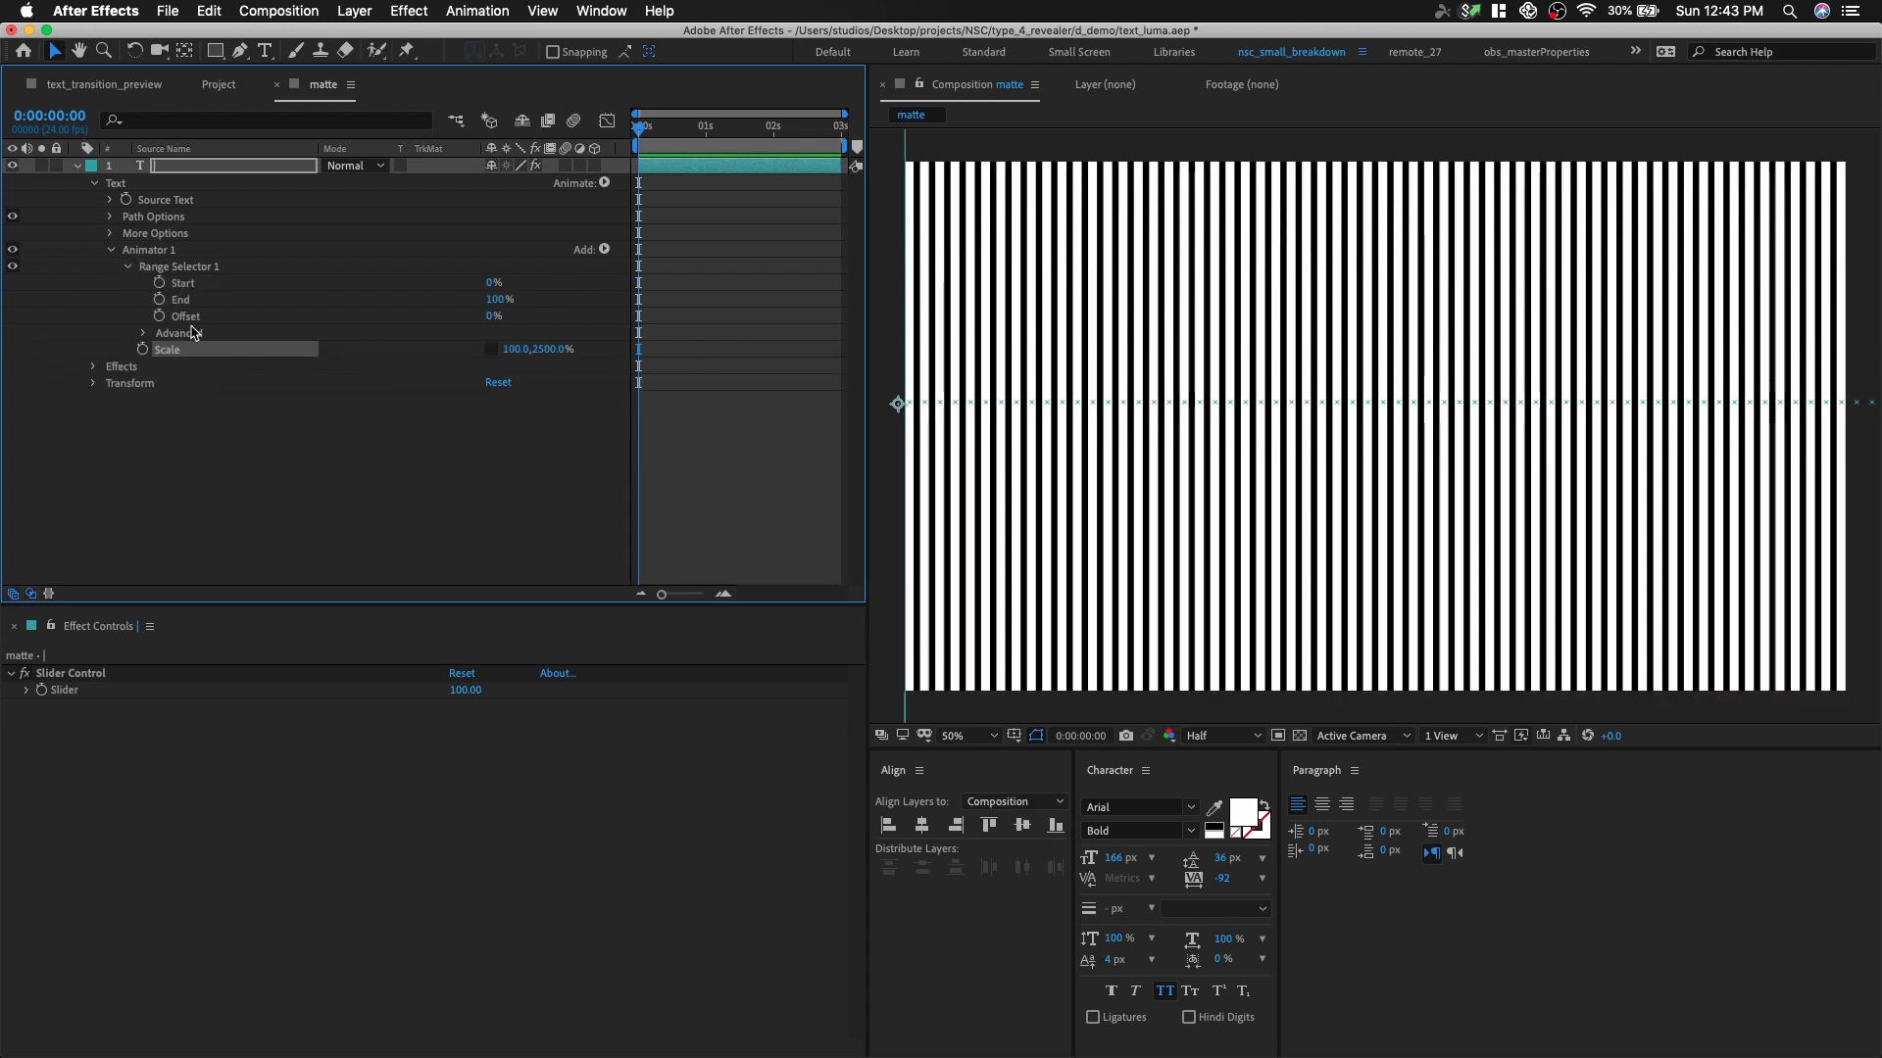
left_click(145, 333)
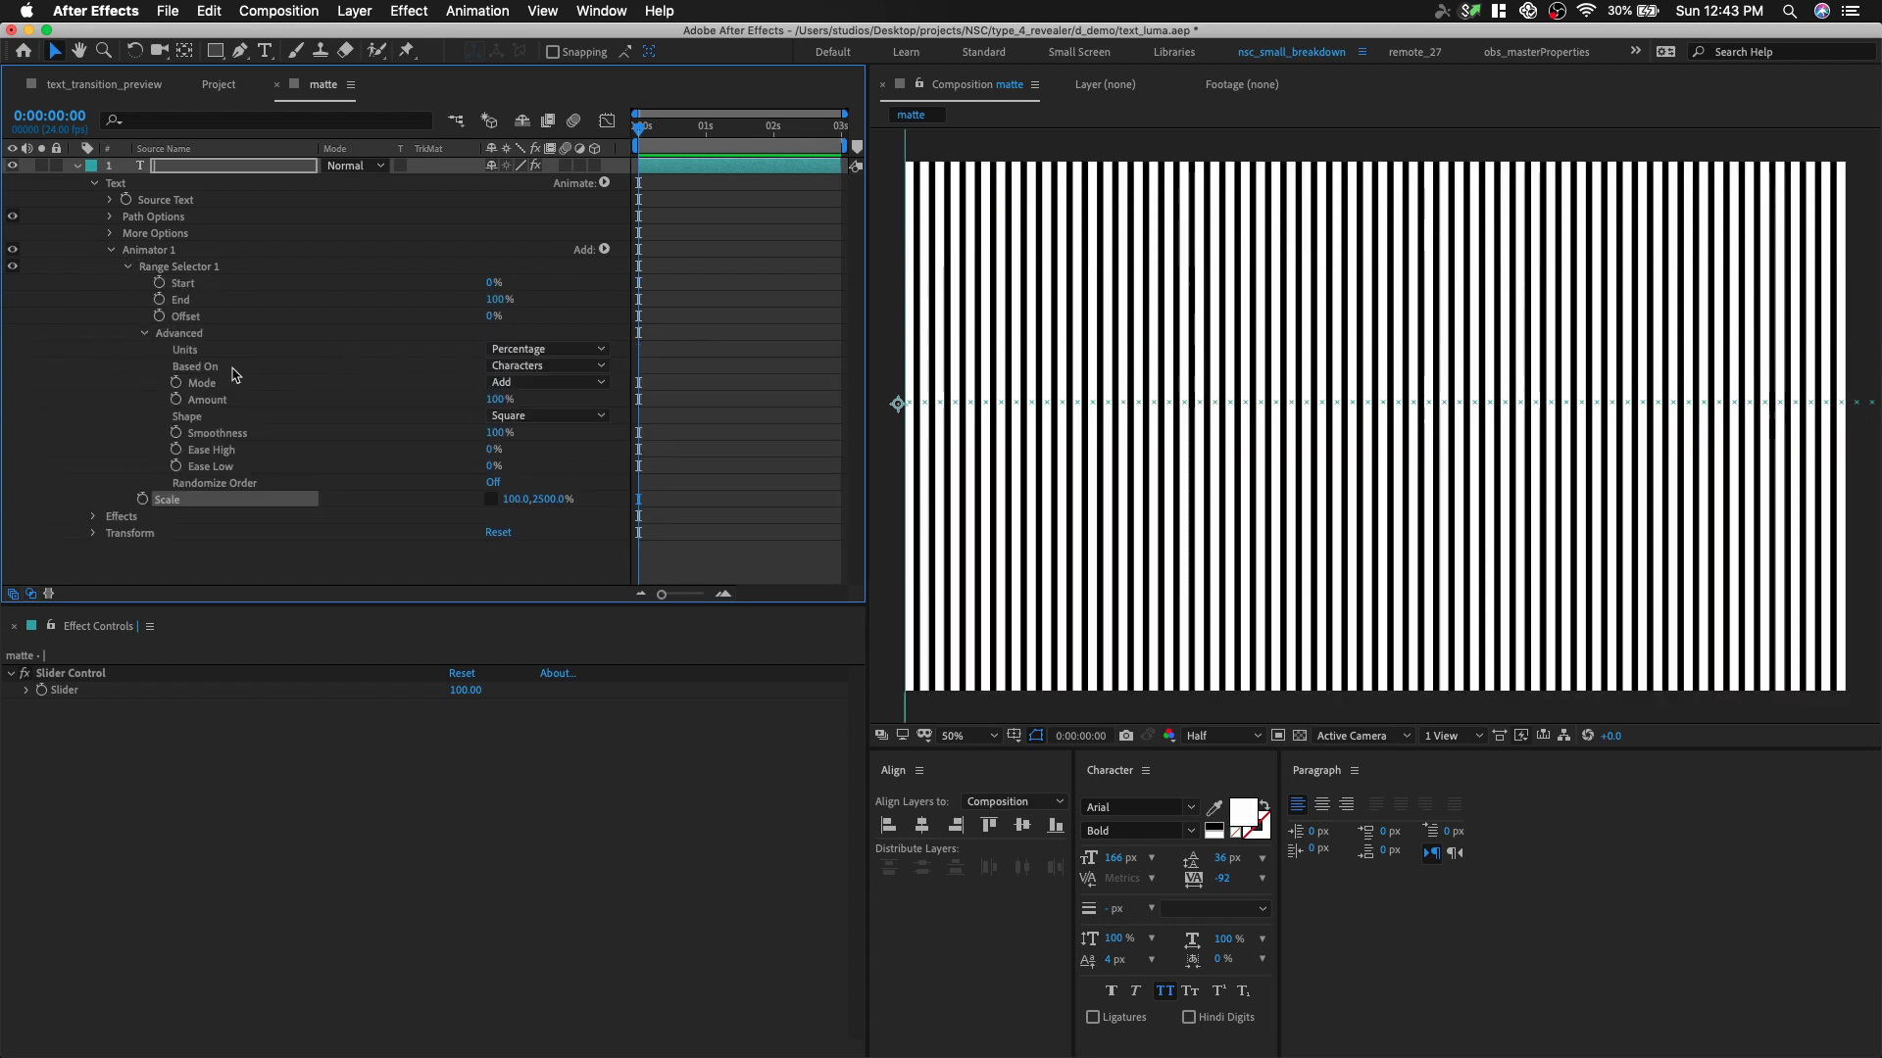
left_click(539, 415)
left_click(539, 510)
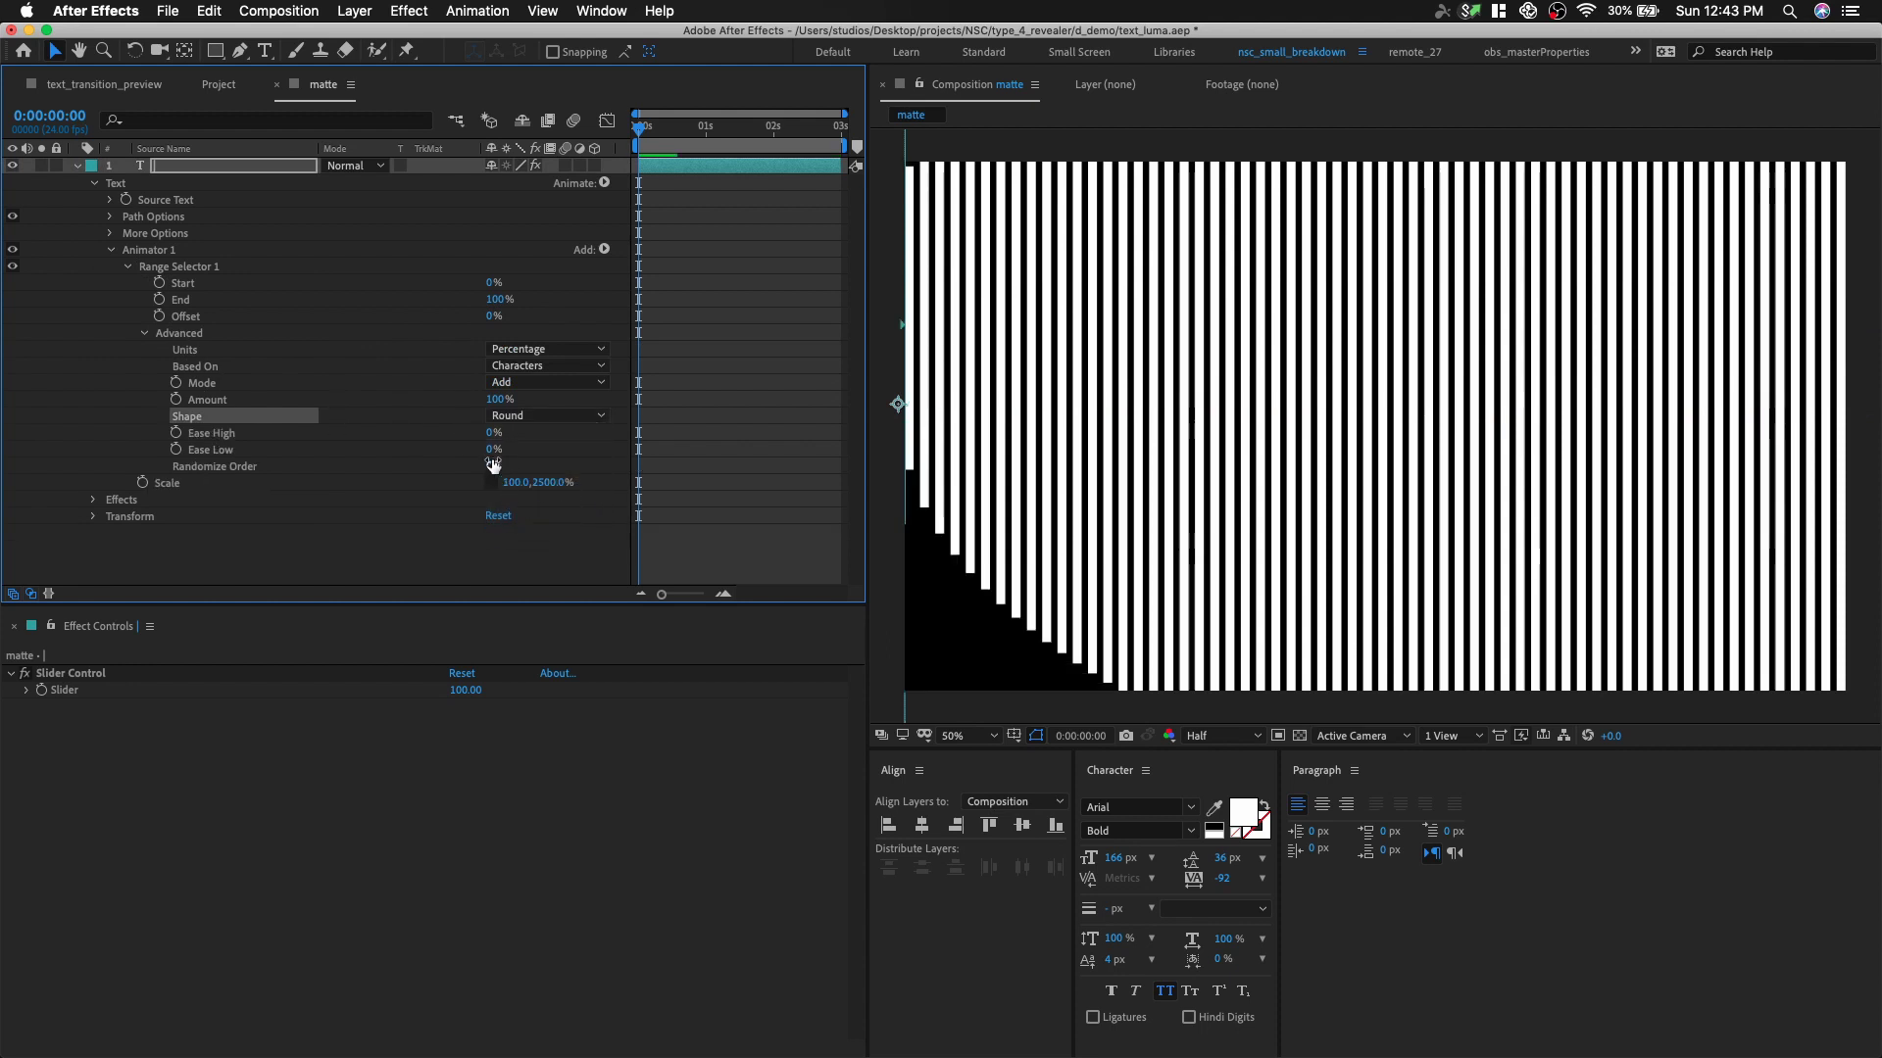
left_click(494, 466)
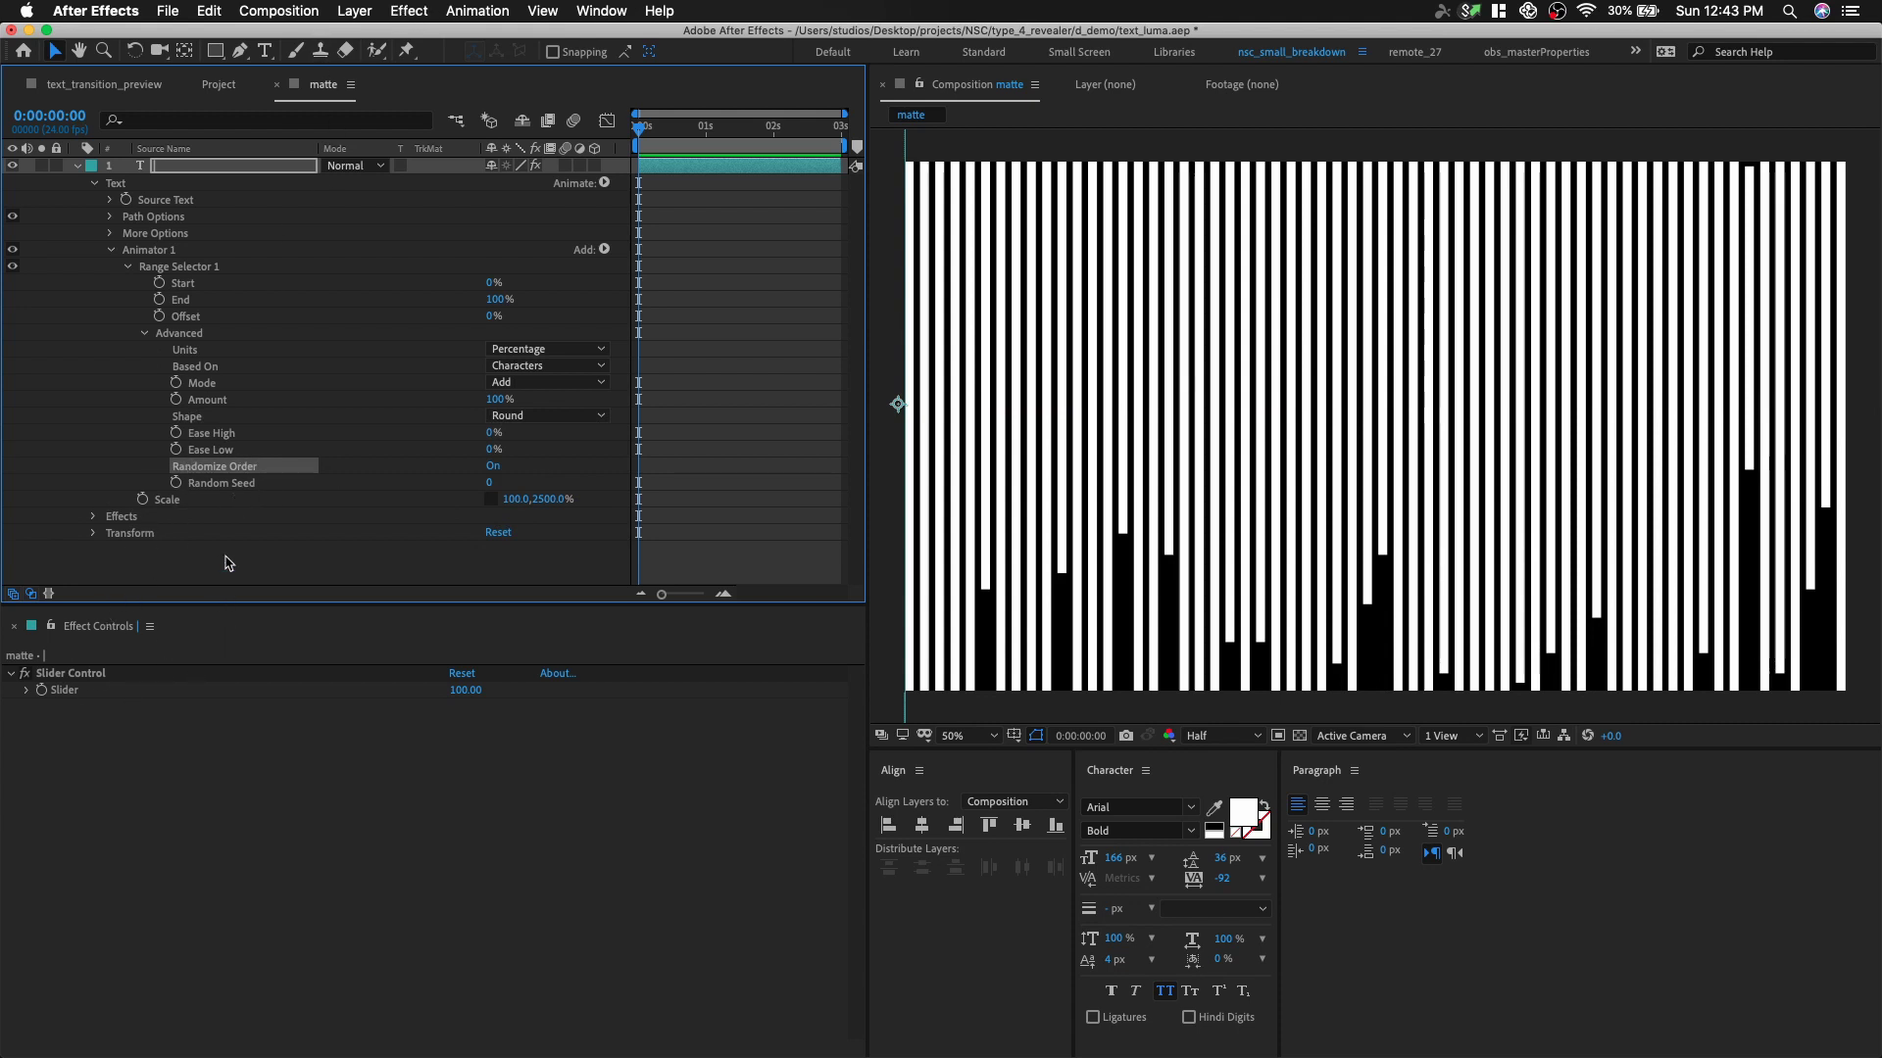
left_click(280, 168)
left_click(427, 10)
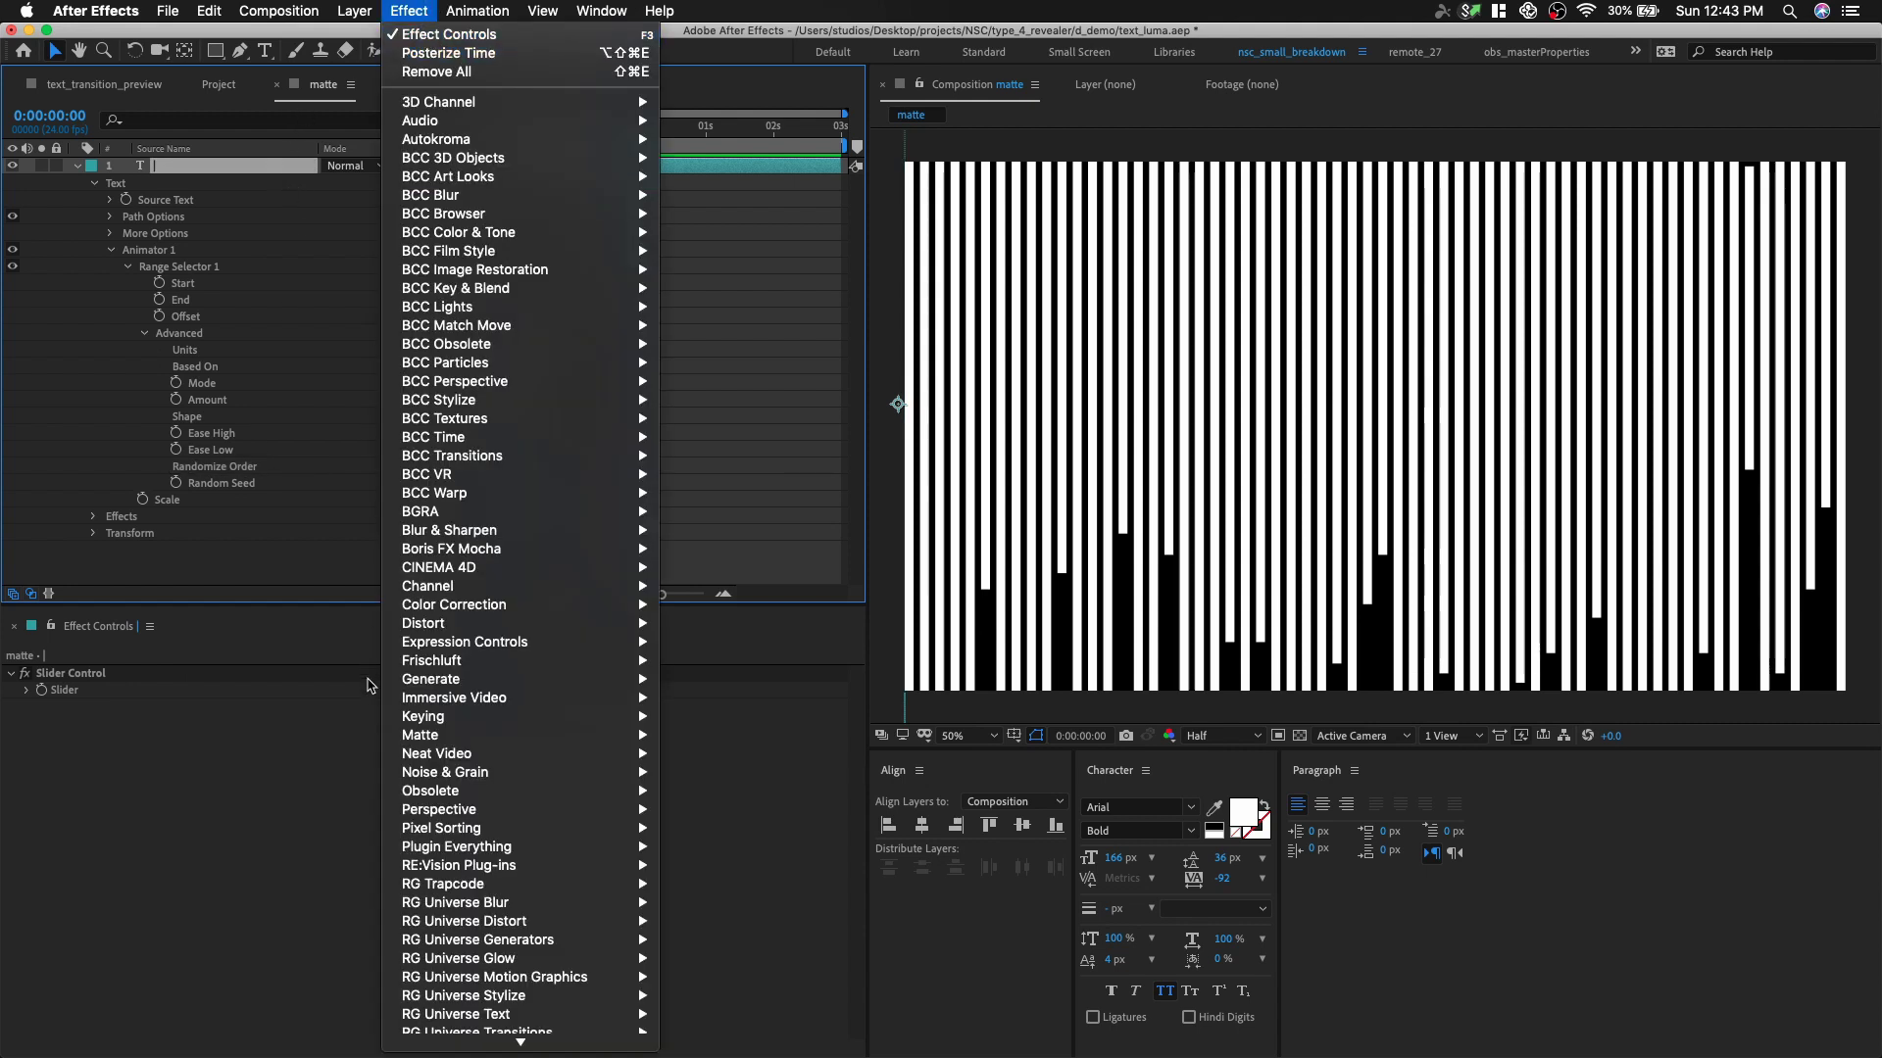
- Add a second Slider Control named seed and rename the first slider effect
mouse_move(610, 649)
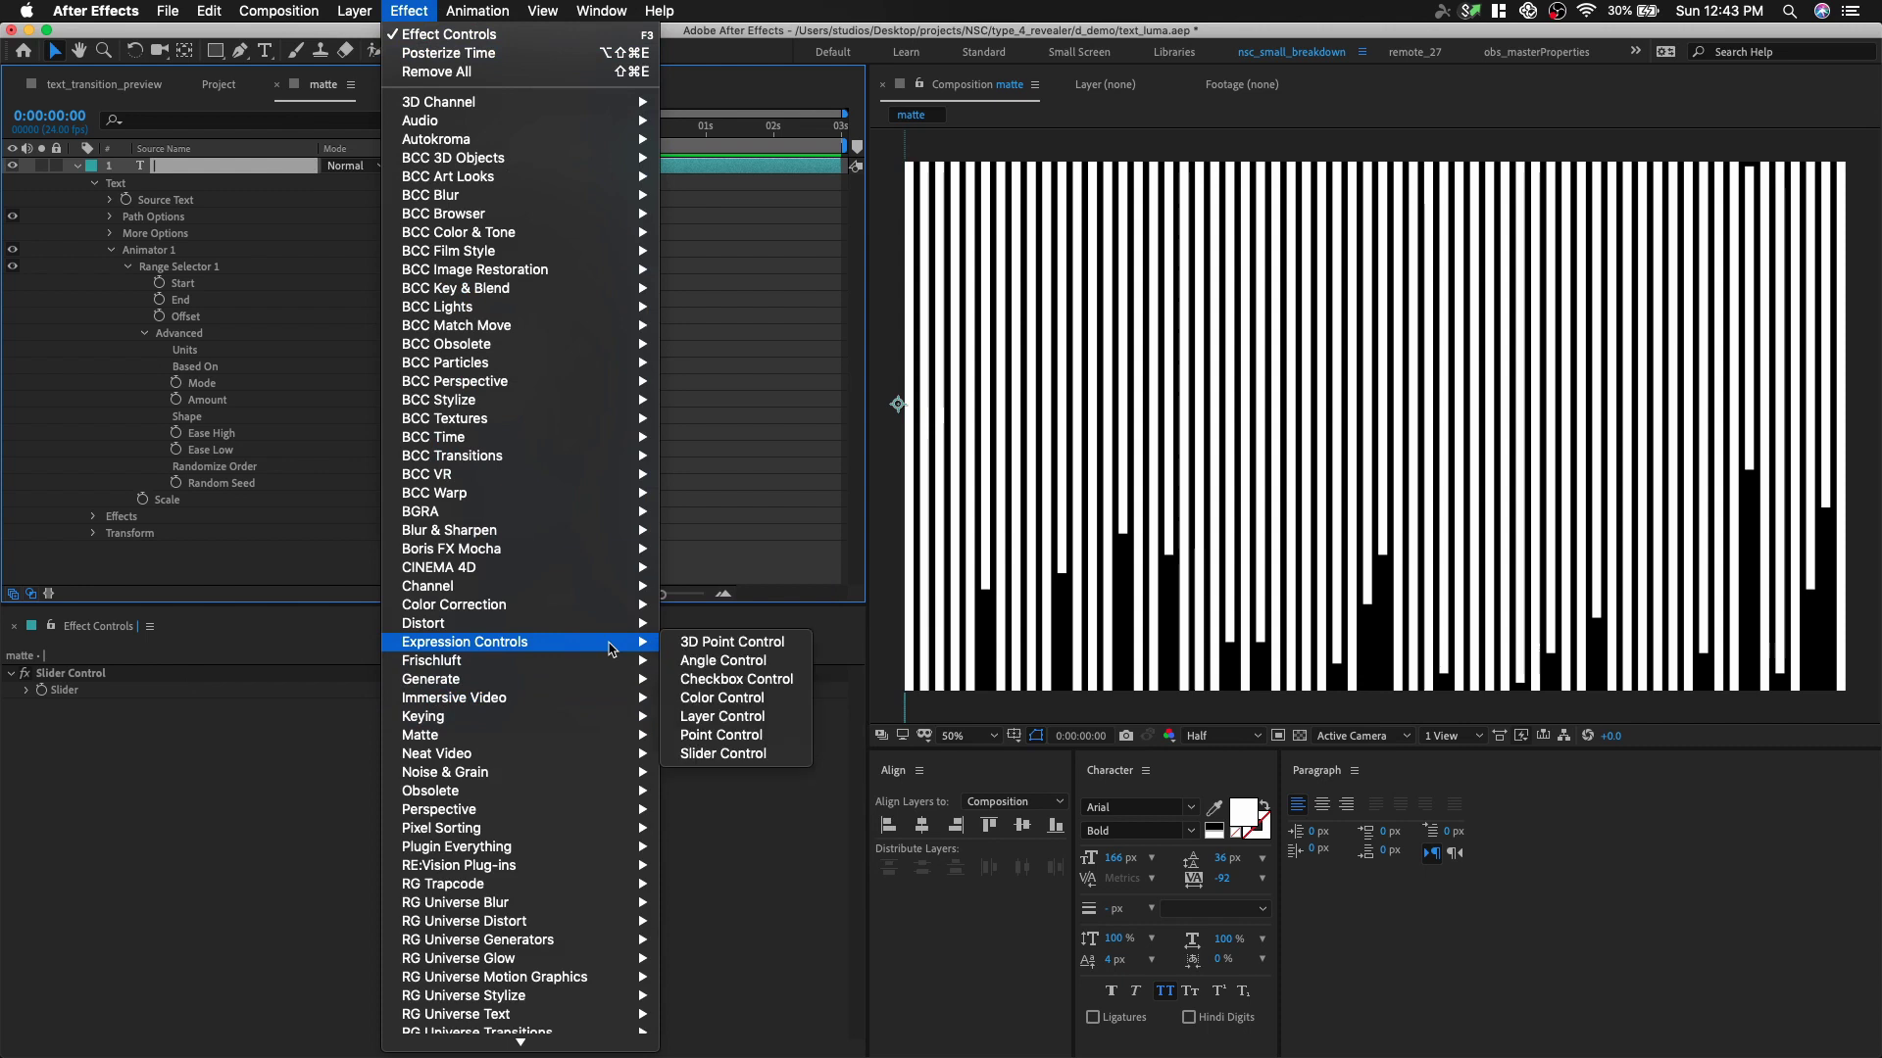
left_click(724, 754)
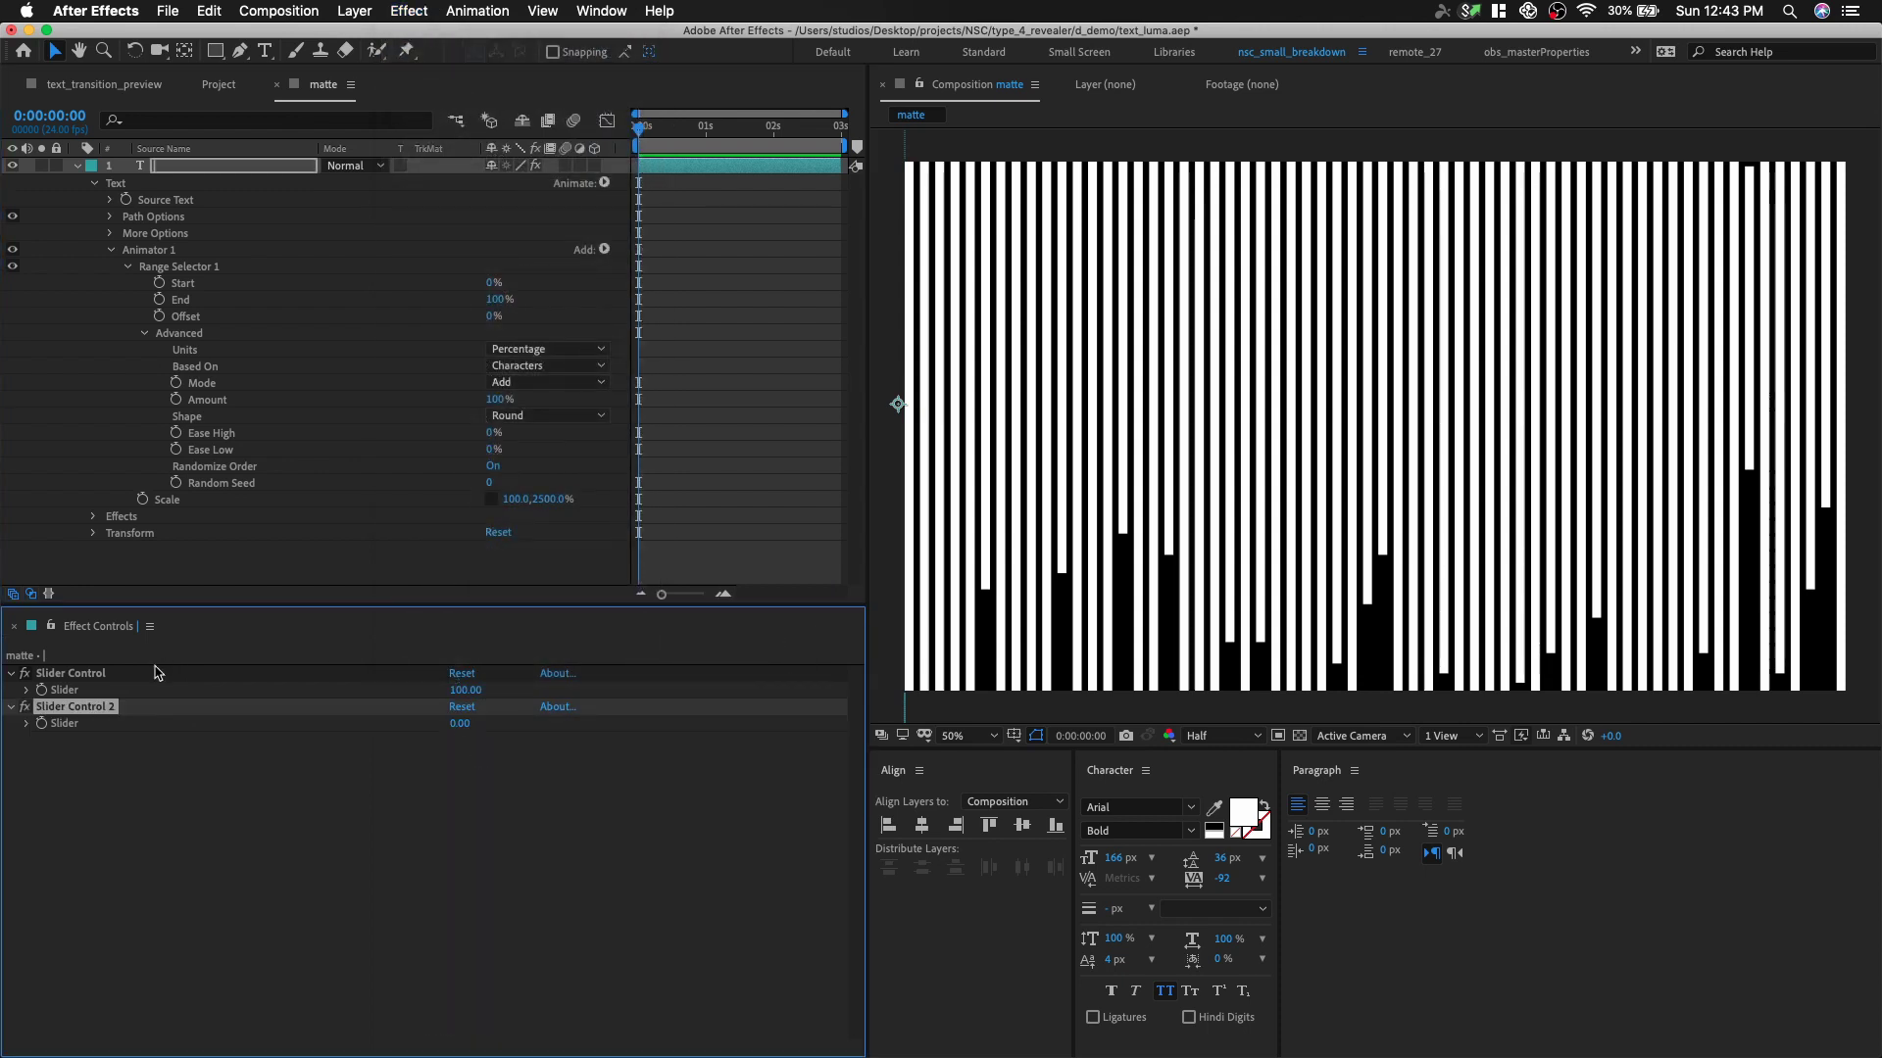
key("Return")
type("seed")
key("Return")
left_click(101, 674)
key("Return")
type("n")
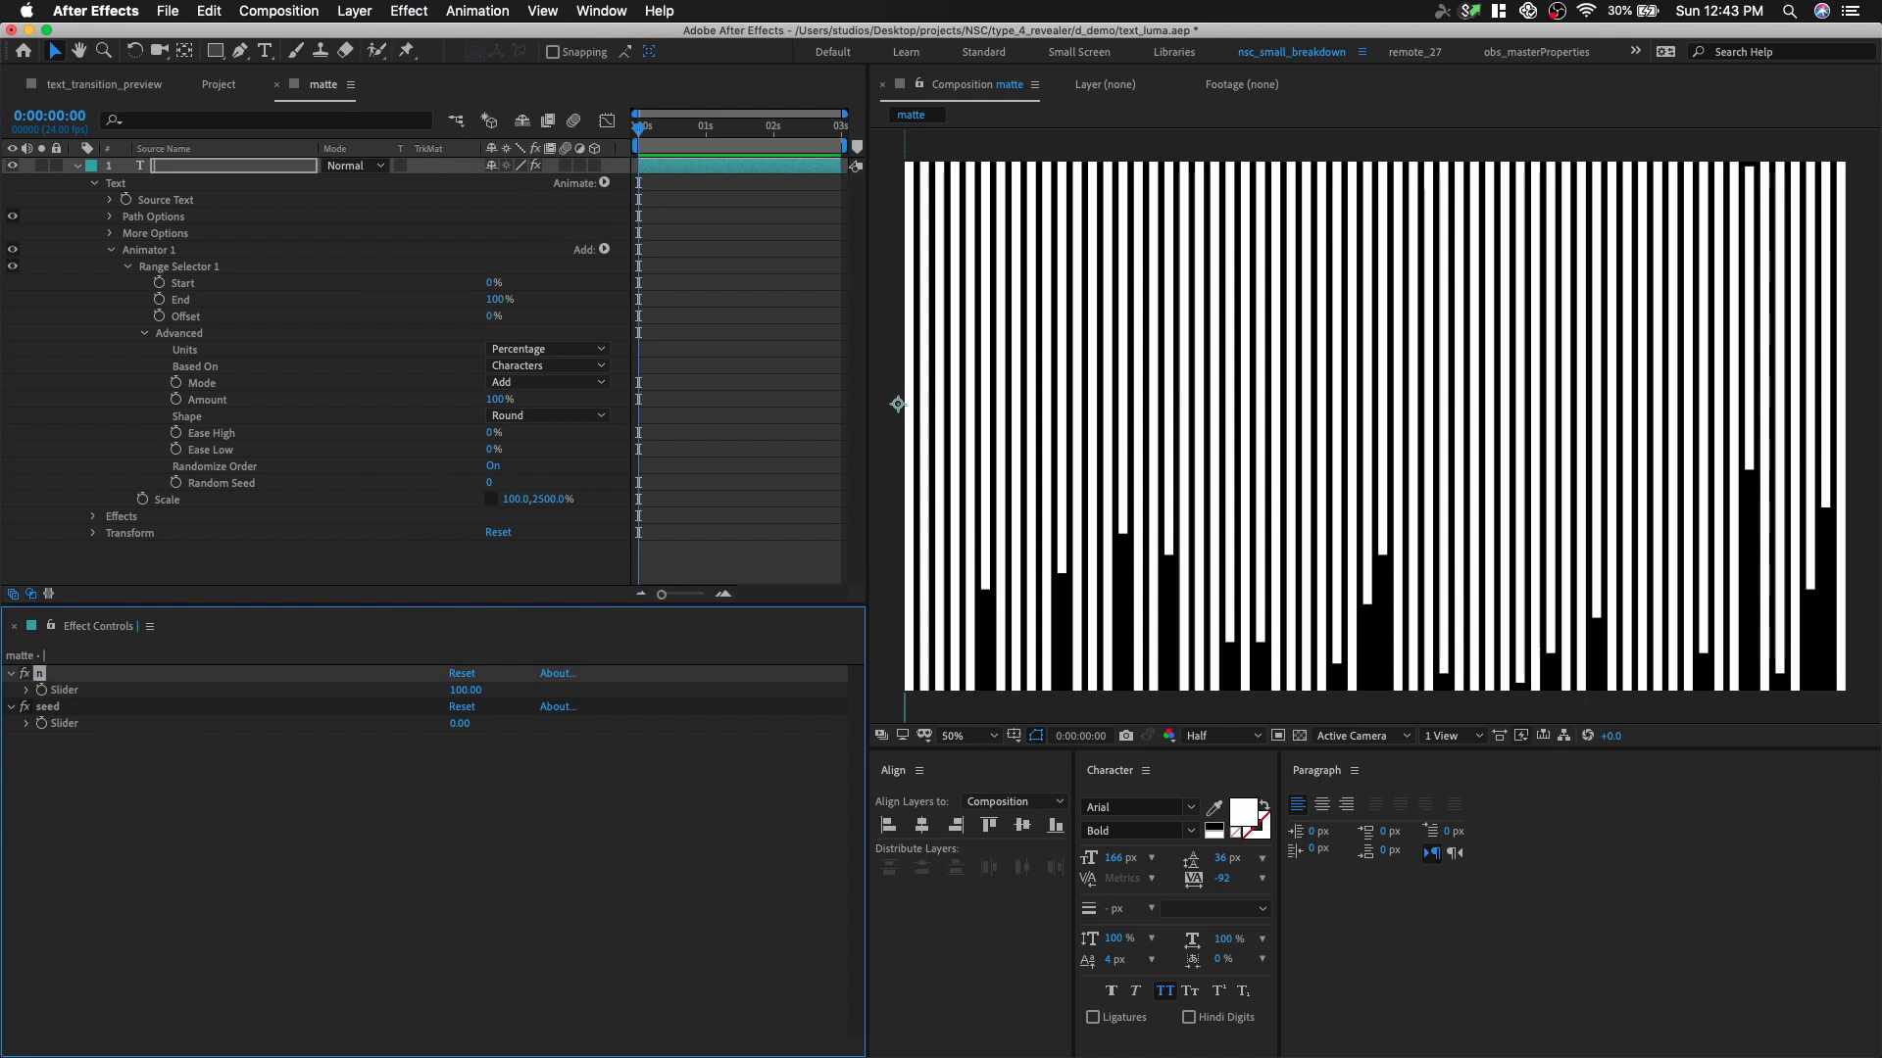
- Link Random Seed by expression to the seed slider and set the seed to 180
left_click(218, 484)
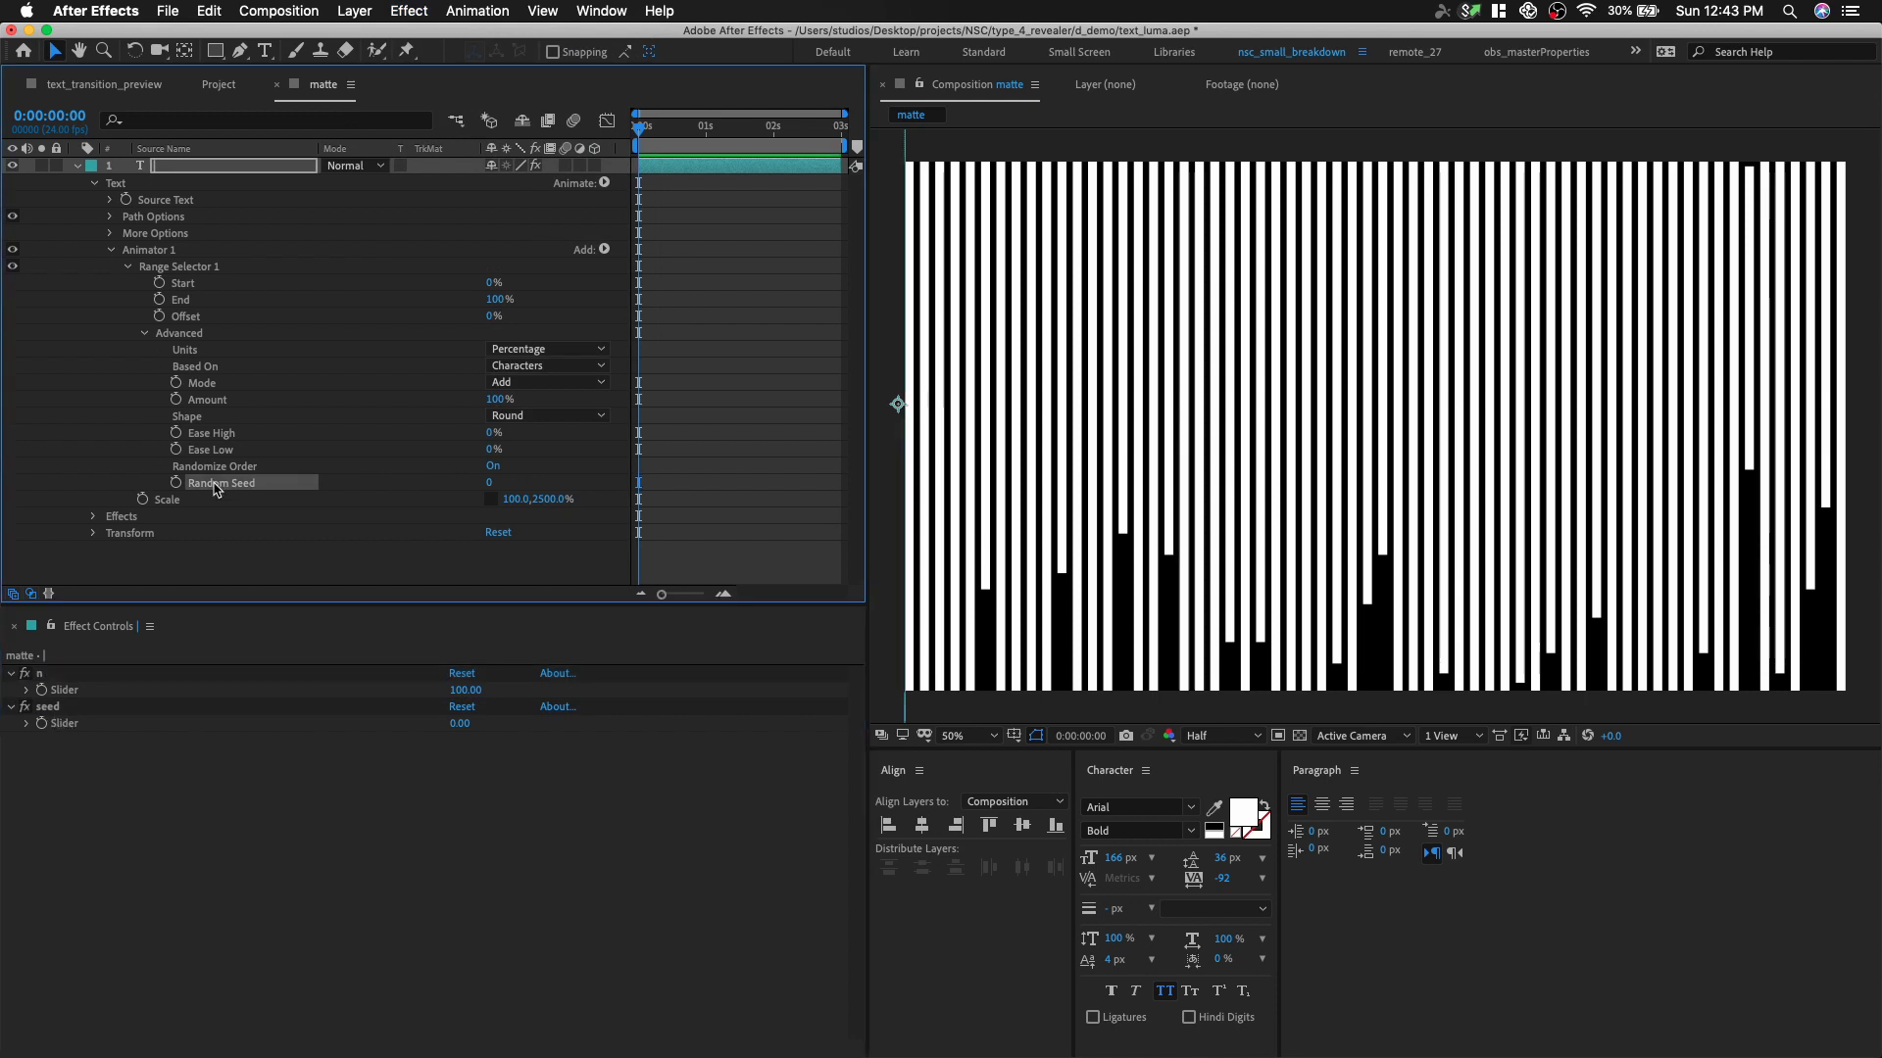
left_click(175, 483, "alt")
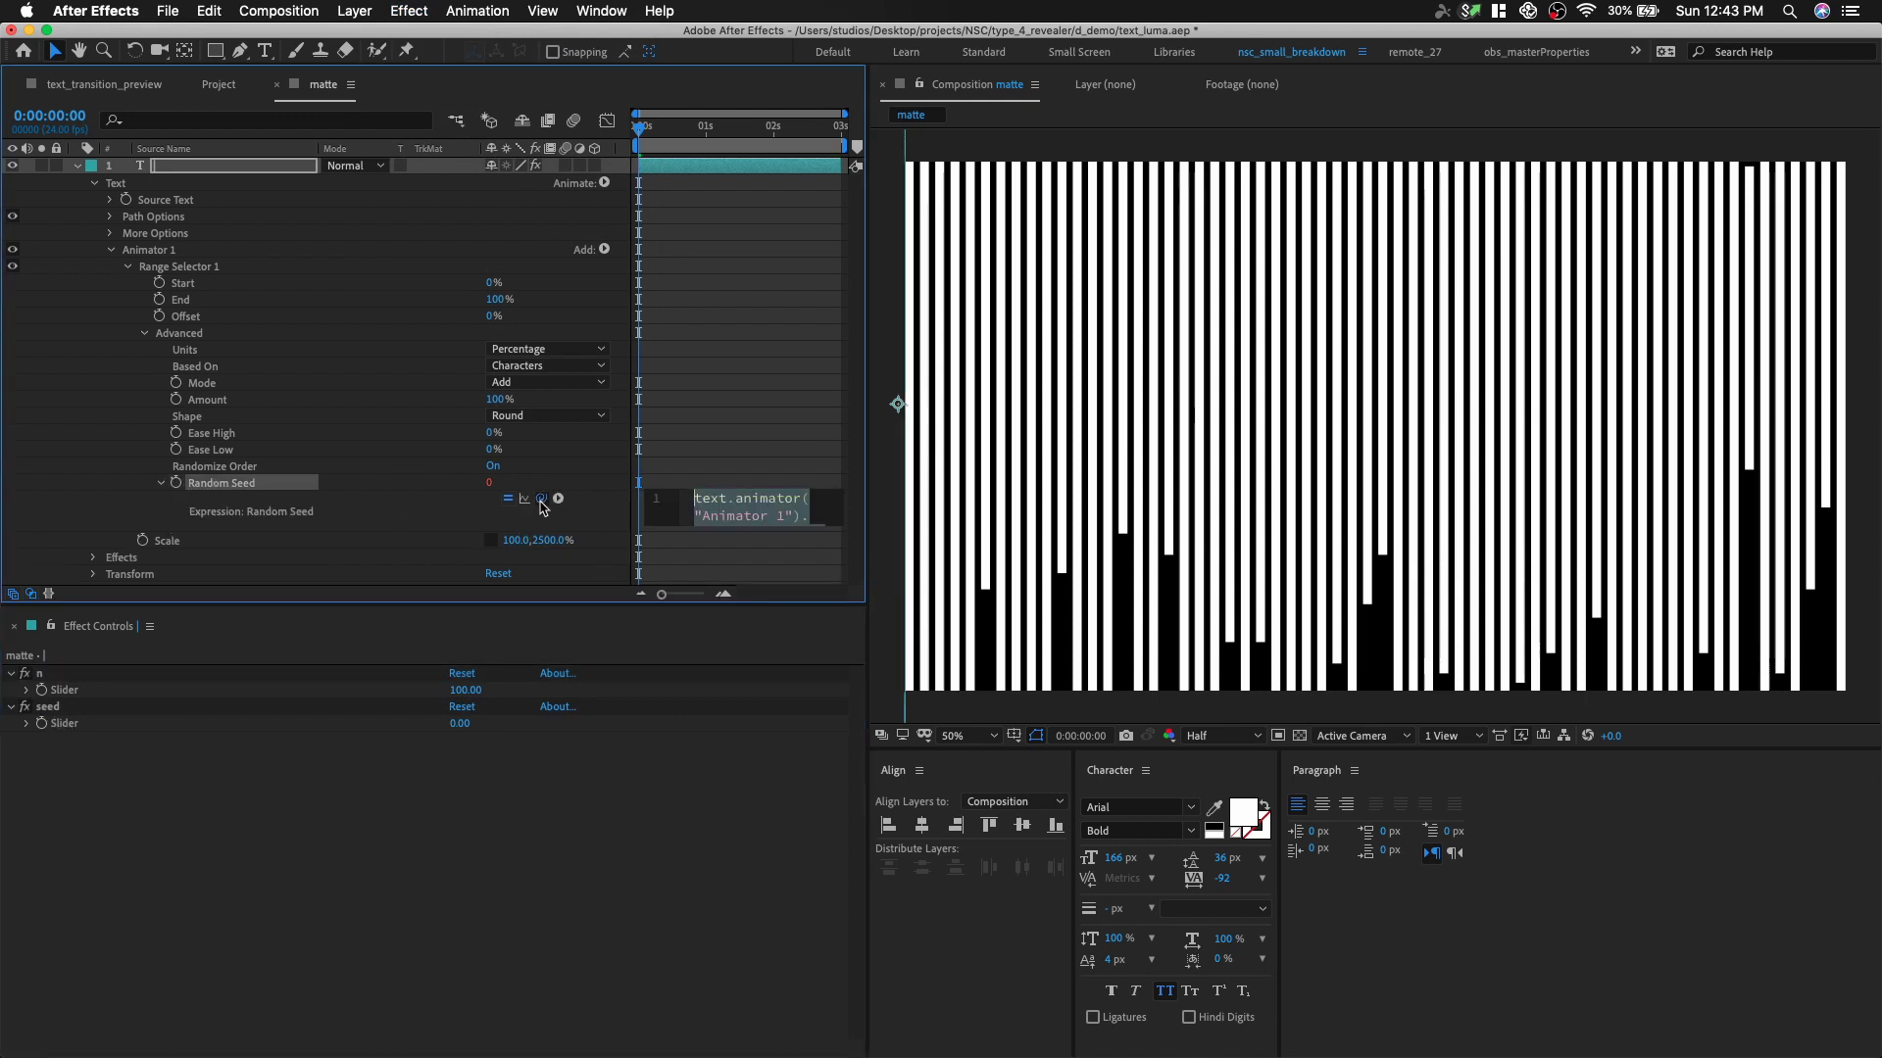
left_click_drag(540, 499, 97, 737)
left_click(279, 796)
left_click_drag(461, 727, 630, 743)
left_click(517, 540)
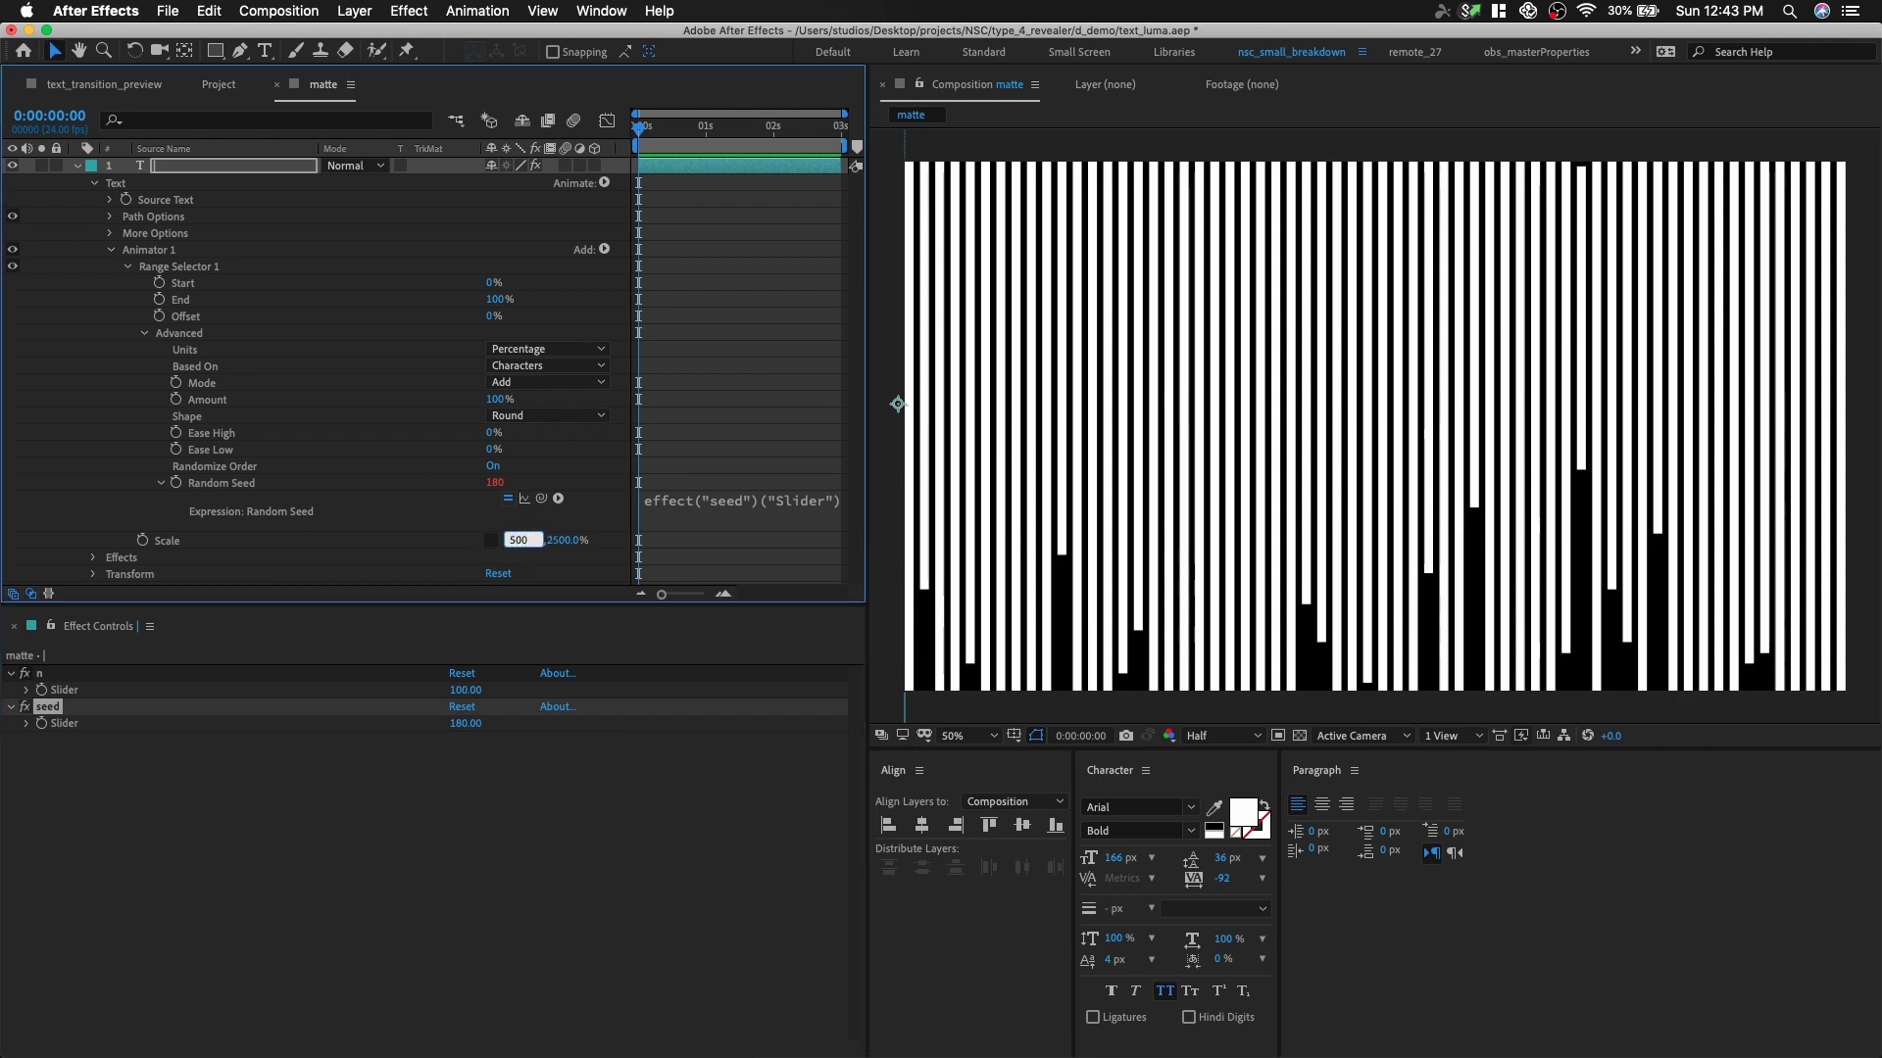
- Set Scale to 500,2500% and rename Animator 1 to rand_scale
key("Return")
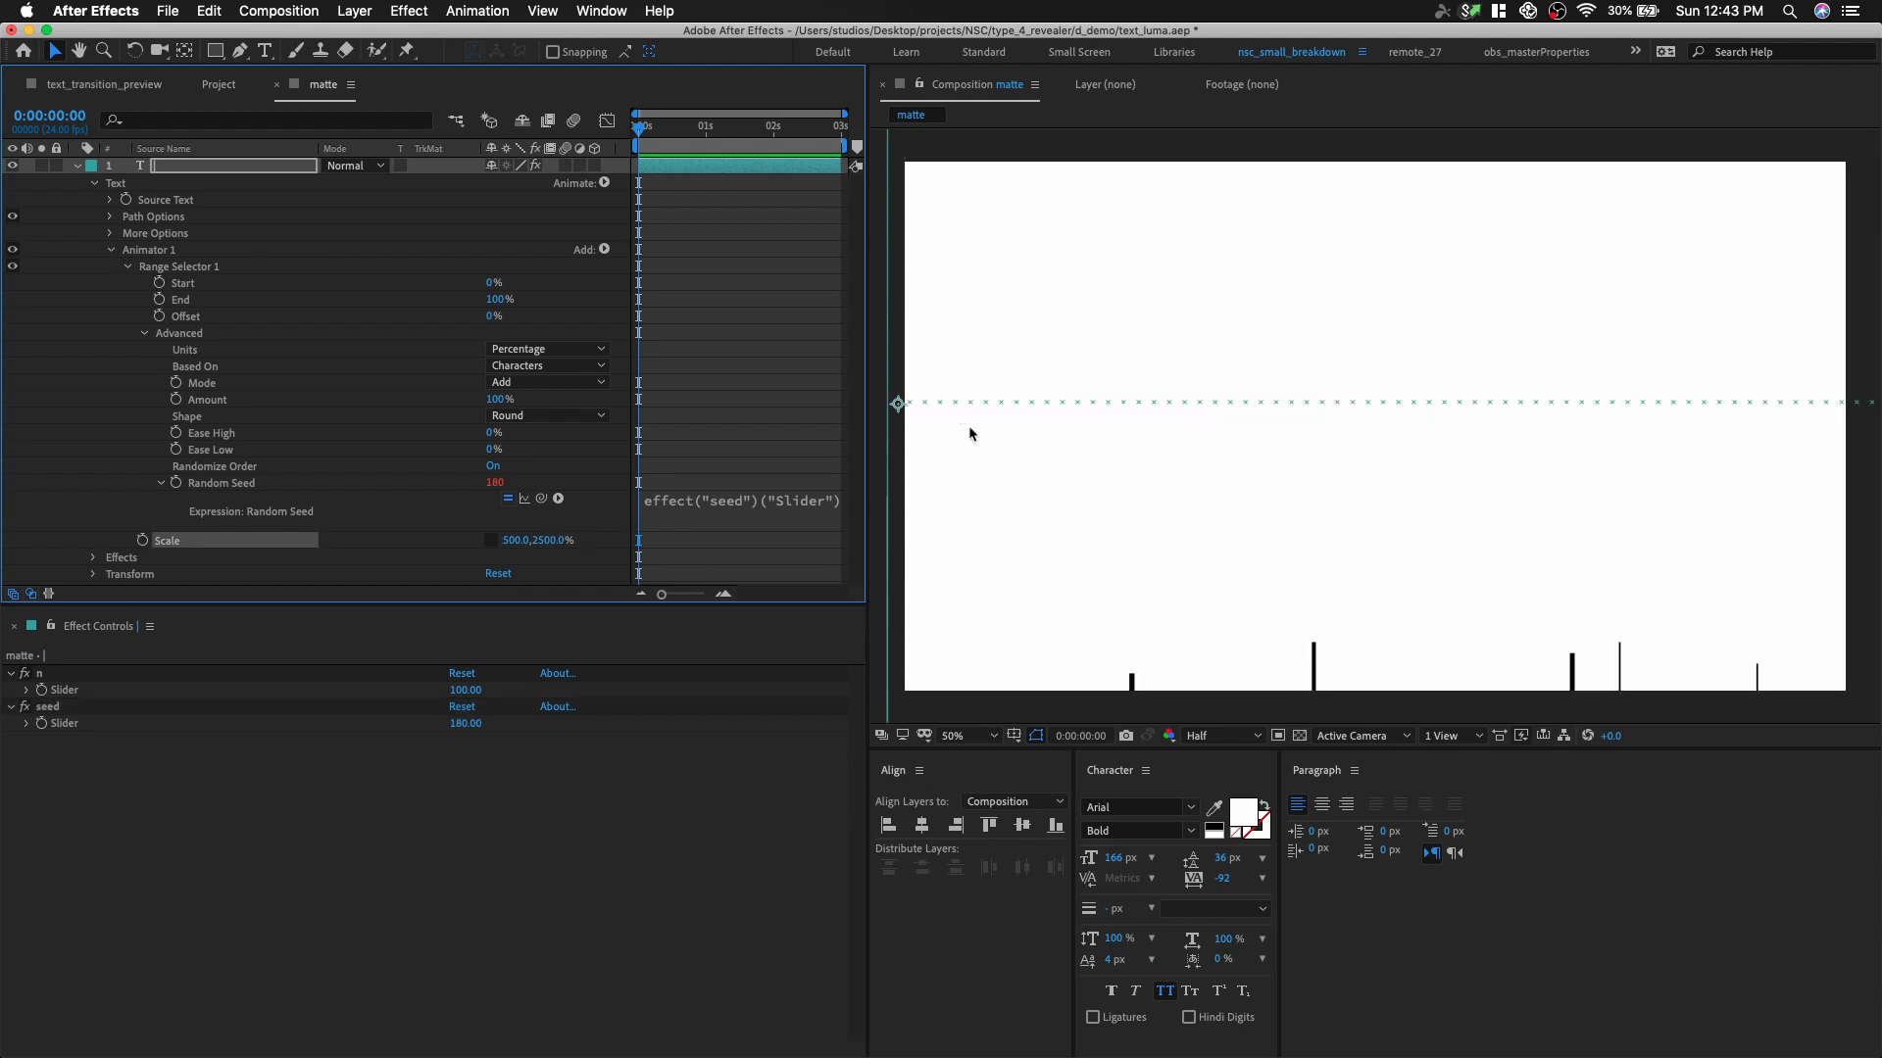
left_click(593, 468)
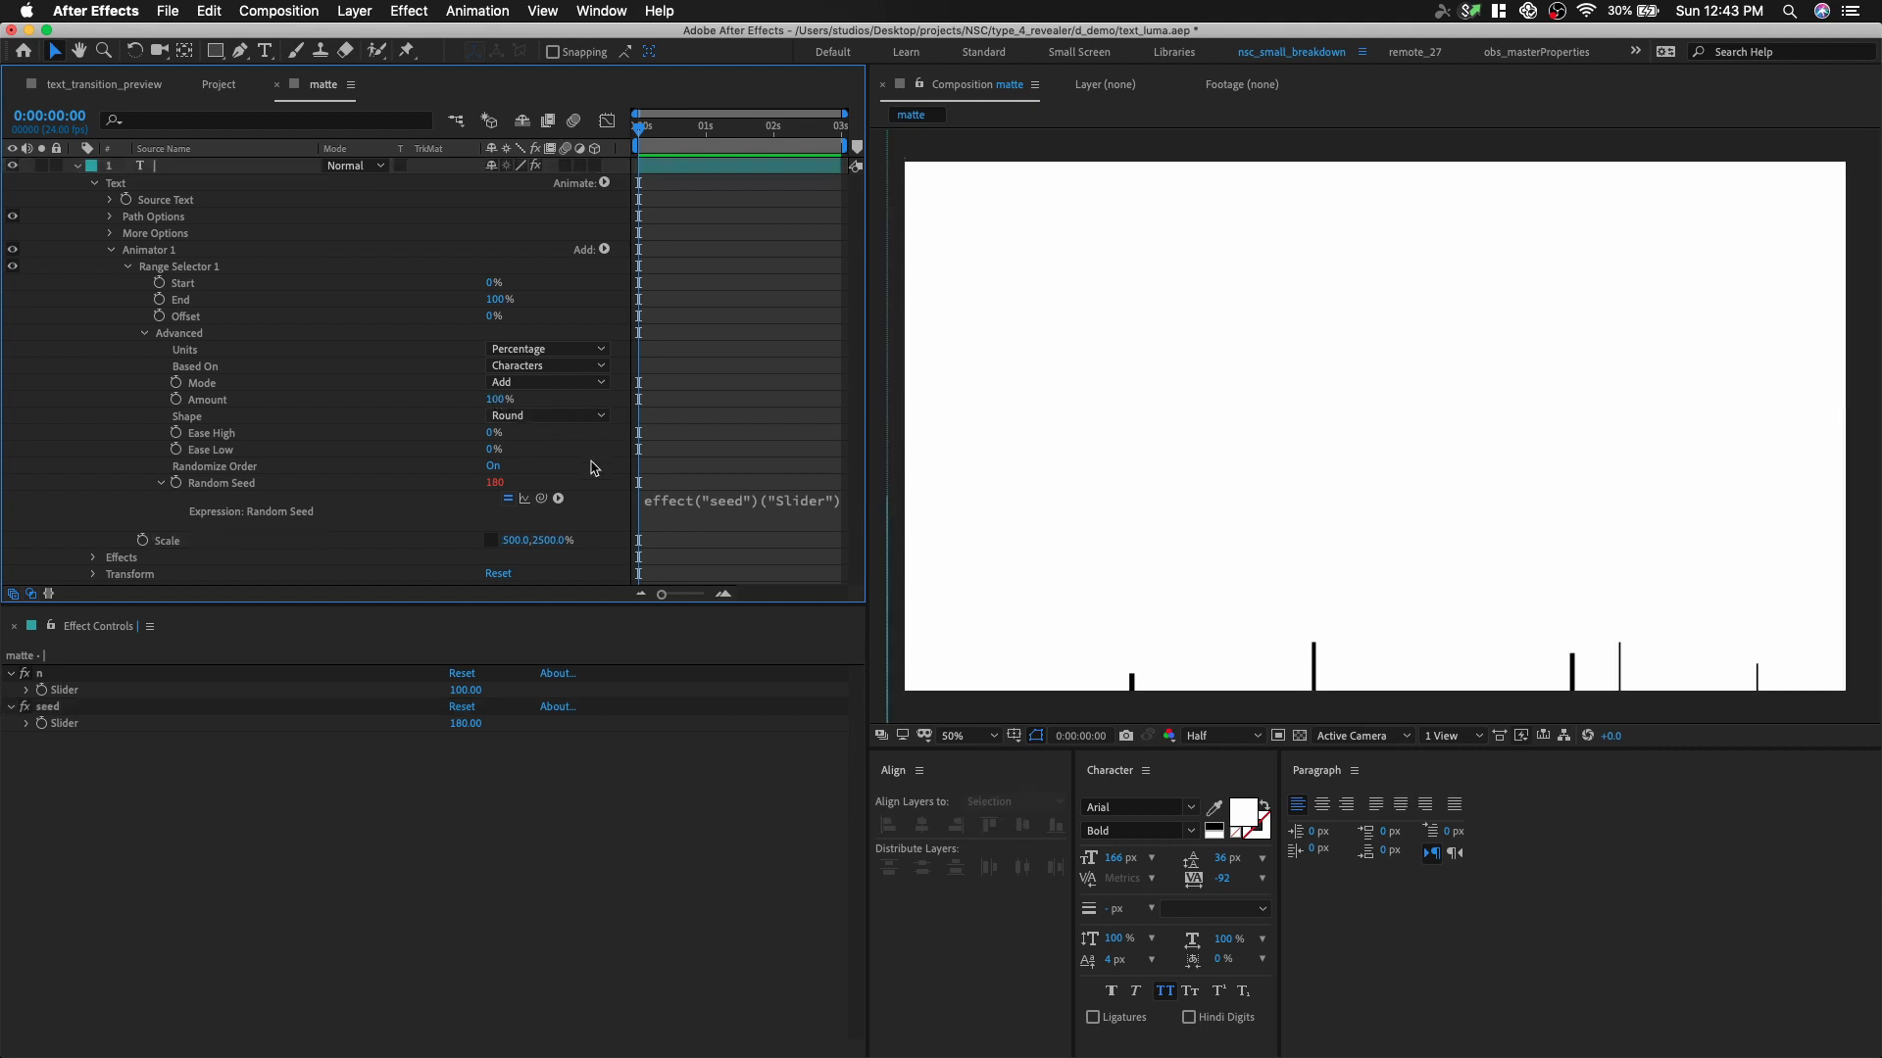
left_click(171, 250)
key("Return")
type("rand_scale")
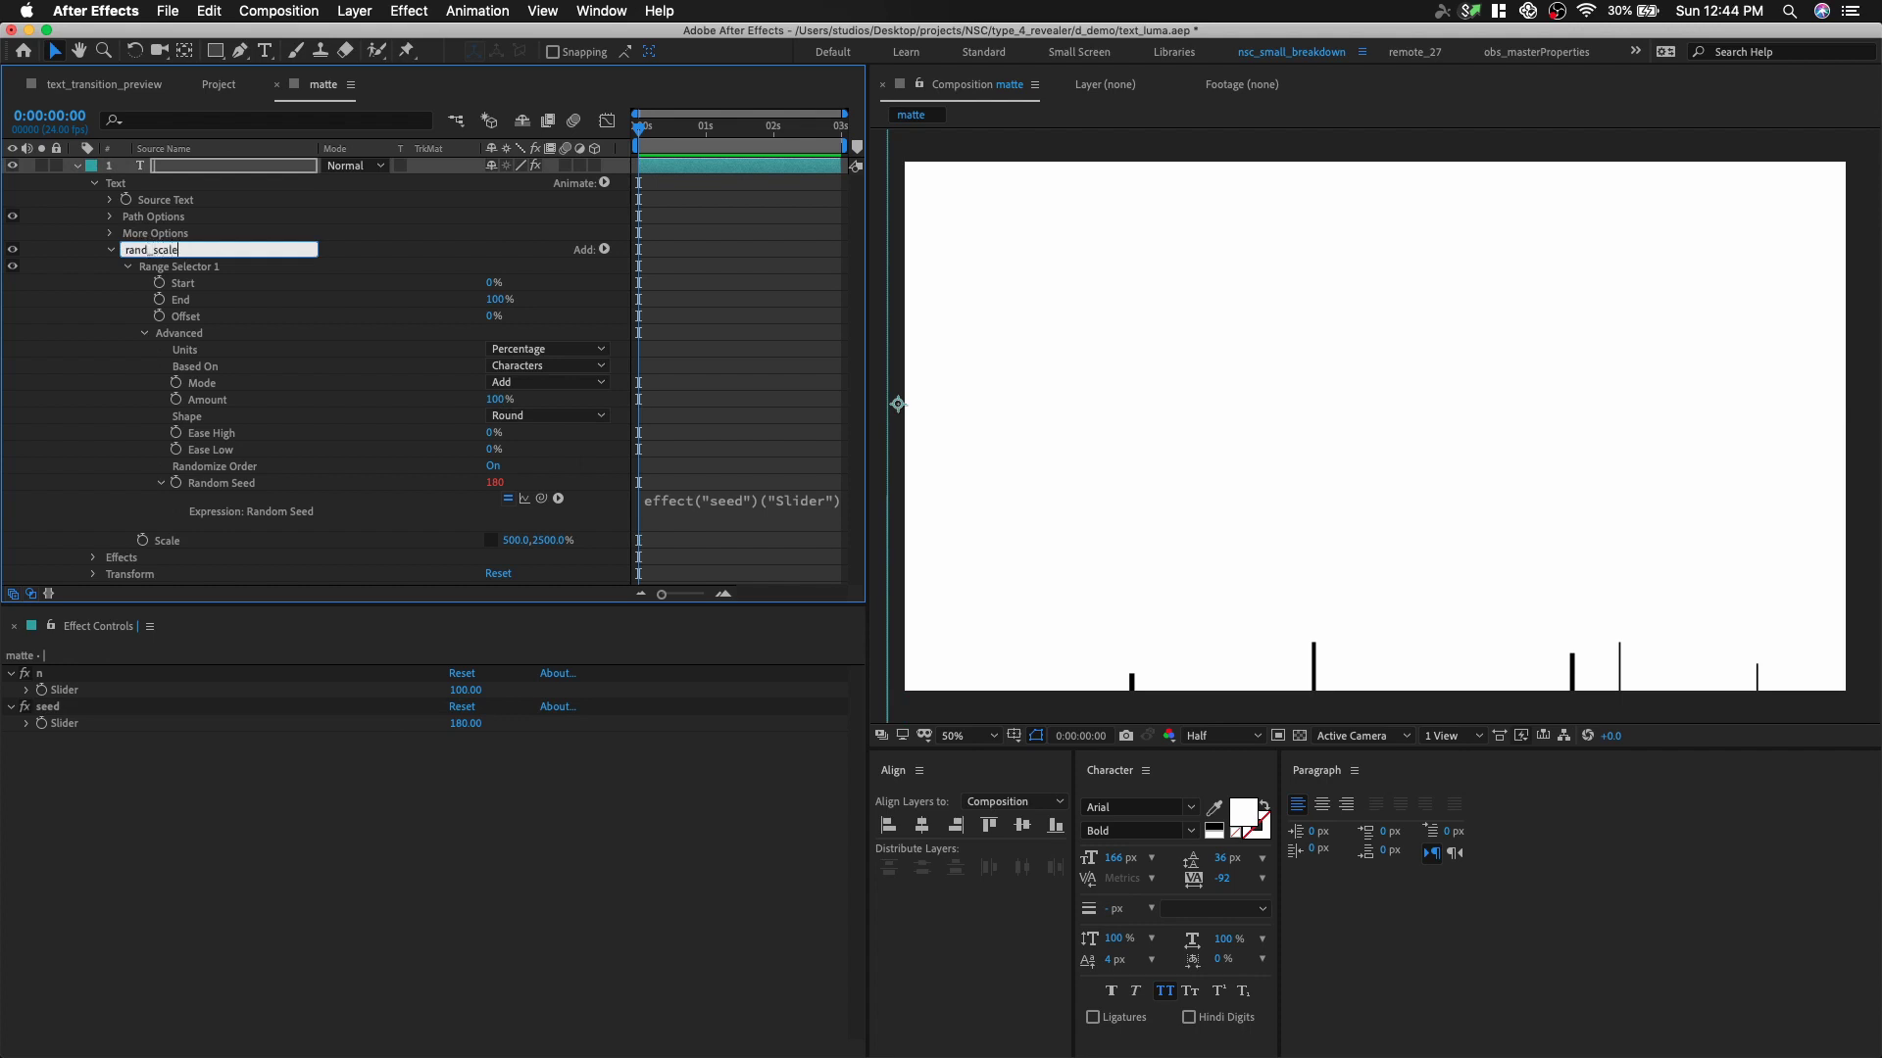
key("Return")
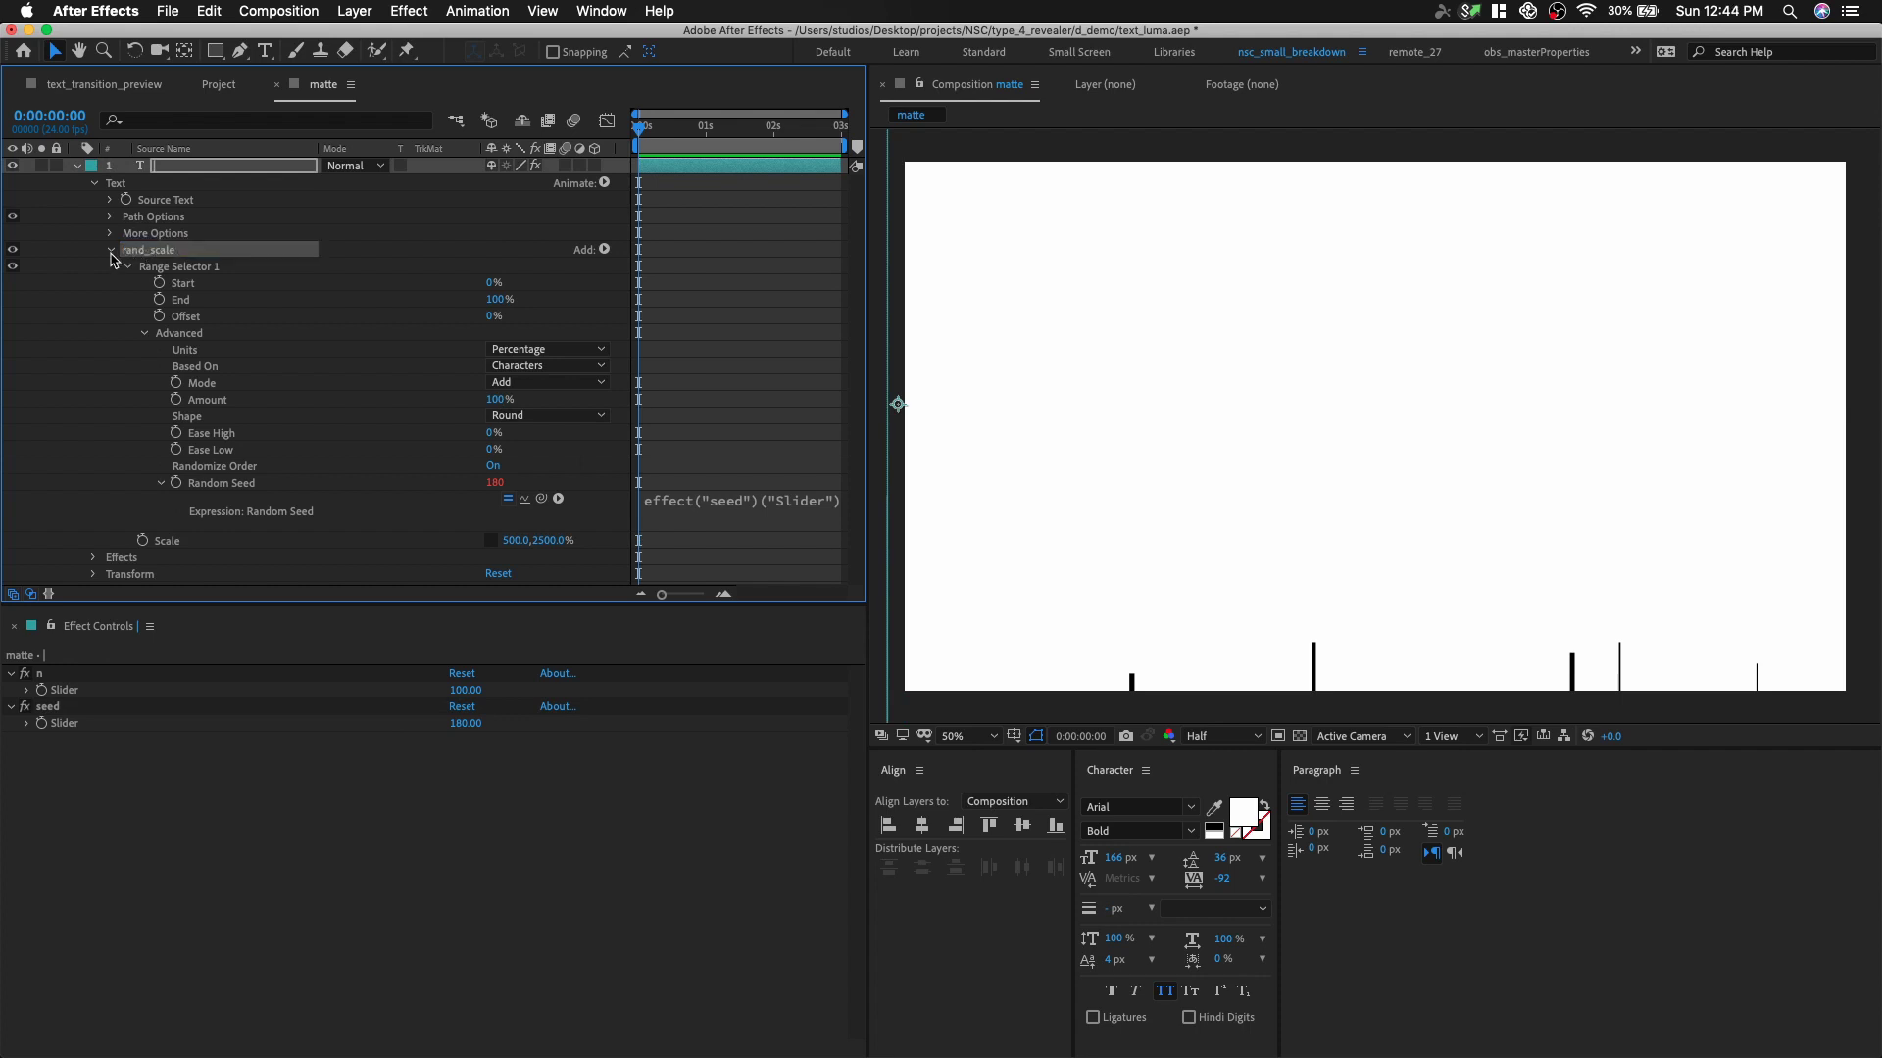
left_click(110, 251)
- Duplicate rand_scale and name the copy rand_pos
key("ctrl+d")
key("Return")
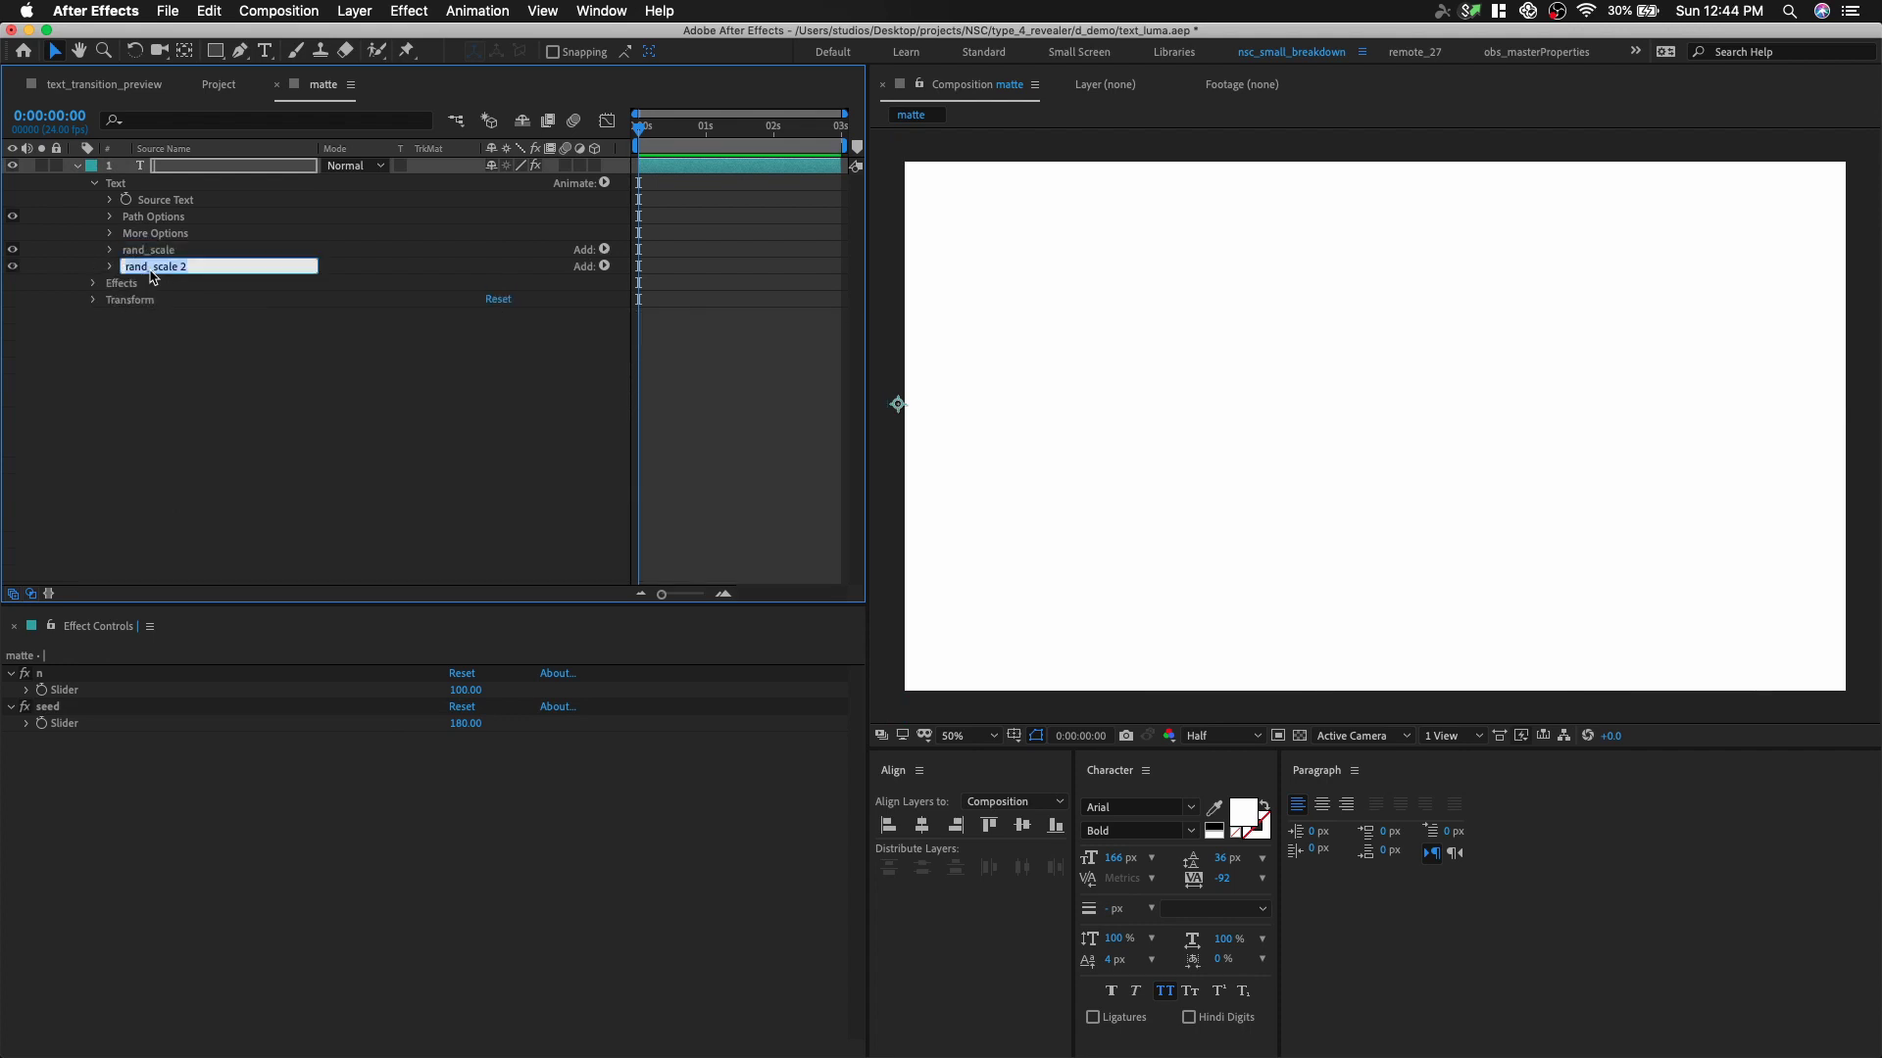
key("Right")
key("BackSpace")
type("pos")
key("Return")
left_click(110, 267)
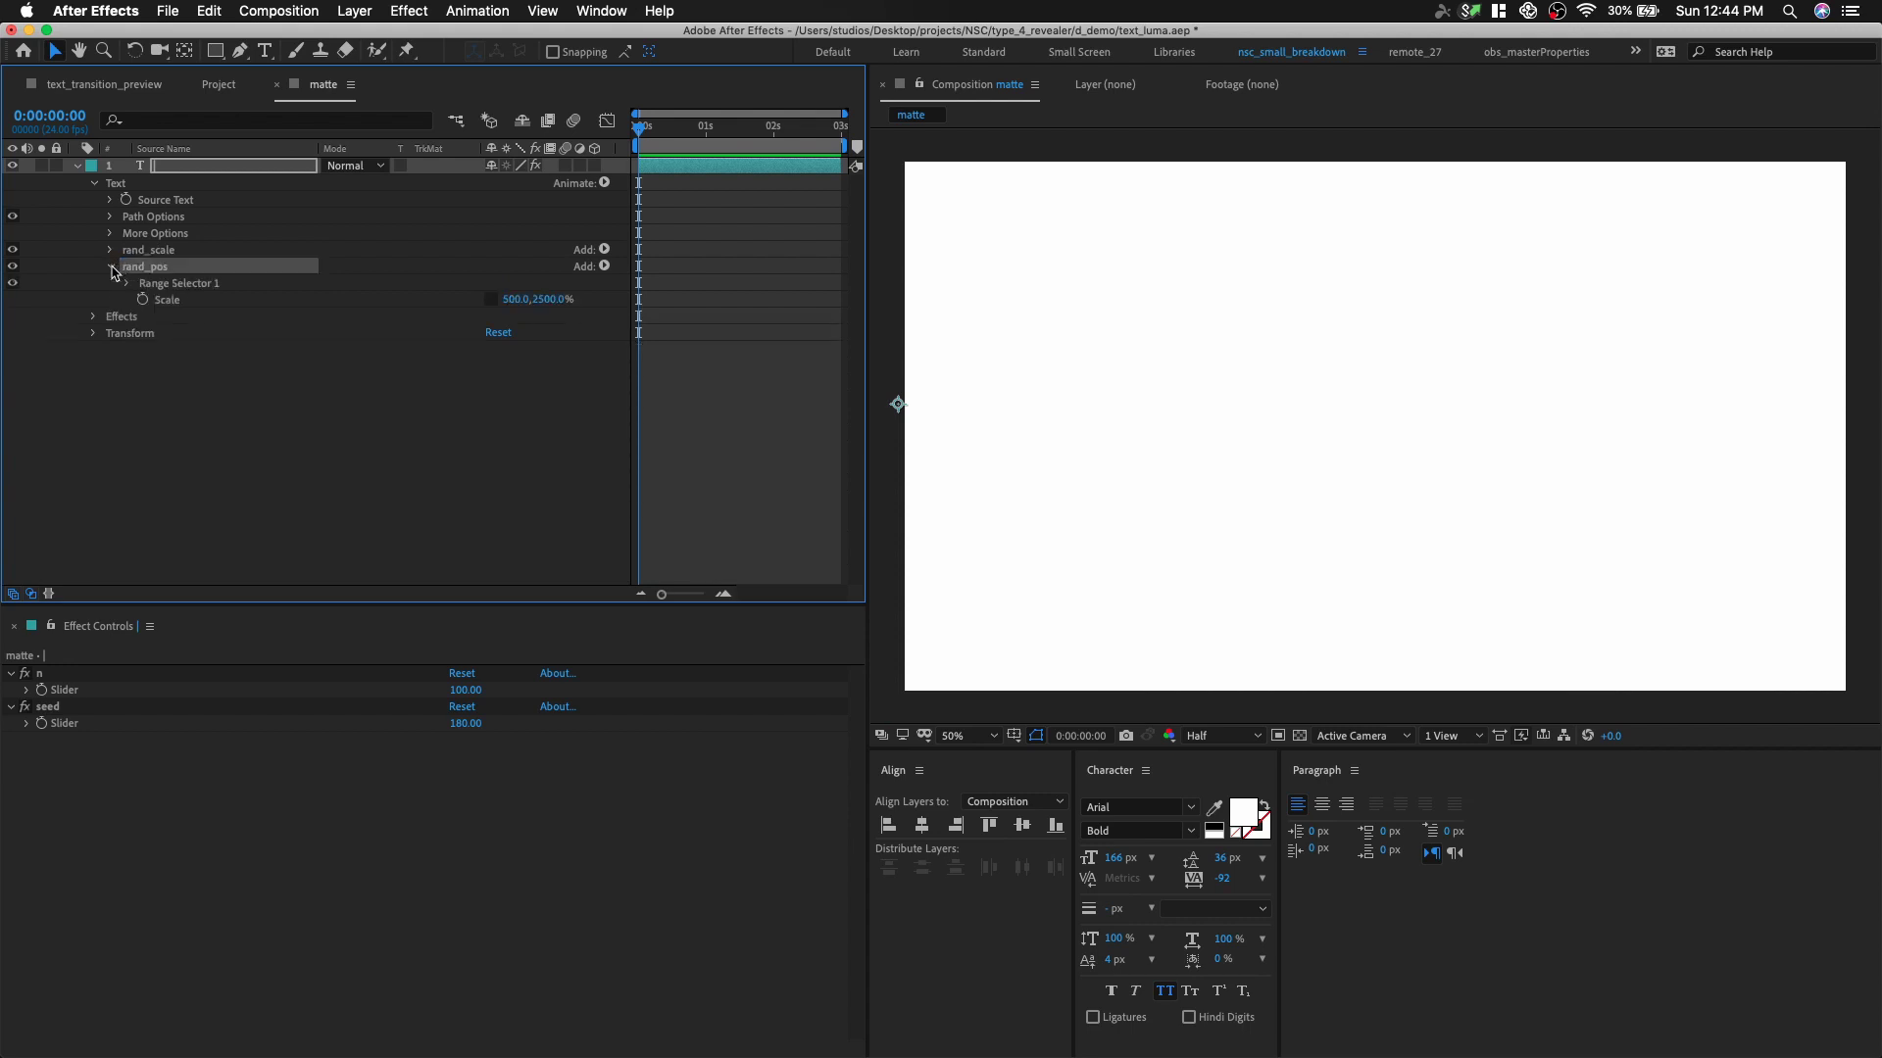
- Replace rand_pos's Scale property with a Position property
left_click(173, 302)
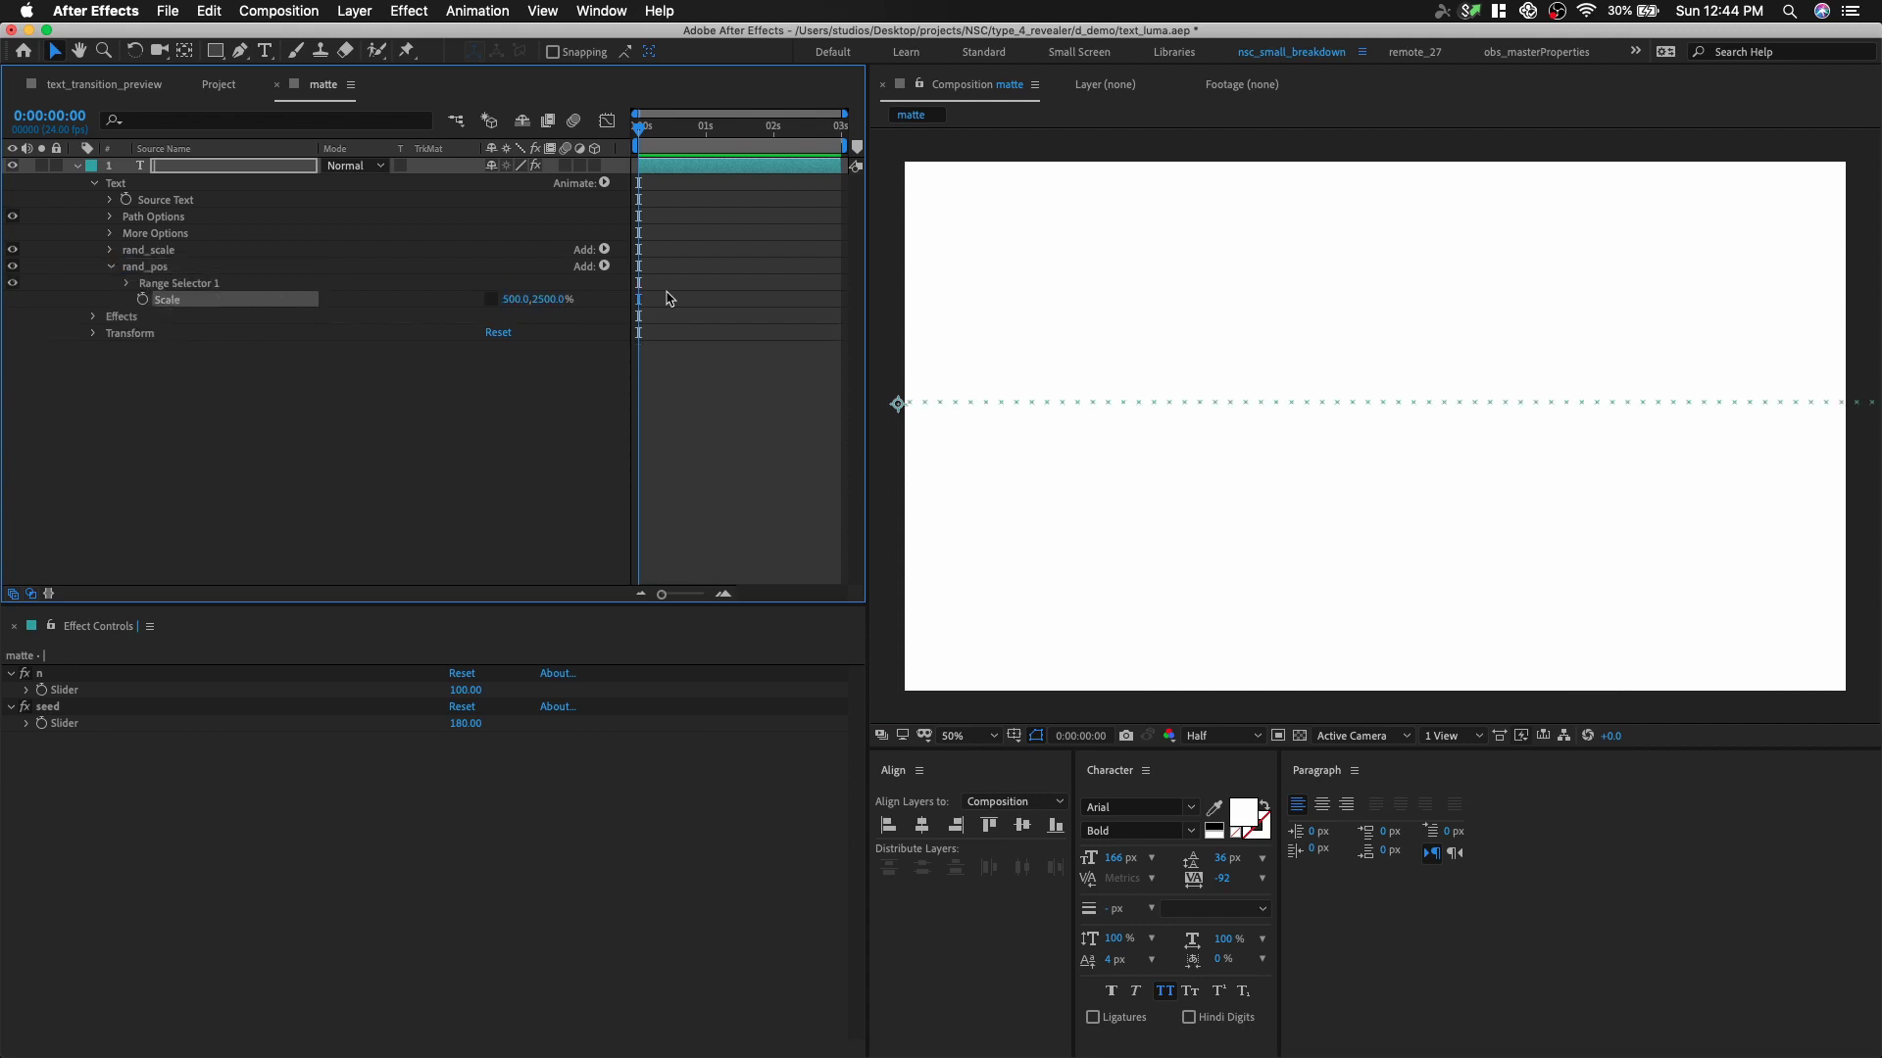
key("Delete")
left_click(605, 266)
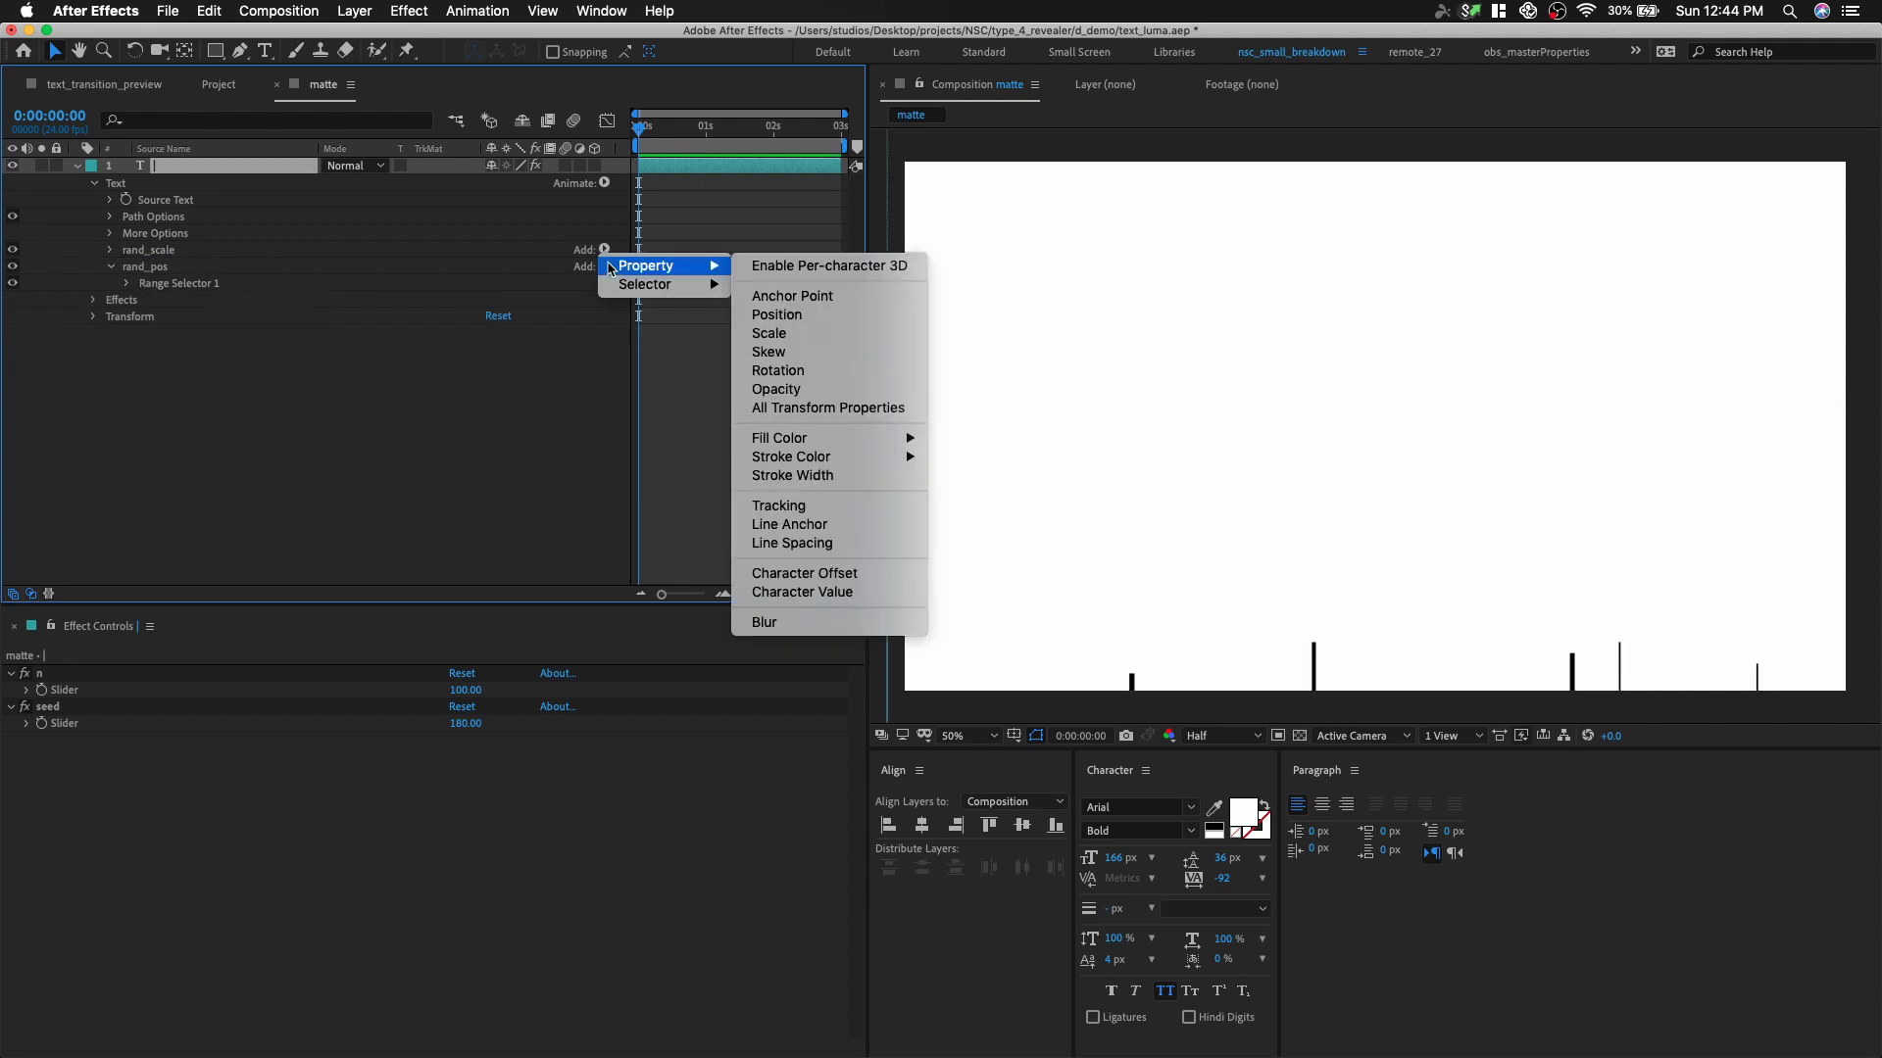
mouse_move(689, 294)
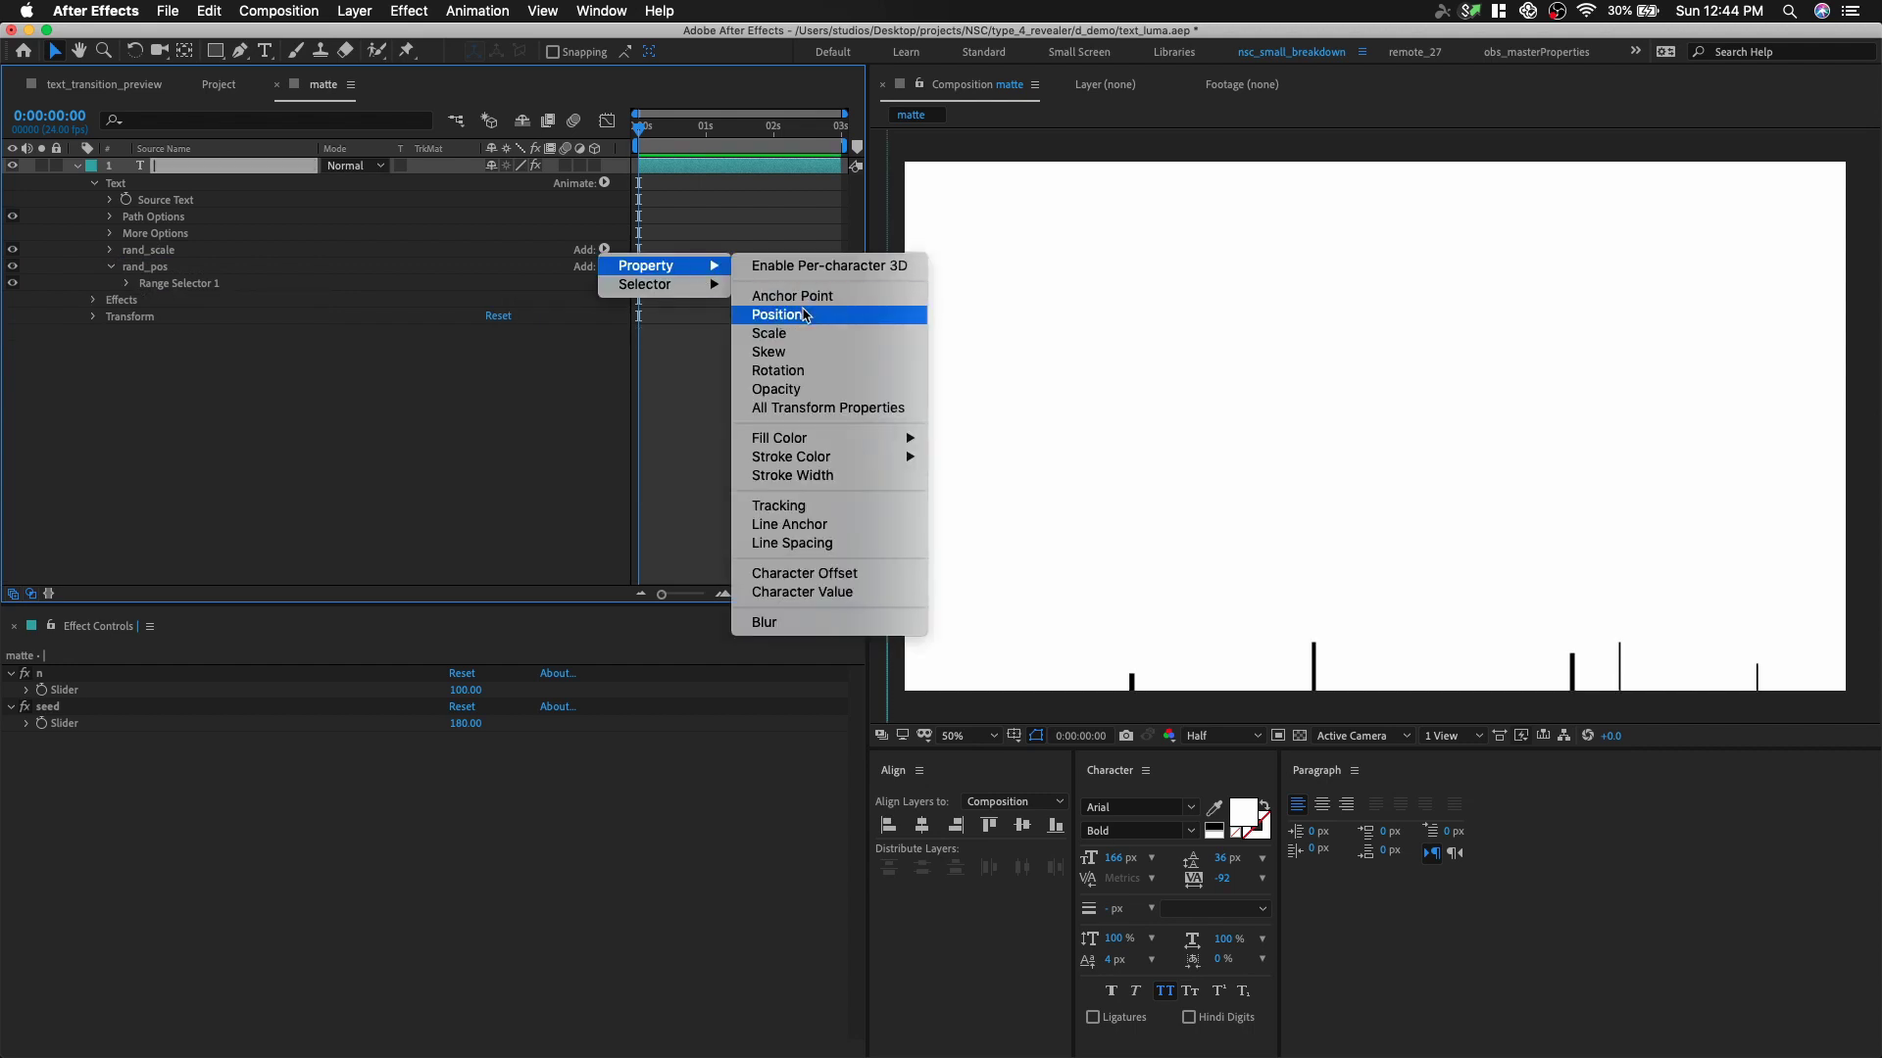
left_click(784, 309)
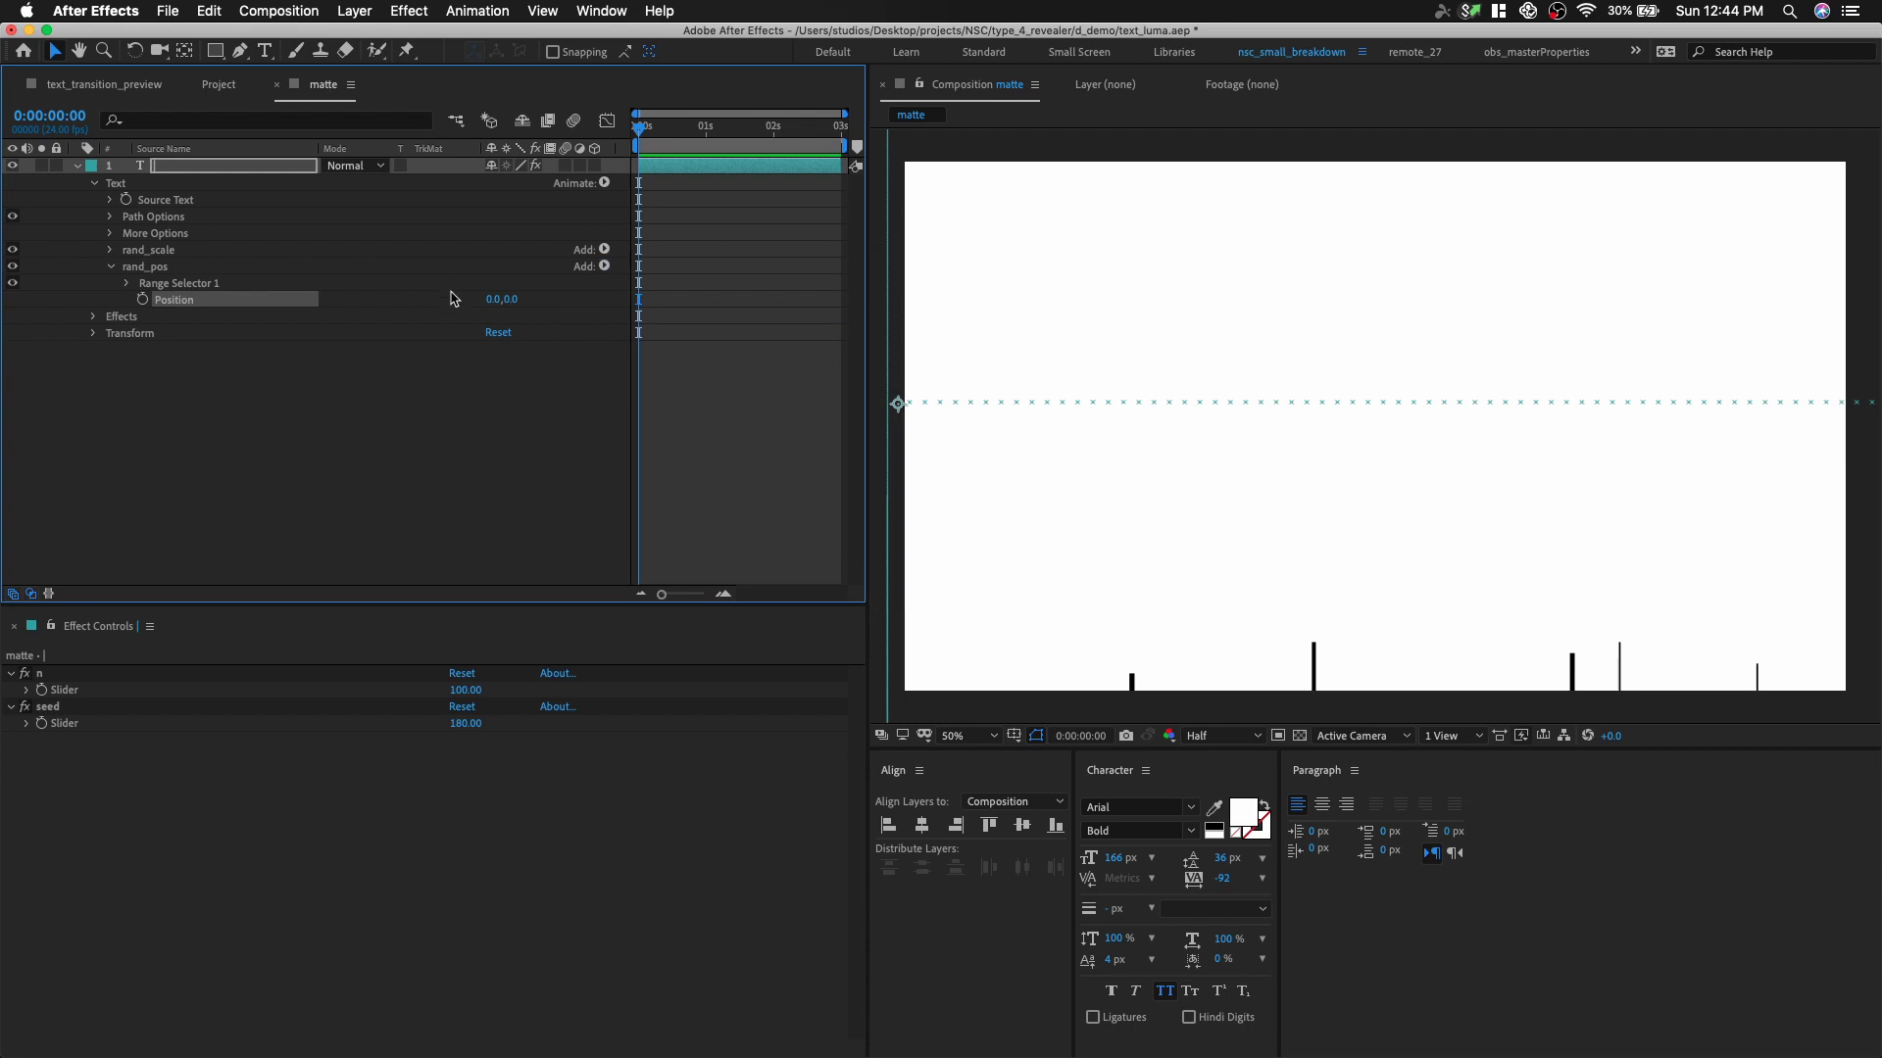
- Keyframe rand_pos Position at 0,-1500 on the first frame, then play to 15 frames
left_click(141, 300)
left_click(507, 300)
type("-1500")
key("Return")
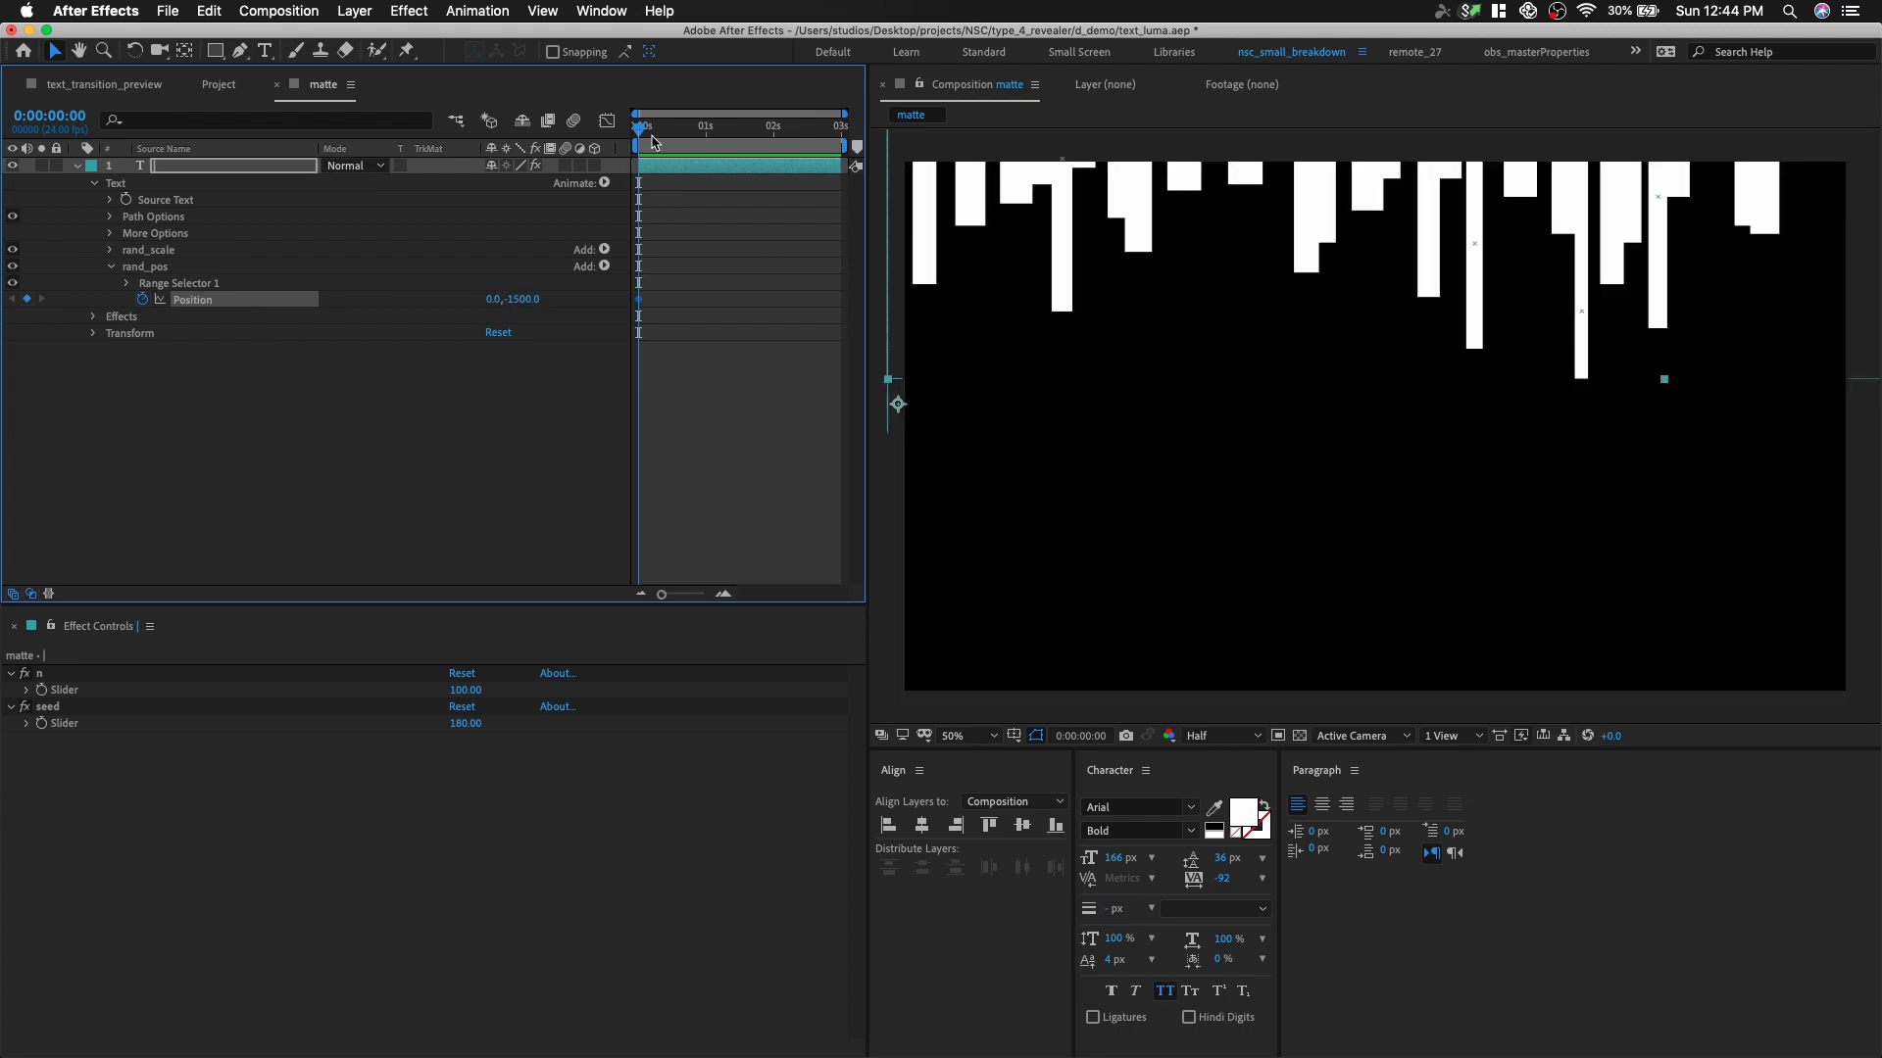
key("space")
- Key rand_pos Position at 15 frames down to about 0,542, checking the motion frame by frame
left_click_drag(515, 301, 640, 313)
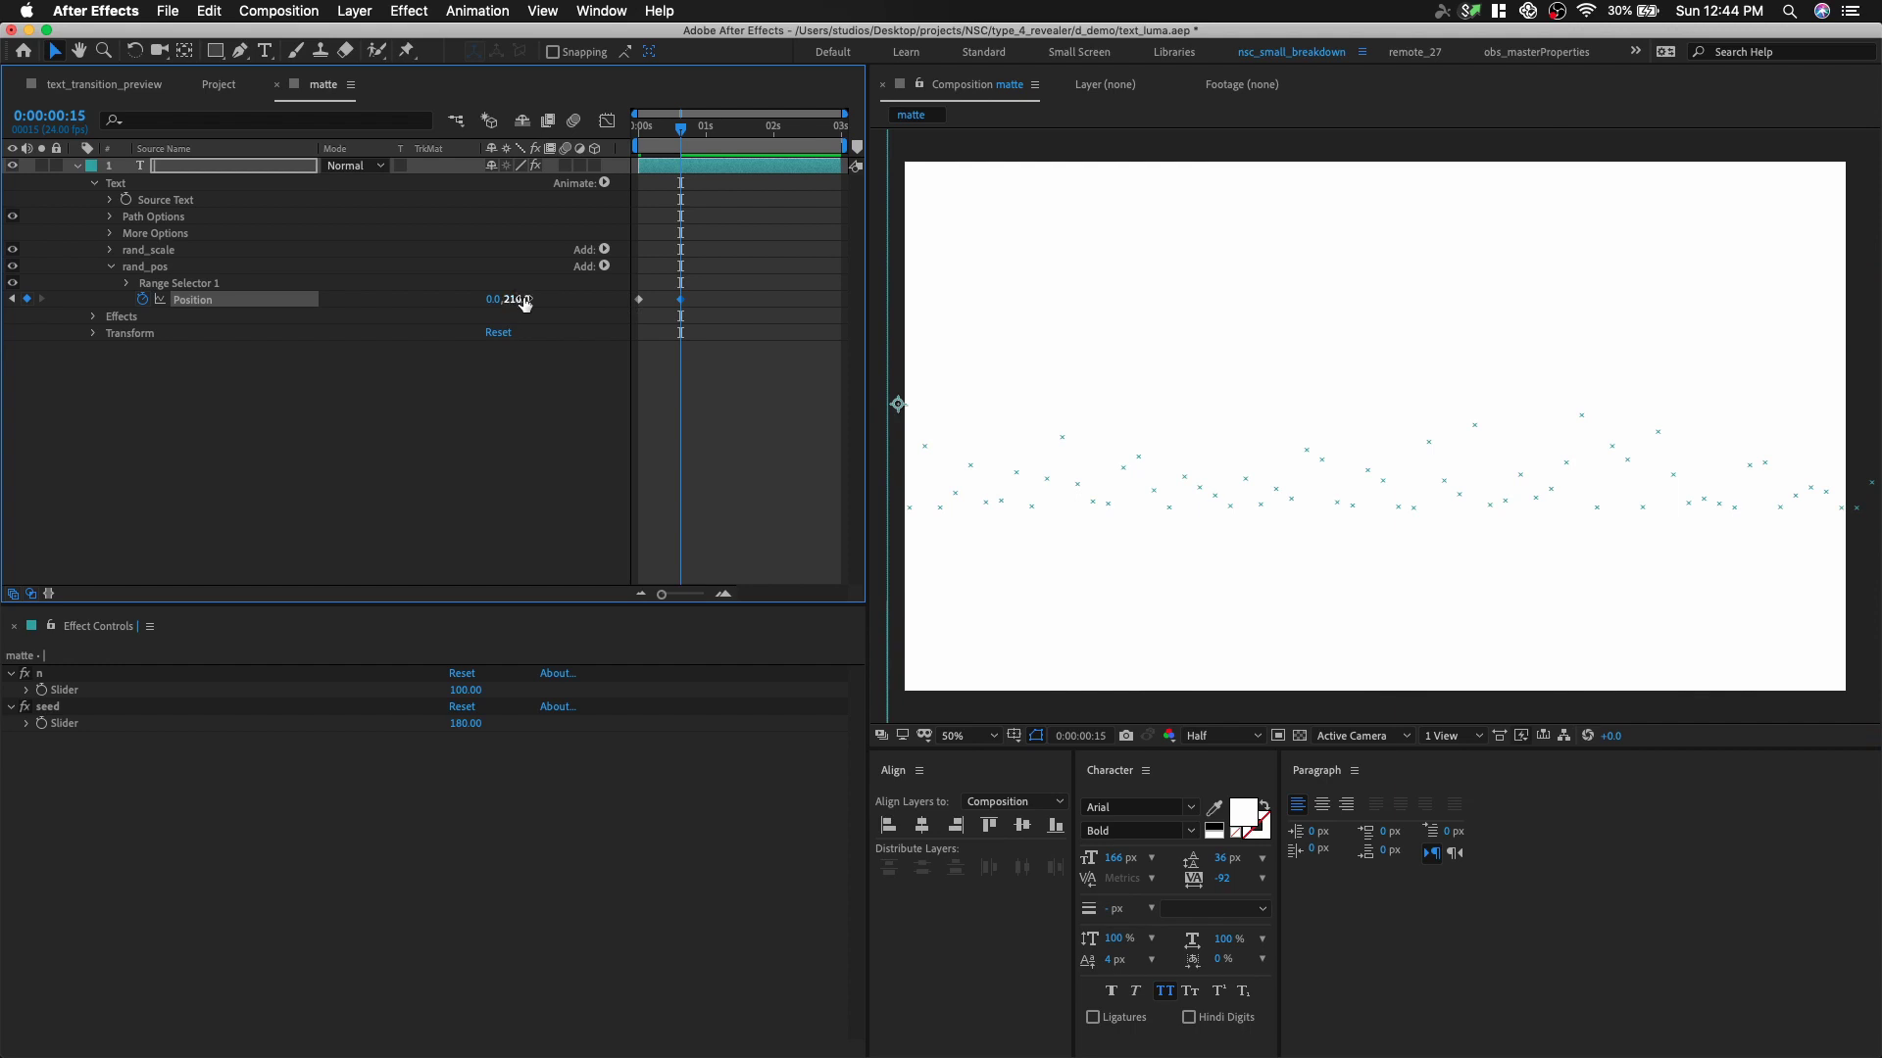
left_click_drag(668, 145, 620, 145)
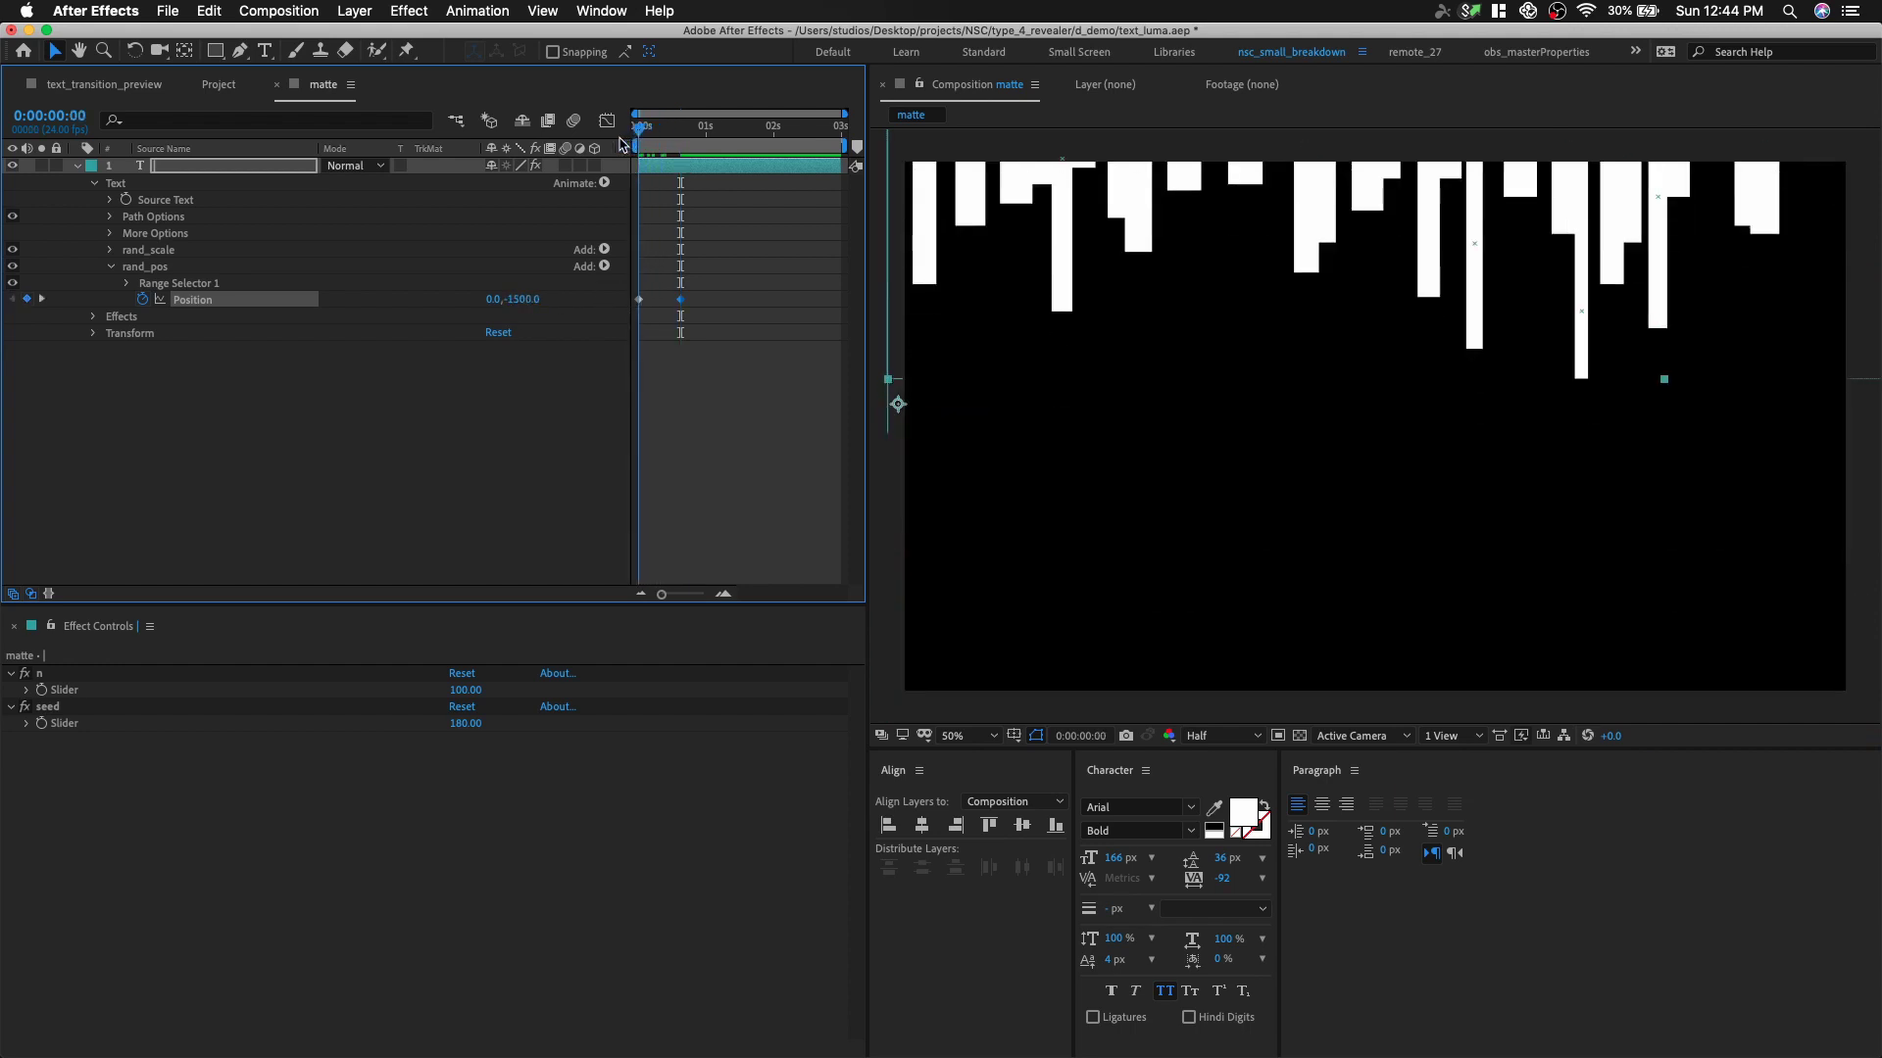
left_click(1019, 231)
key("shift+Up")
key("shift+Up")
key("shift+Up")
key("shift+Up")
key("shift+Up")
key("shift+Up")
key("shift+Up")
key("shift+Up")
key("shift+Up")
key("shift+Up")
key("shift+Up")
key("shift+Up")
key("shift+Up")
key("shift+Up")
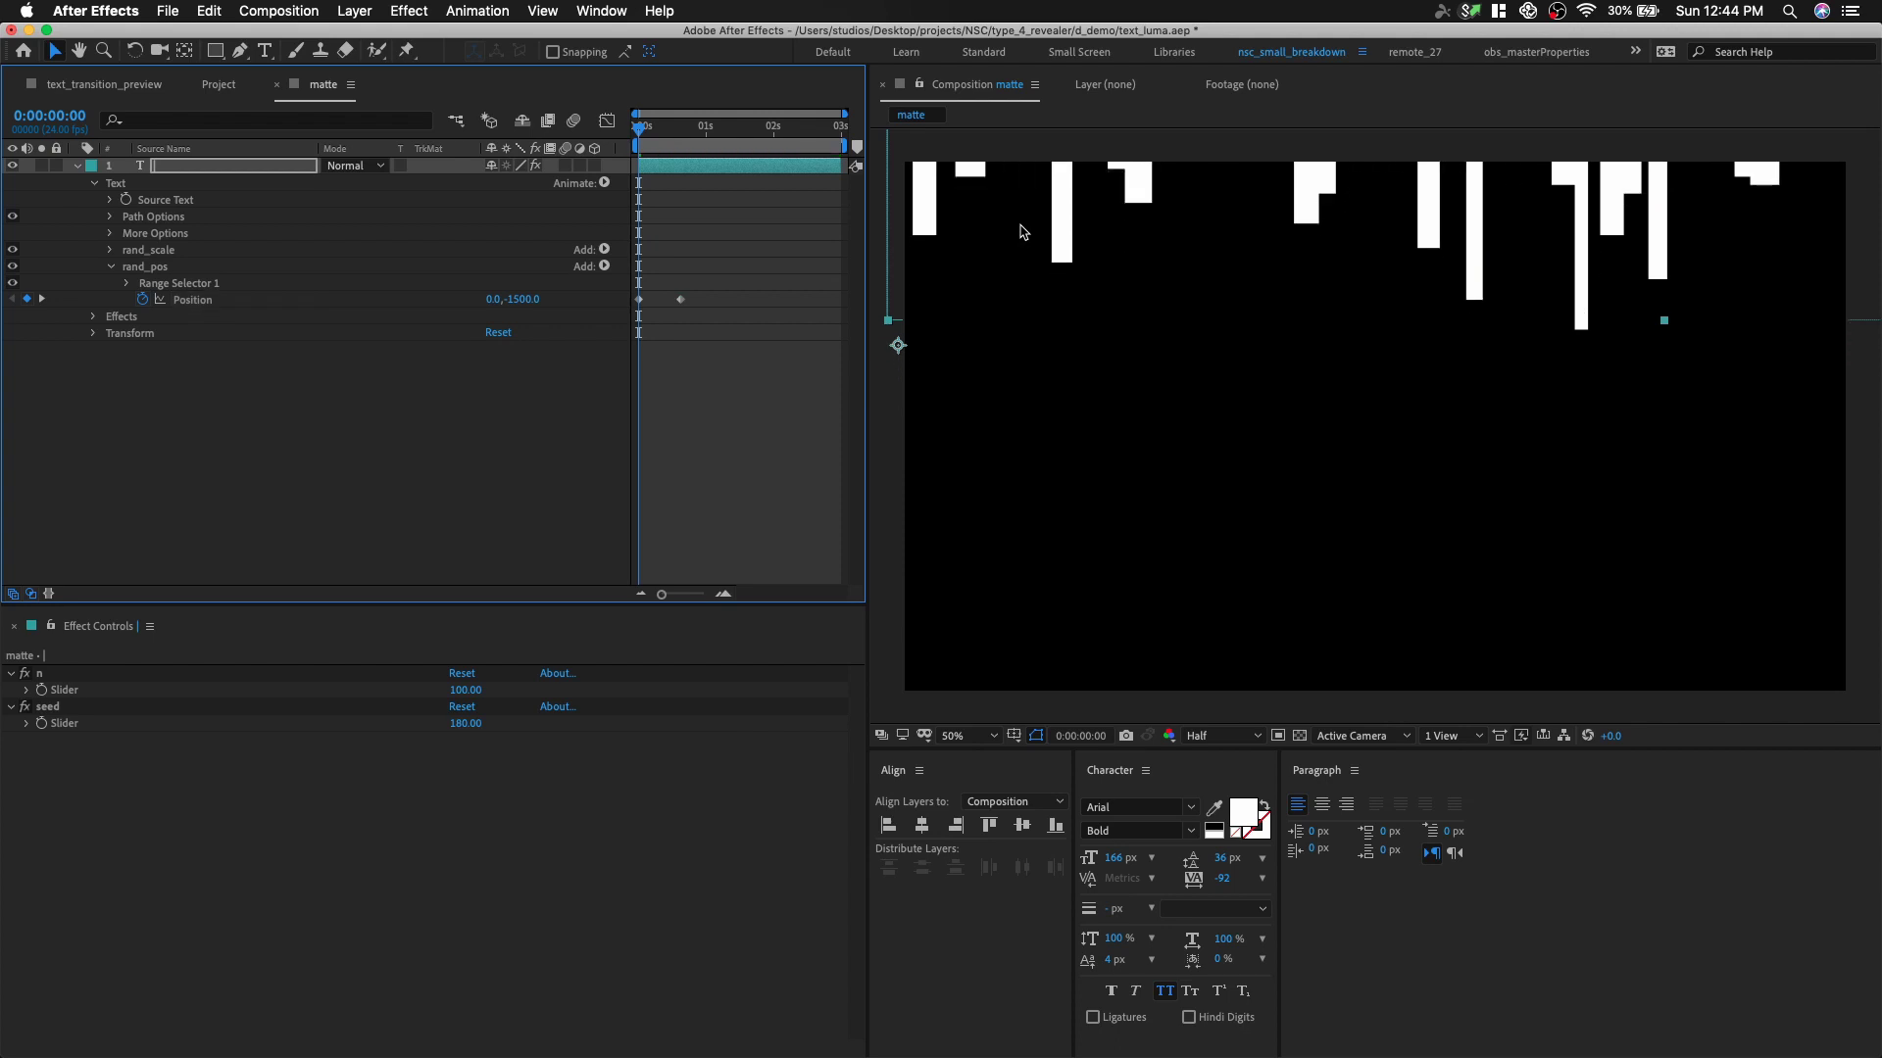
key("shift+Up")
key("shift+Up")
key("shift+Up")
key("shift+Up")
key("shift+Up")
key("shift+Up")
key("shift+Up")
key("shift+Up")
key("shift+Up")
key("shift+Up")
key("shift+Up")
key("shift+Up")
key("shift+Up")
key("shift+Up")
key("shift+Up")
key("shift+Up")
key("shift+Up")
key("shift+Up")
key("shift+Up")
key("shift+Up")
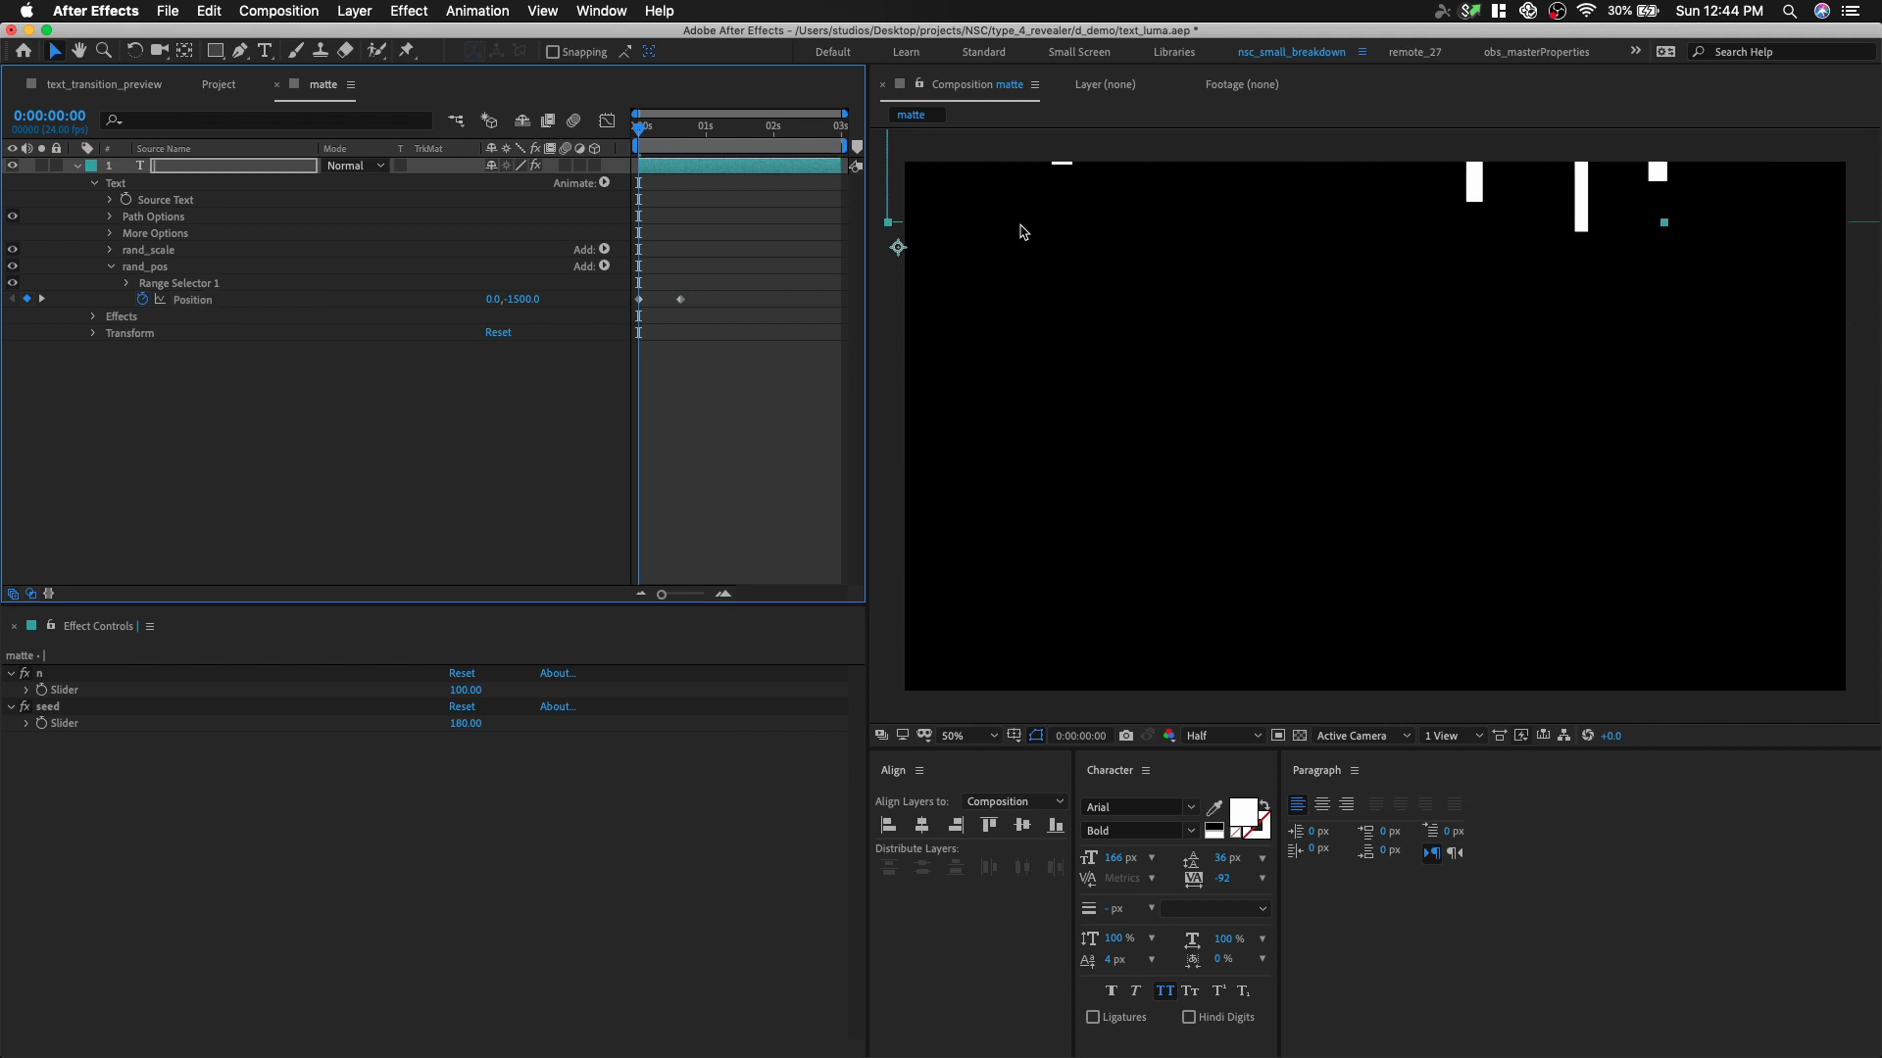
key("shift+Up")
key("shift+Up")
key("shift+Up")
key("shift+Up")
key("shift+Up")
key("shift+Up")
key("shift+Up")
key("shift+Up")
key("shift+Up")
key("shift+Up")
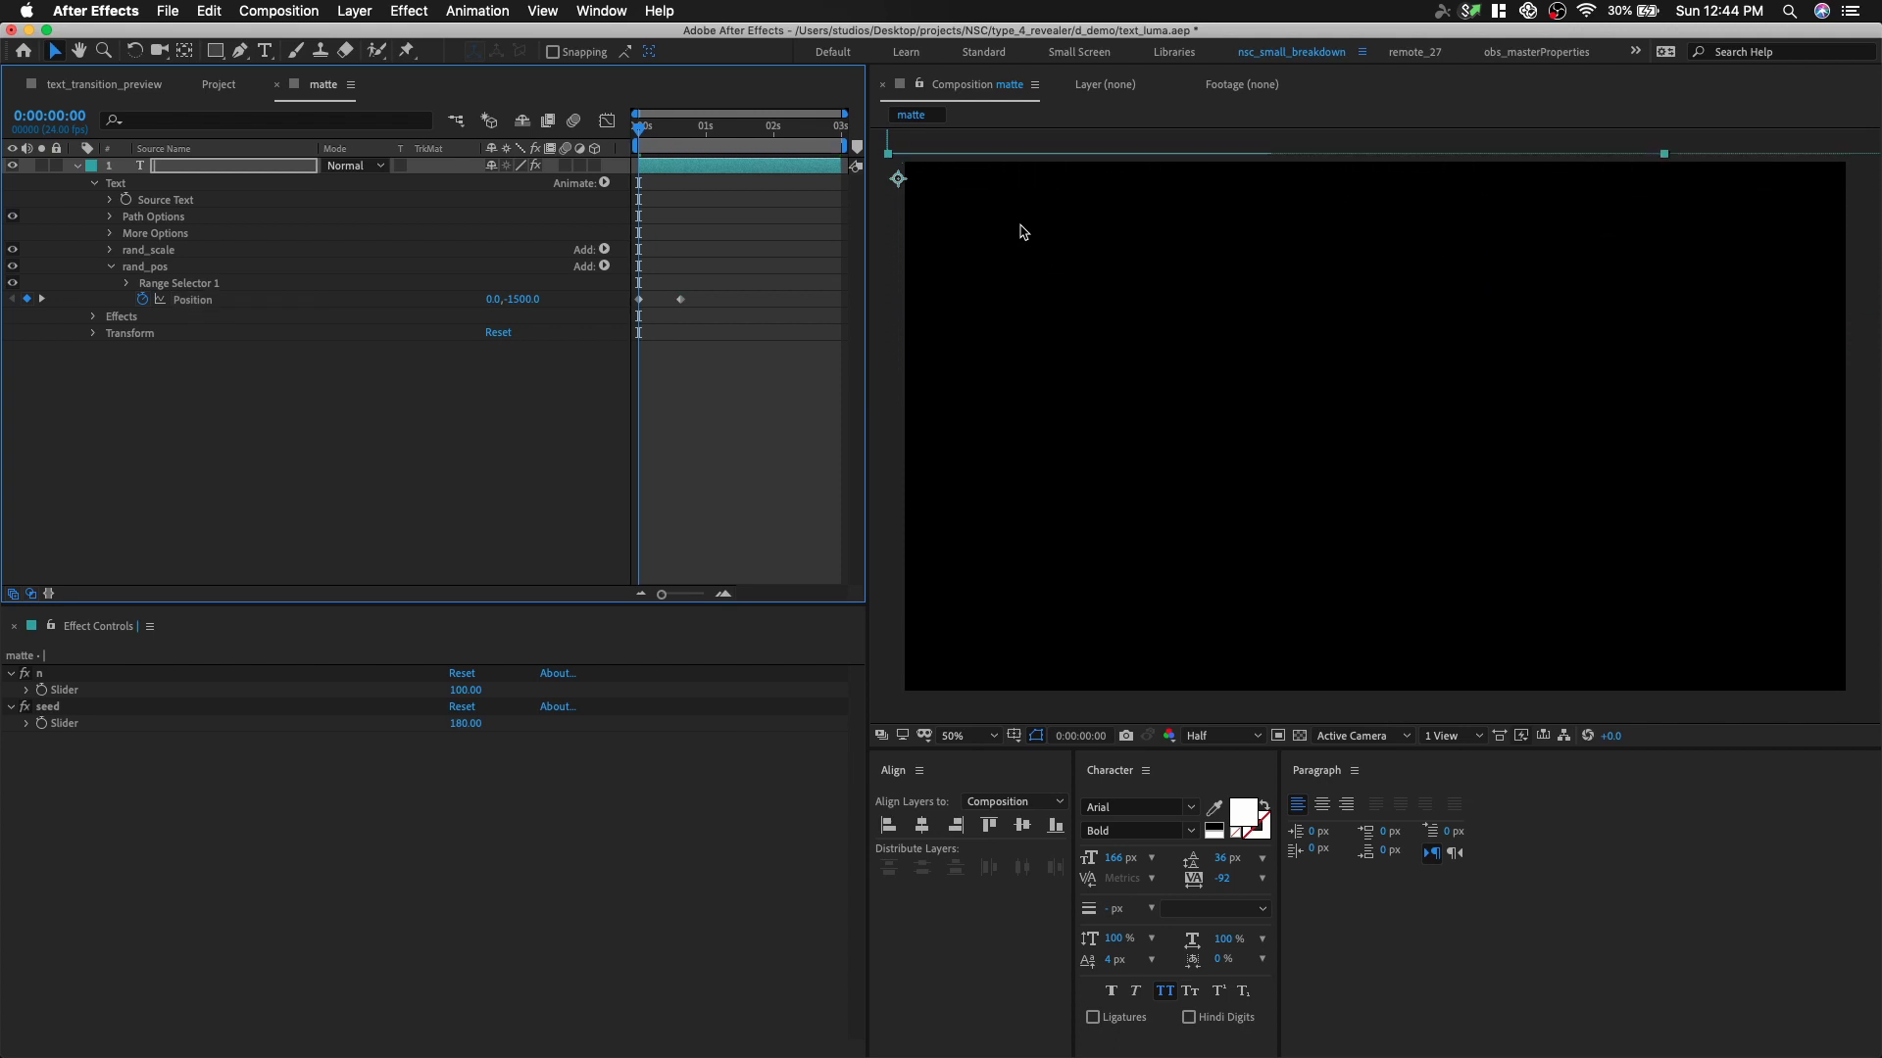
mouse_move(657, 134)
left_mouse_down()
mouse_move(713, 149)
mouse_move(681, 146)
left_mouse_up()
left_click_drag(511, 296, 806, 346)
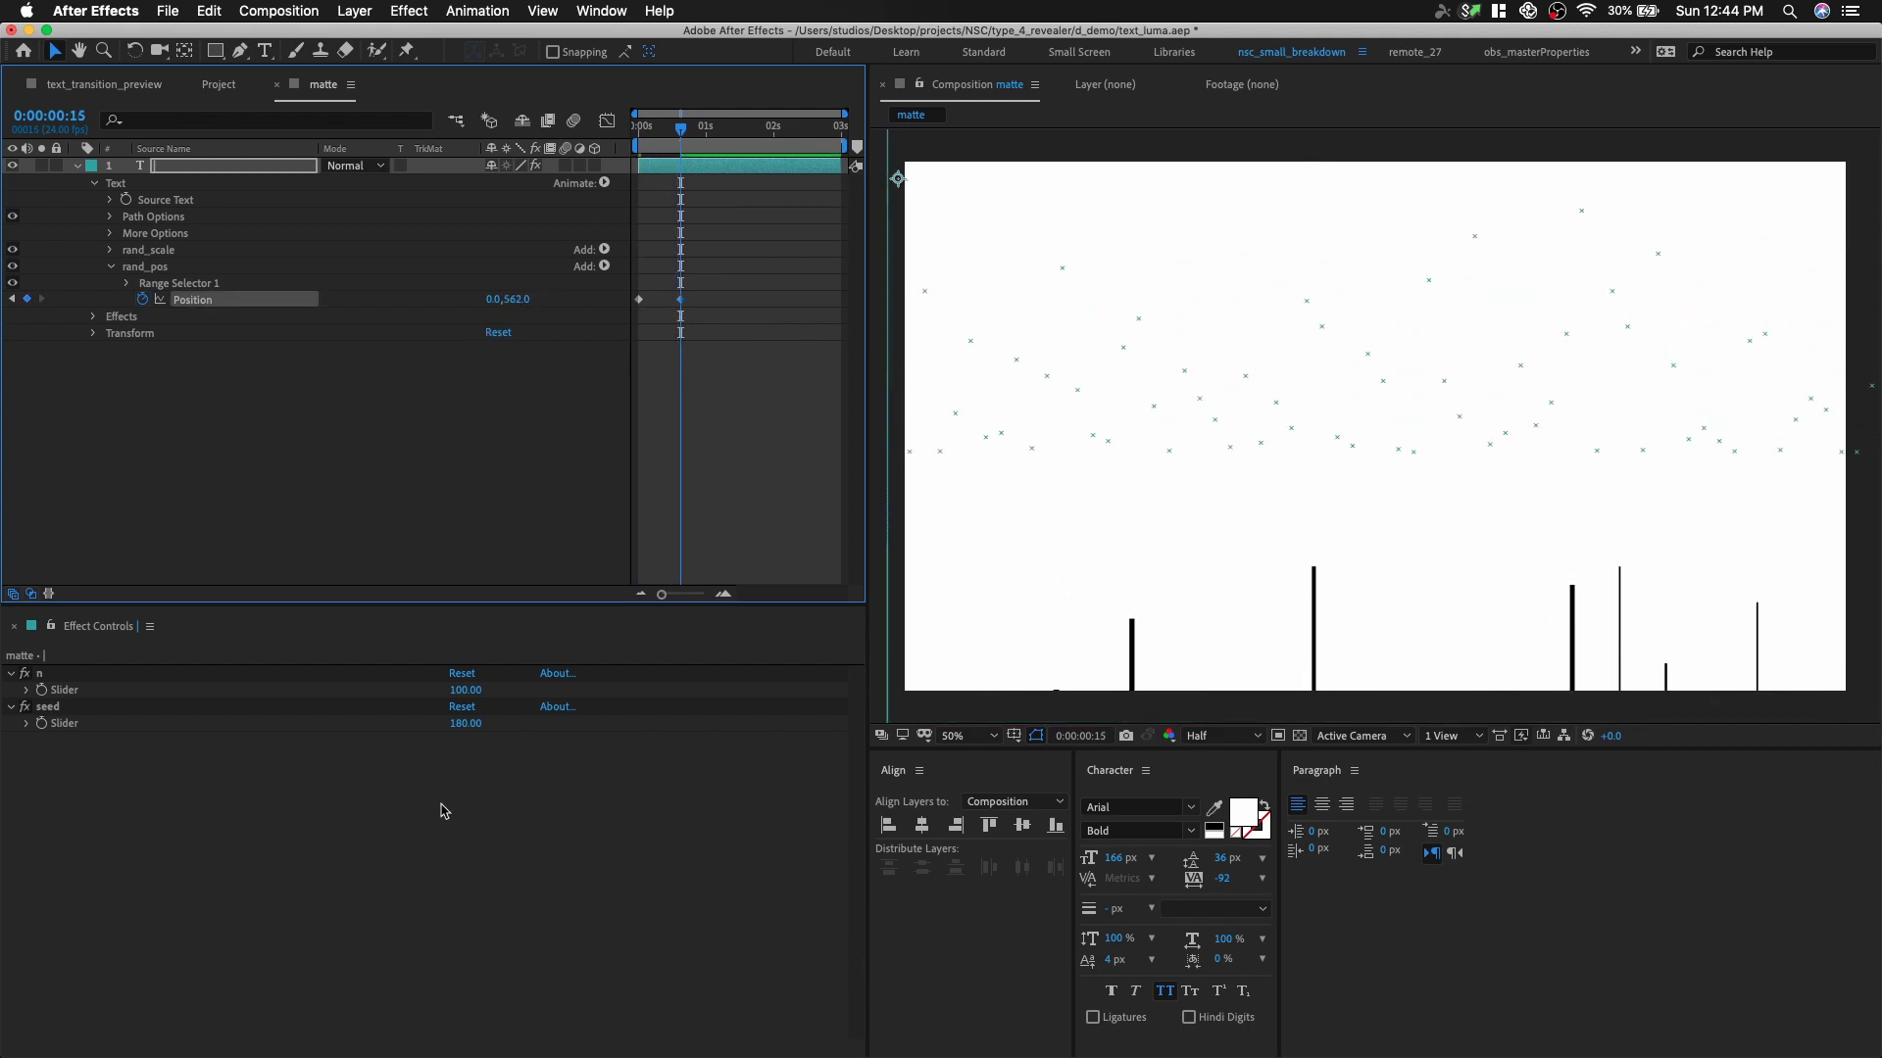
- Increase the seed slider value to reshuffle the bar pattern
left_click(467, 724)
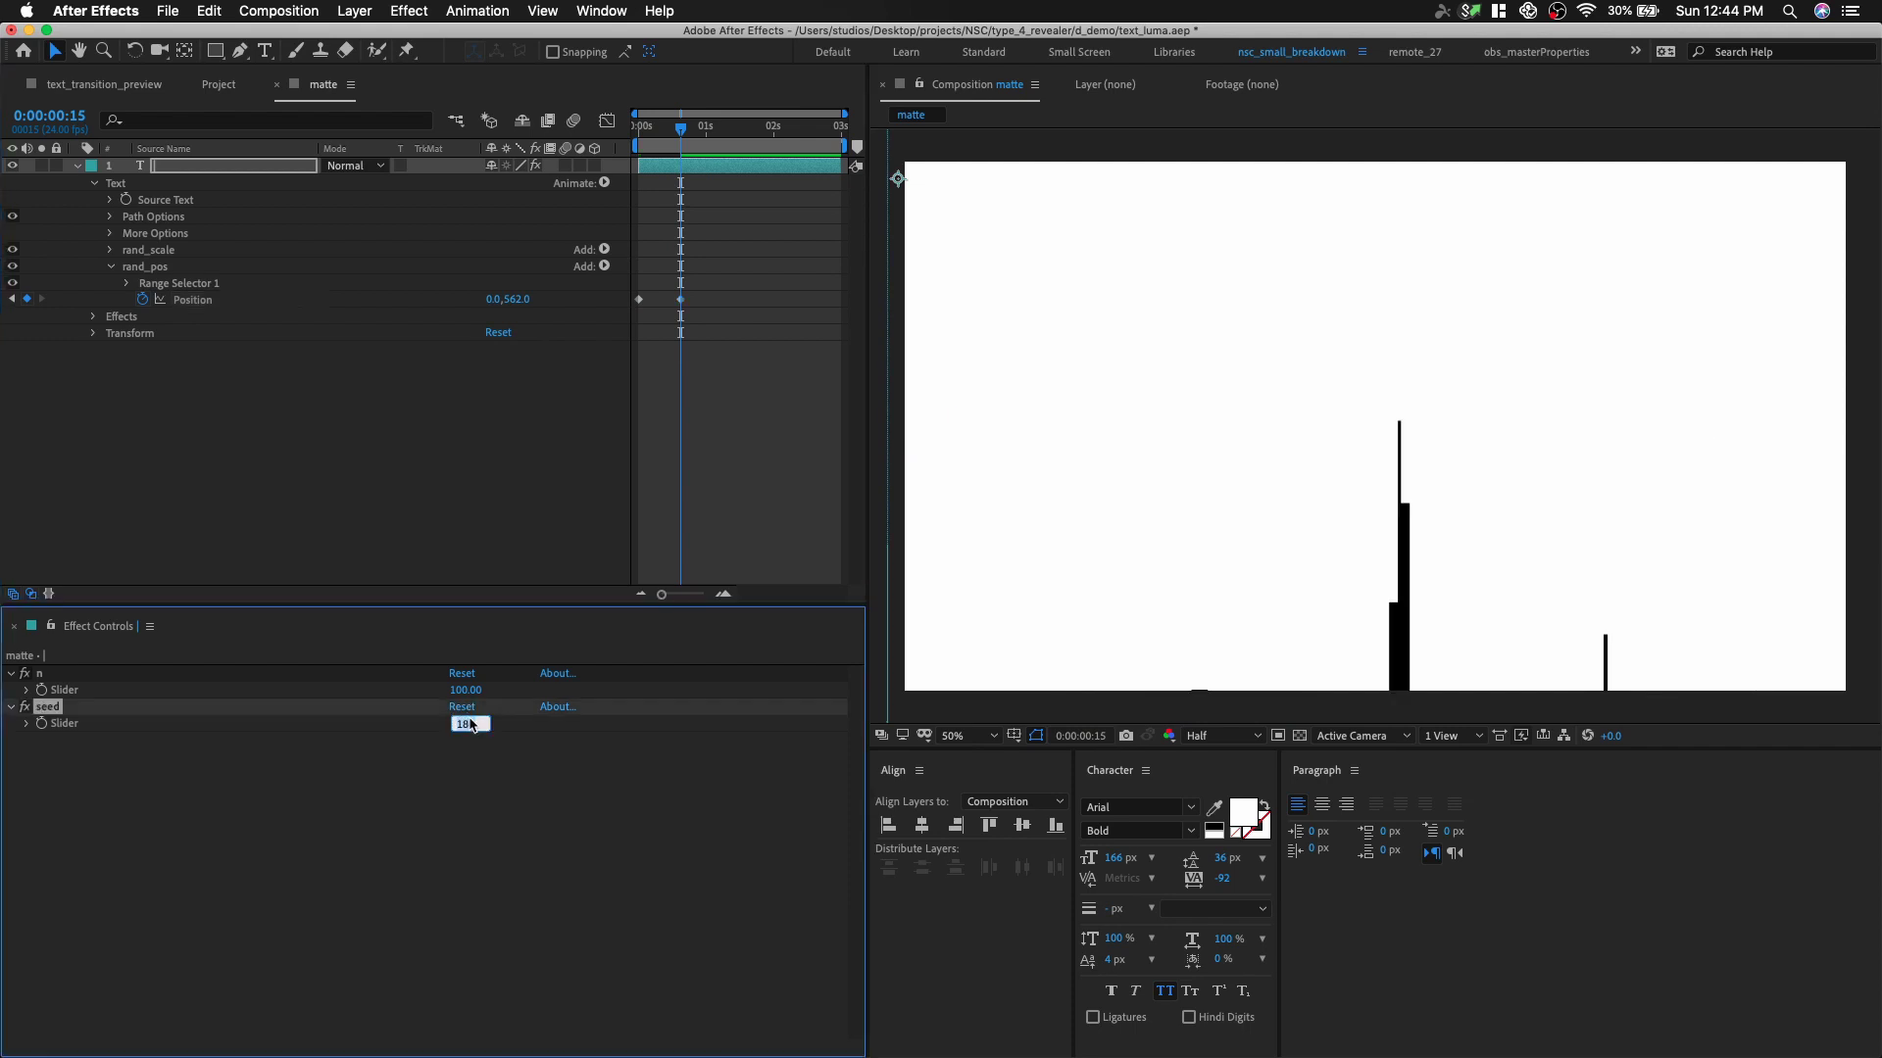
key("Up")
key("Up")
key("Up")
key("Up")
key("Up")
key("Up")
key("Up")
key("Up")
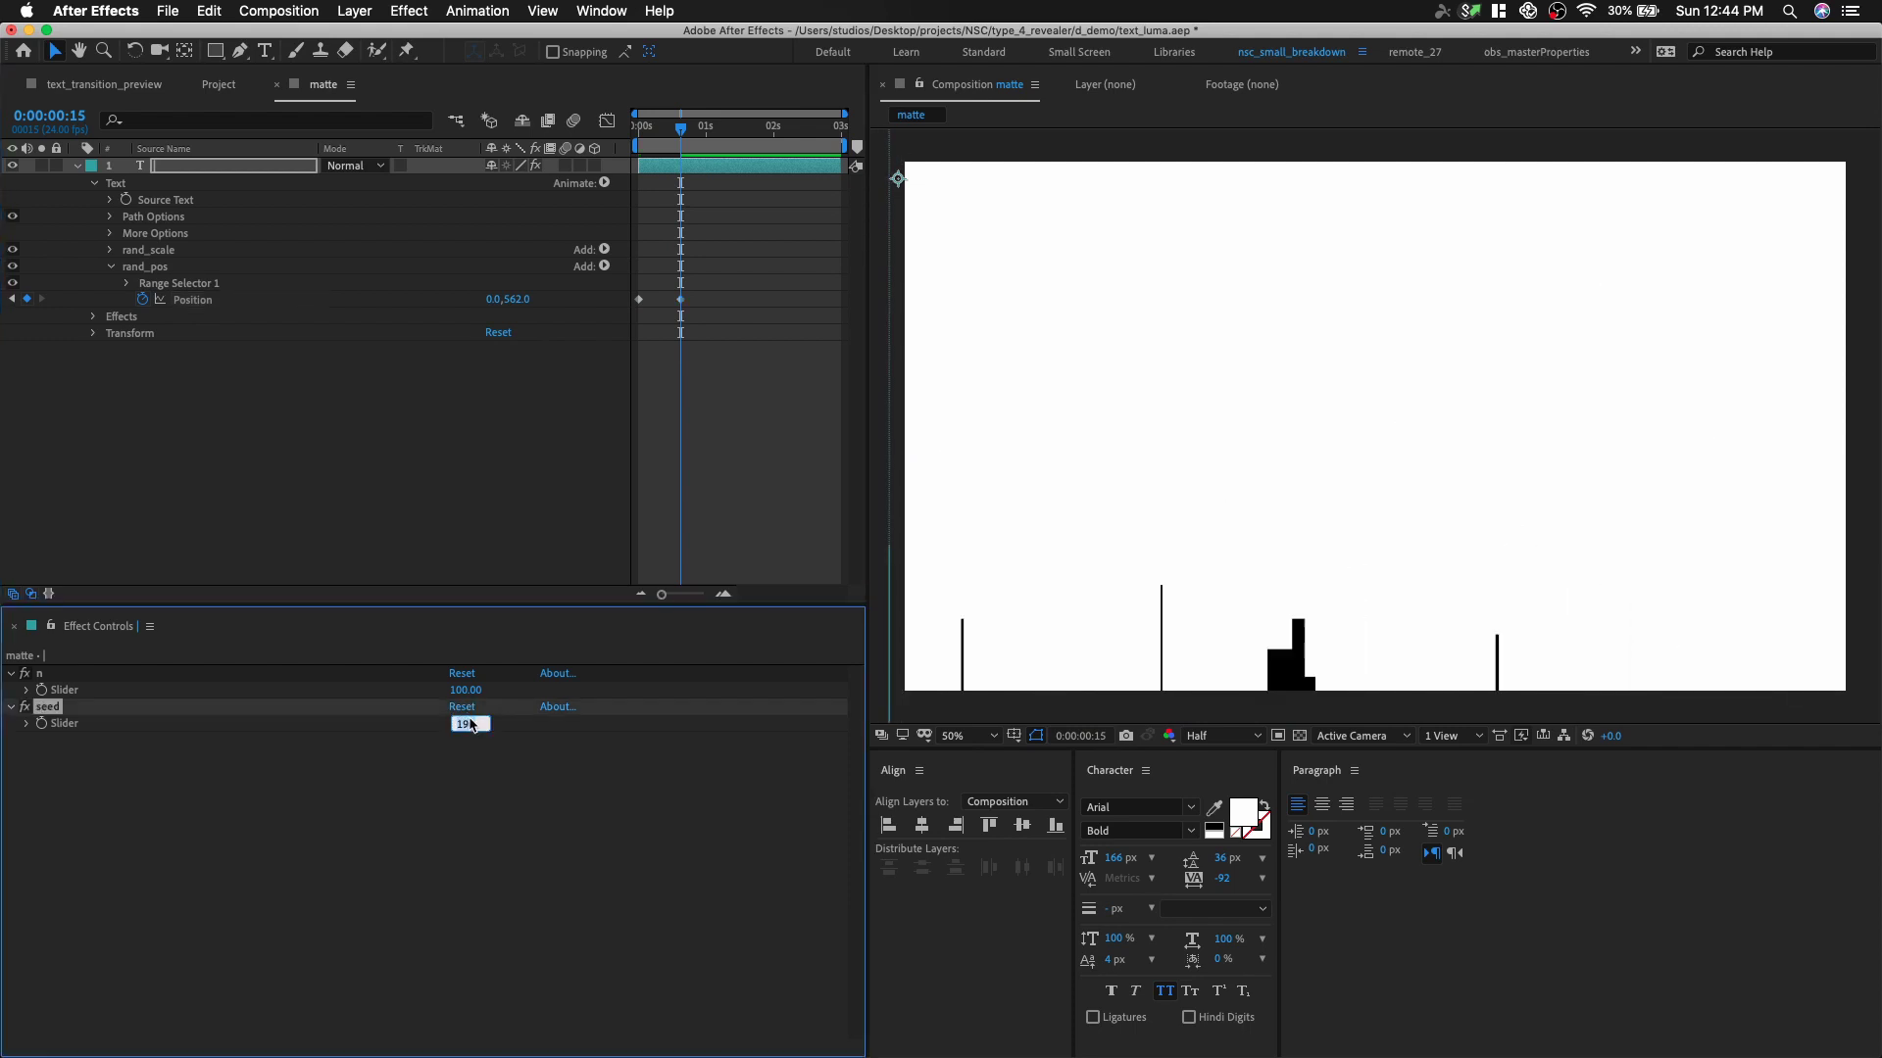
key("Up")
key("Up")
key("Up")
key("Up")
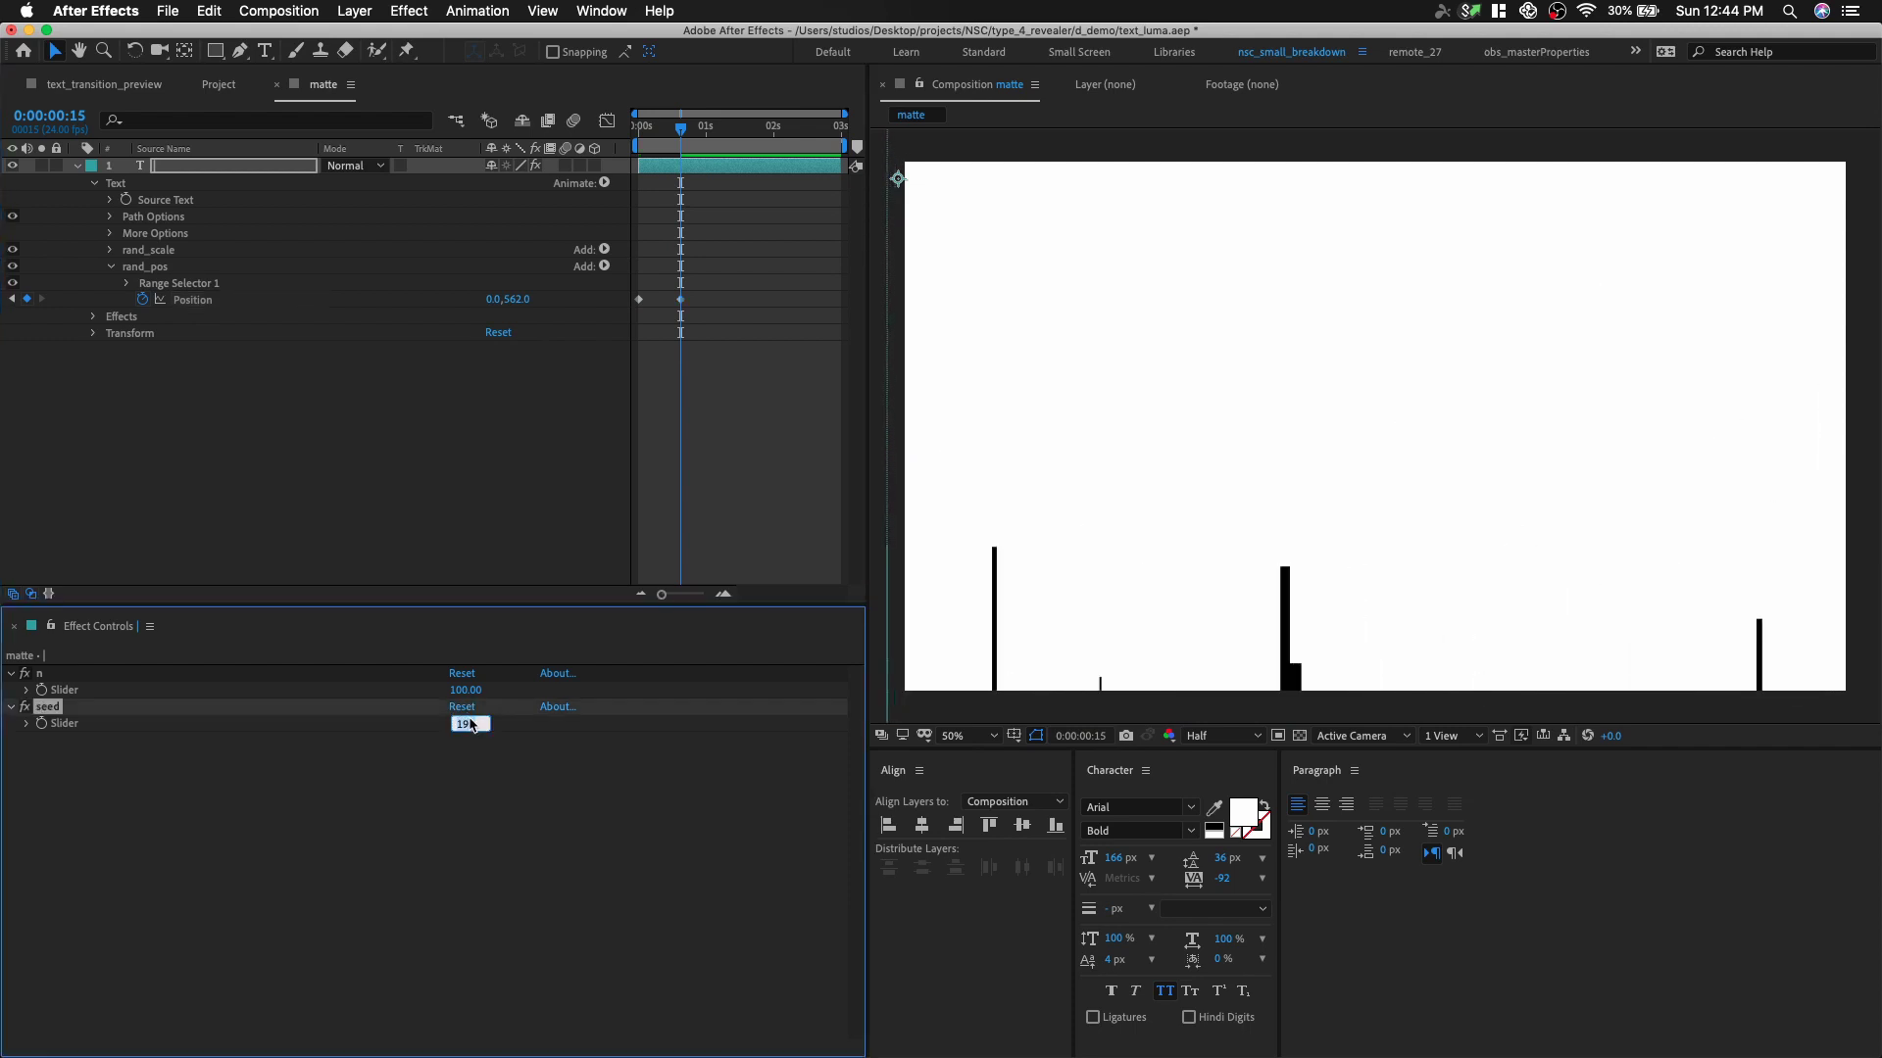
left_click_drag(683, 150, 630, 147)
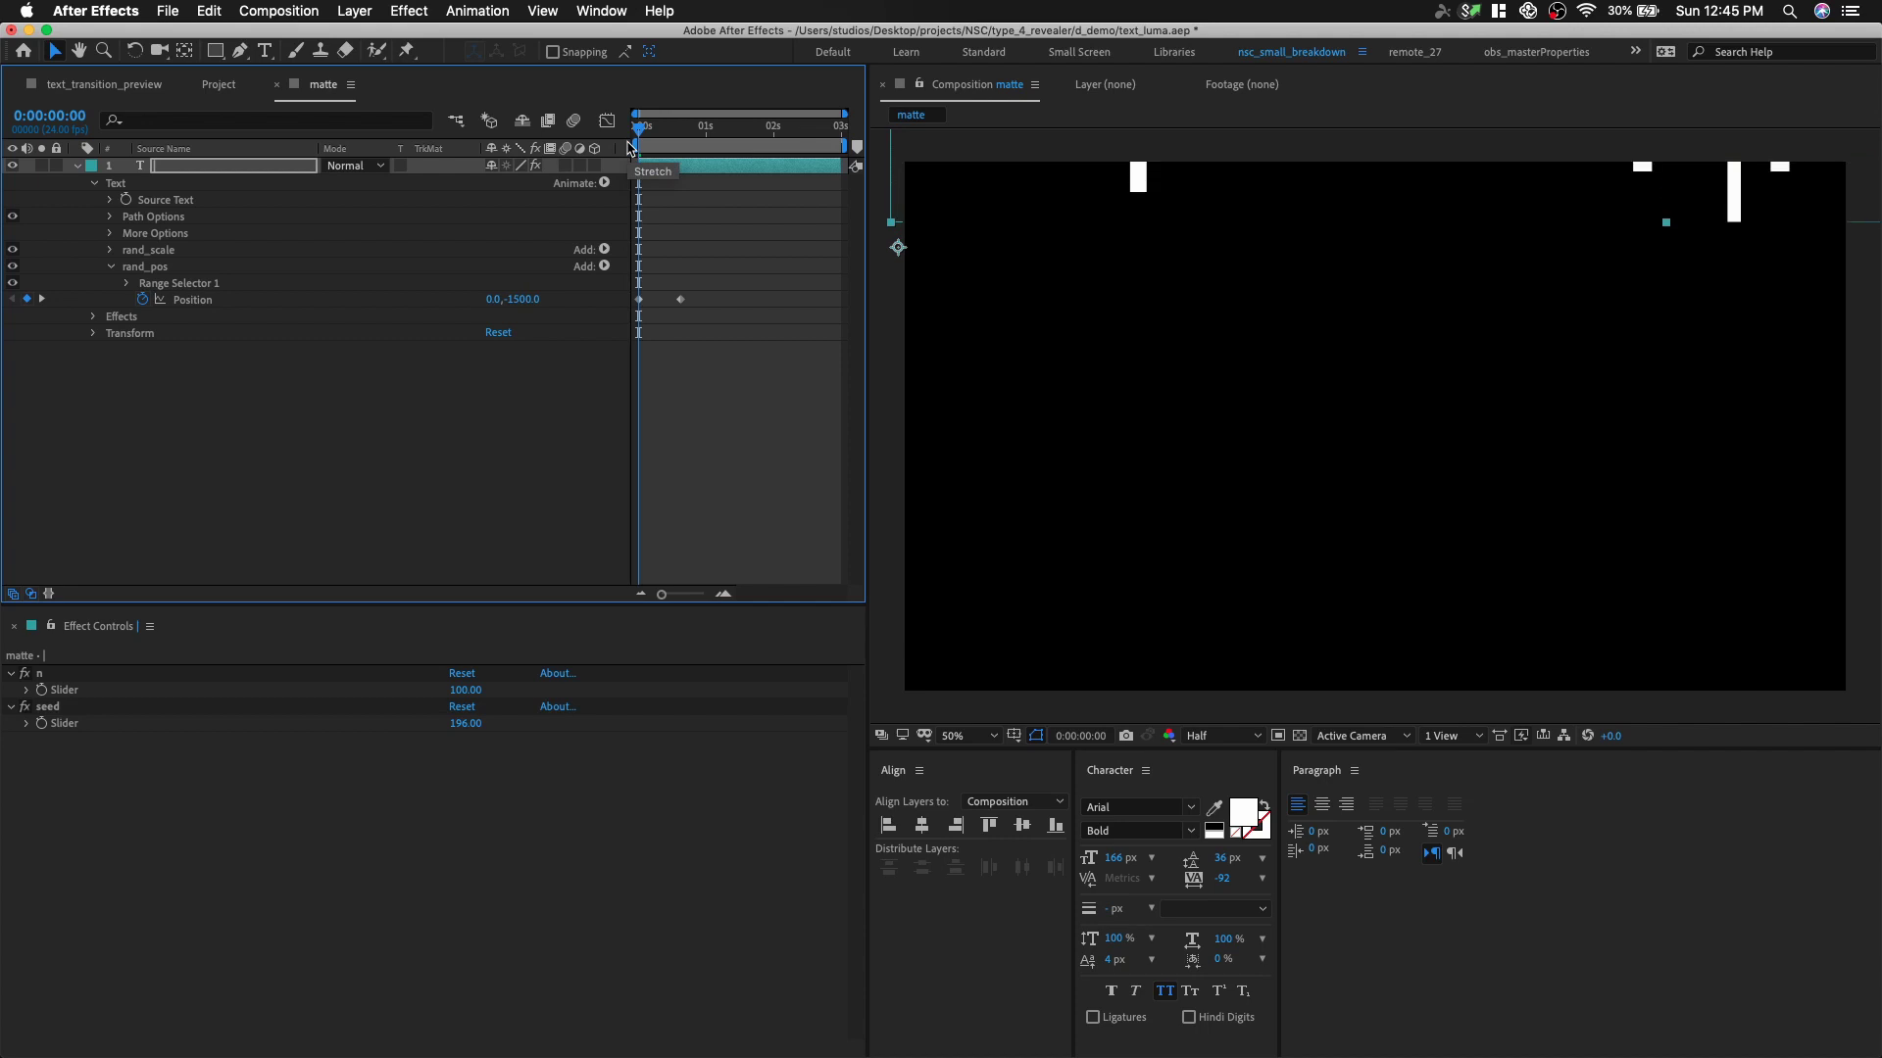
- Raise the seed to about 204 and scrub the end Position keyframe to 0,1472
left_click(465, 723)
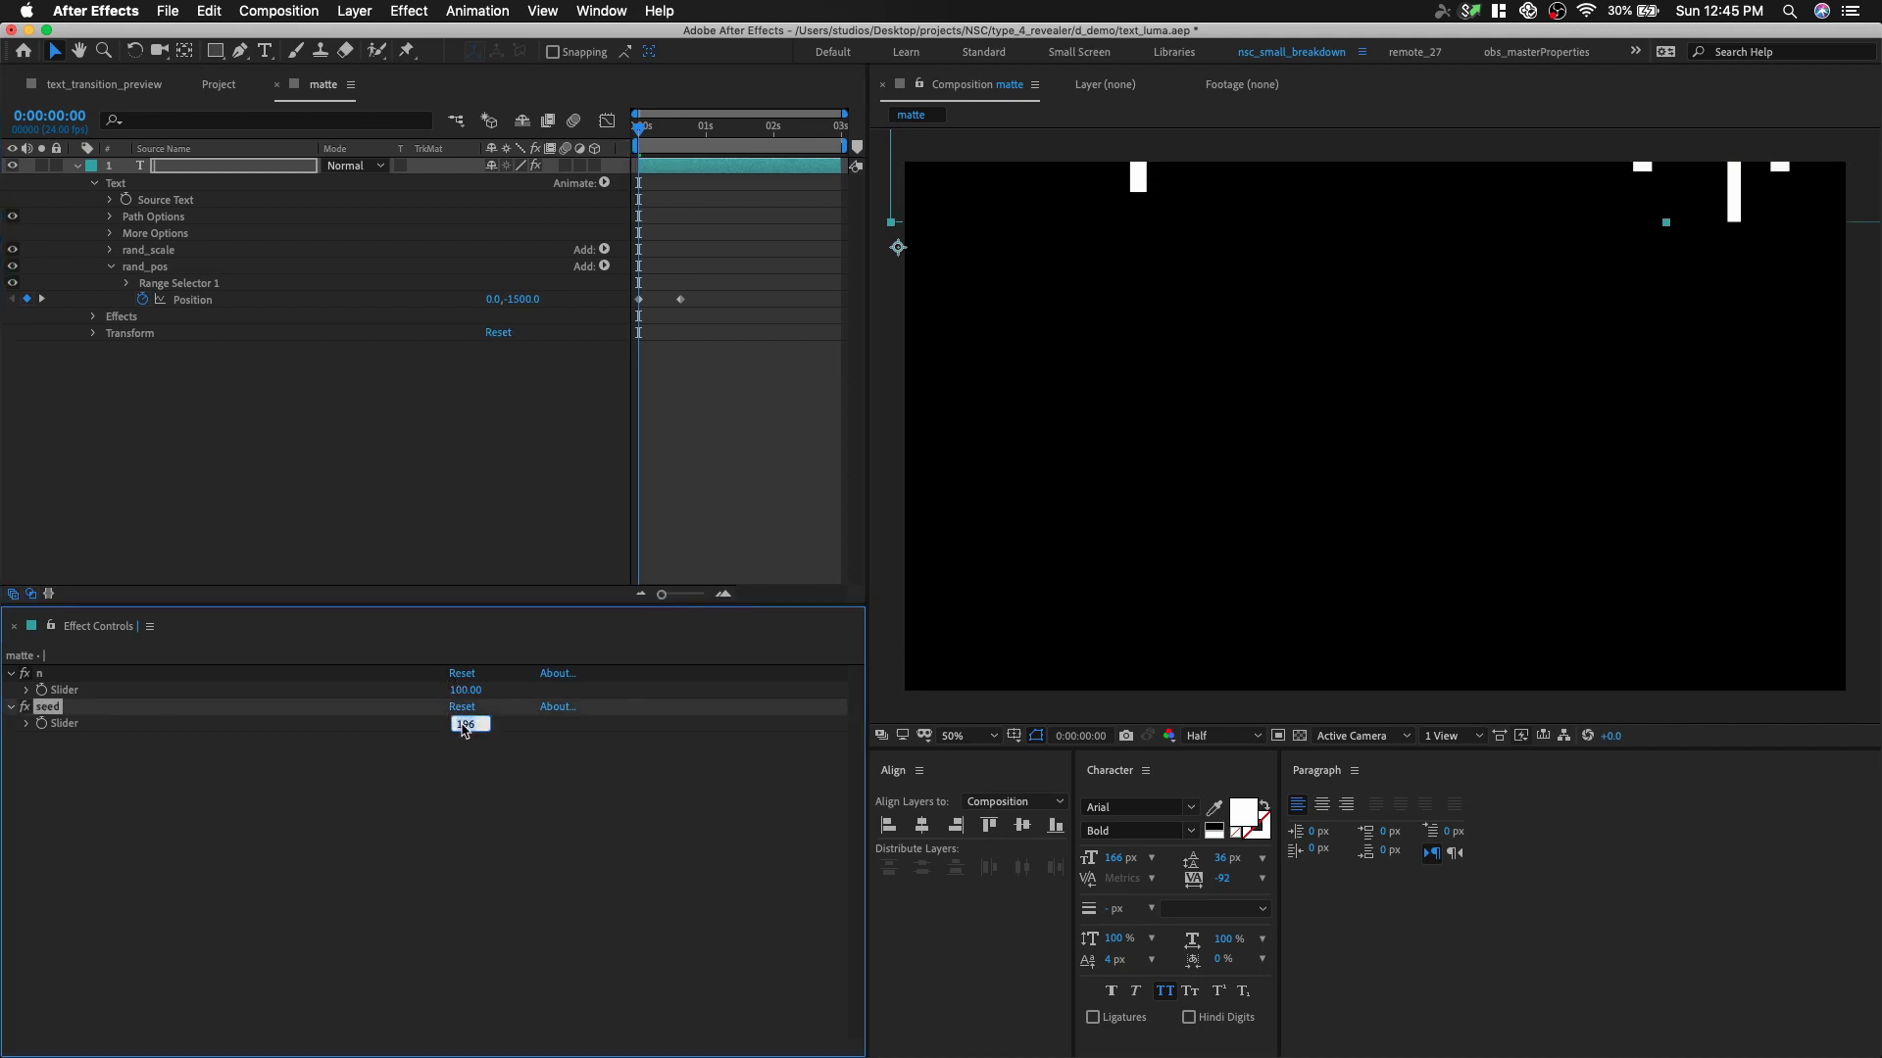
key("Up")
key("Up")
key("Up")
key("Up")
key("Up")
key("Up")
key("Up")
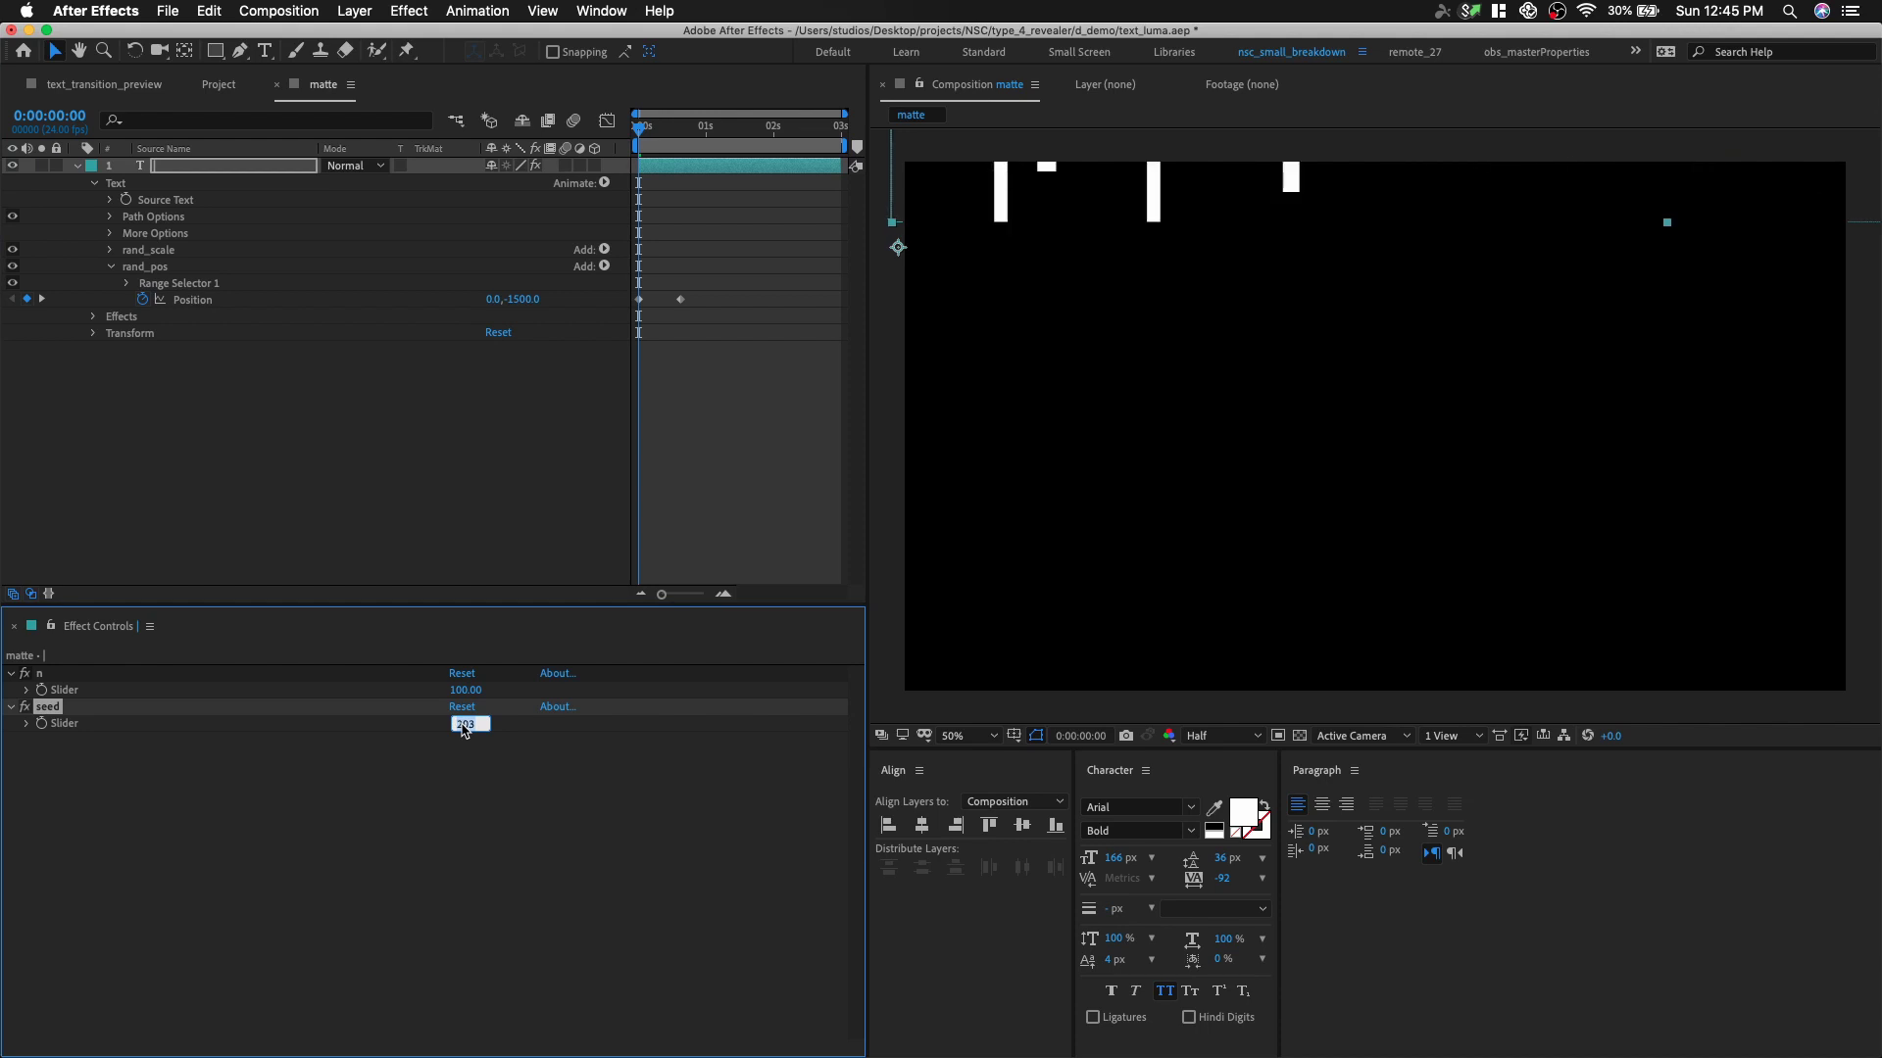
key("Up")
key("Up")
key("Up")
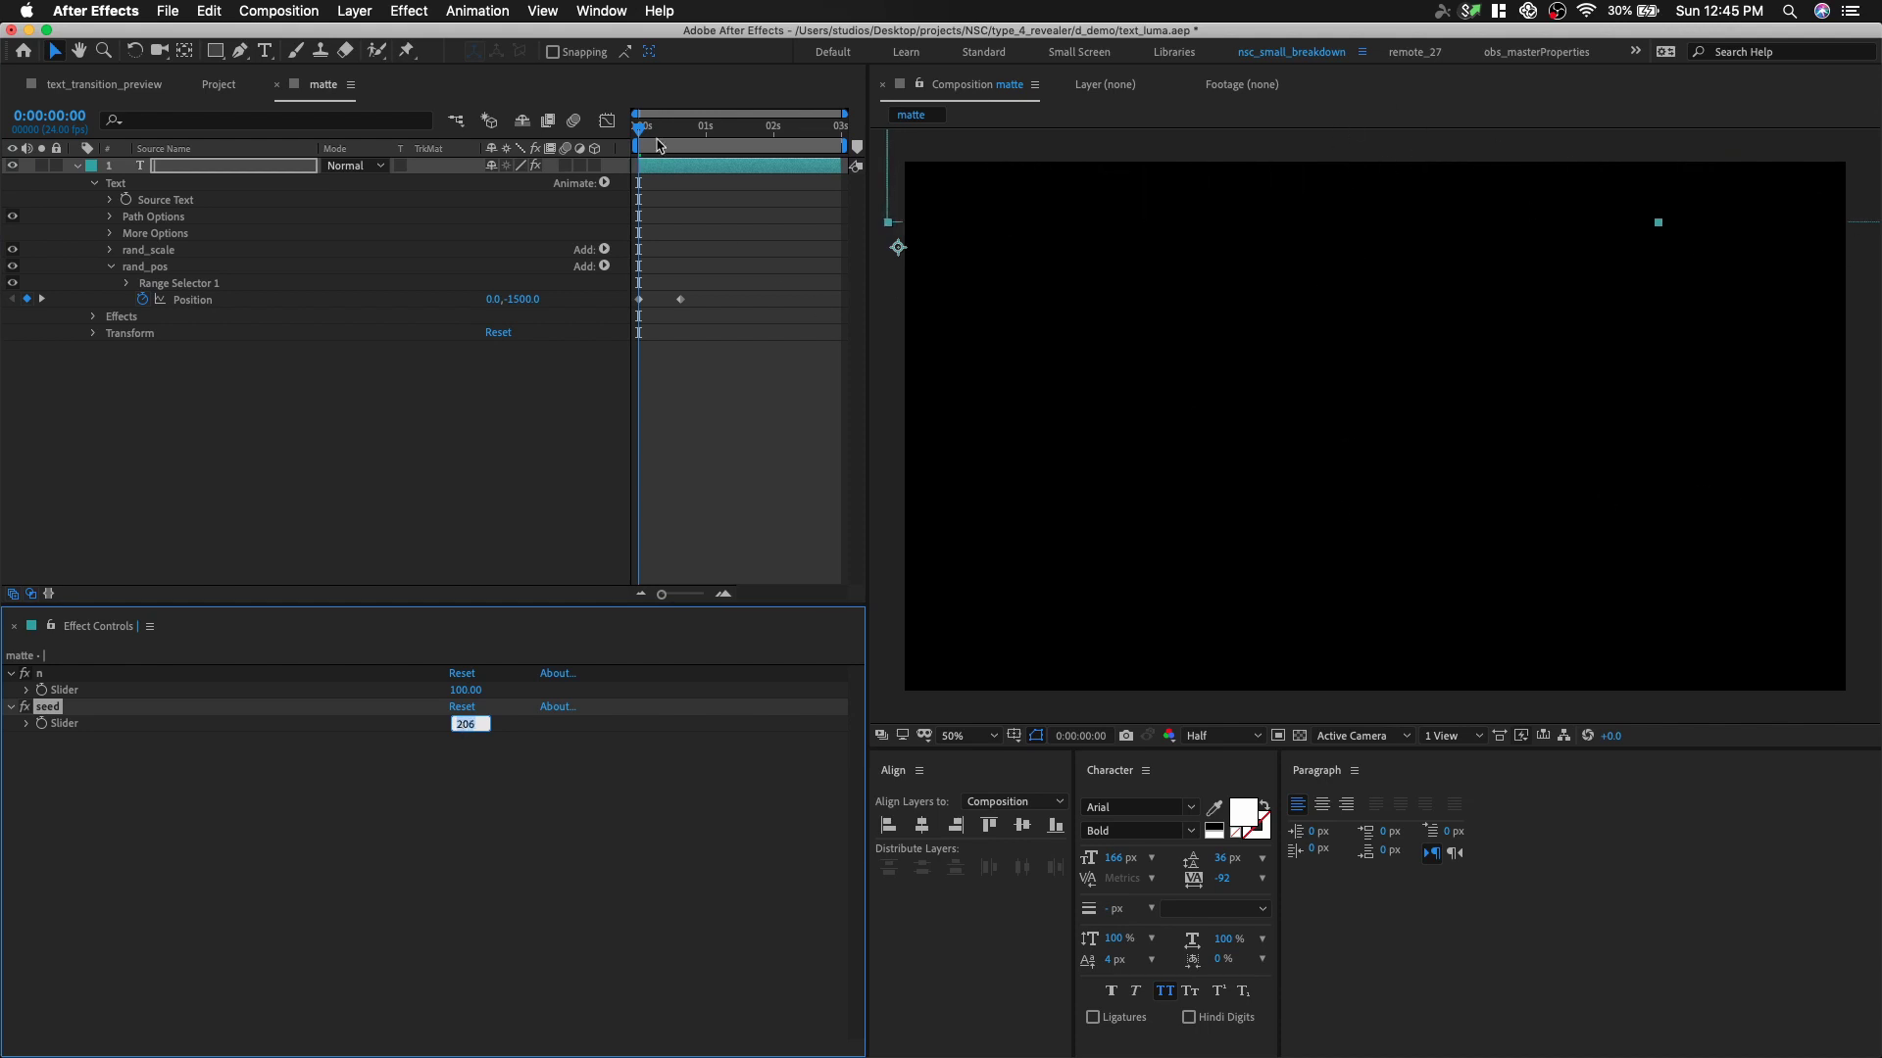
left_click_drag(654, 140, 681, 147)
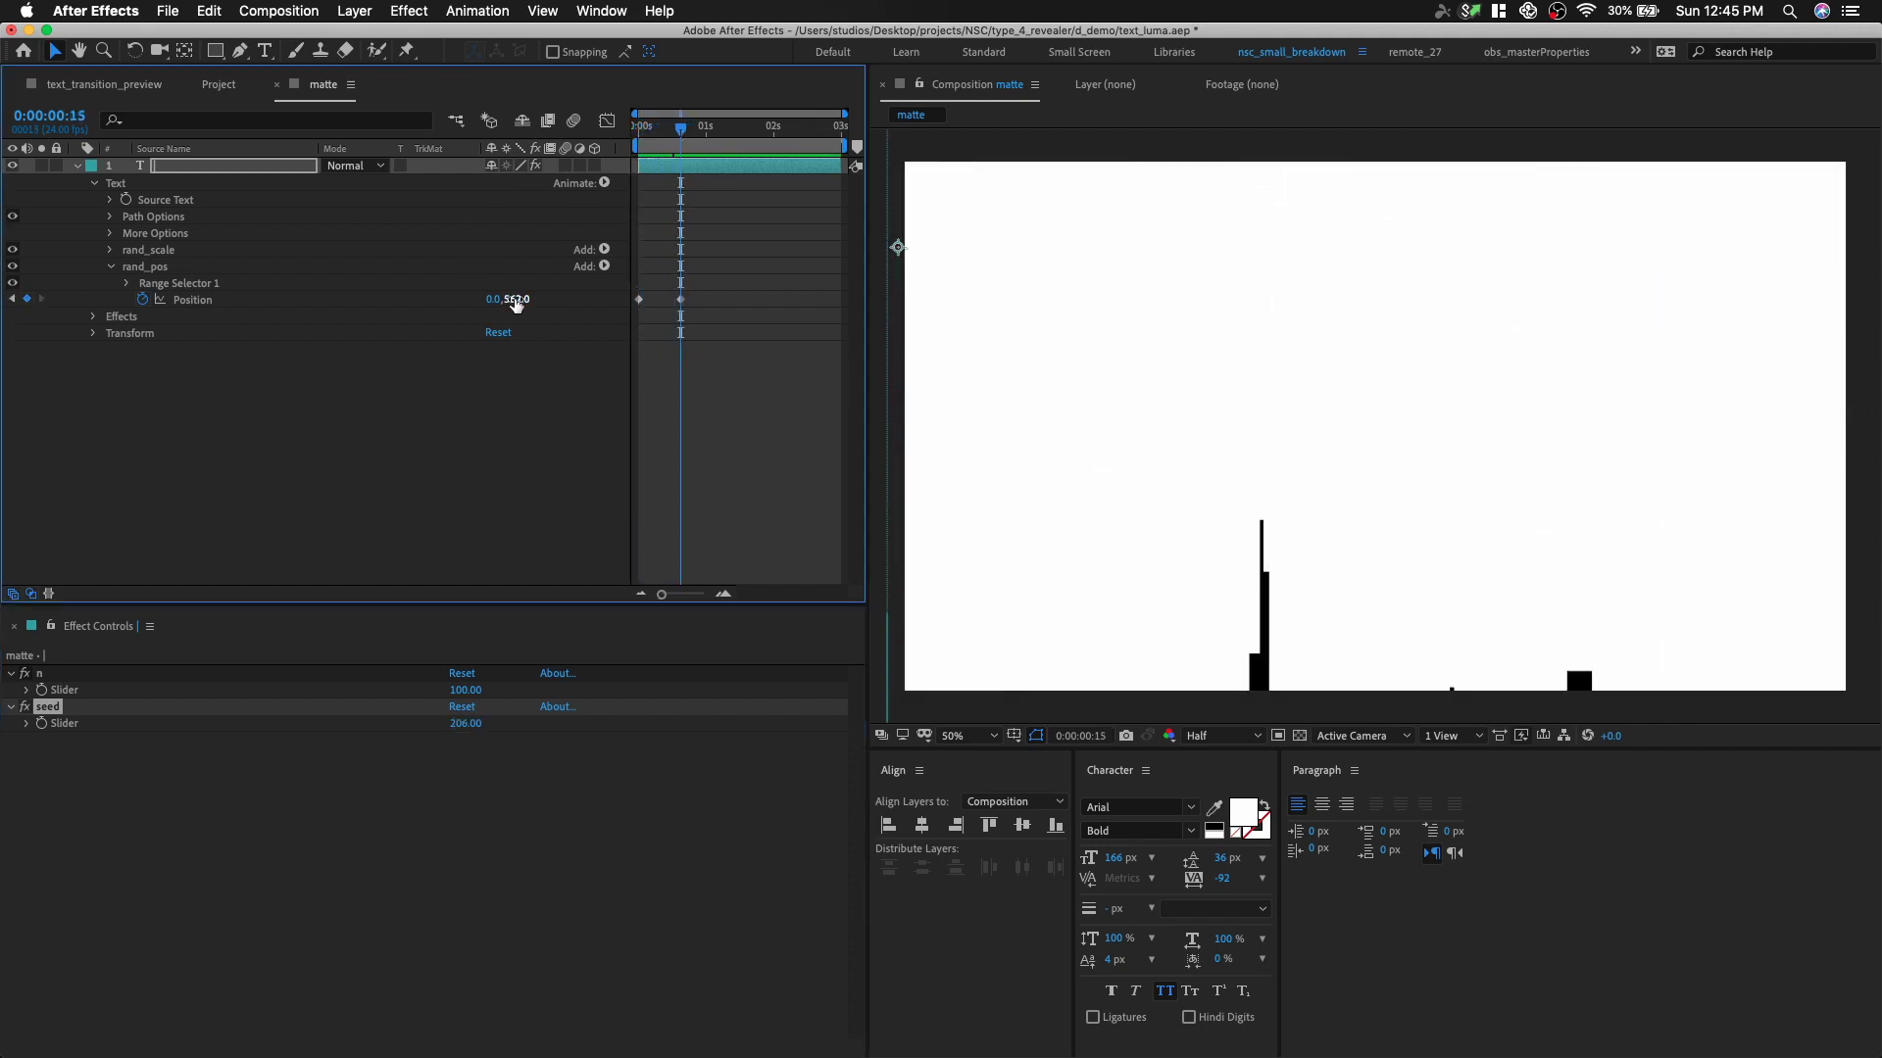
left_click_drag(515, 299, 592, 307)
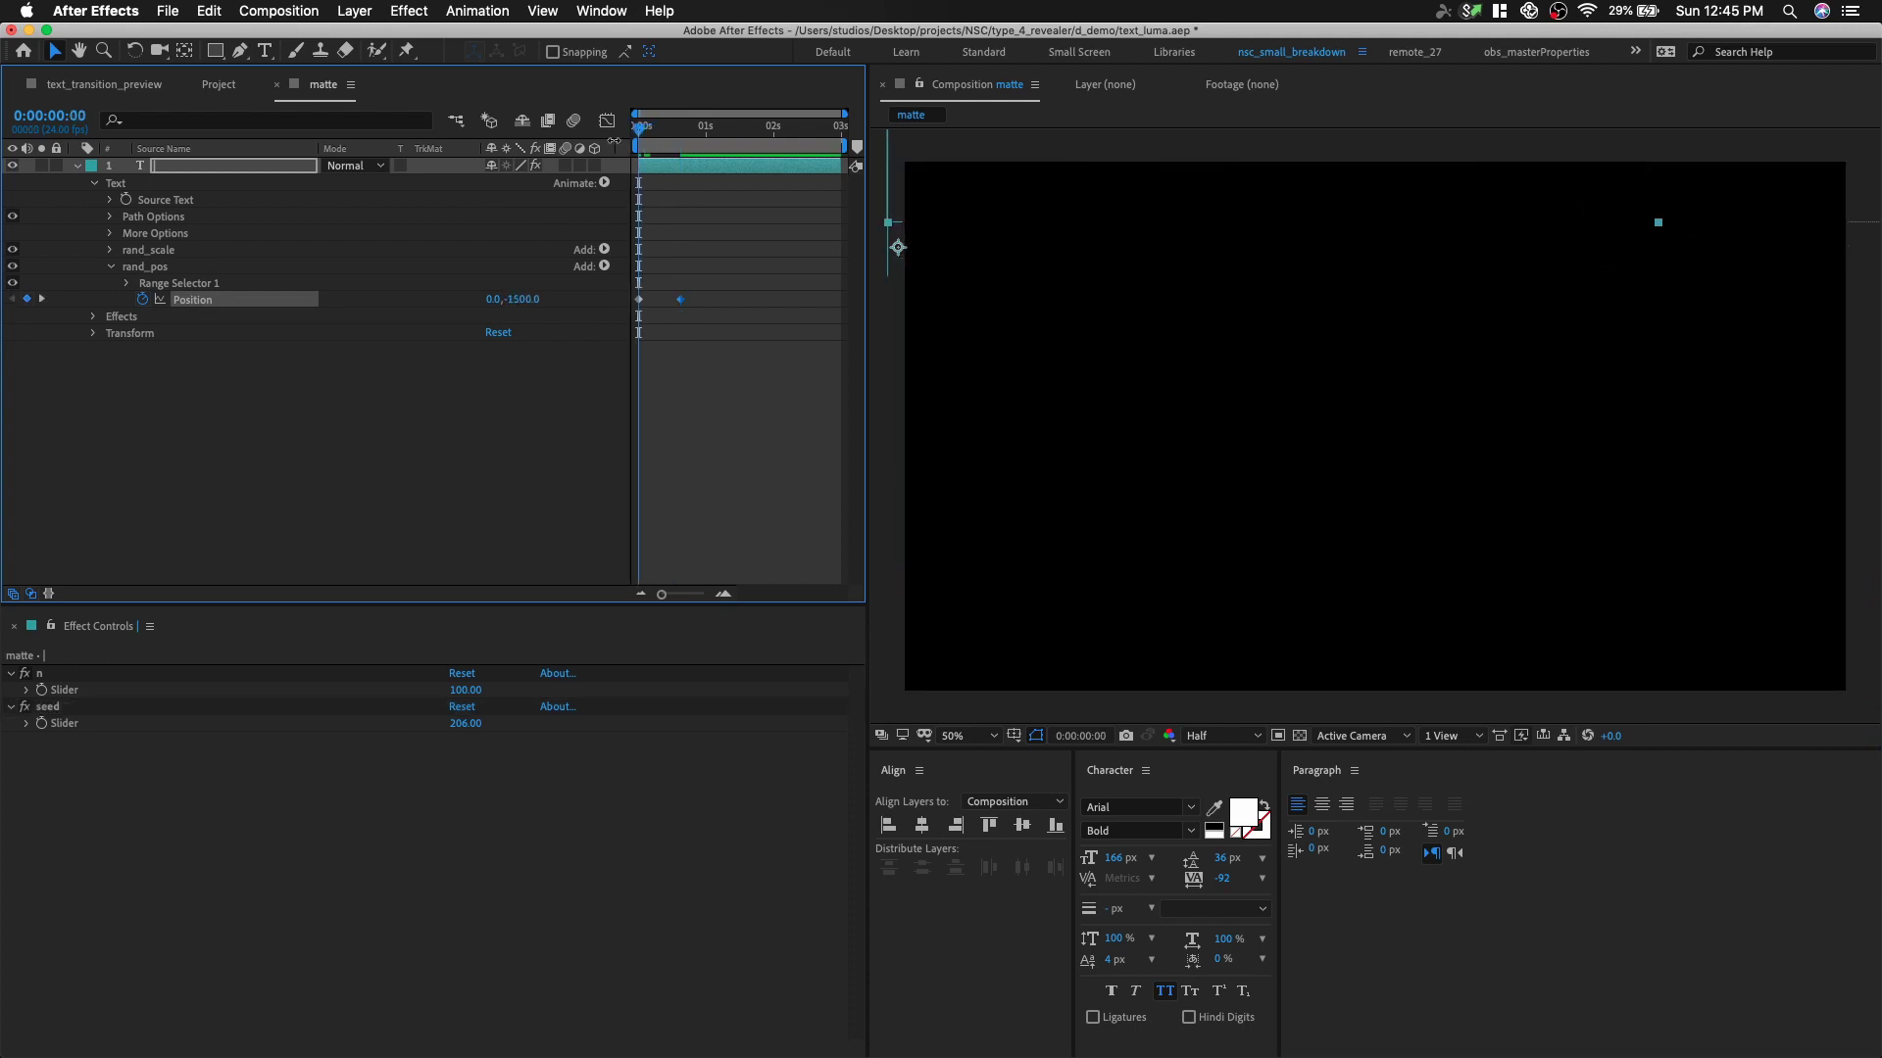
- Preview the sweep and drag the end Position keyframe later in time
key("space")
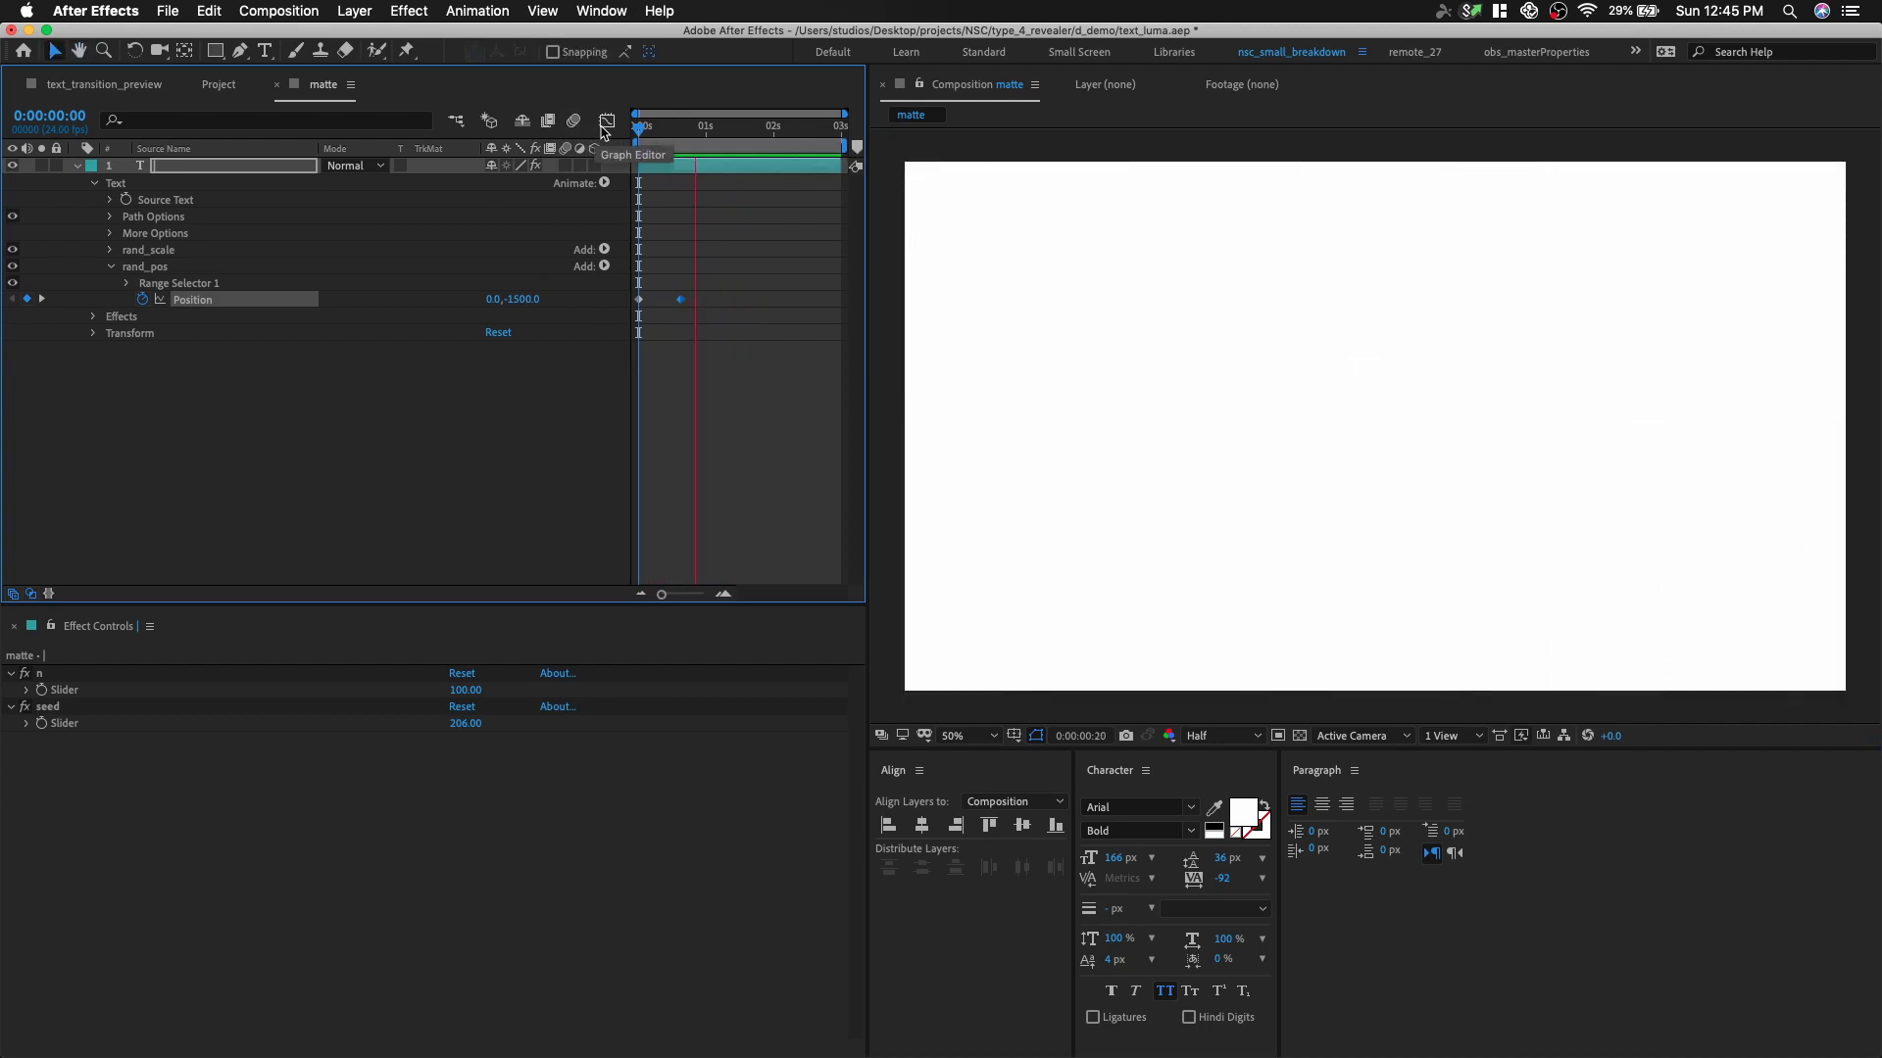
left_click(683, 303)
mouse_move(674, 125)
left_mouse_down()
mouse_move(653, 132)
mouse_move(673, 142)
left_mouse_up()
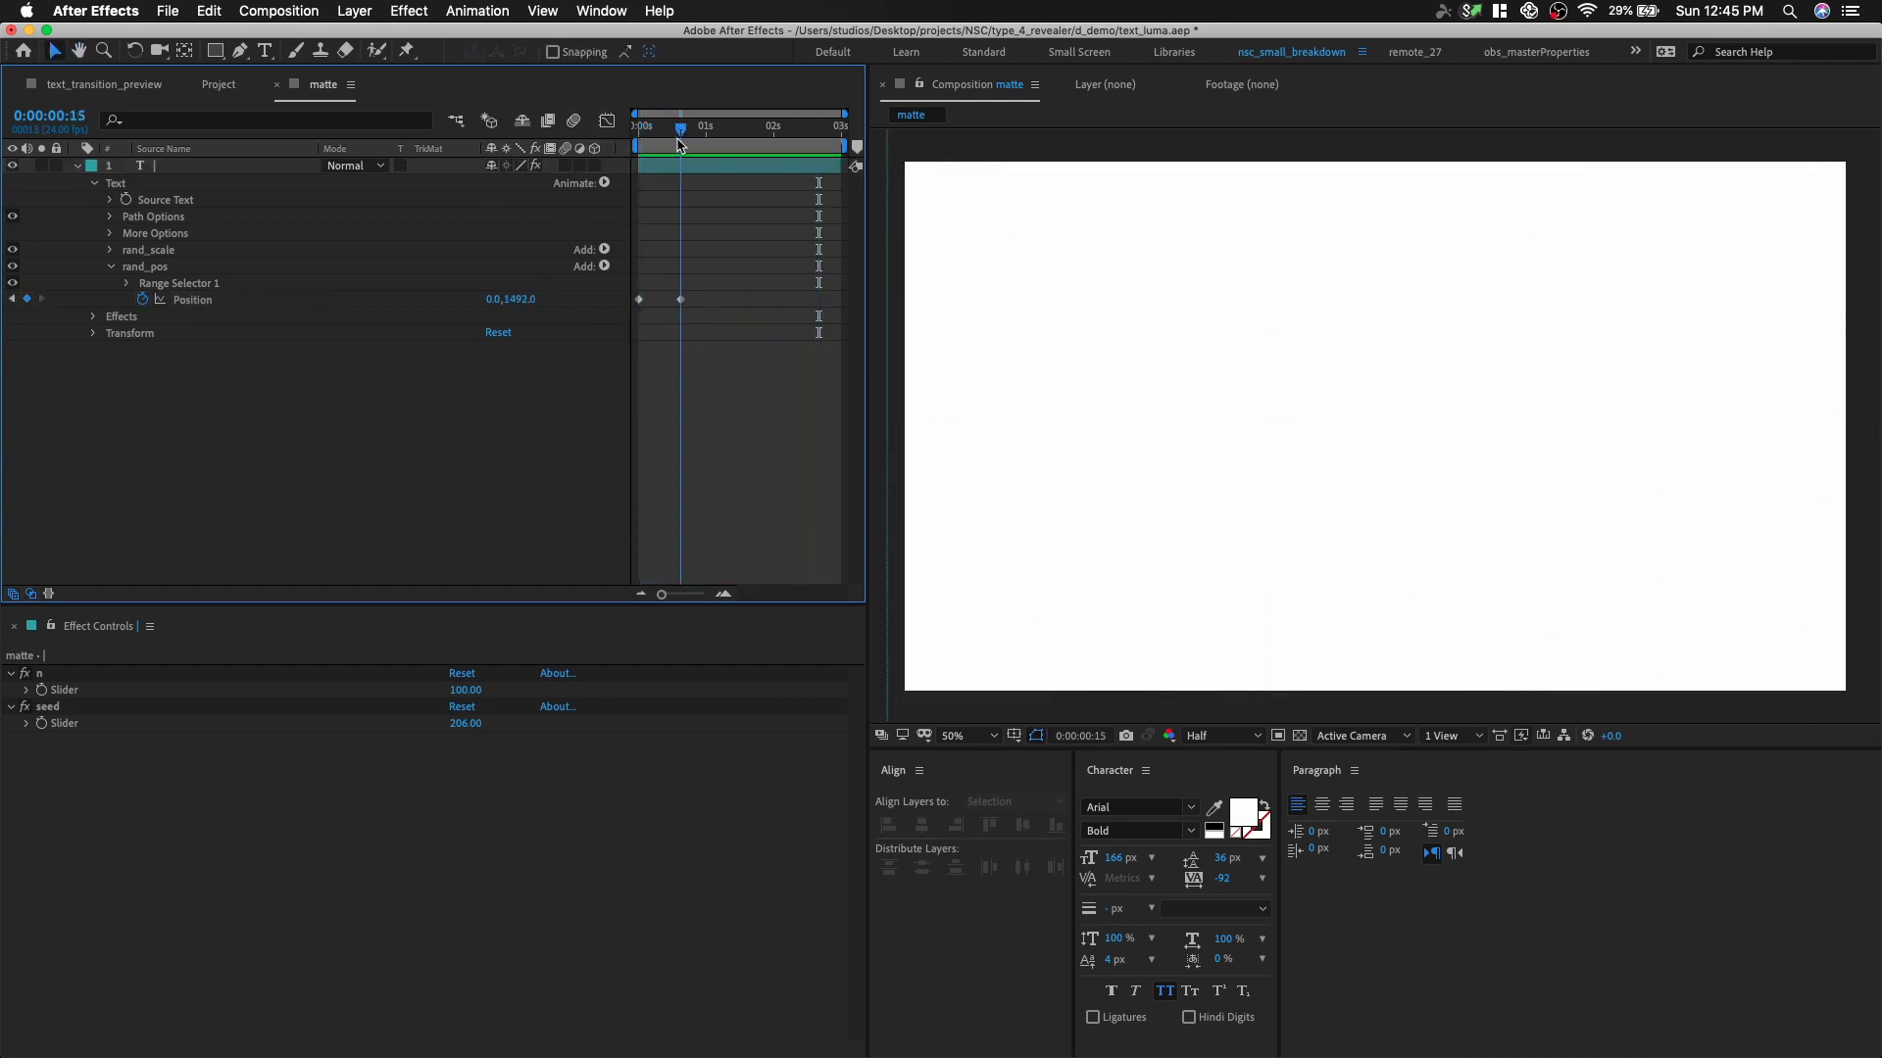
left_click_drag(681, 300, 729, 300)
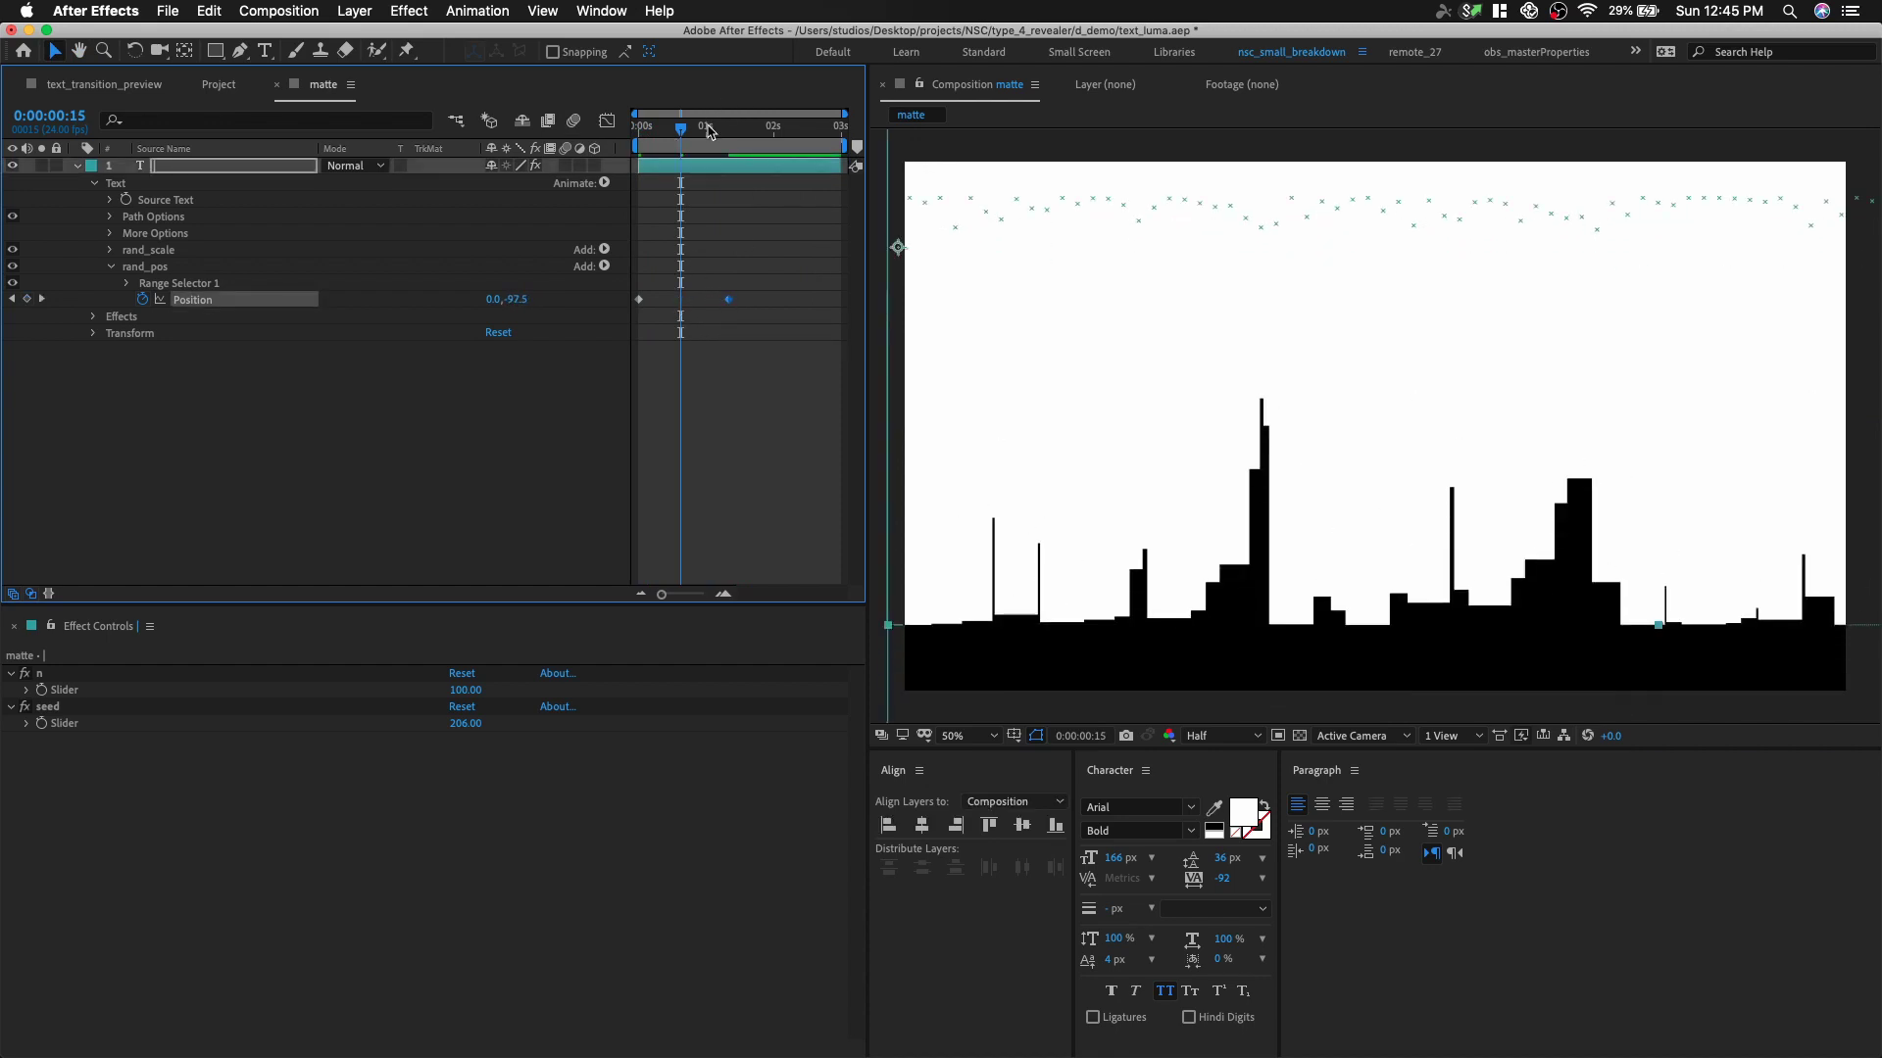
- Replay the preview, pull the end keyframe slightly earlier, and select both Position keyframes
key("Home")
key("space")
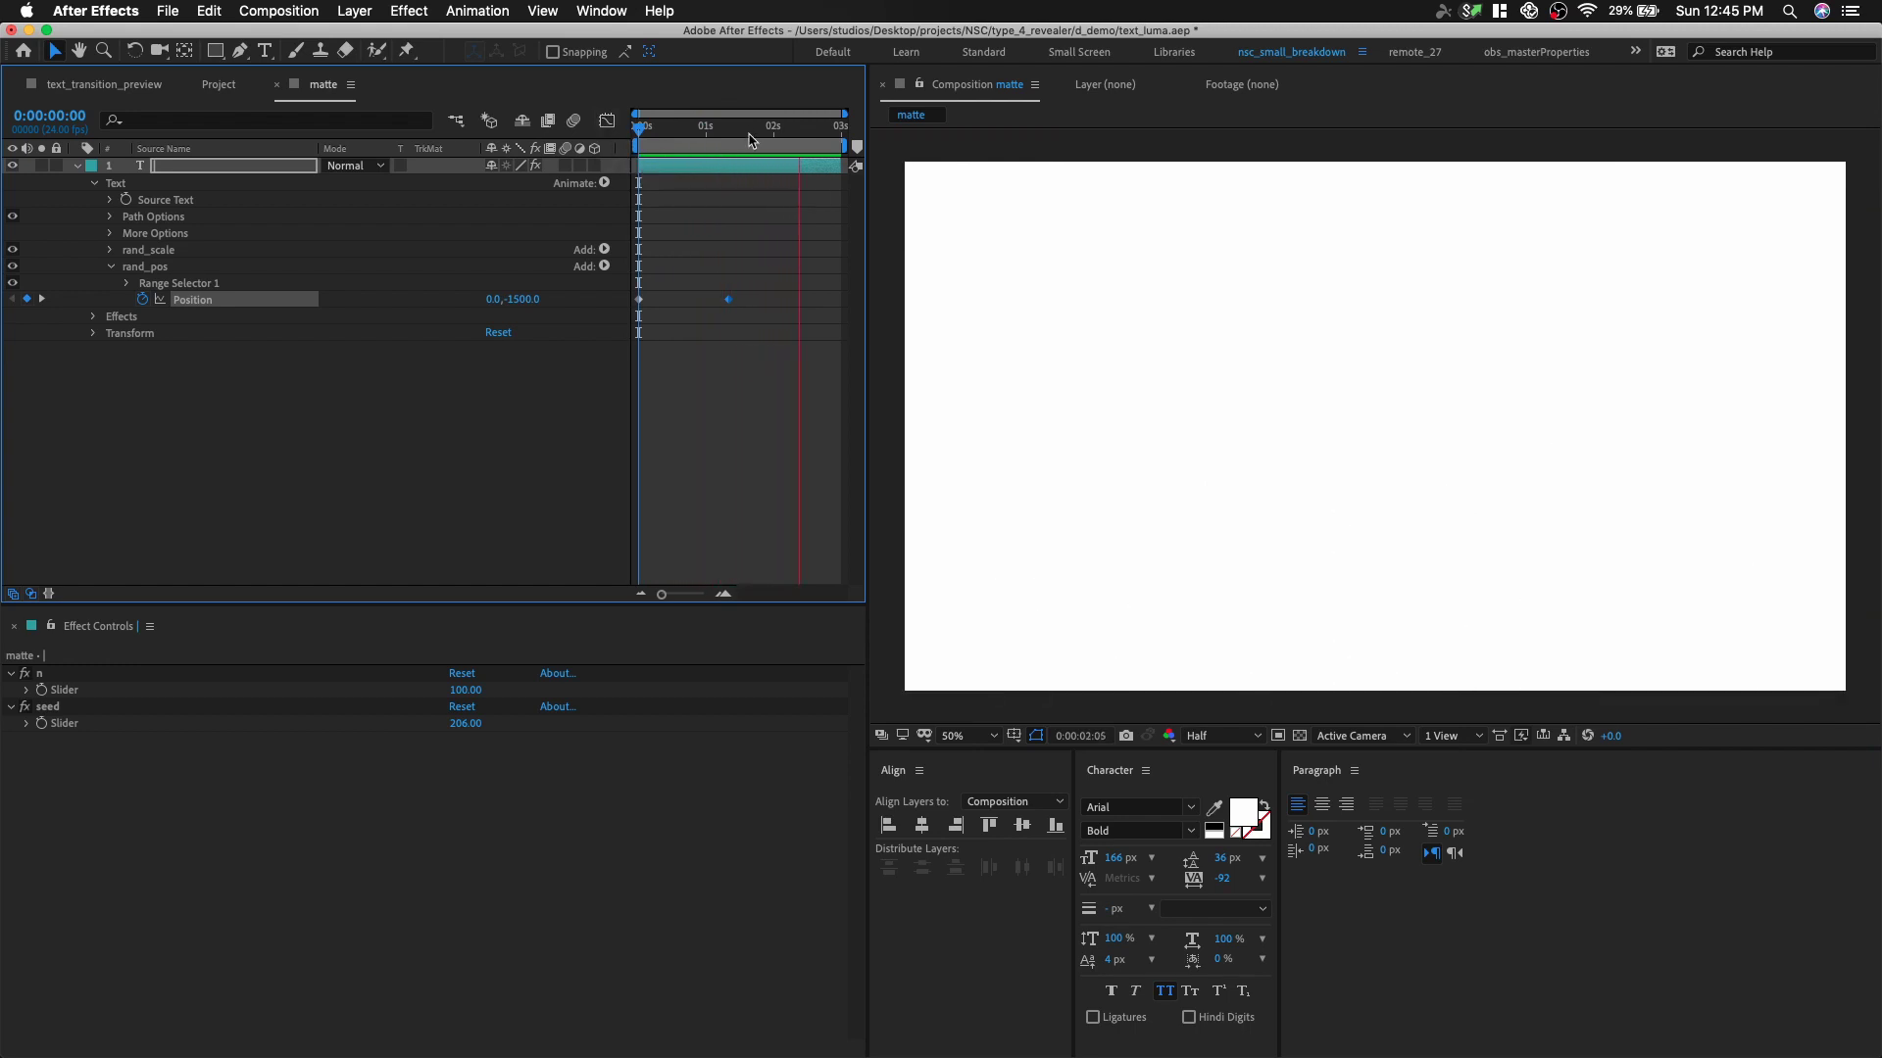
key("space")
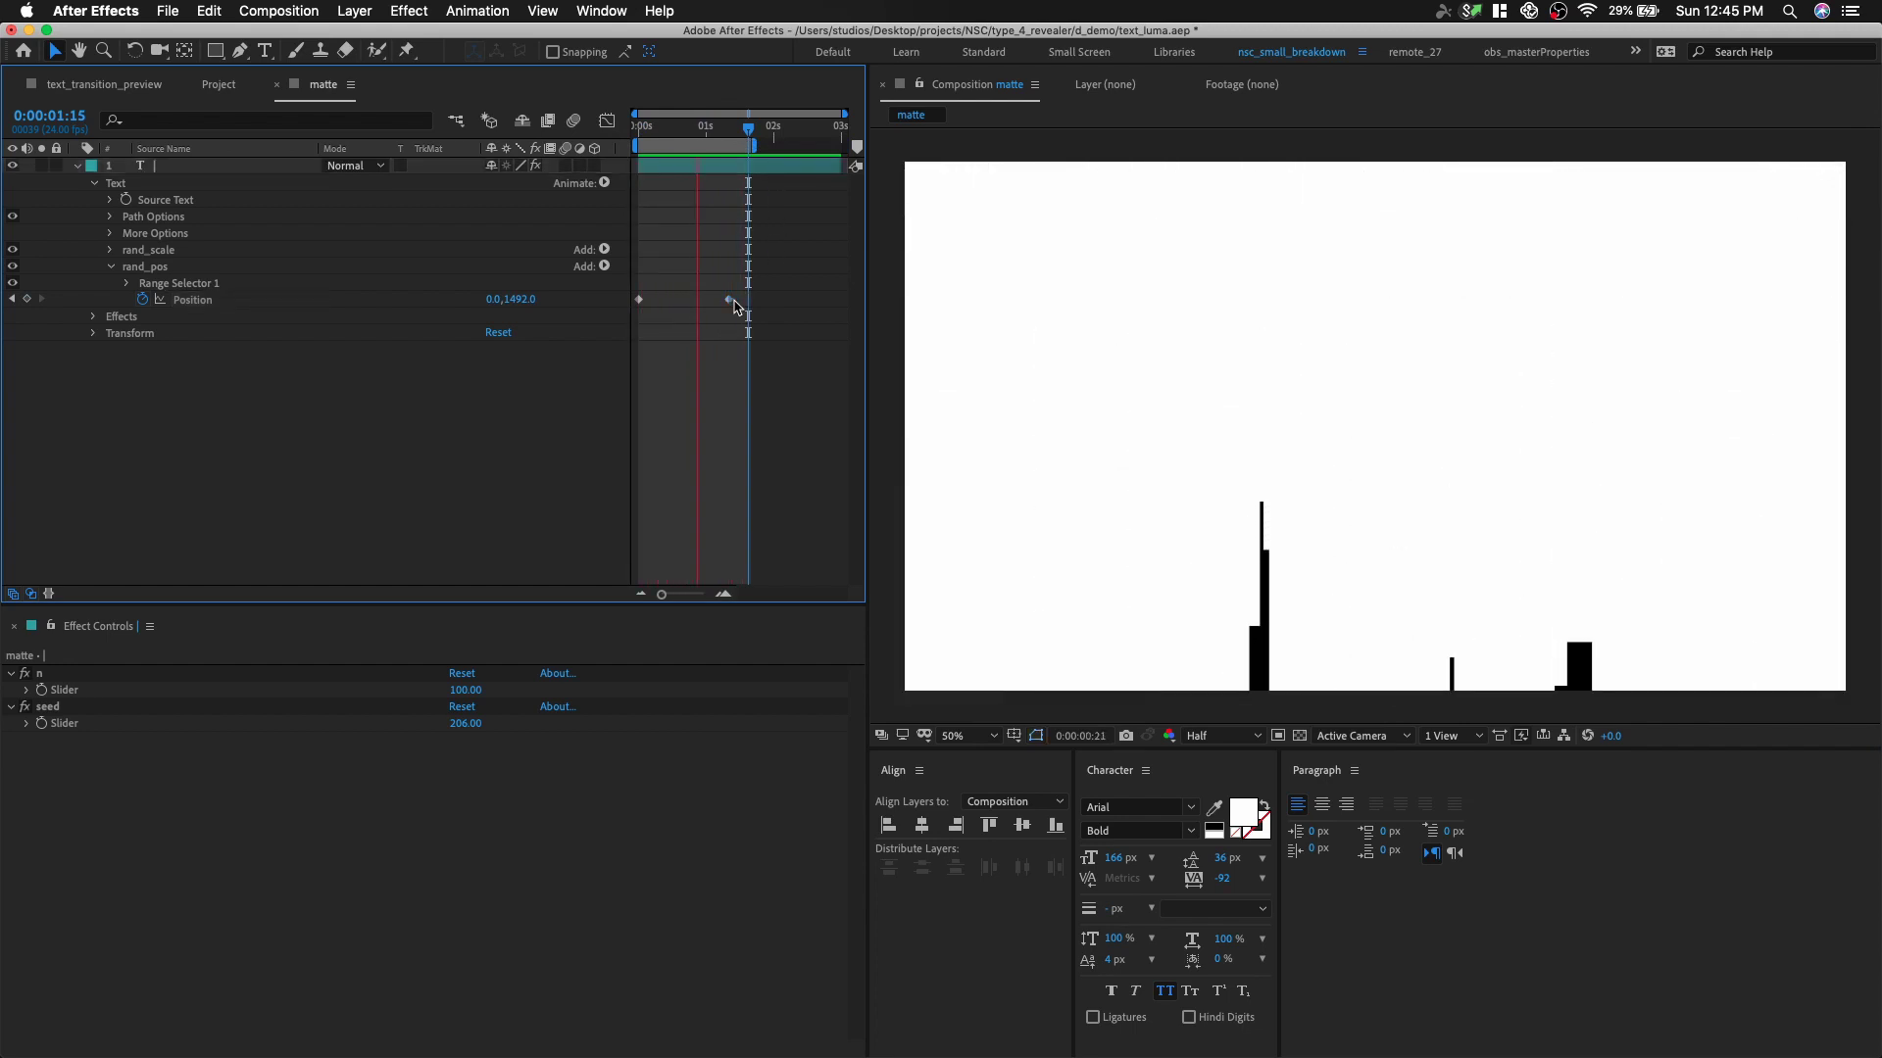
left_click_drag(730, 306, 708, 306)
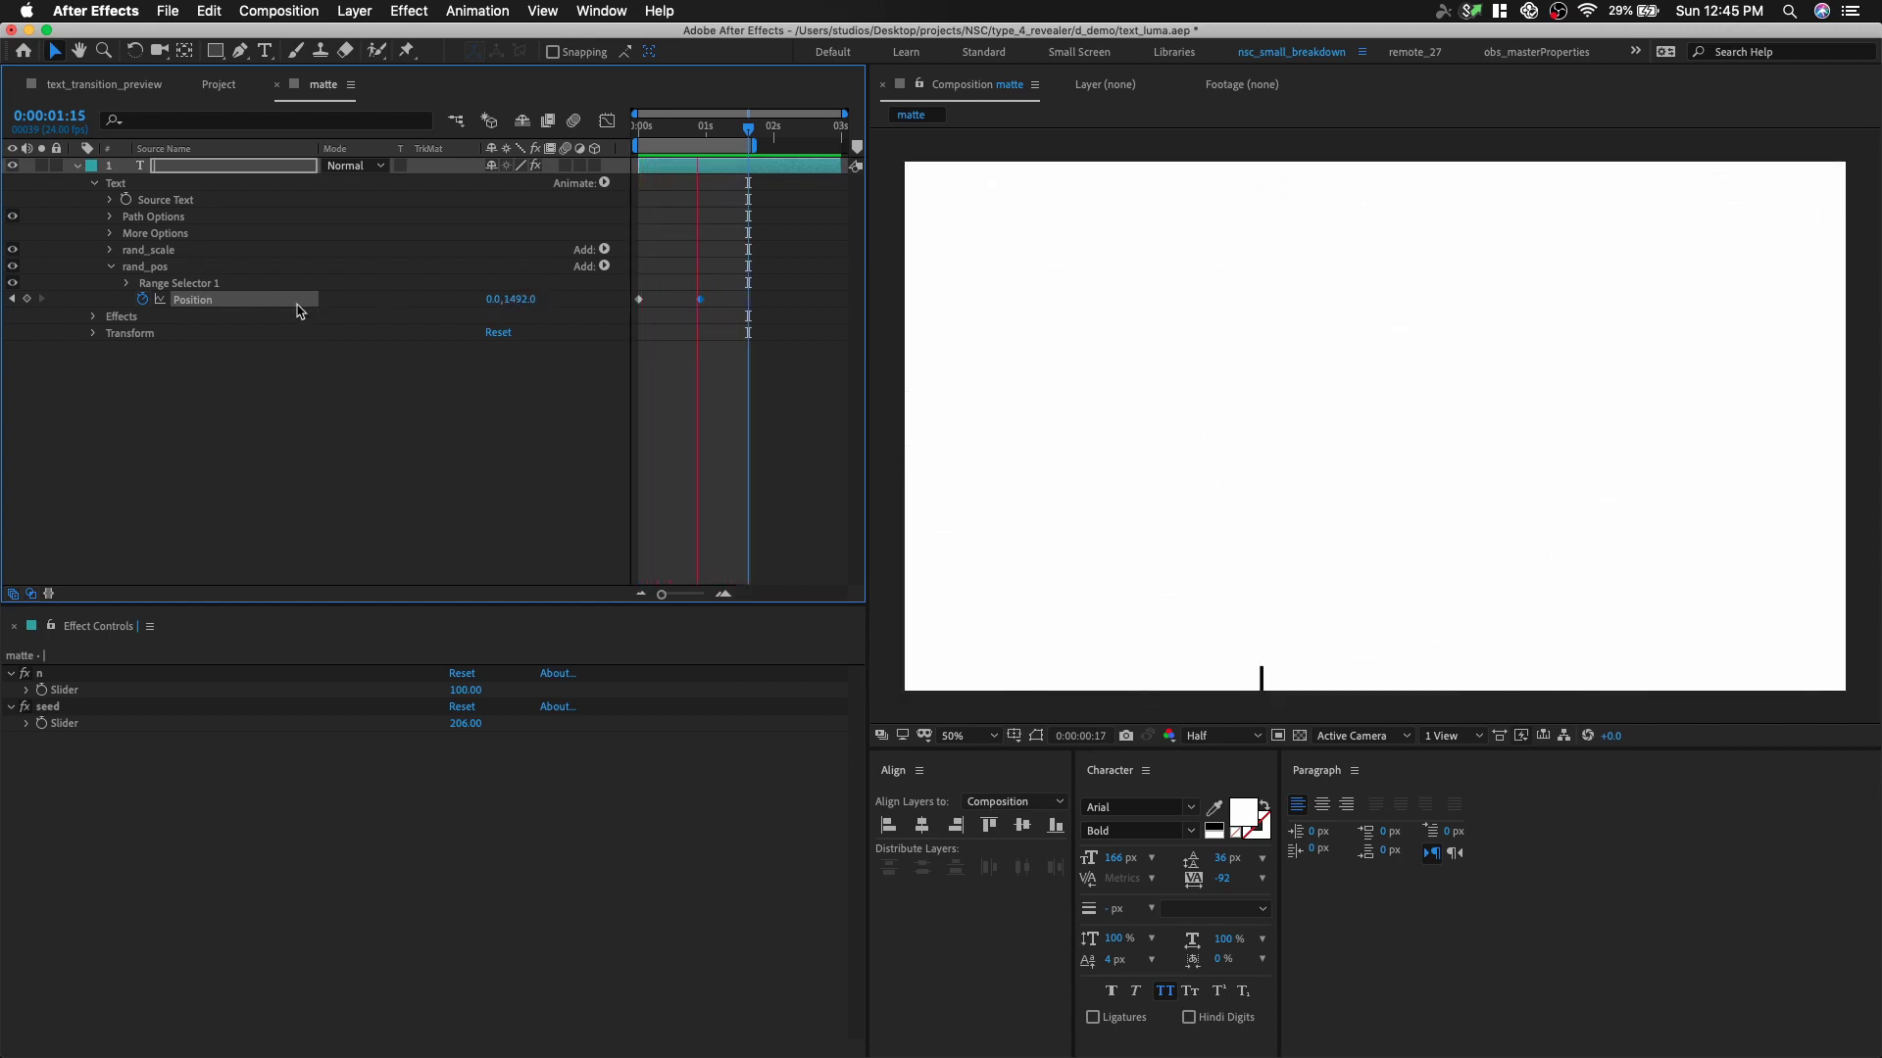
left_click(737, 298)
left_click_drag(735, 292, 637, 311)
- Apply Easy Ease to both rand_pos Position keyframes
right_click(637, 312)
mouse_move(784, 526)
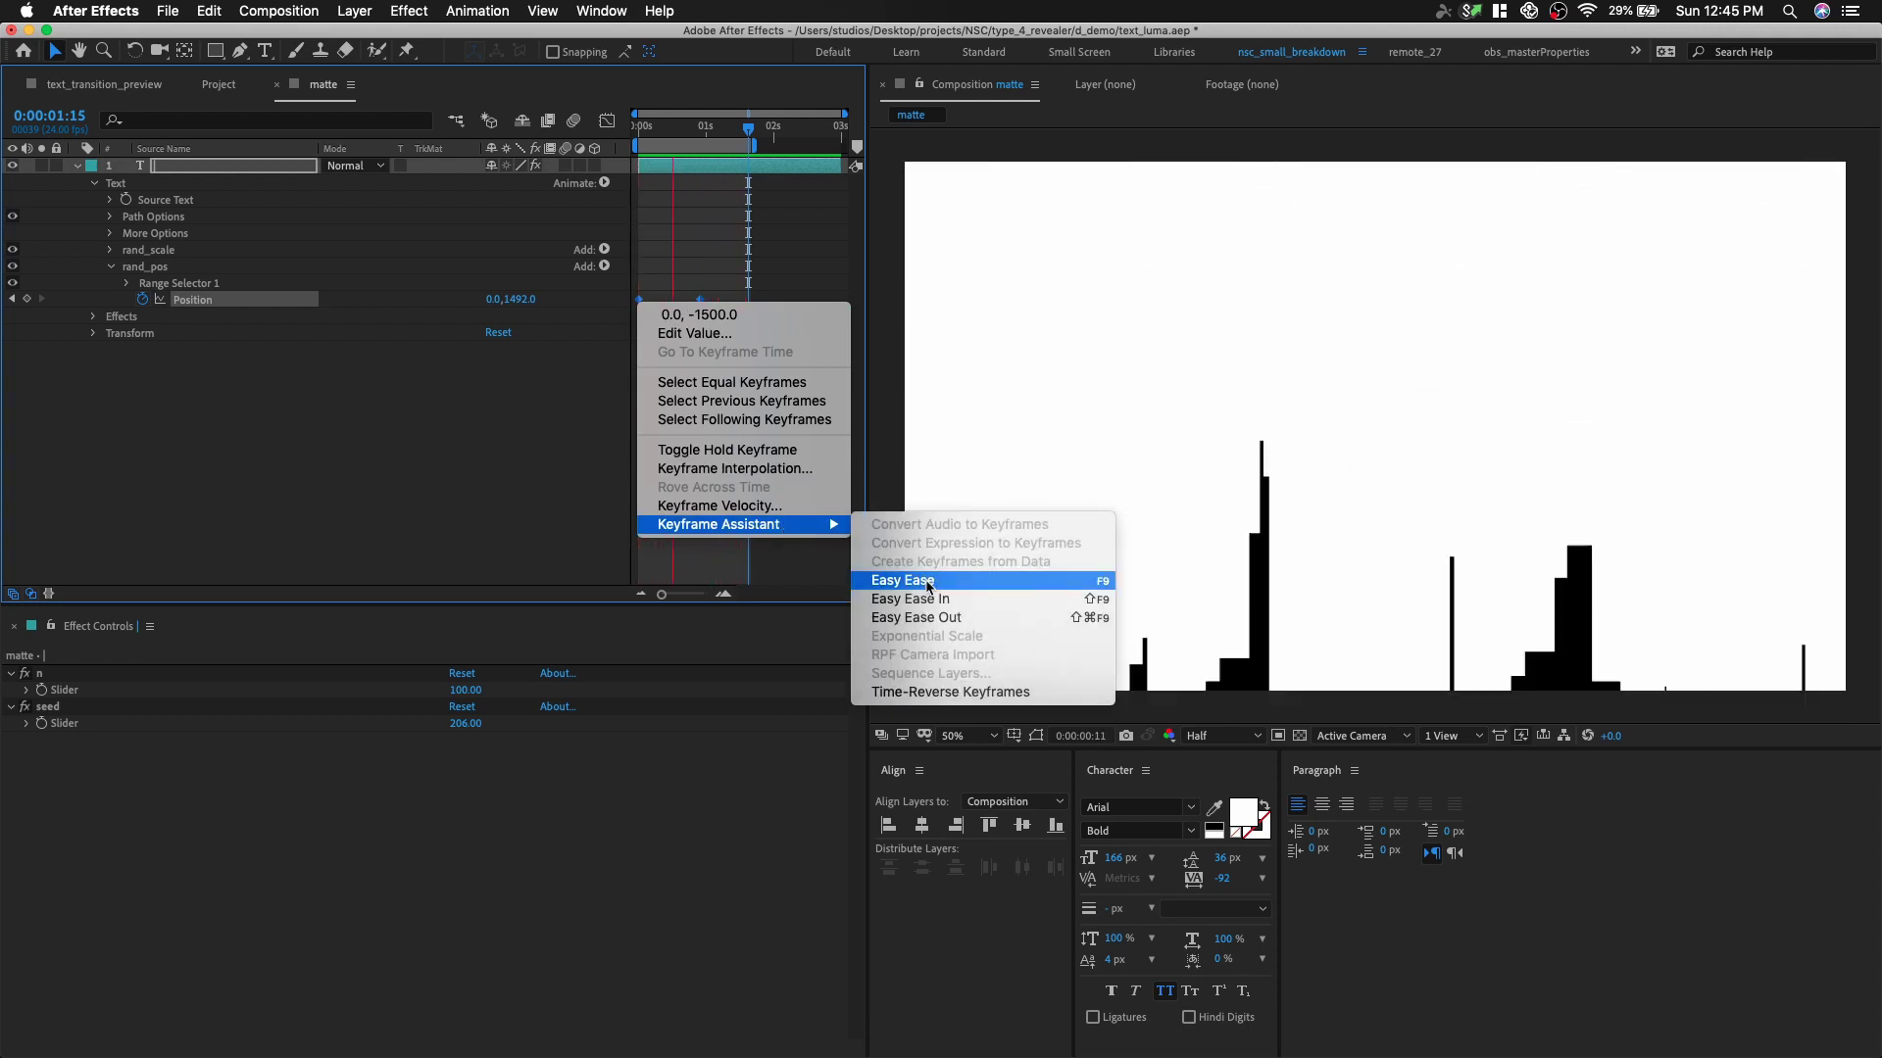
left_click(902, 581)
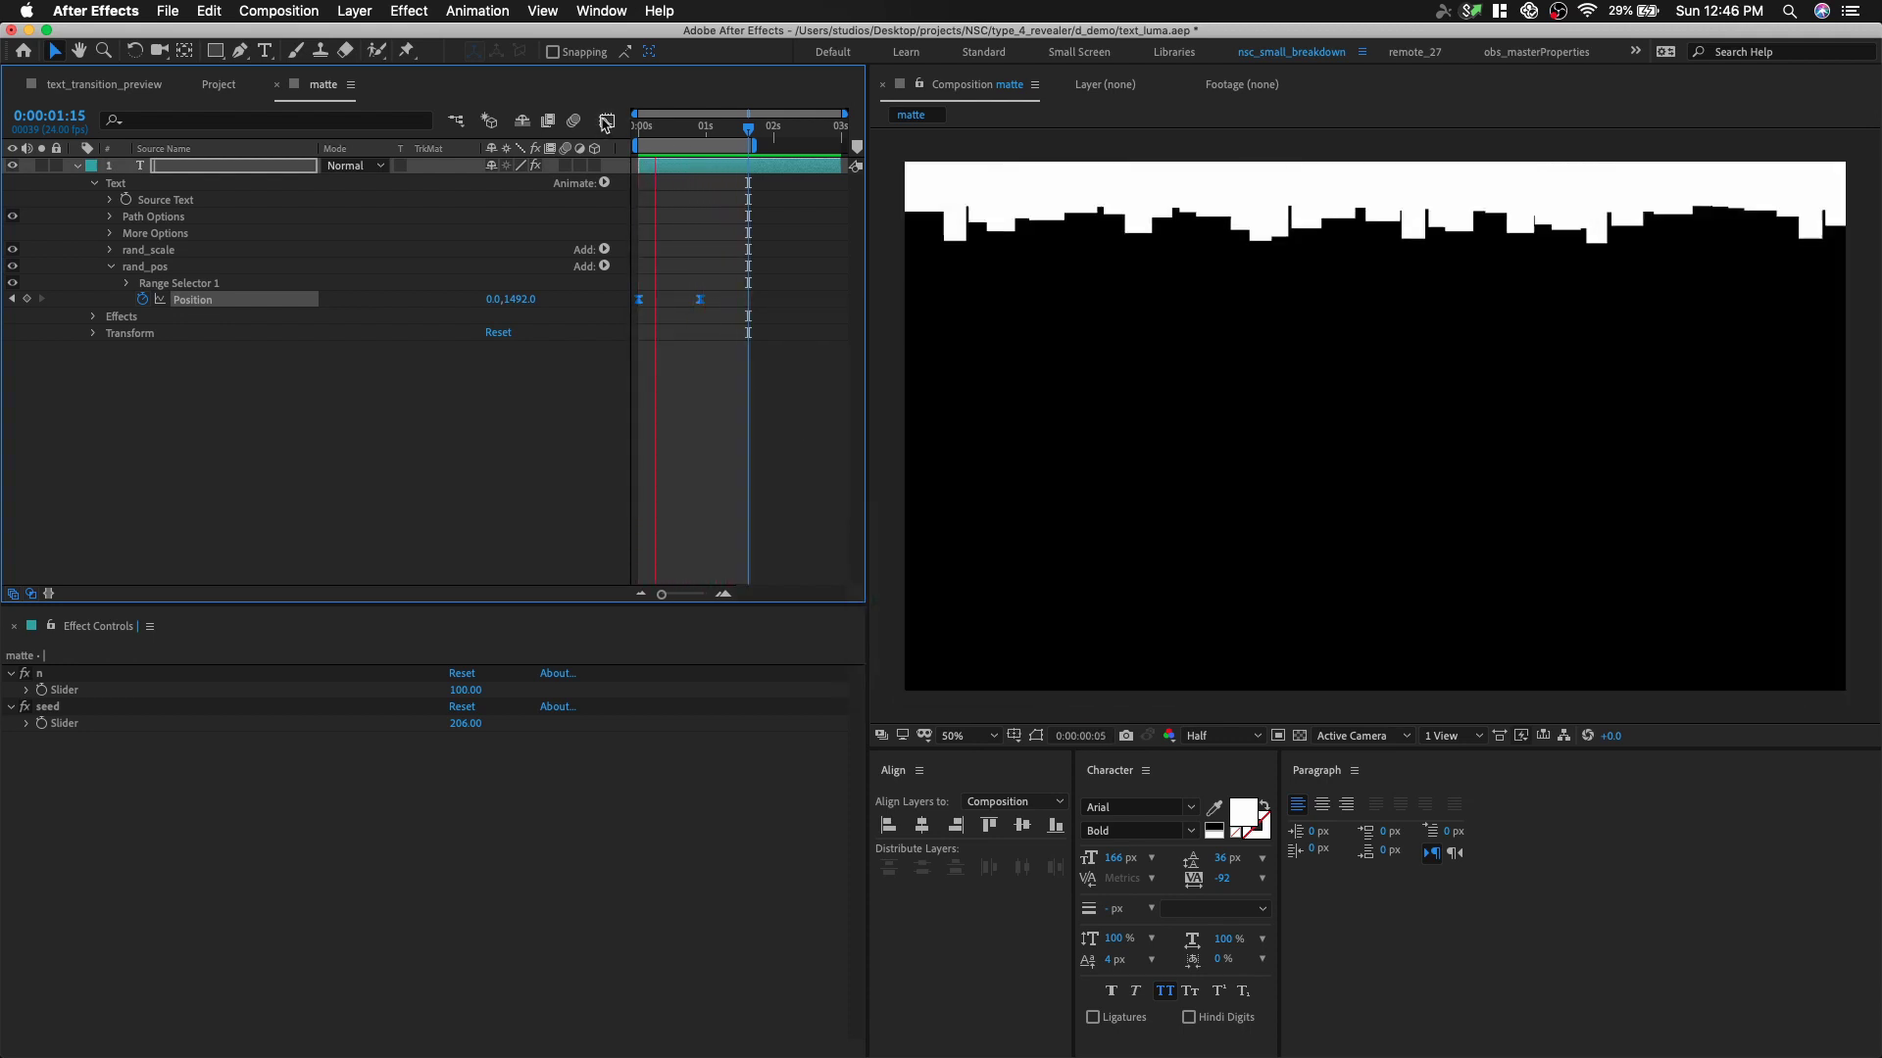
- Drag the Graph Editor influence handles to sharpen the speed curve, peaking near 6100 px/sec
left_click(606, 119)
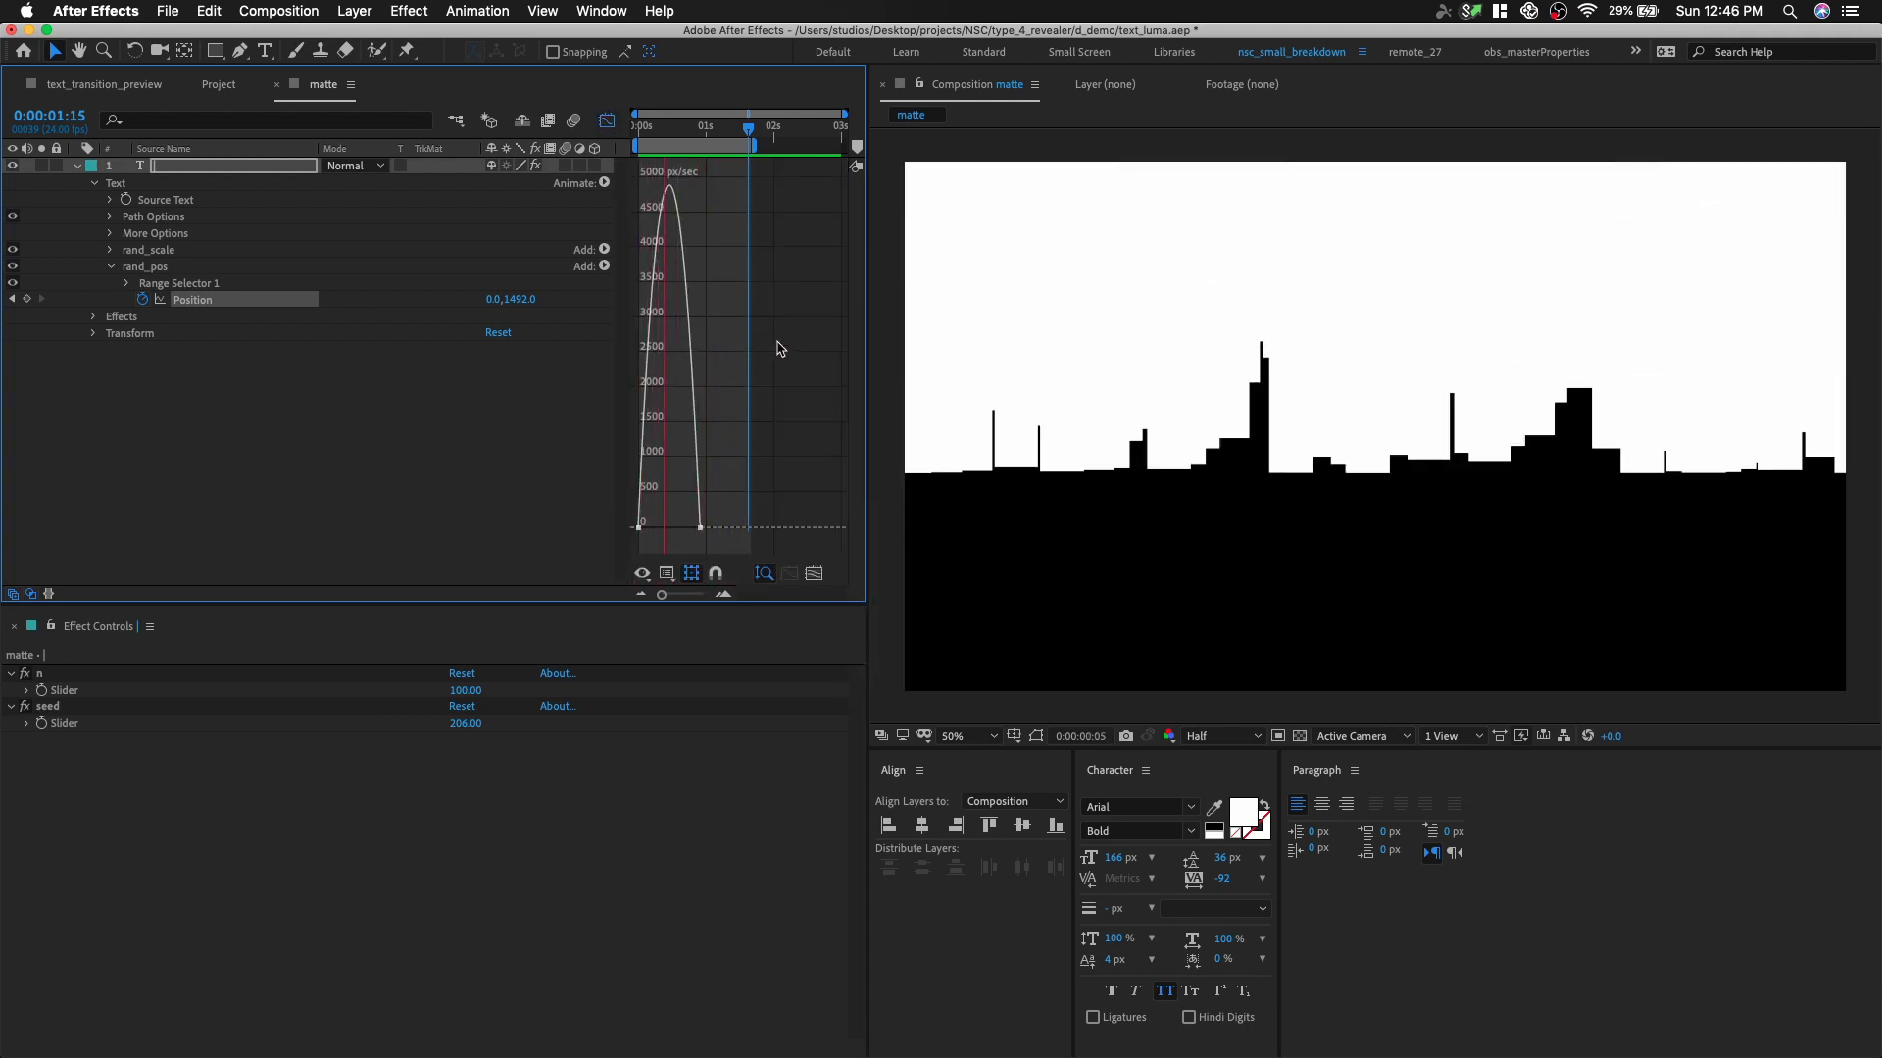
key("grave")
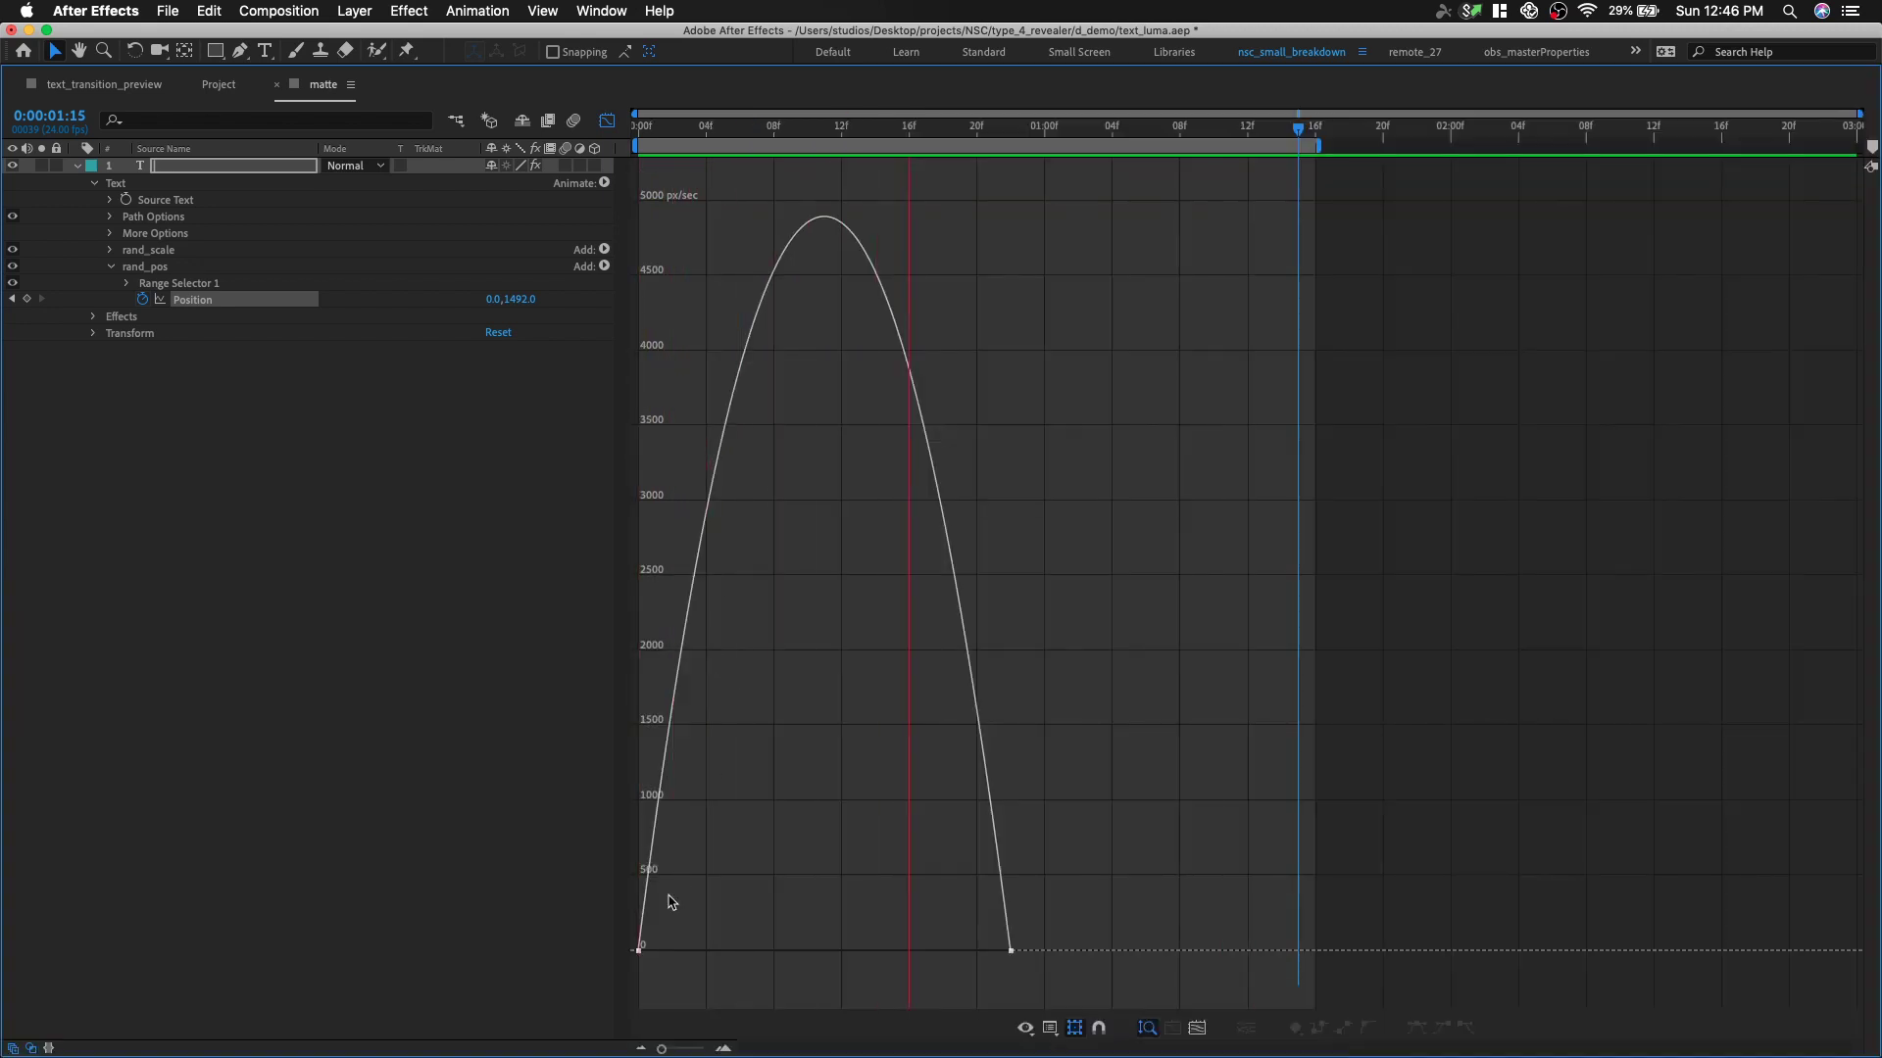
left_click_drag(710, 959, 738, 957)
left_click_drag(946, 957, 937, 957)
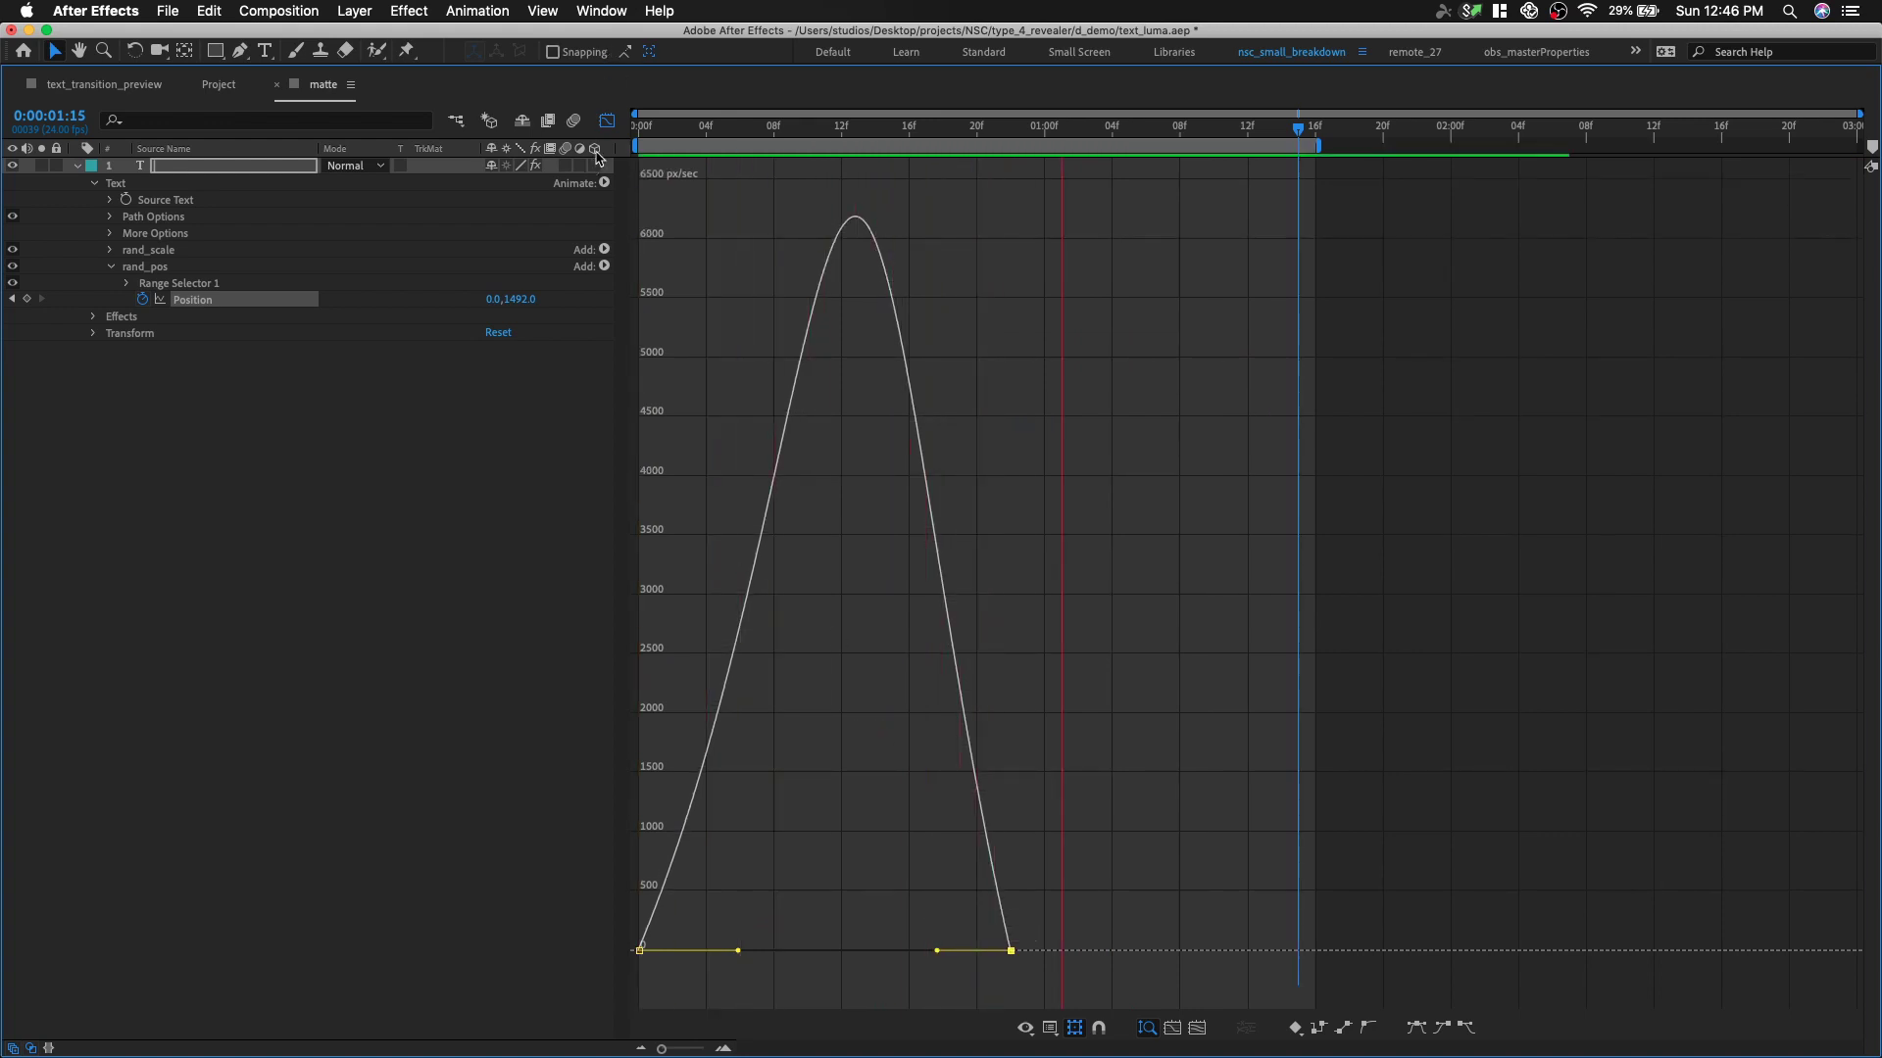
left_click(608, 121)
key("grave")
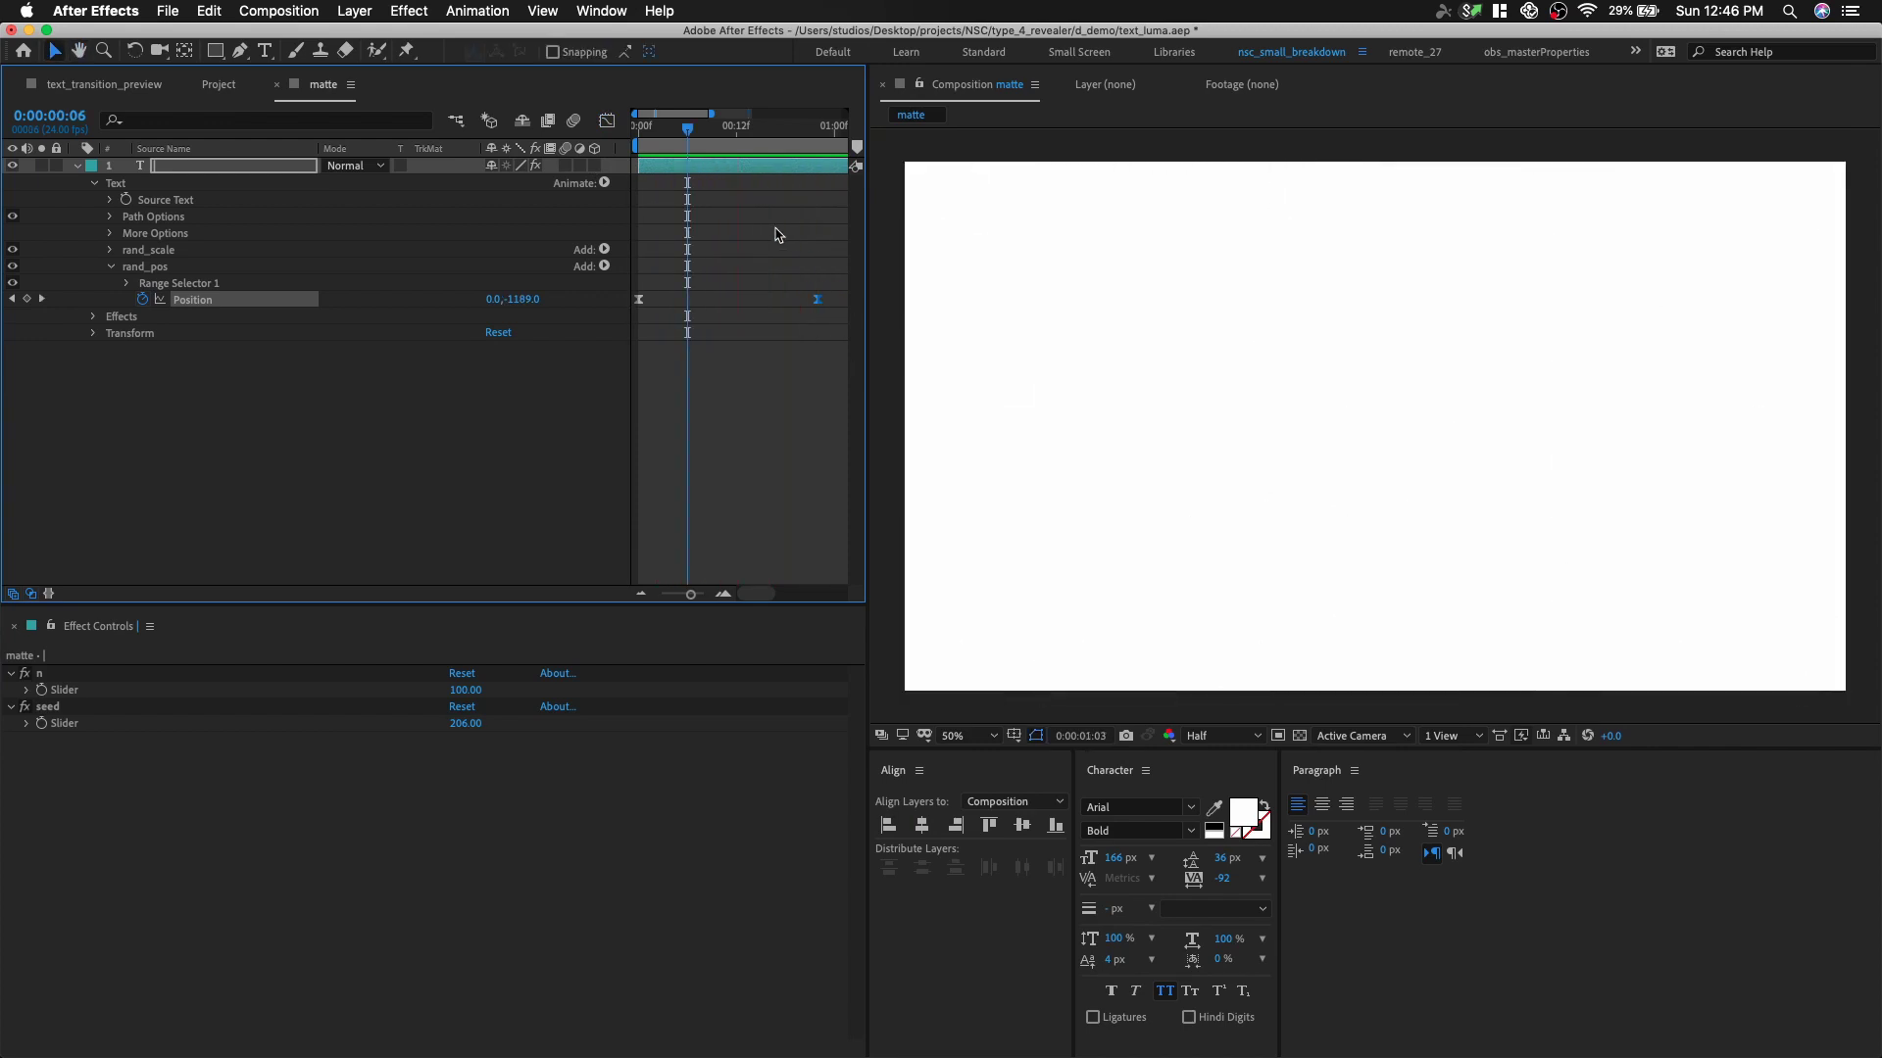
- Apply Posterize Time with a 14 fps frame rate to the matte text layer and collapse rand_pos
left_click(291, 167)
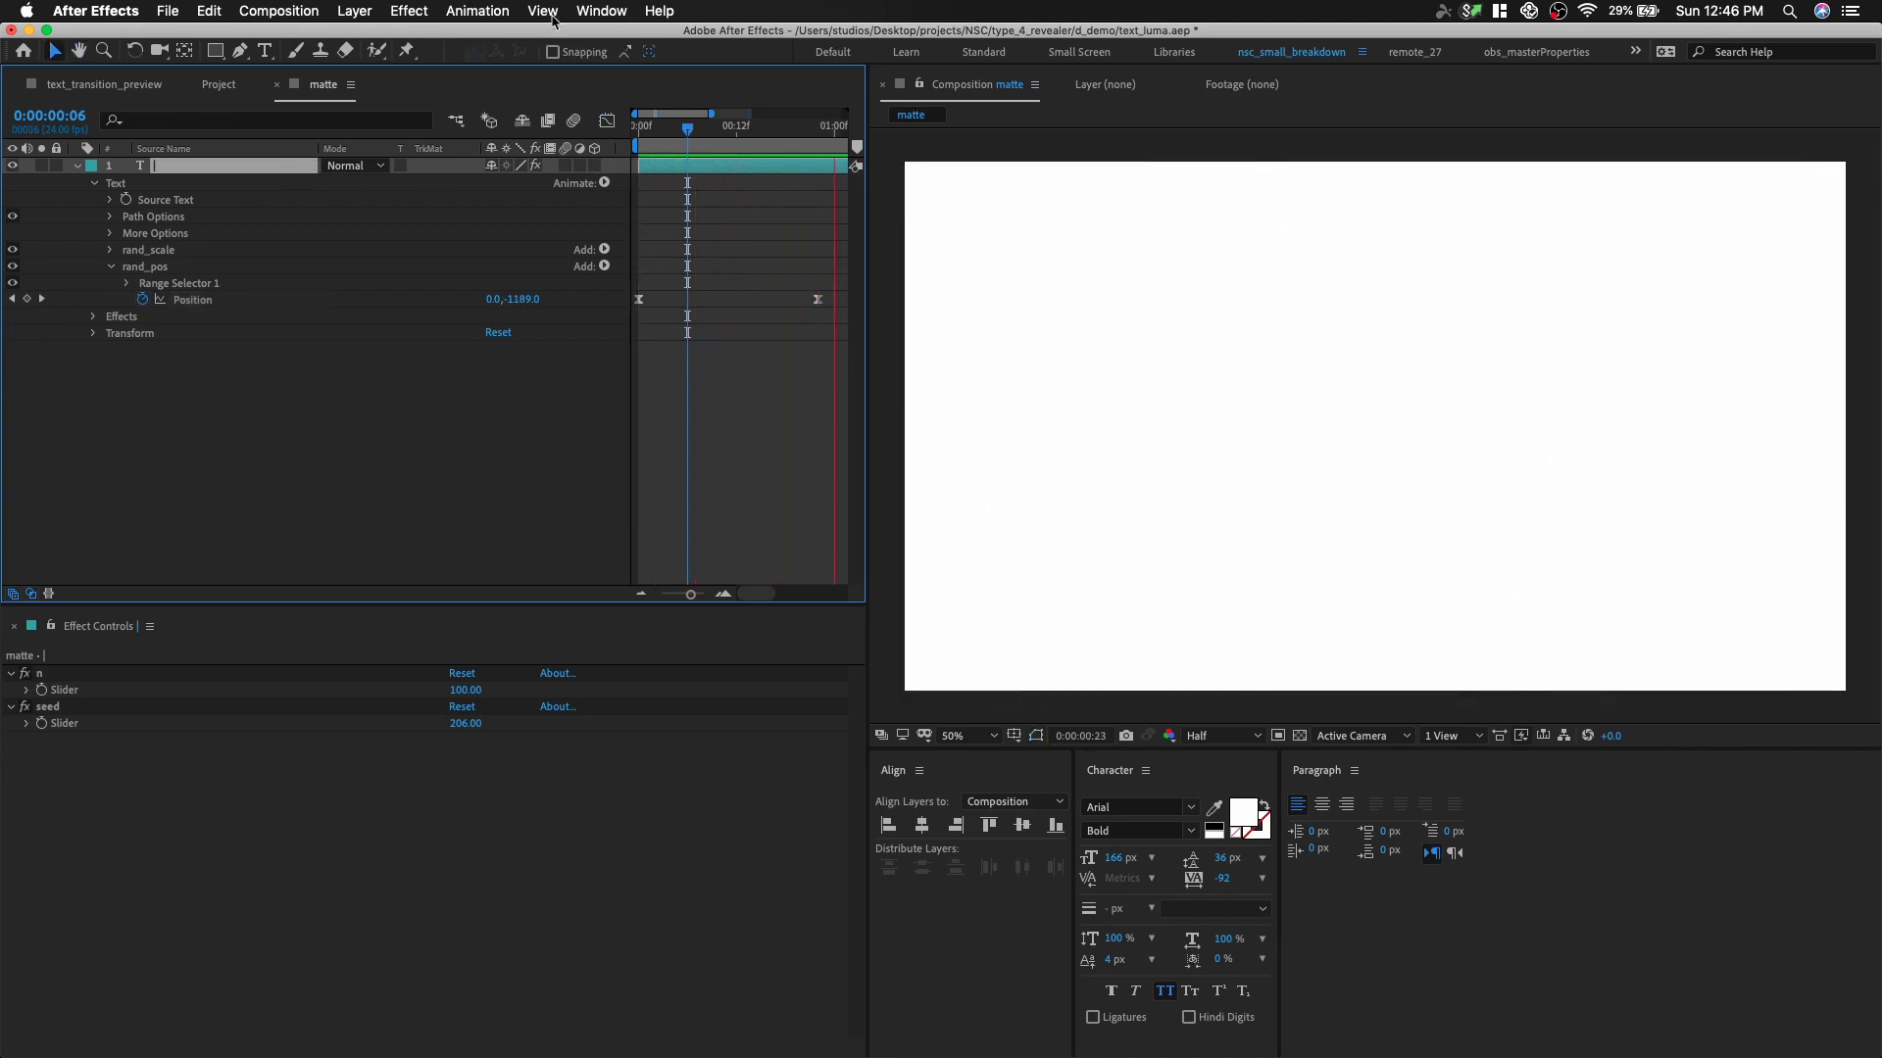
left_click(396, 10)
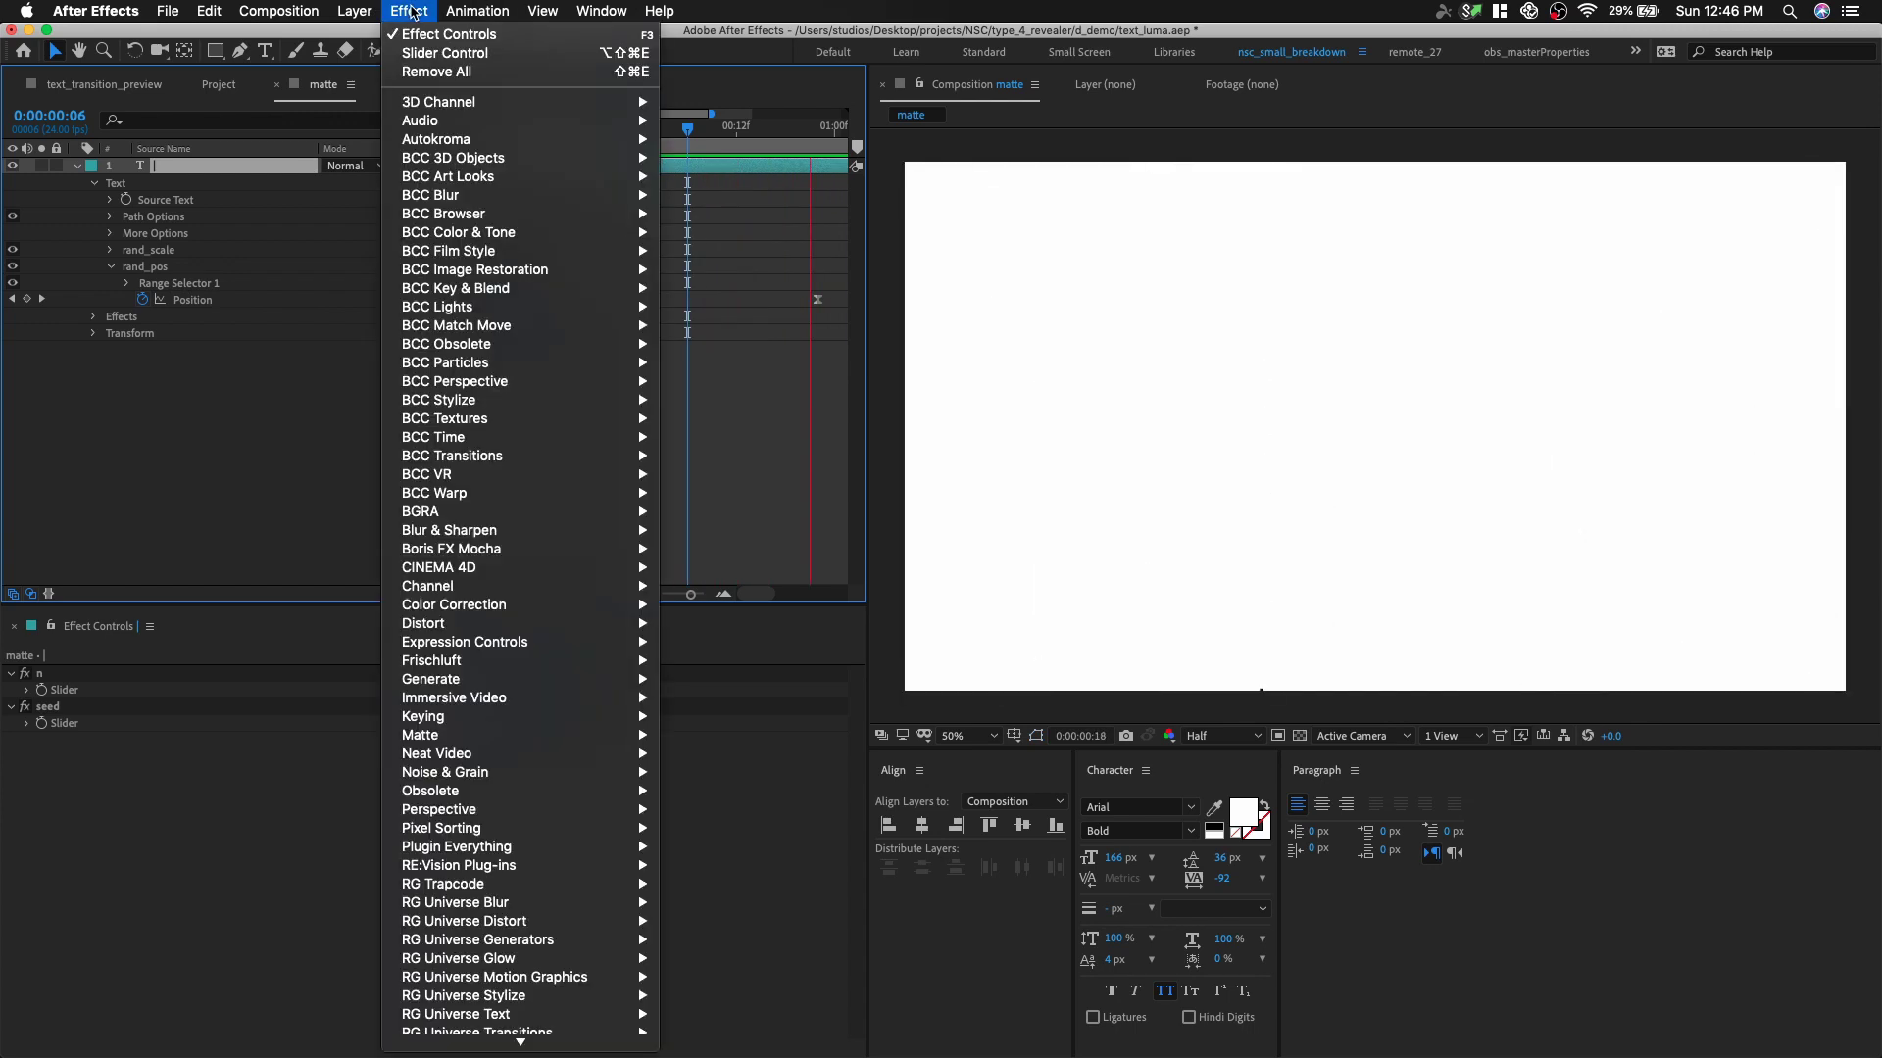
scroll(497, 894, "down", 10)
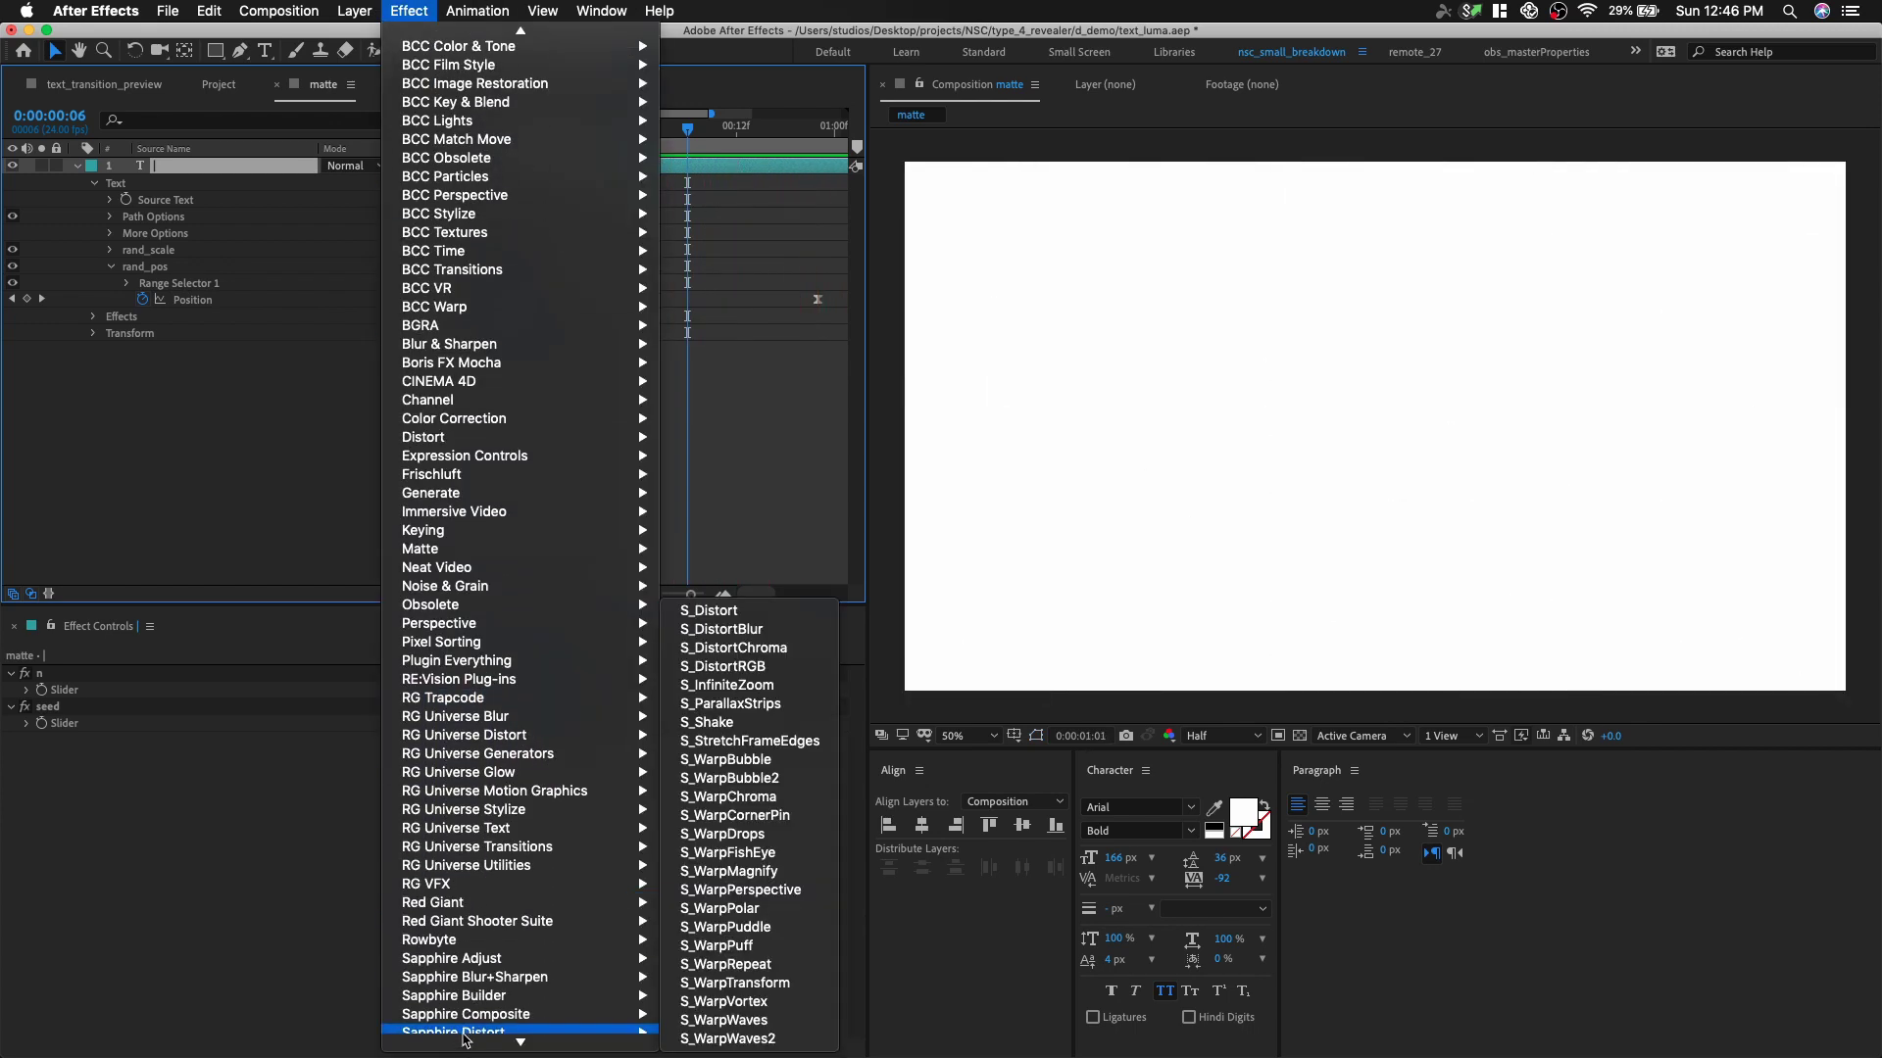
mouse_move(504, 964)
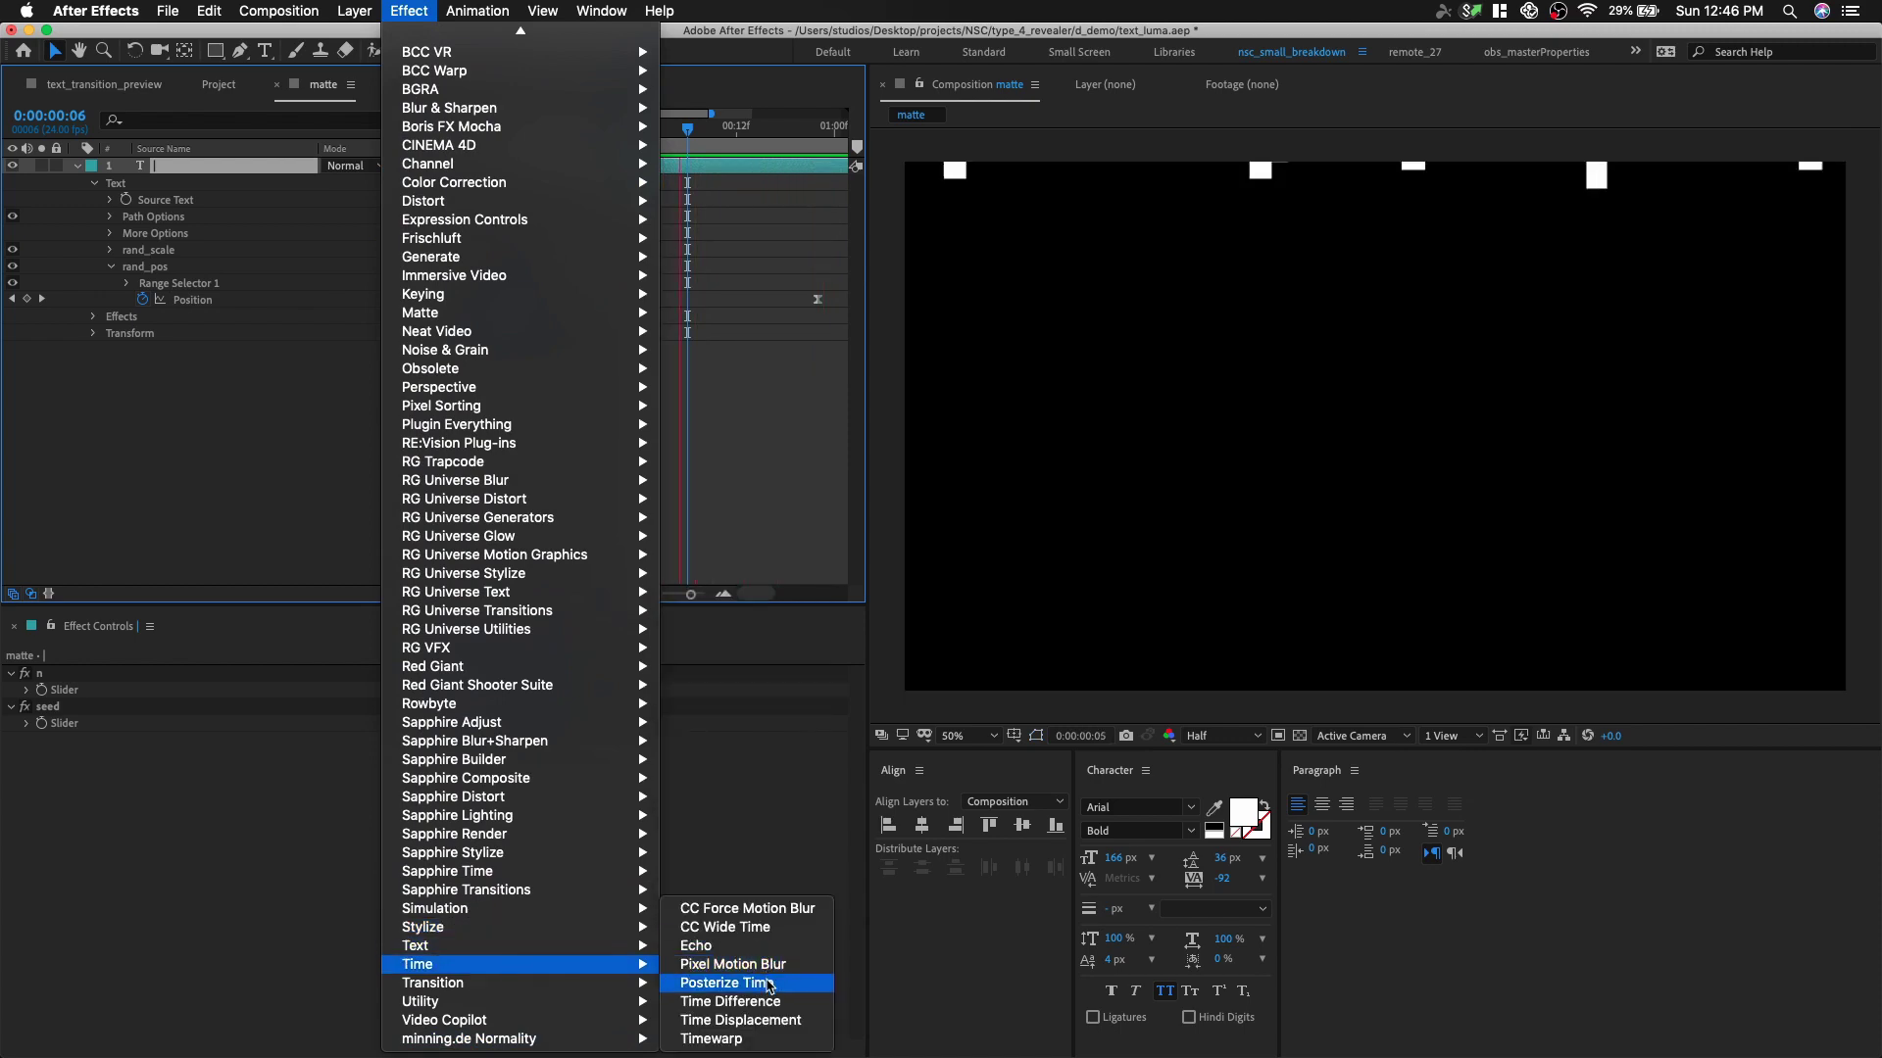
left_click(745, 983)
left_click(462, 757)
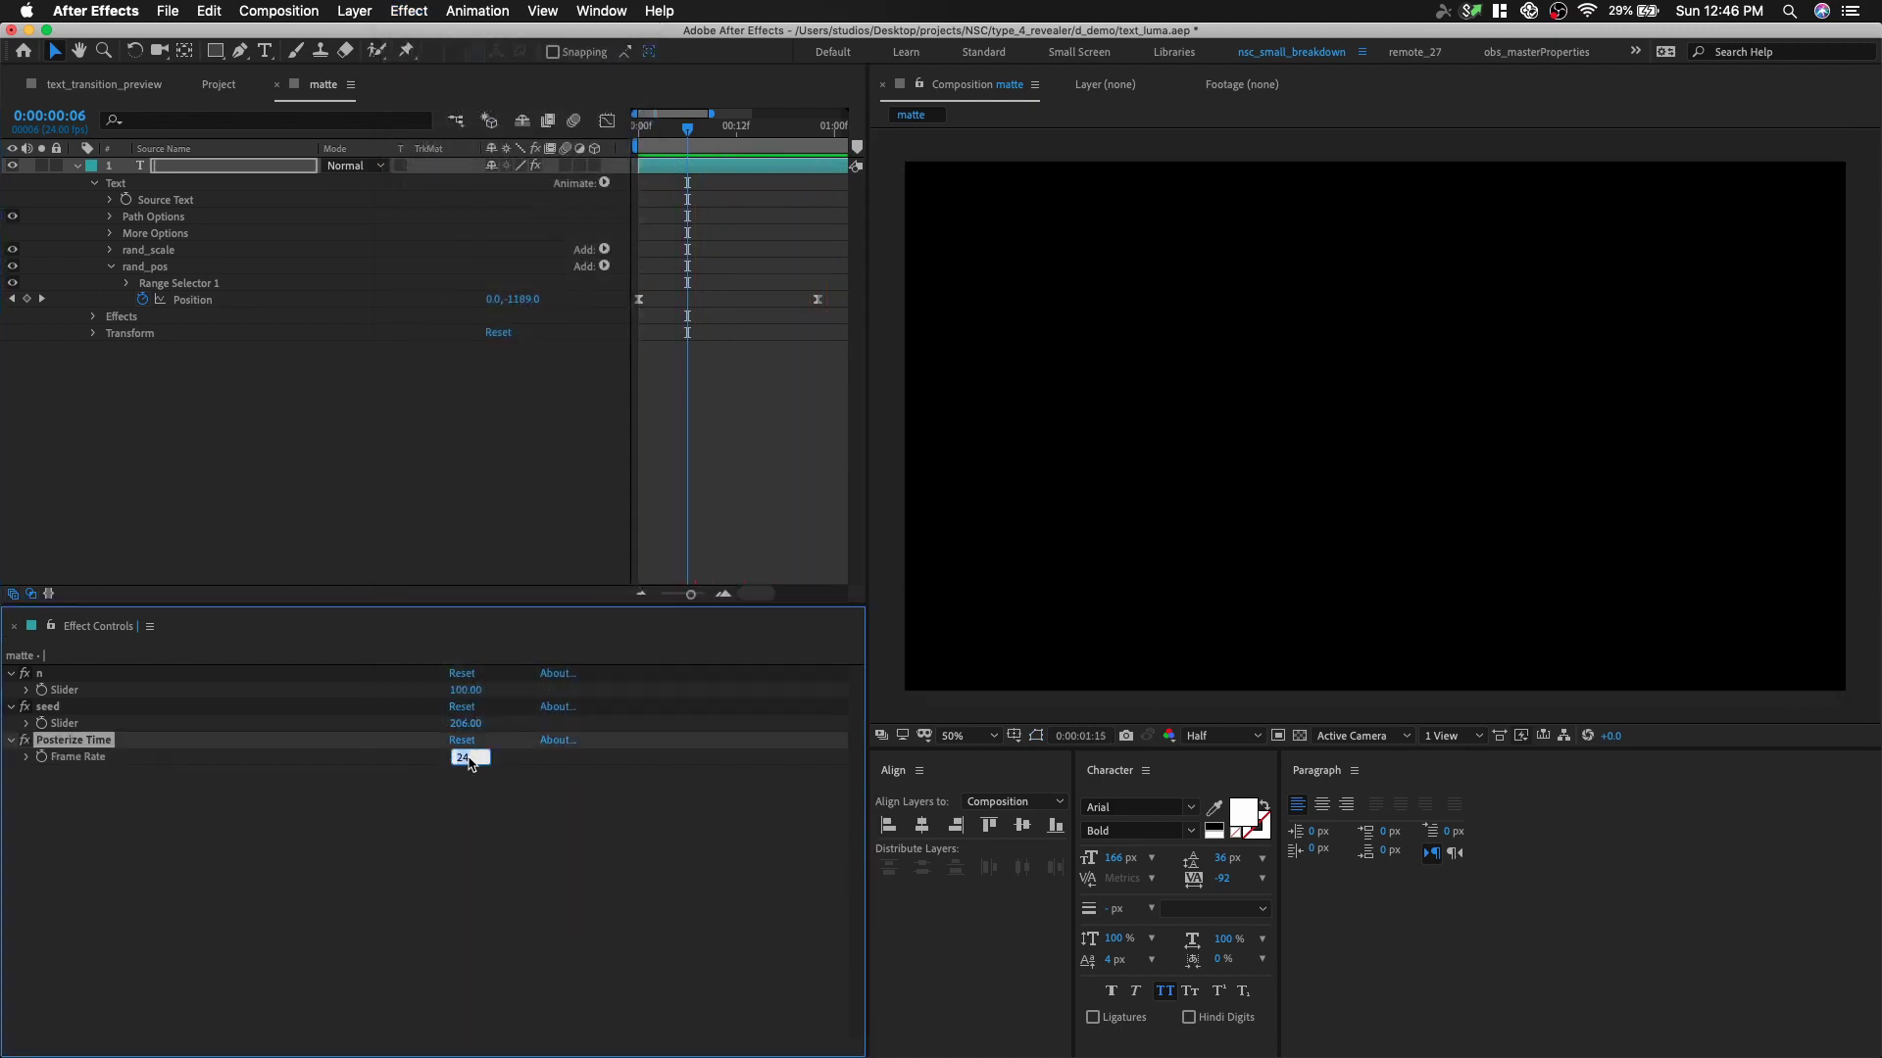
type("14")
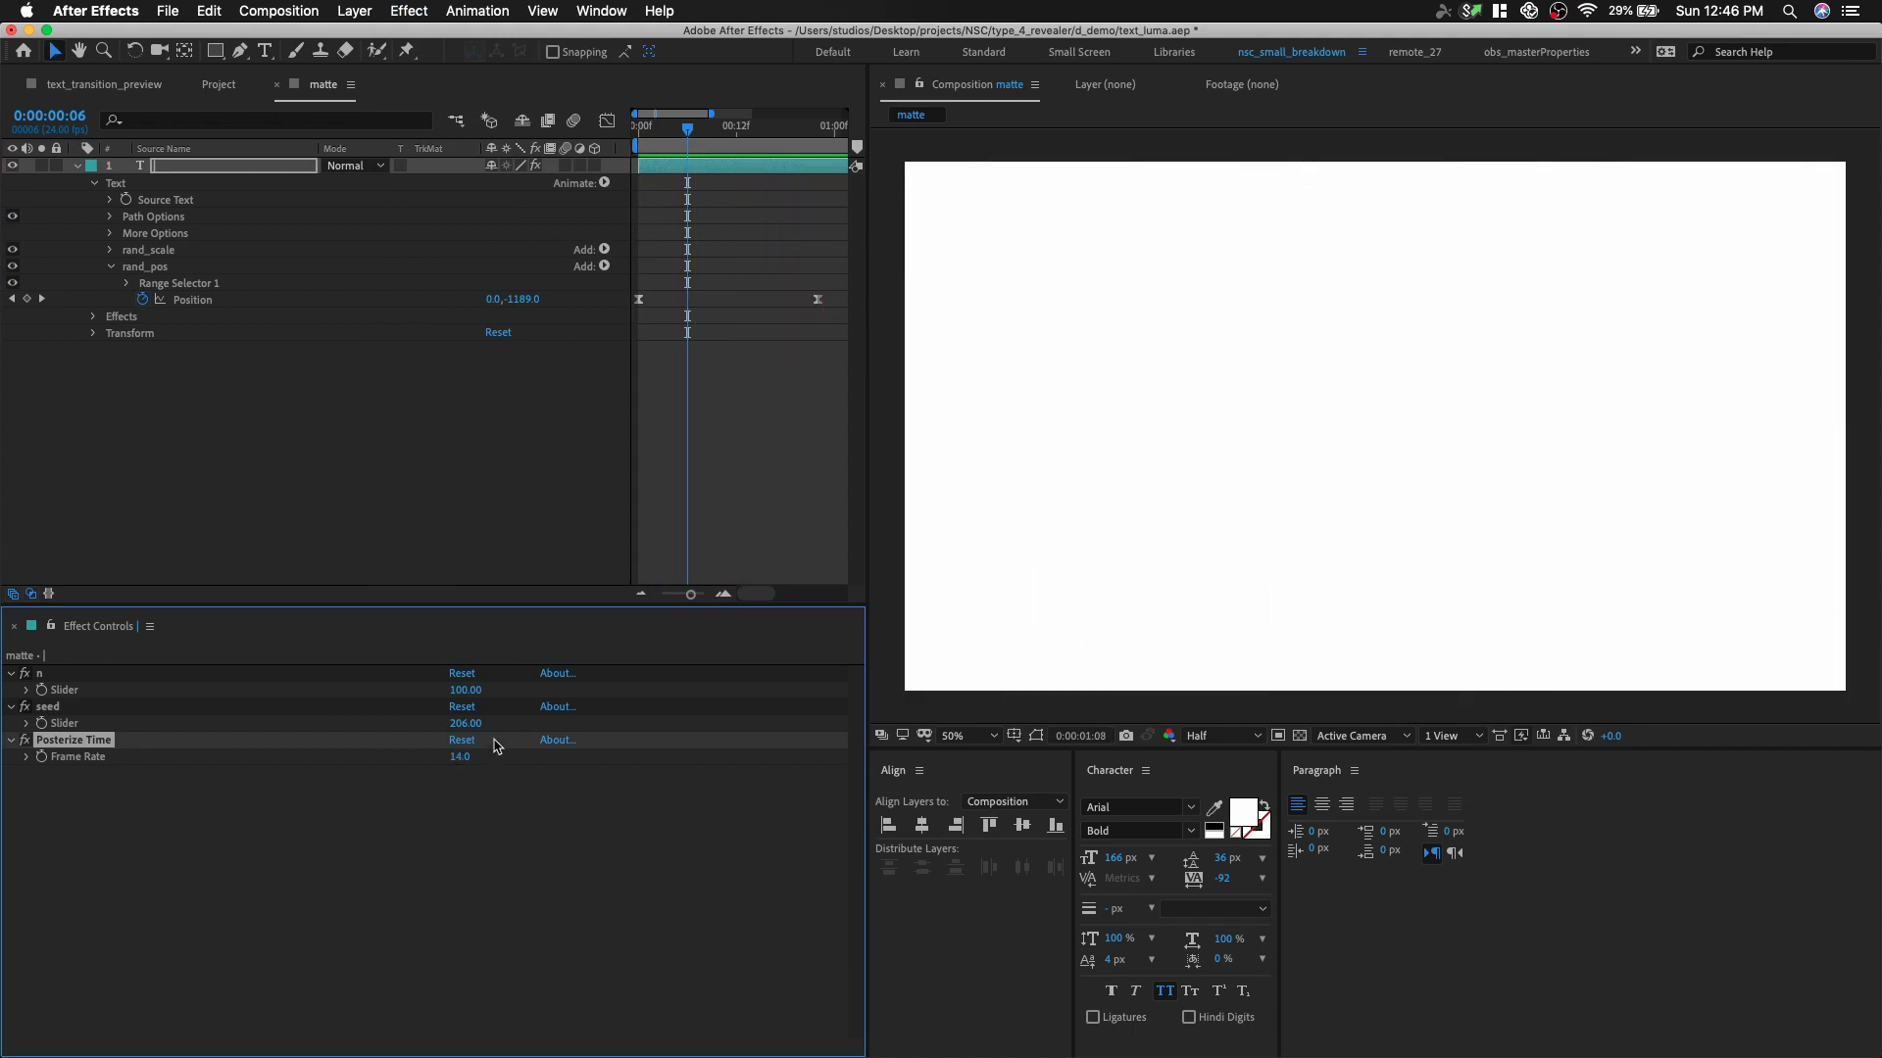
left_click(490, 414)
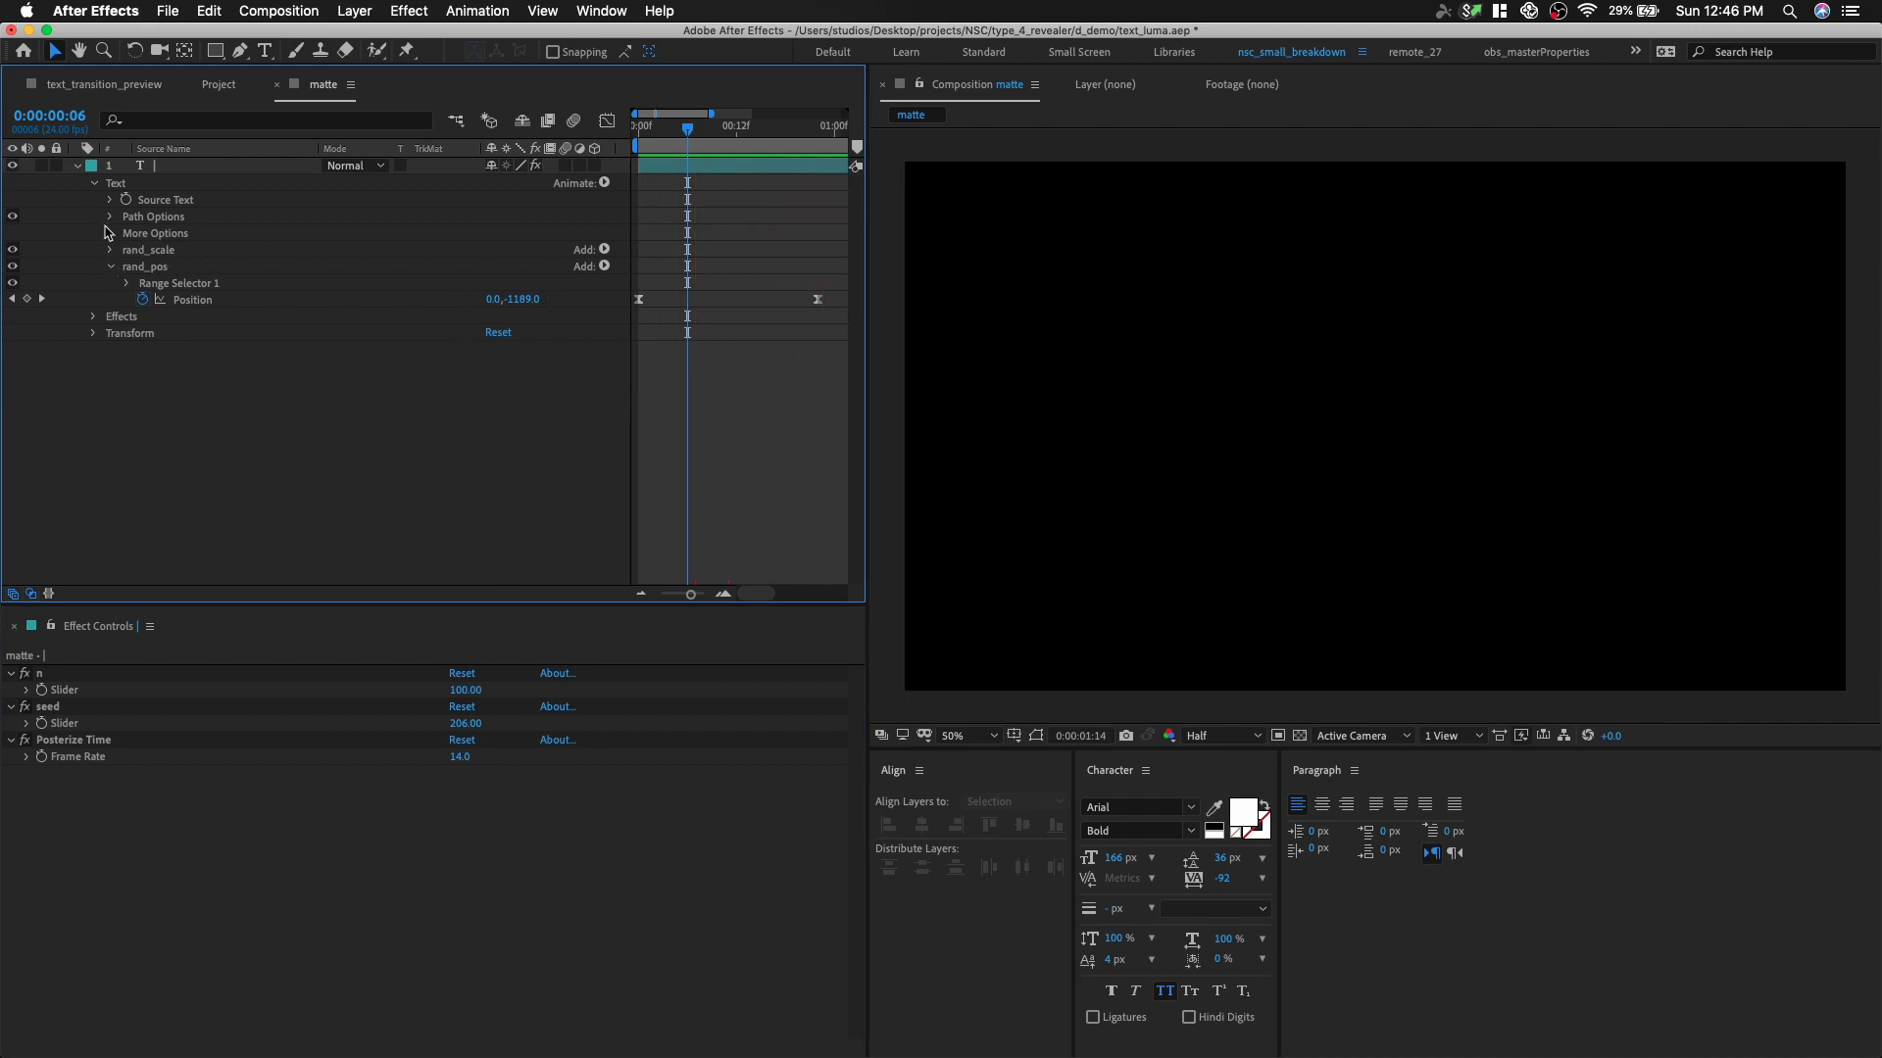
left_click(110, 267)
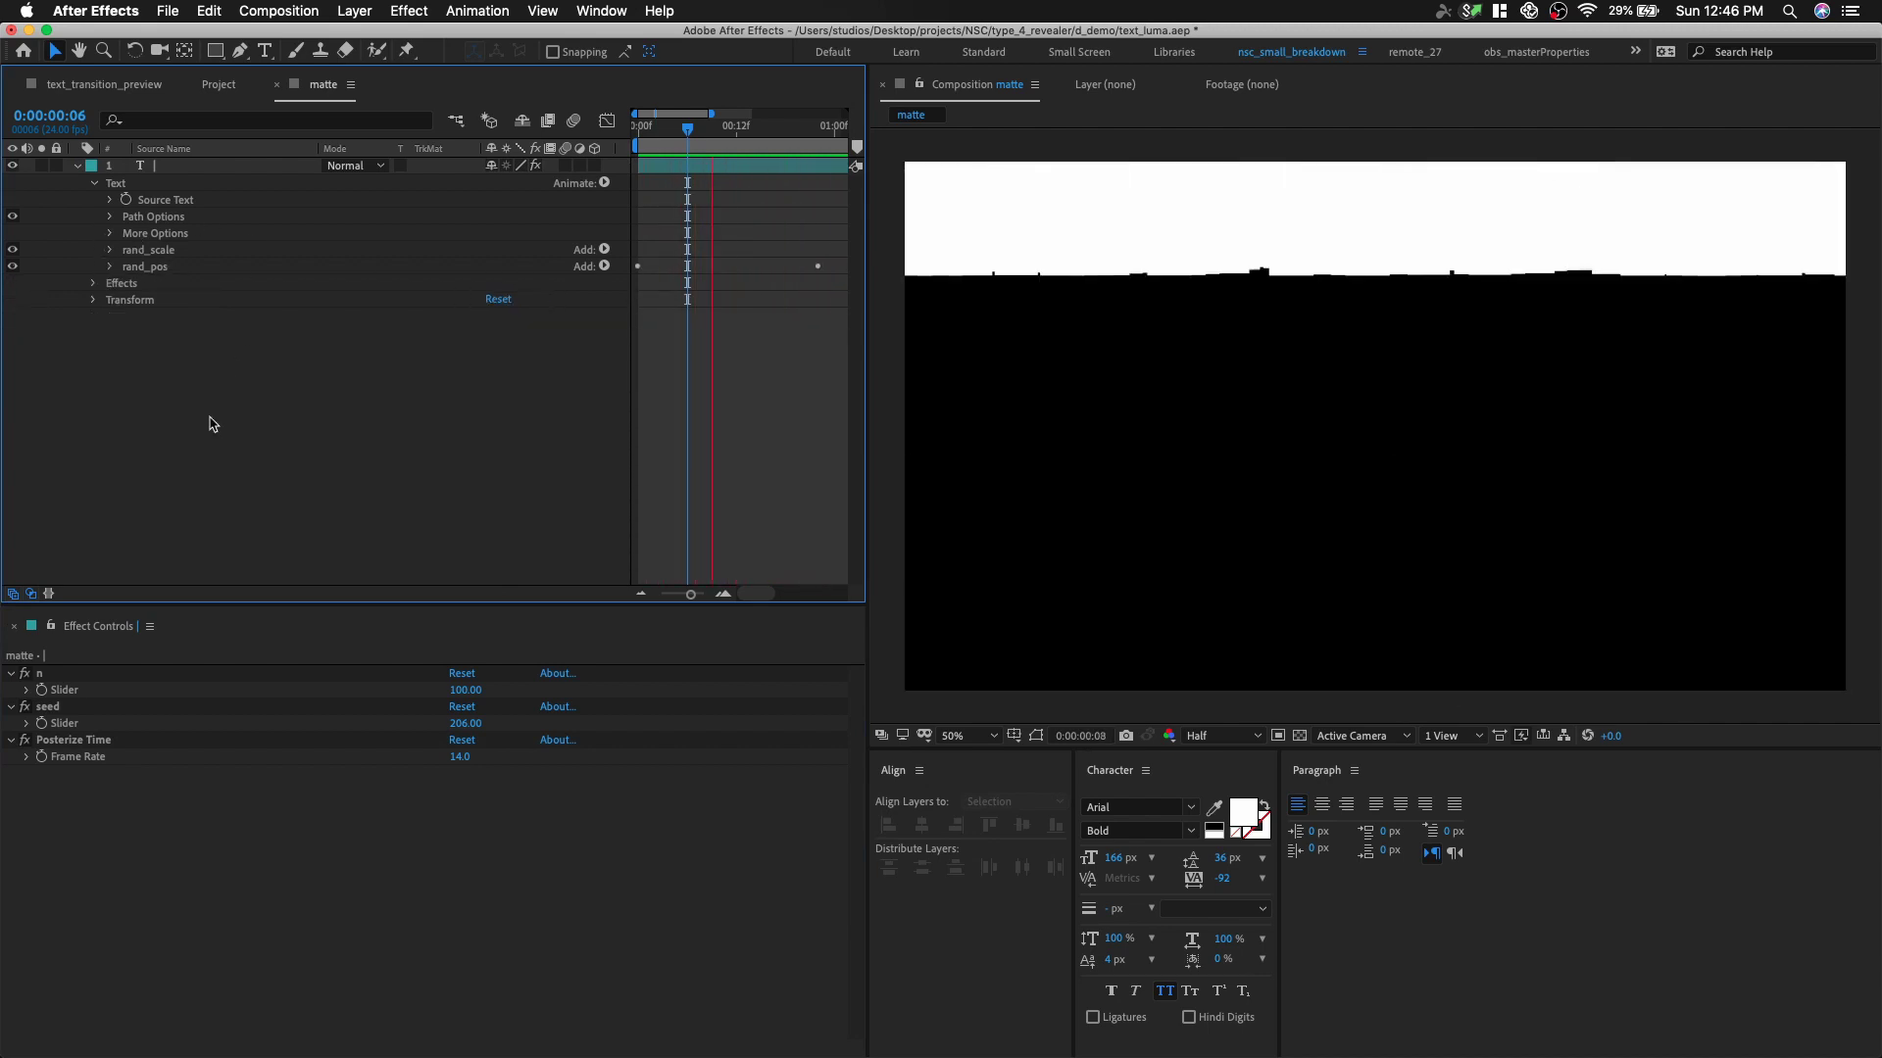
- Create a new composition, Comp 1, containing a purple solid layer
key("super+n")
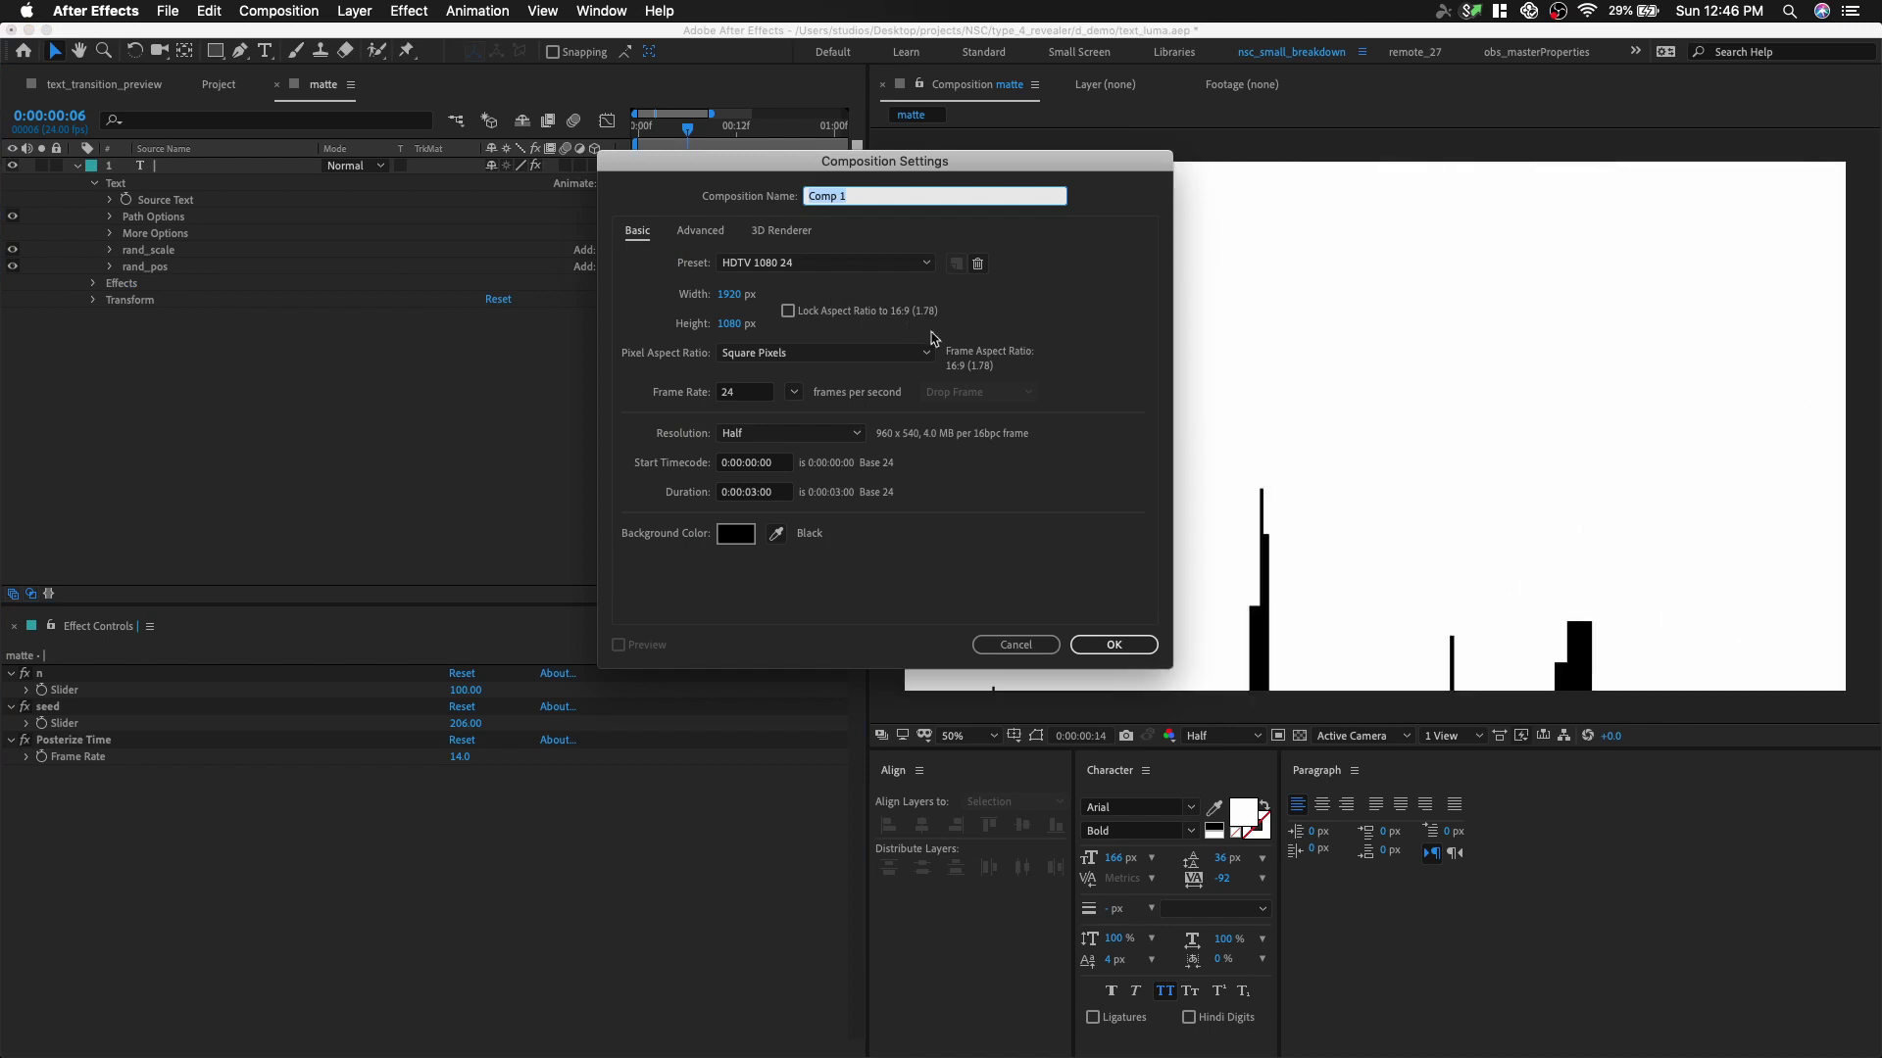
key("Return")
key("super+y")
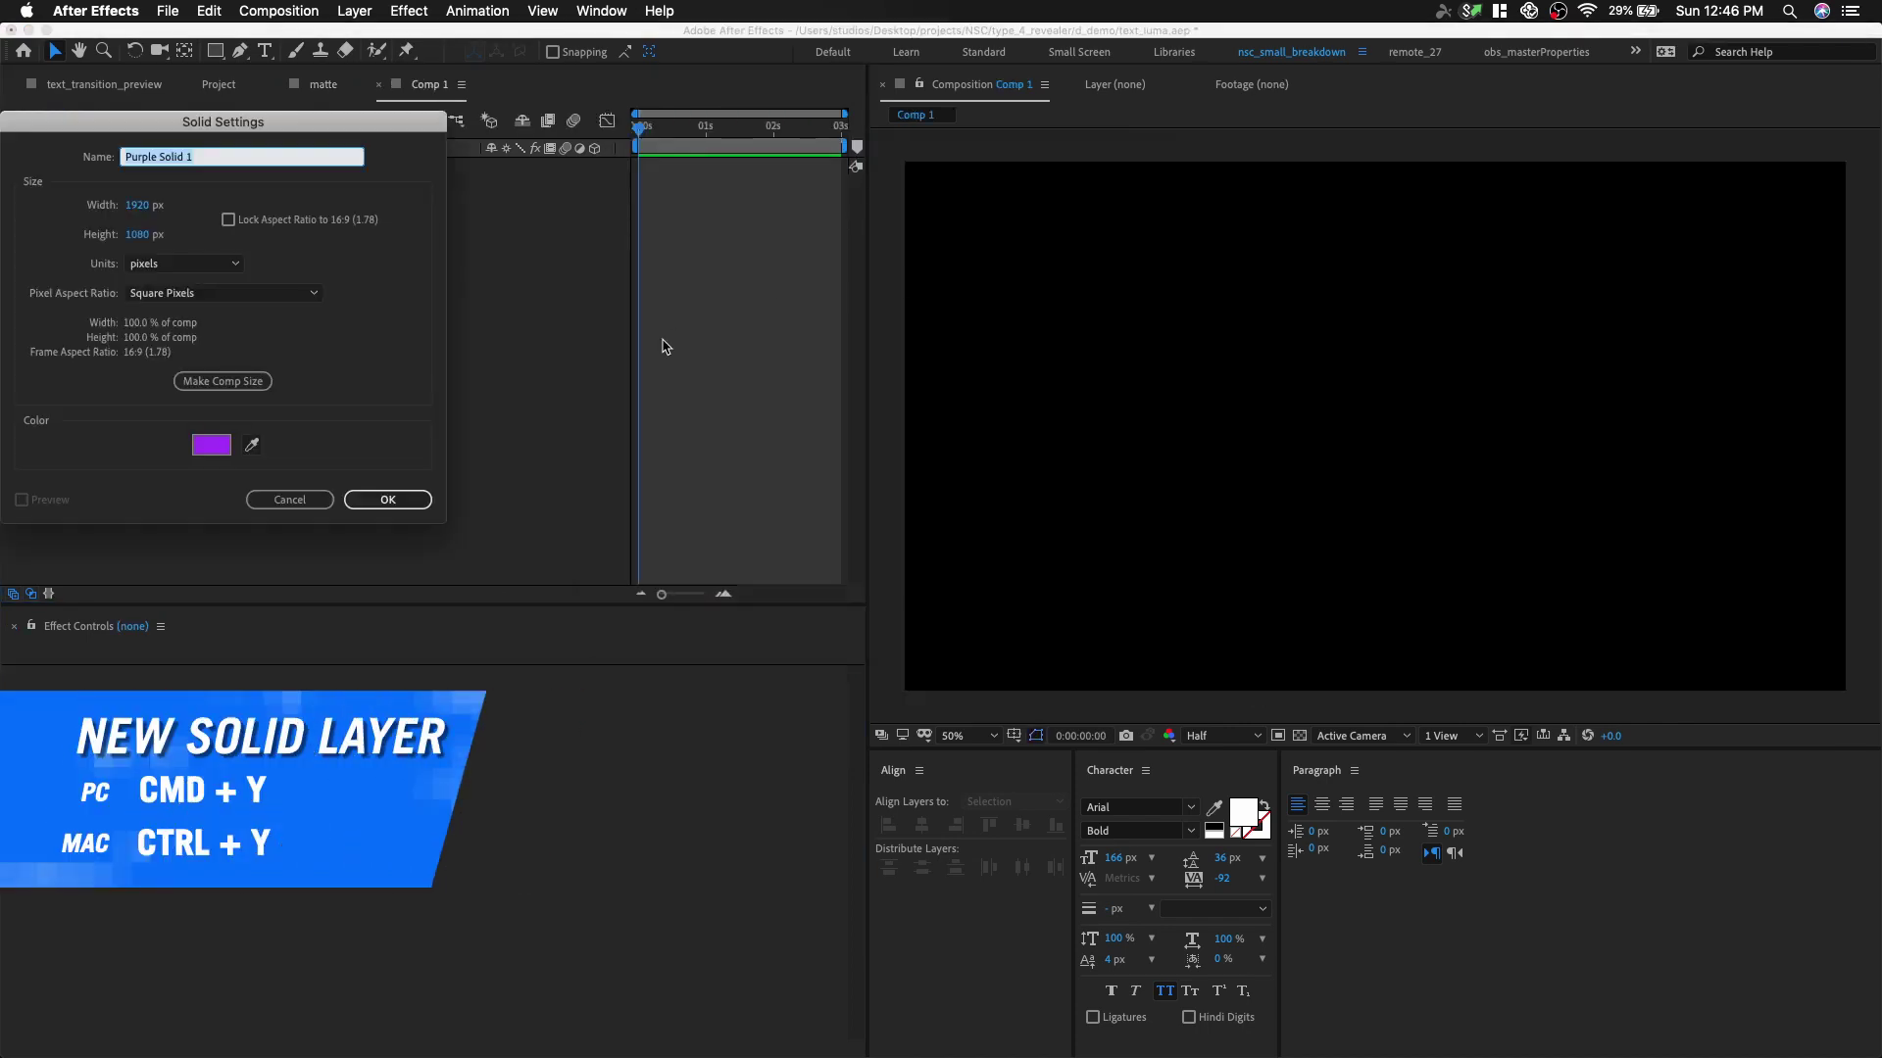
key("Return")
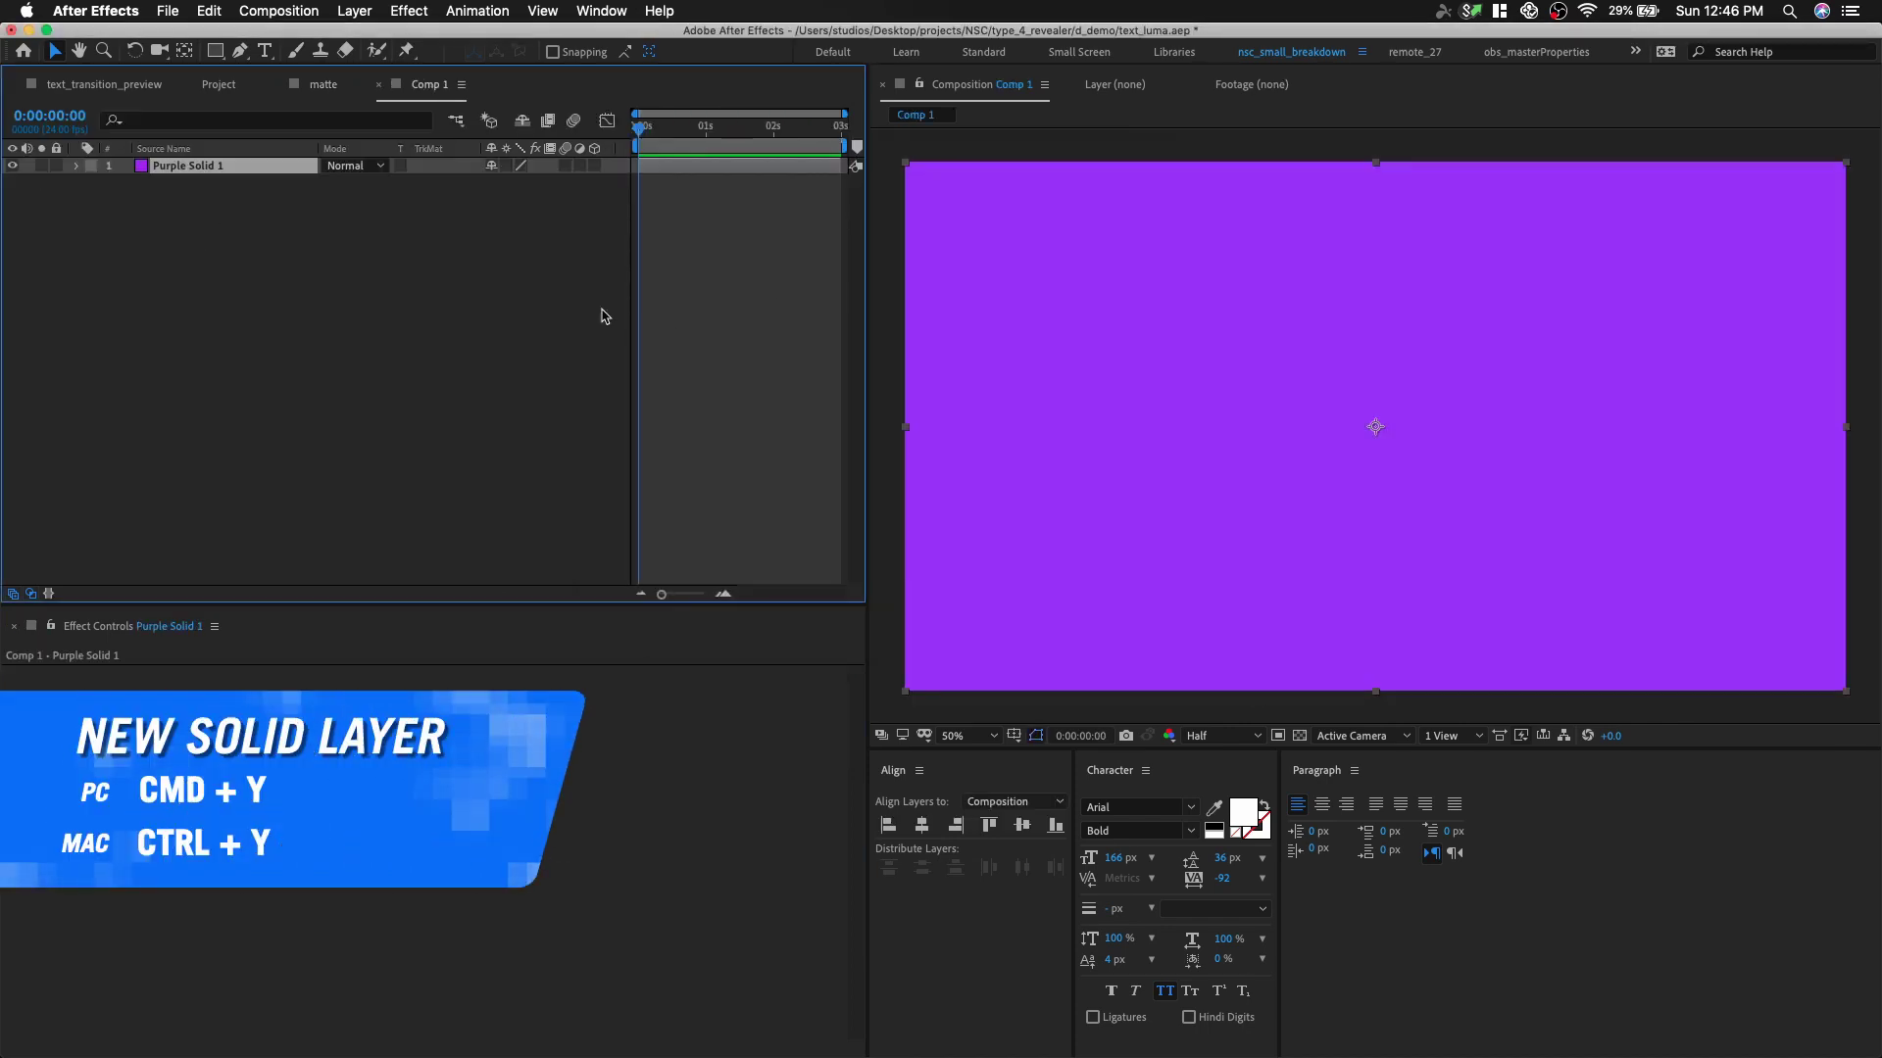
- Add the matte composition from the Project panel into Comp 1
left_click(219, 84)
left_click(73, 380)
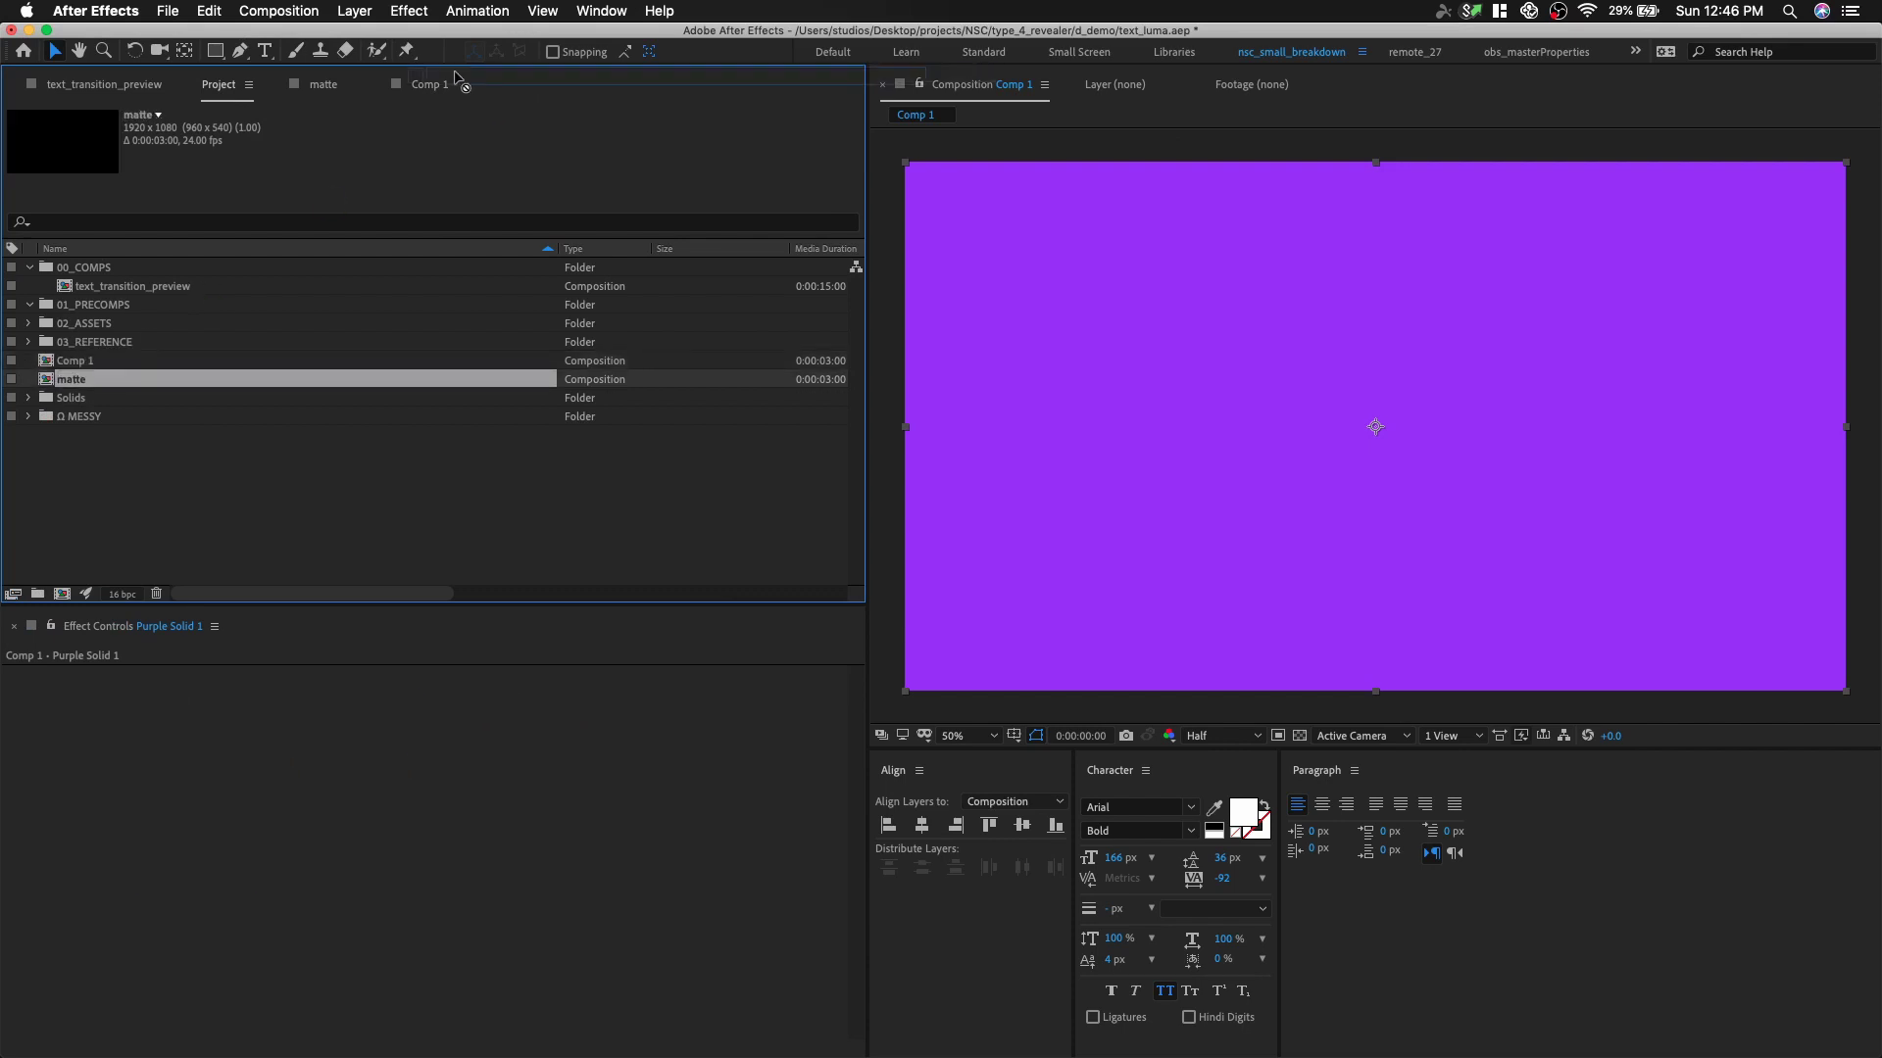
left_click_drag(434, 82, 260, 284)
left_click(261, 199)
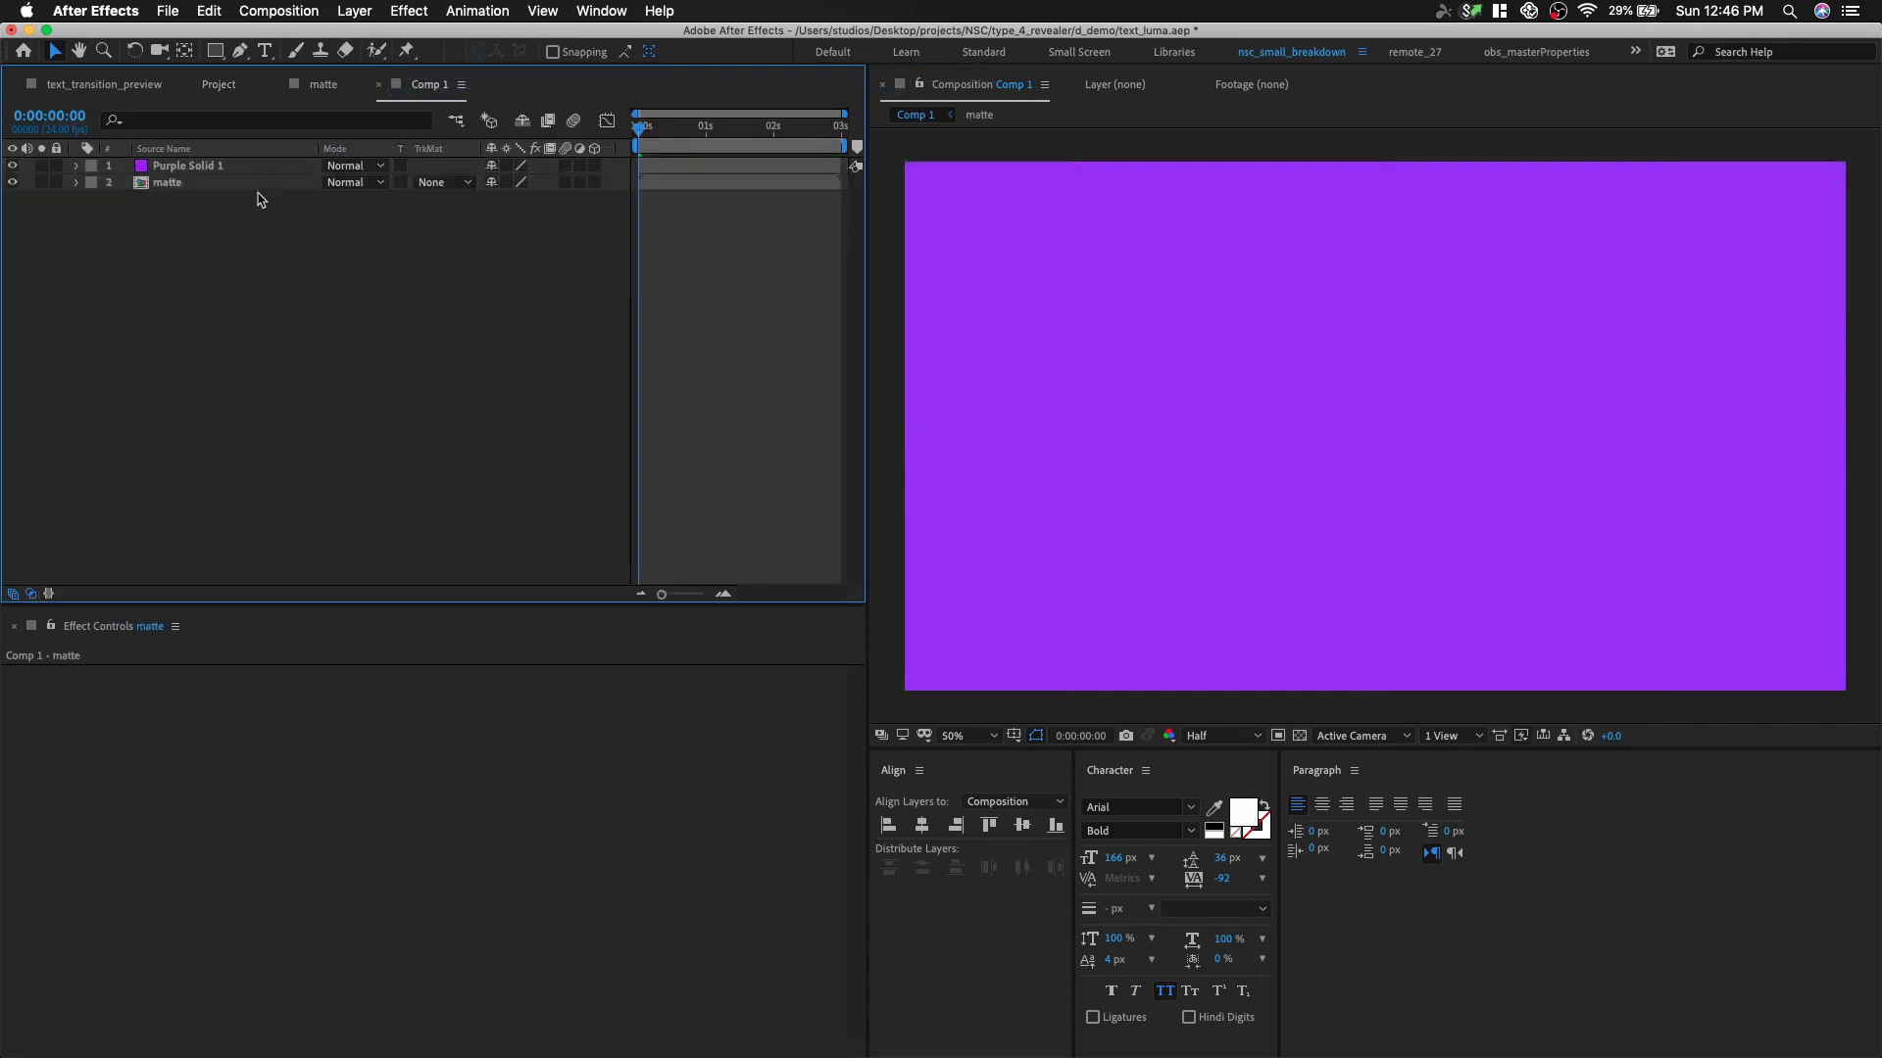
- Place matte above Purple Solid 1 and set the solid's Track Matte to Alpha Matte 'matte'
left_click_drag(265, 184, 272, 172)
left_click(448, 184)
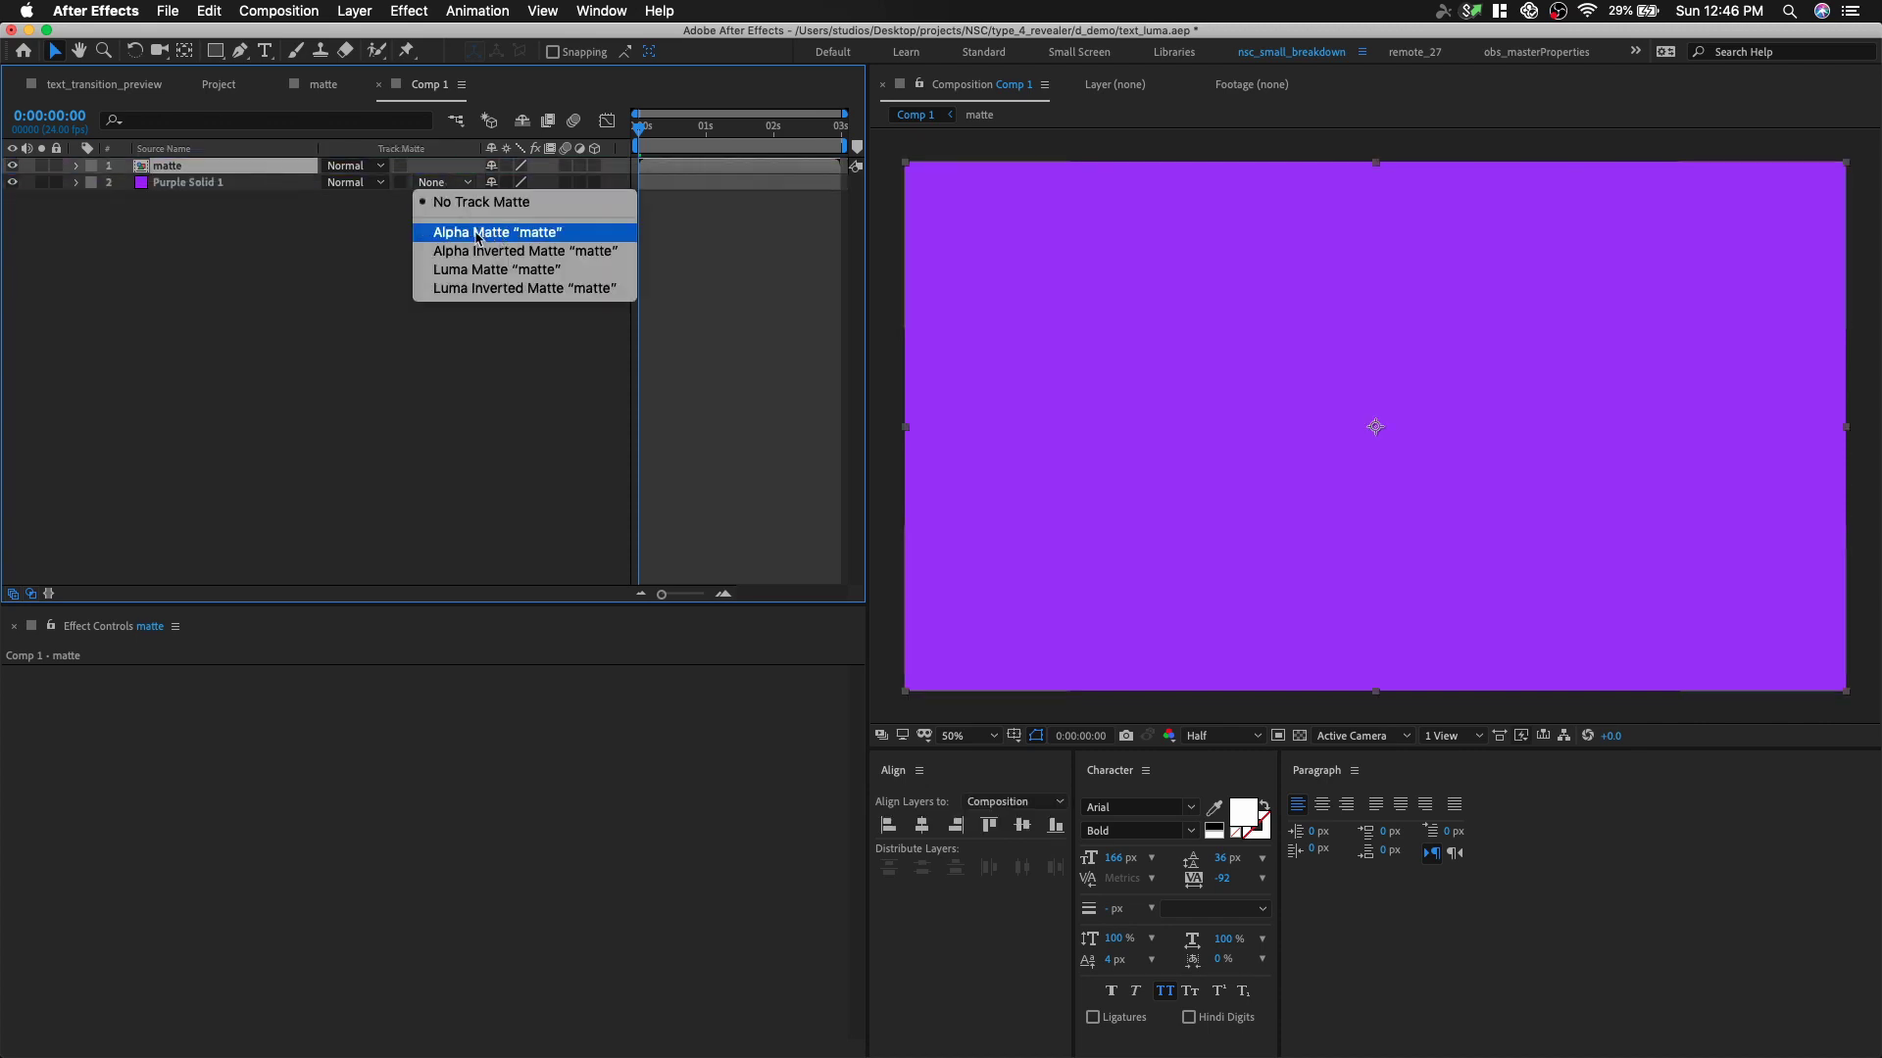
left_click(307, 184)
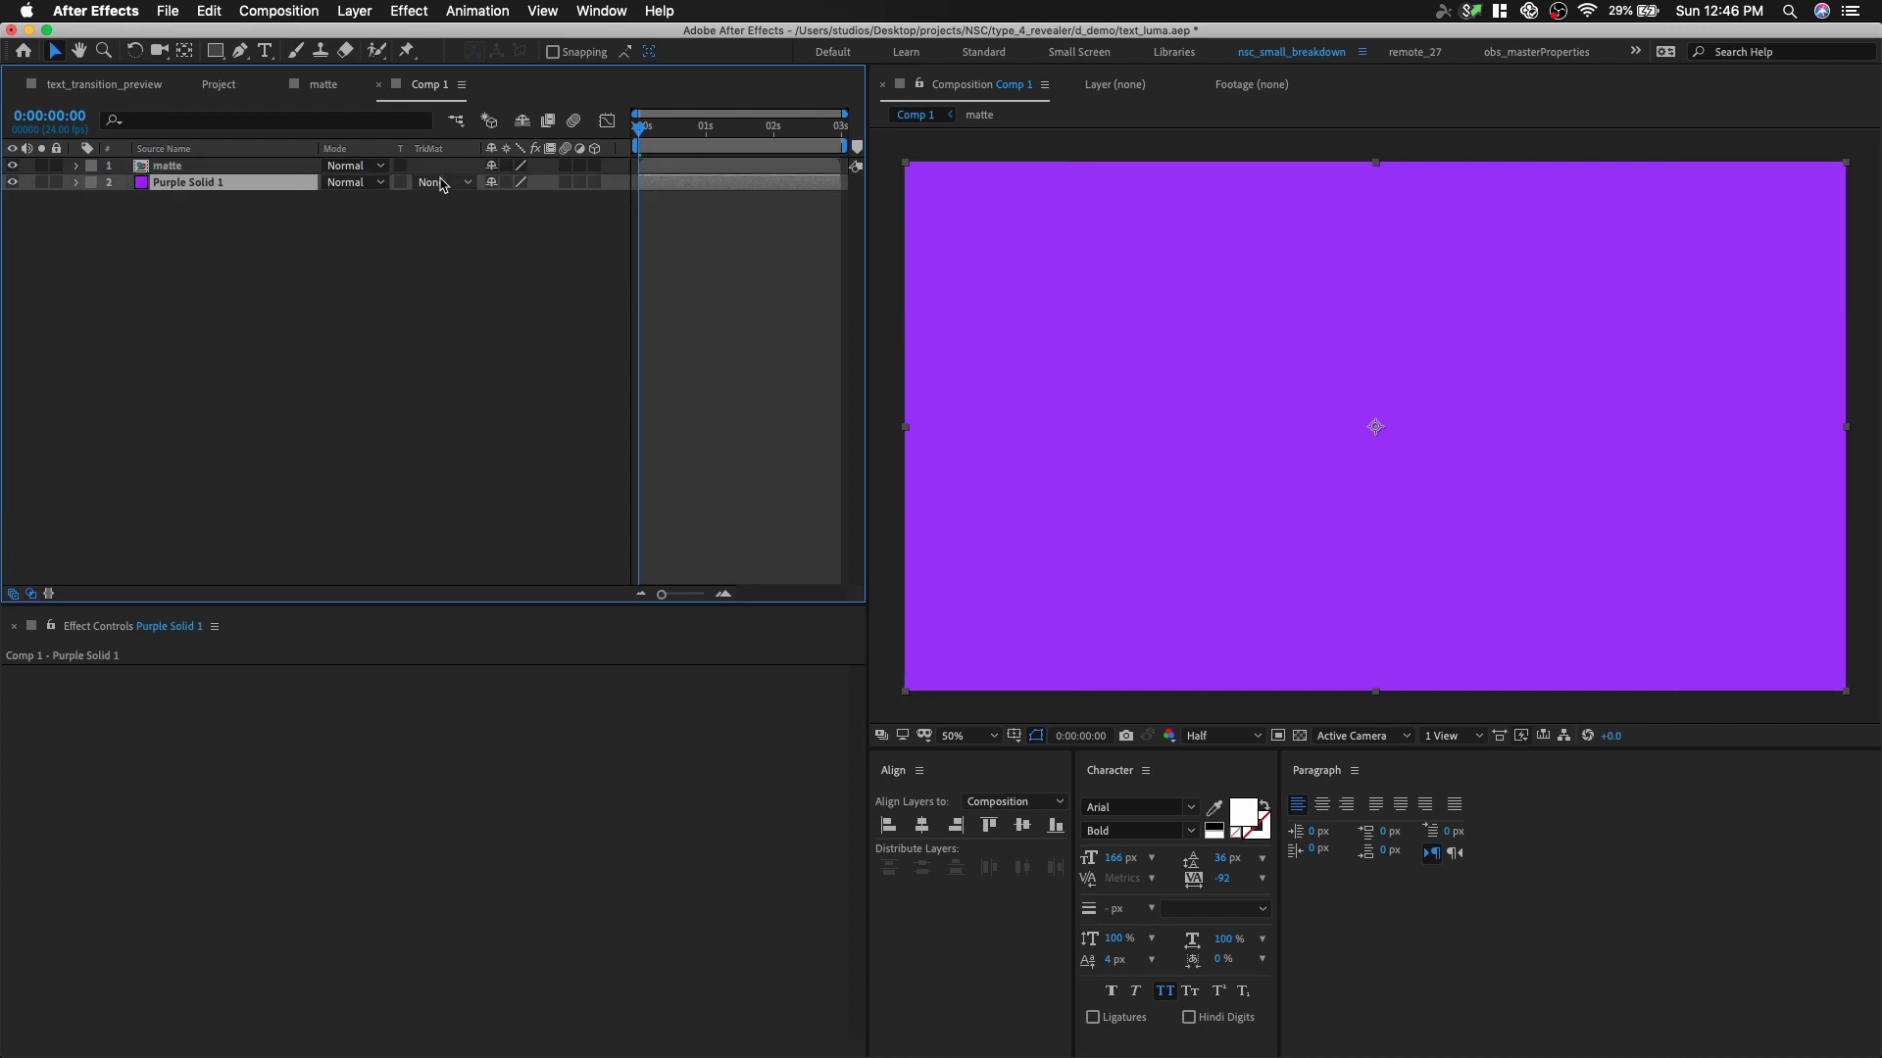
left_click(443, 183)
left_click(471, 233)
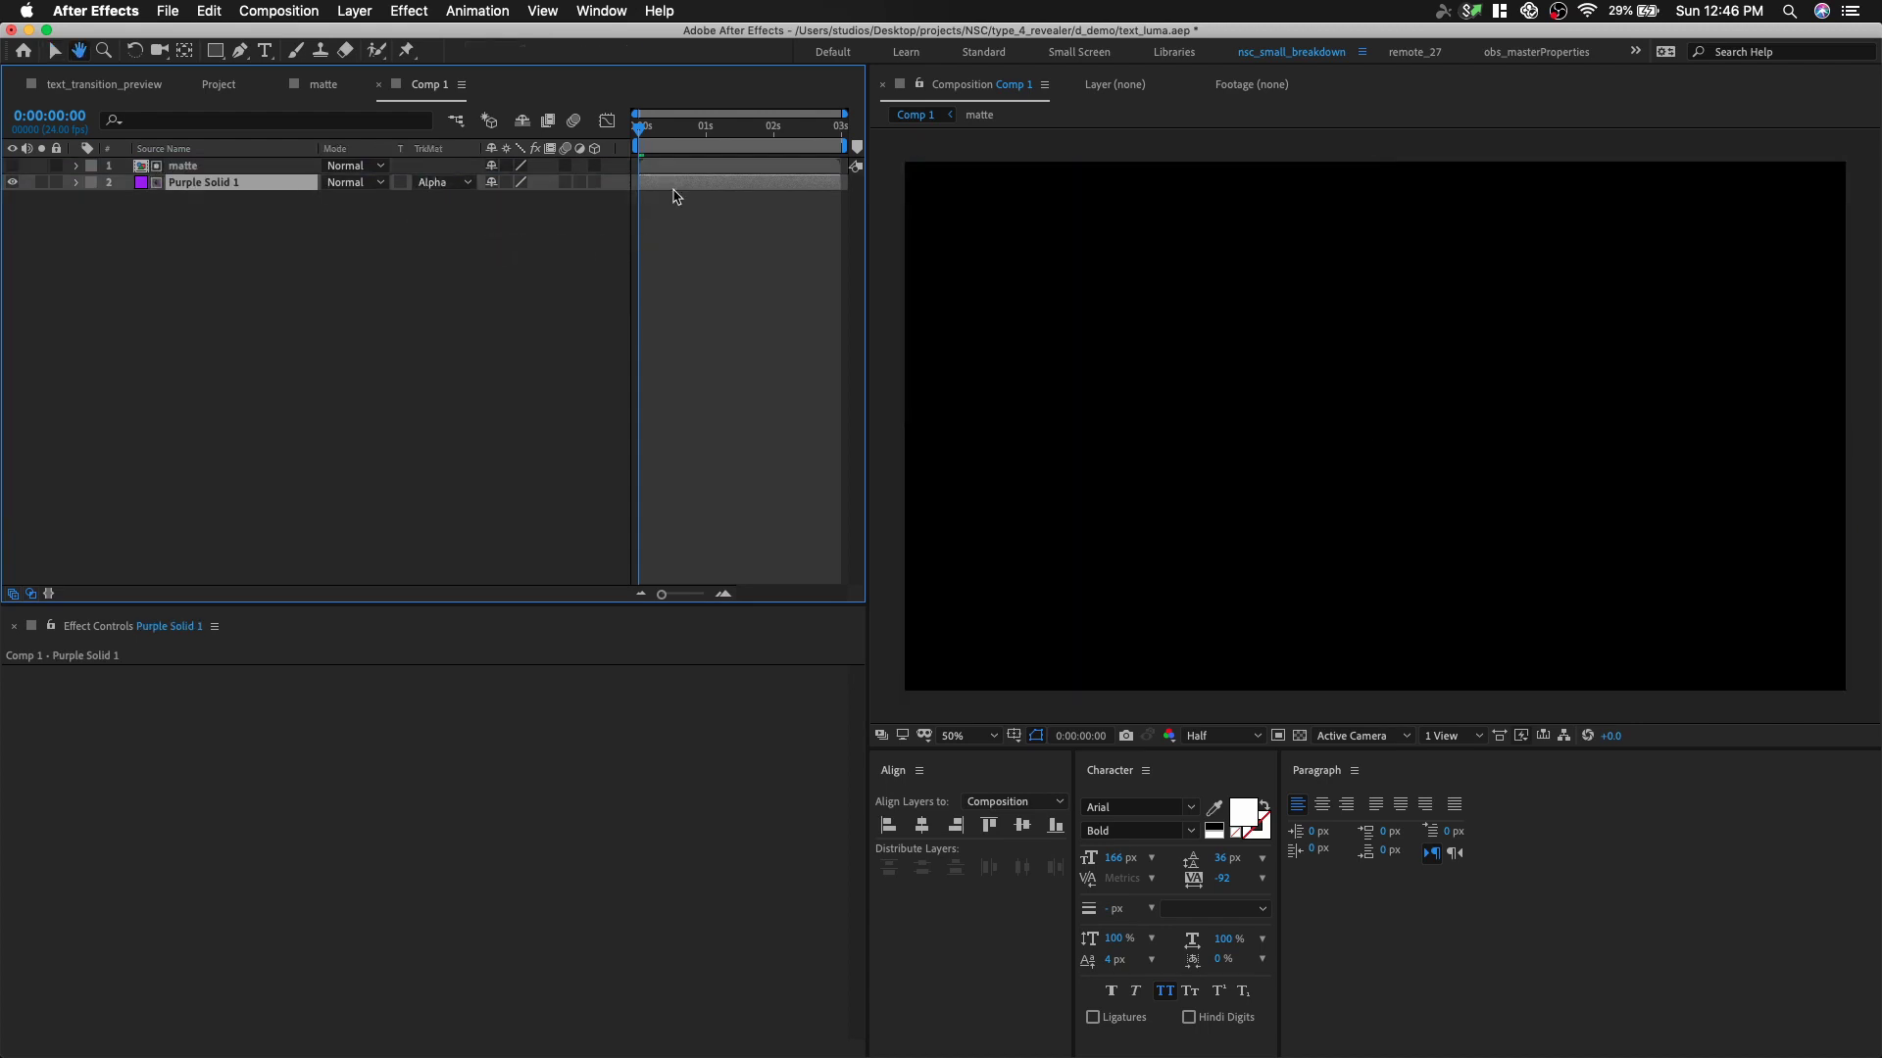
- Preview the purple bars revealed by the matte from around one second
key("space")
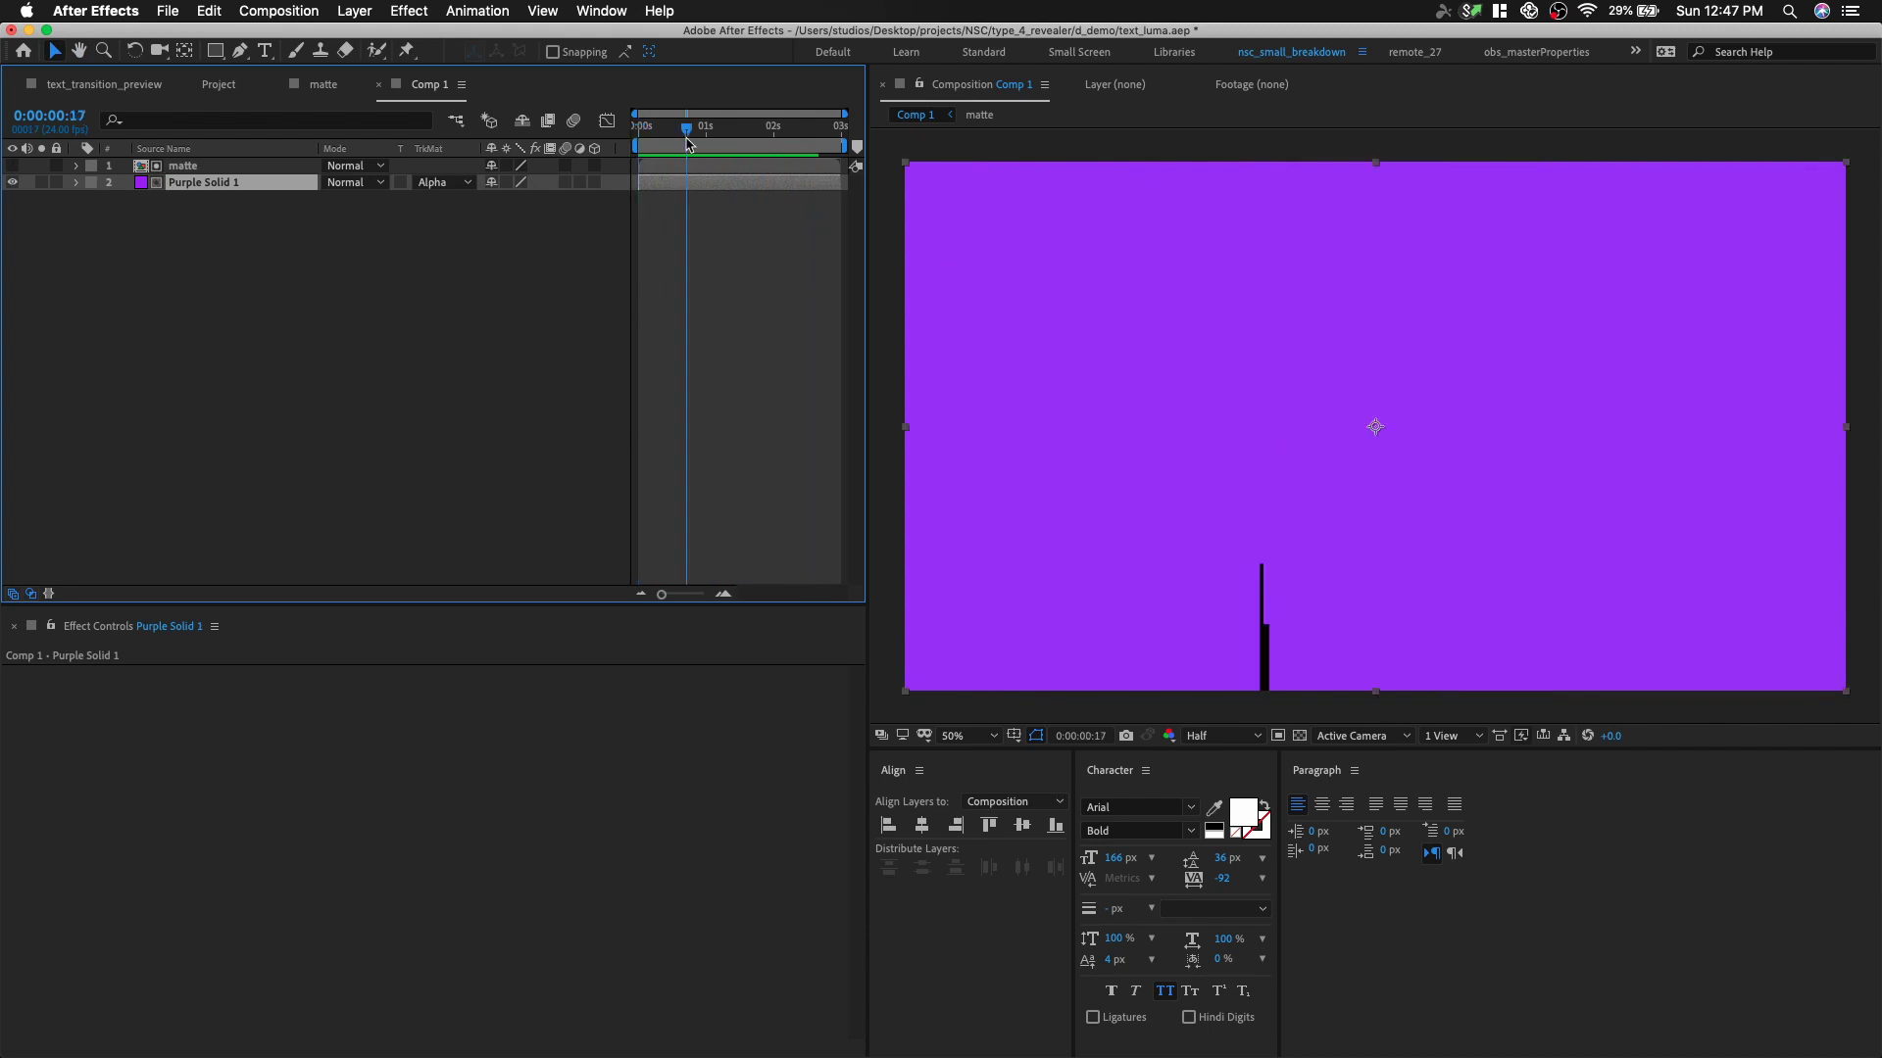
left_click_drag(704, 144, 716, 146)
key("space")
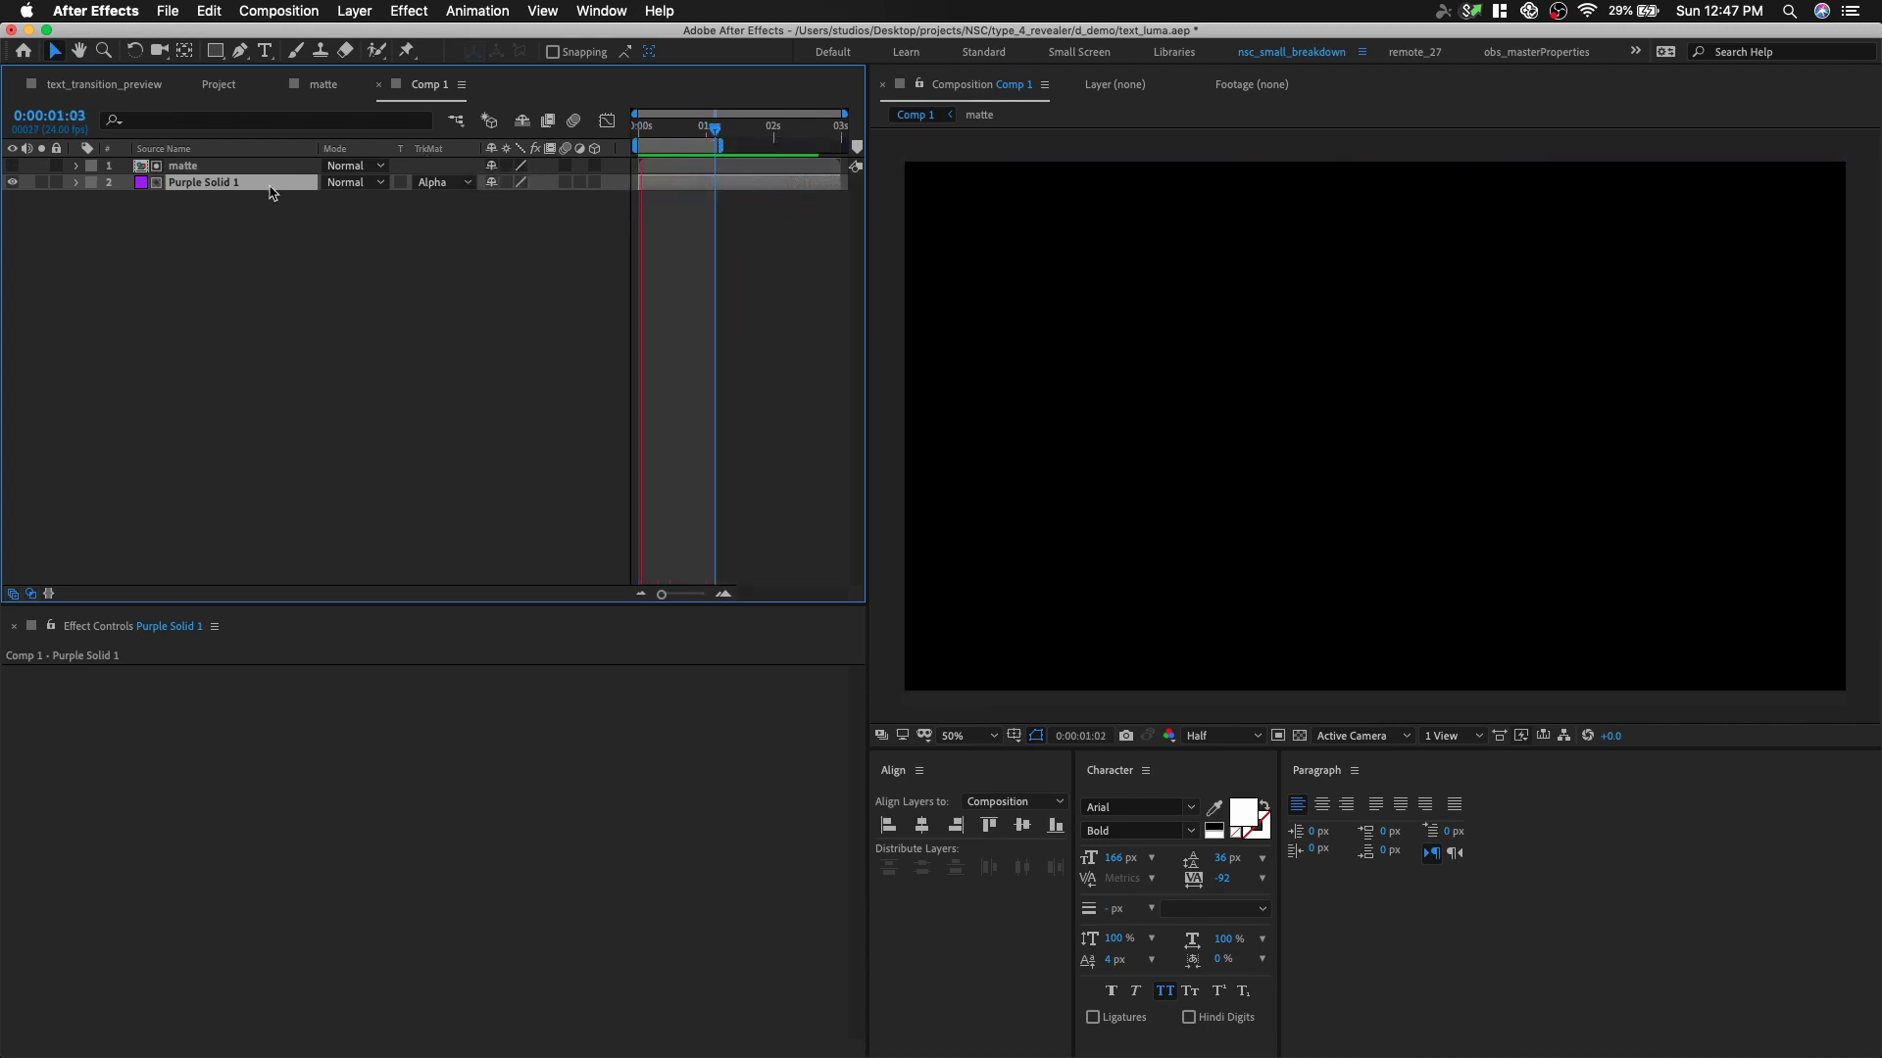
- Create a yellow-green CEDE06 solid named BG
left_click(260, 231)
key("super+y")
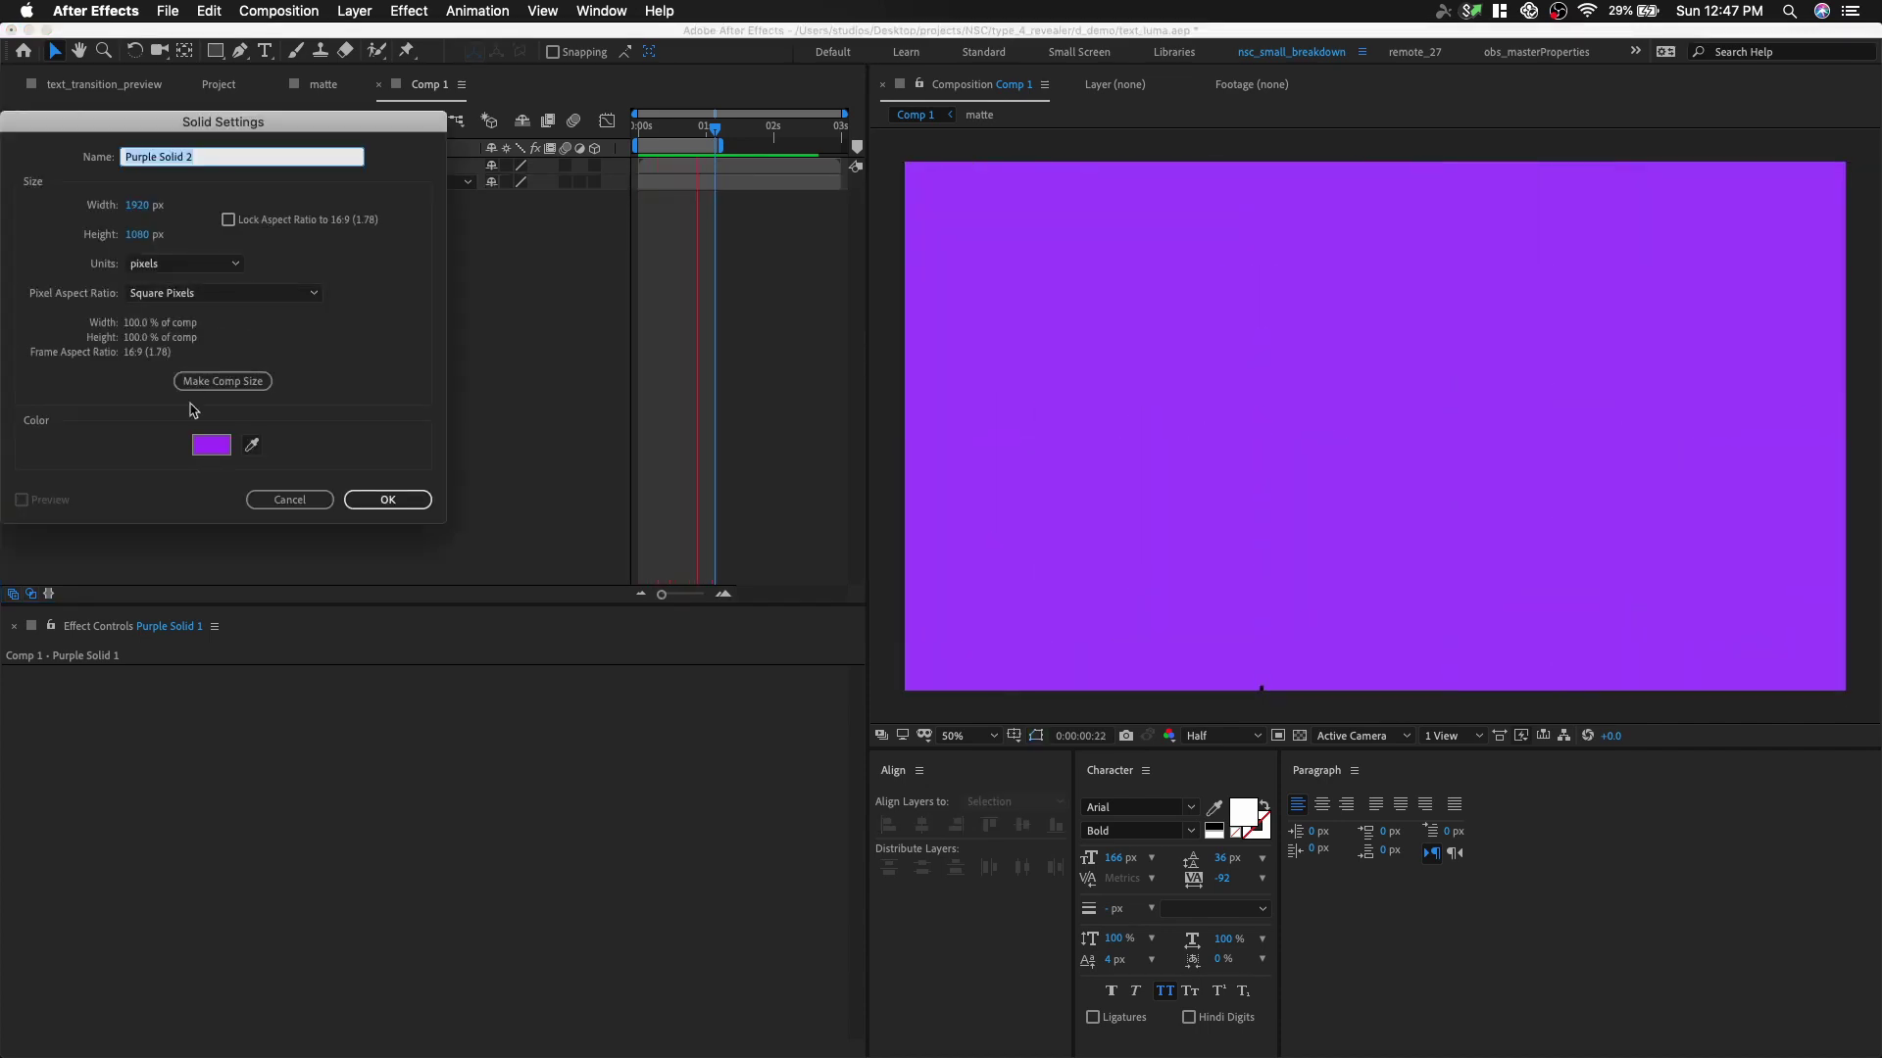
left_click(210, 445)
left_click(265, 302)
left_click_drag(264, 302, 288, 362)
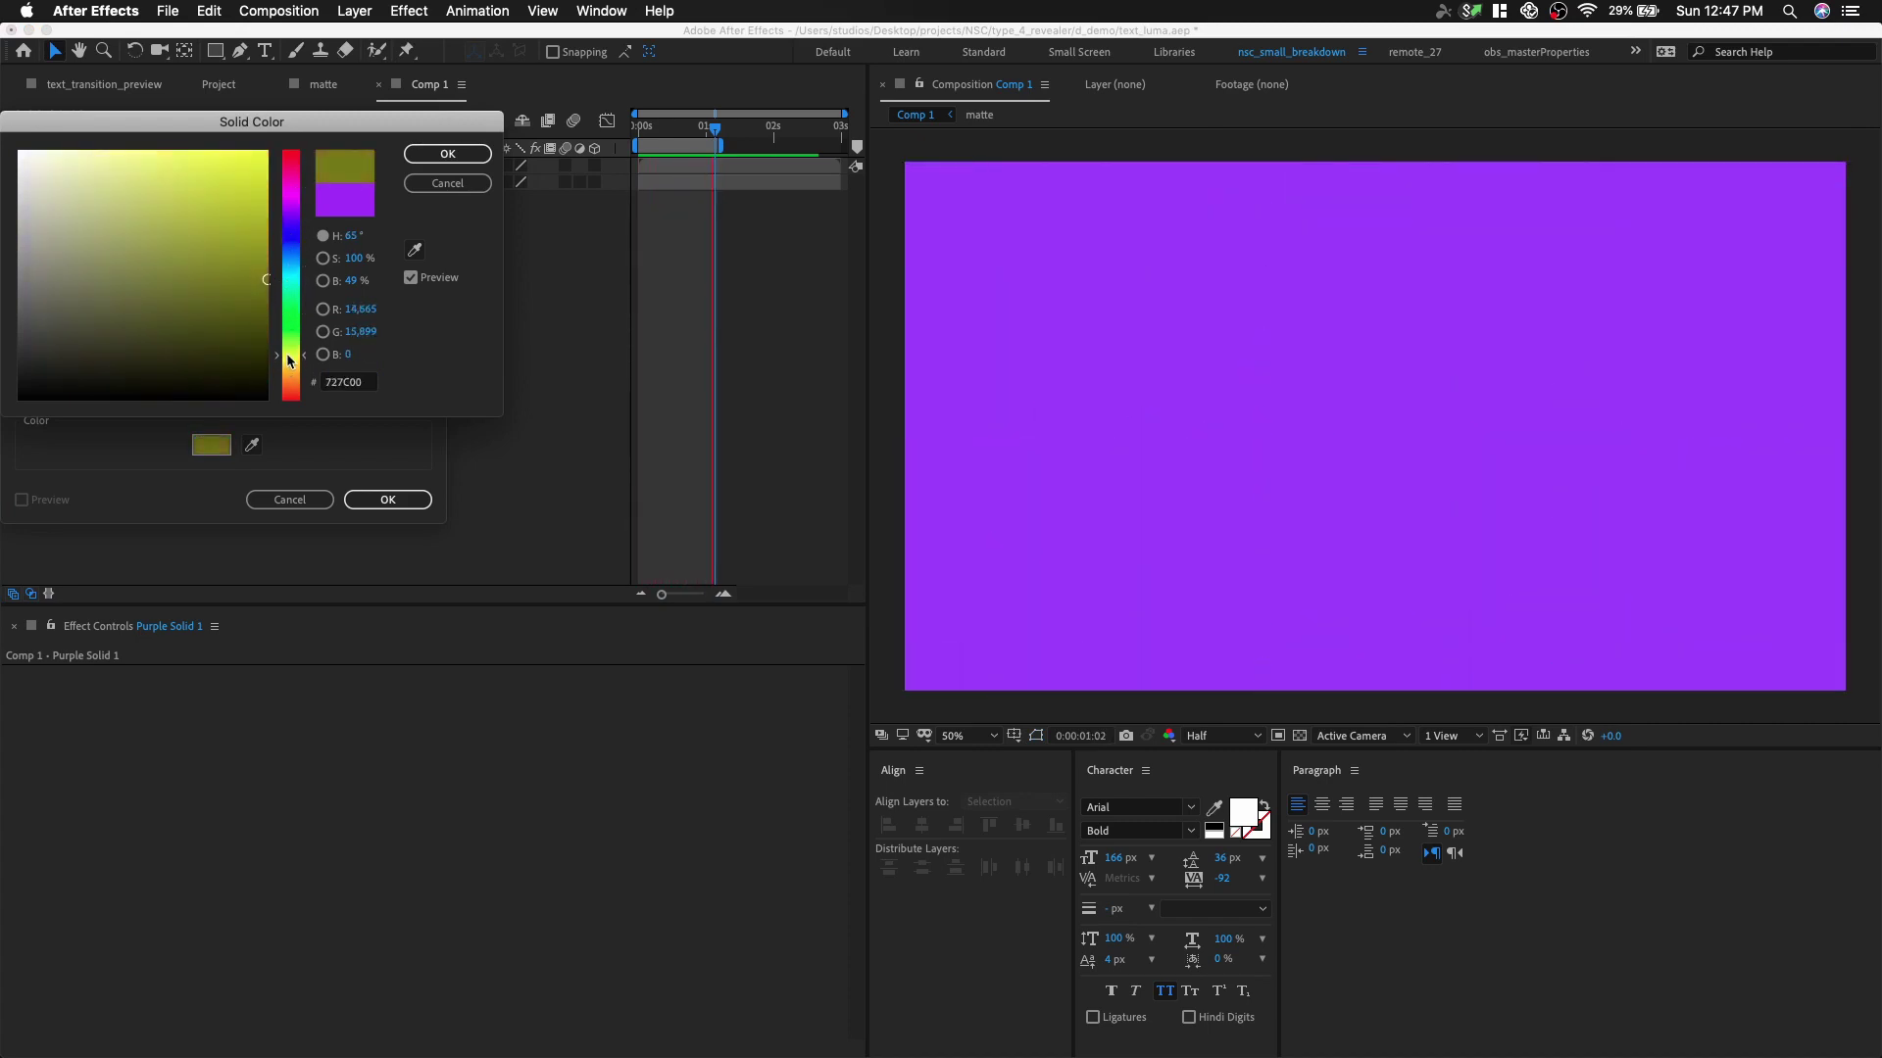
left_click_drag(266, 285, 261, 183)
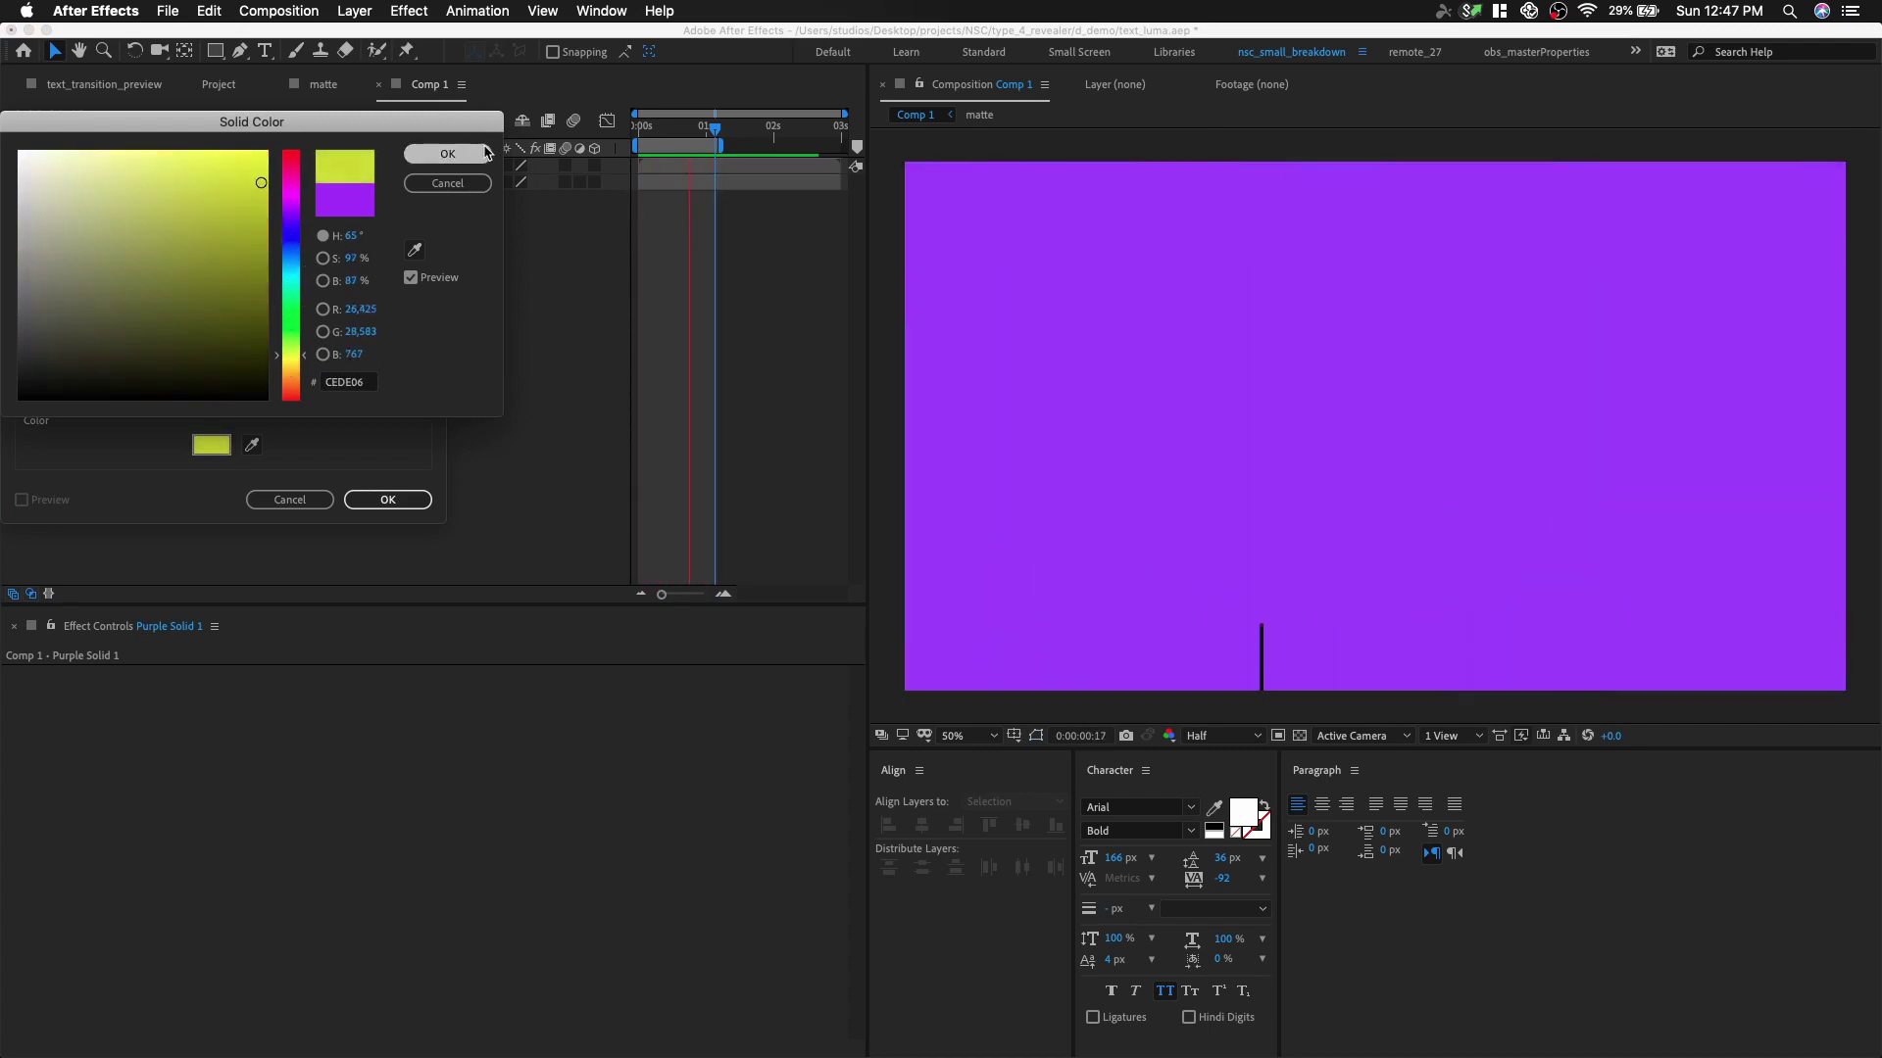
left_click(447, 154)
left_click(239, 157)
type("BG")
key("Return")
- Move BG below Purple Solid 1 and preview the bars over the background
left_click_drag(150, 175, 151, 226)
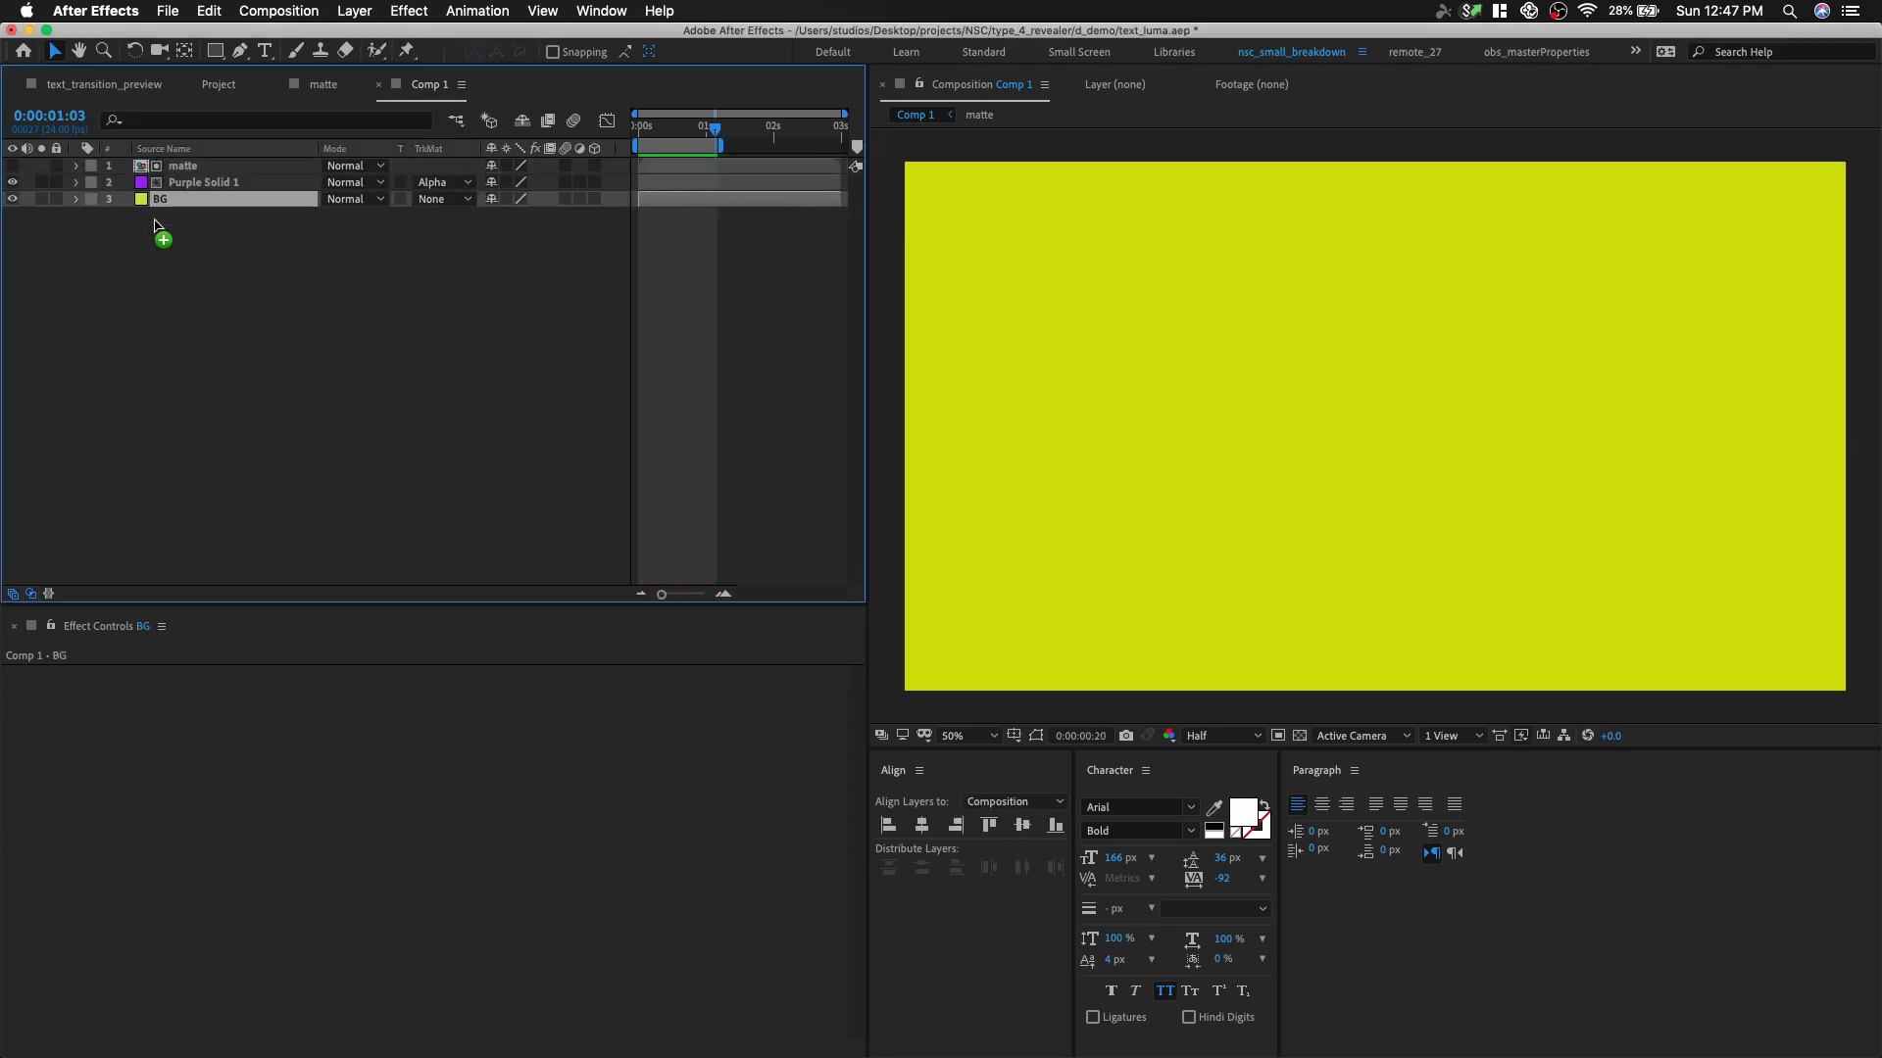
key("space")
left_click(213, 185)
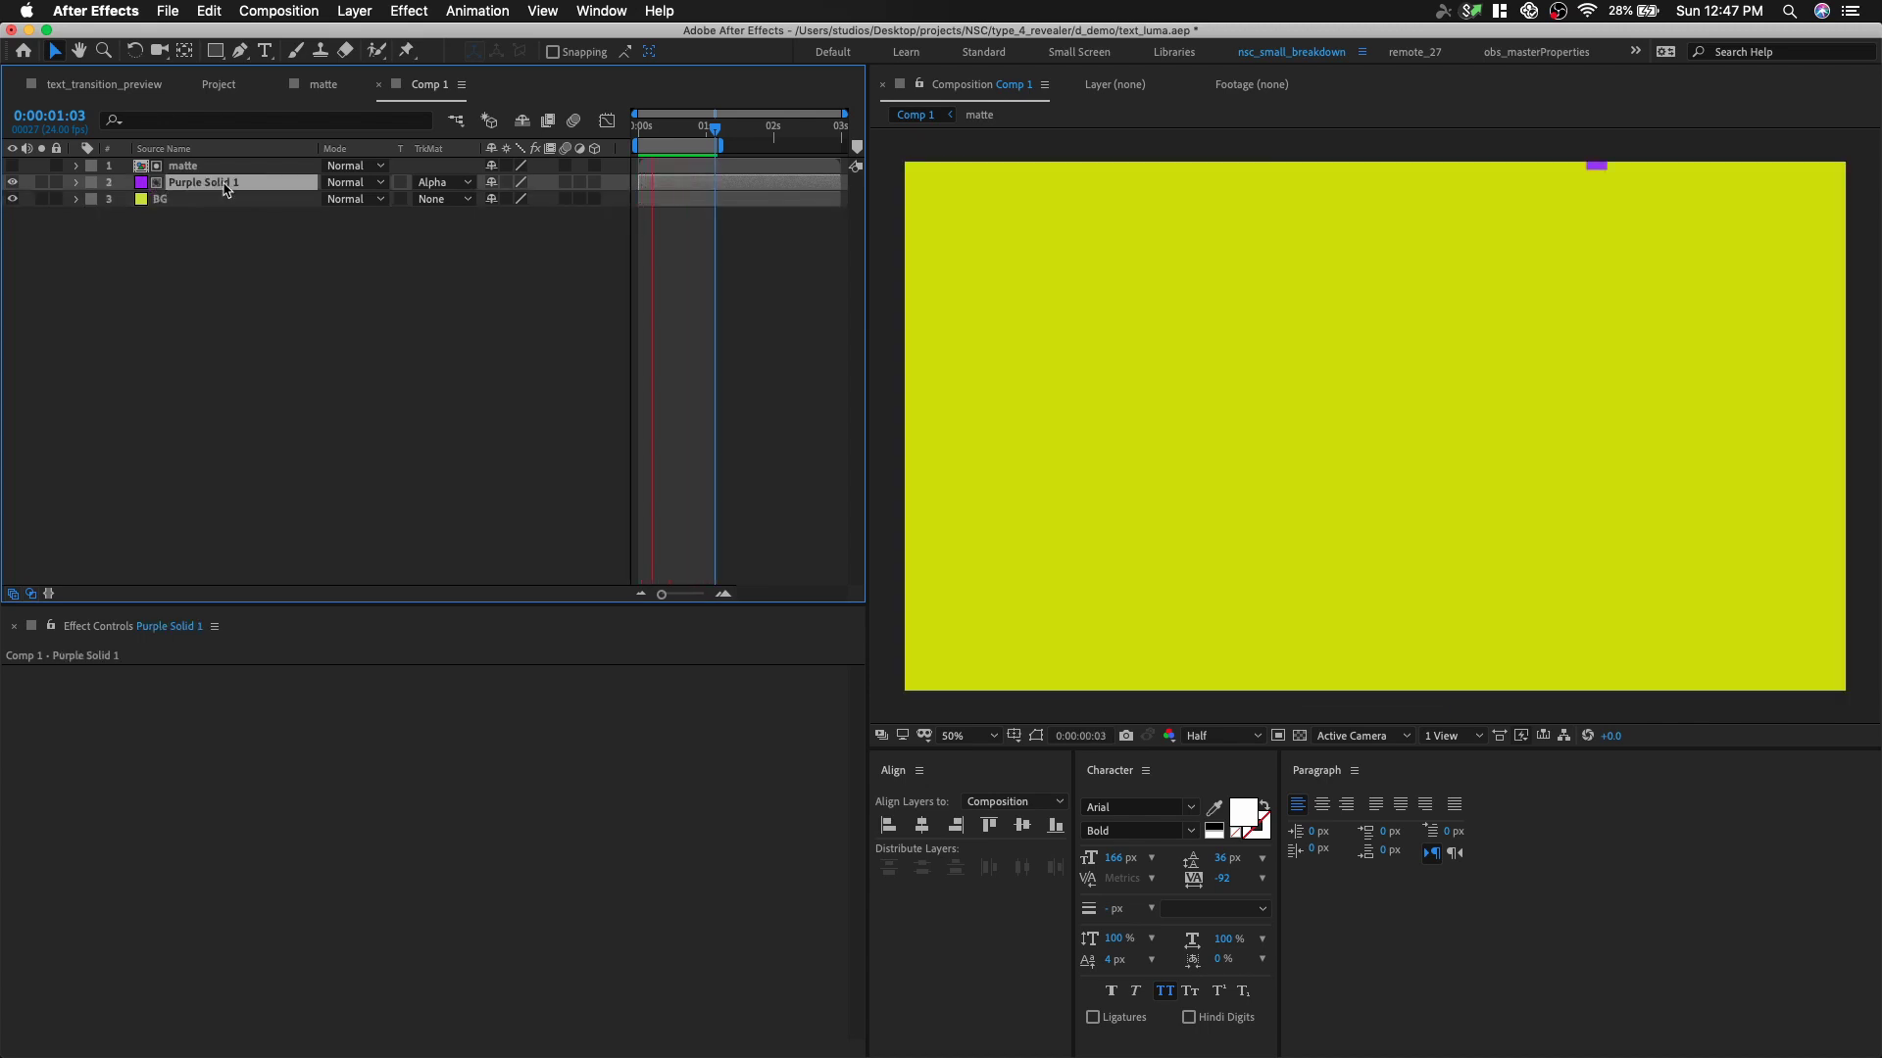
- Add a Drop Shadow effect to the matte layer
left_click(191, 165)
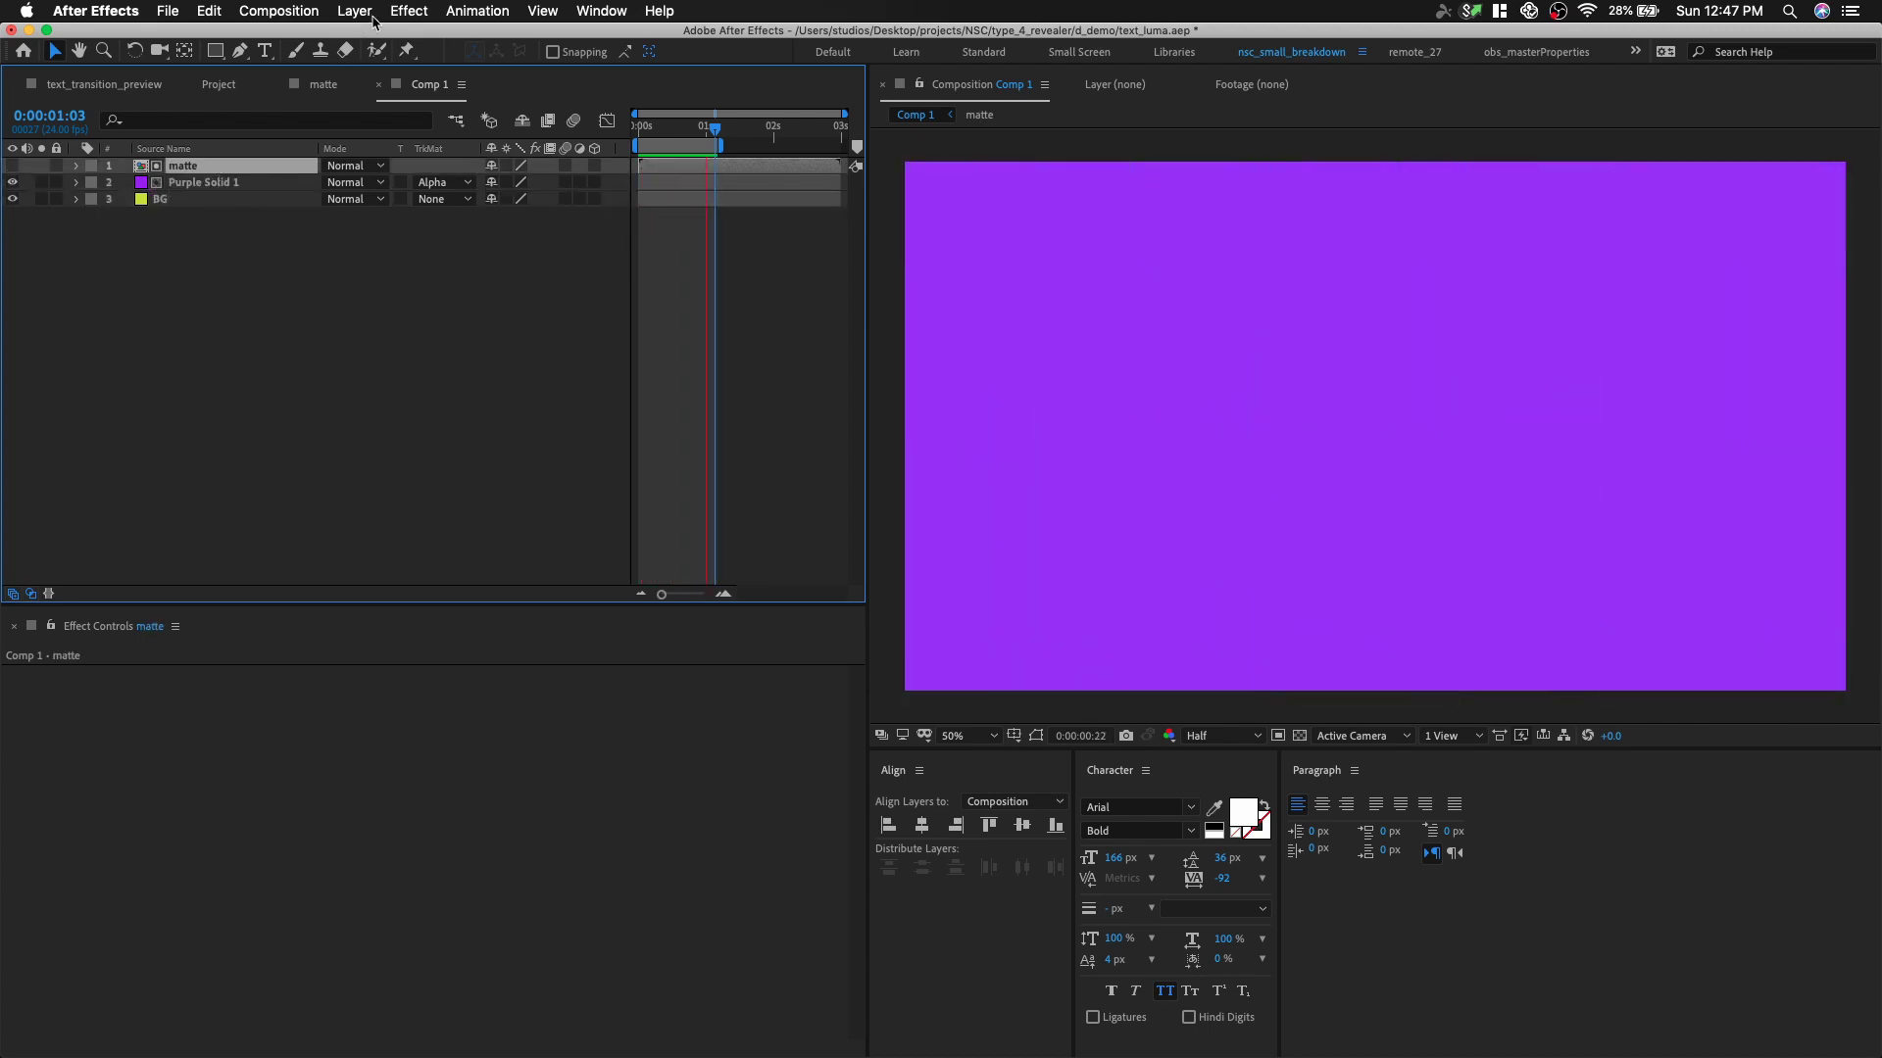
left_click(391, 13)
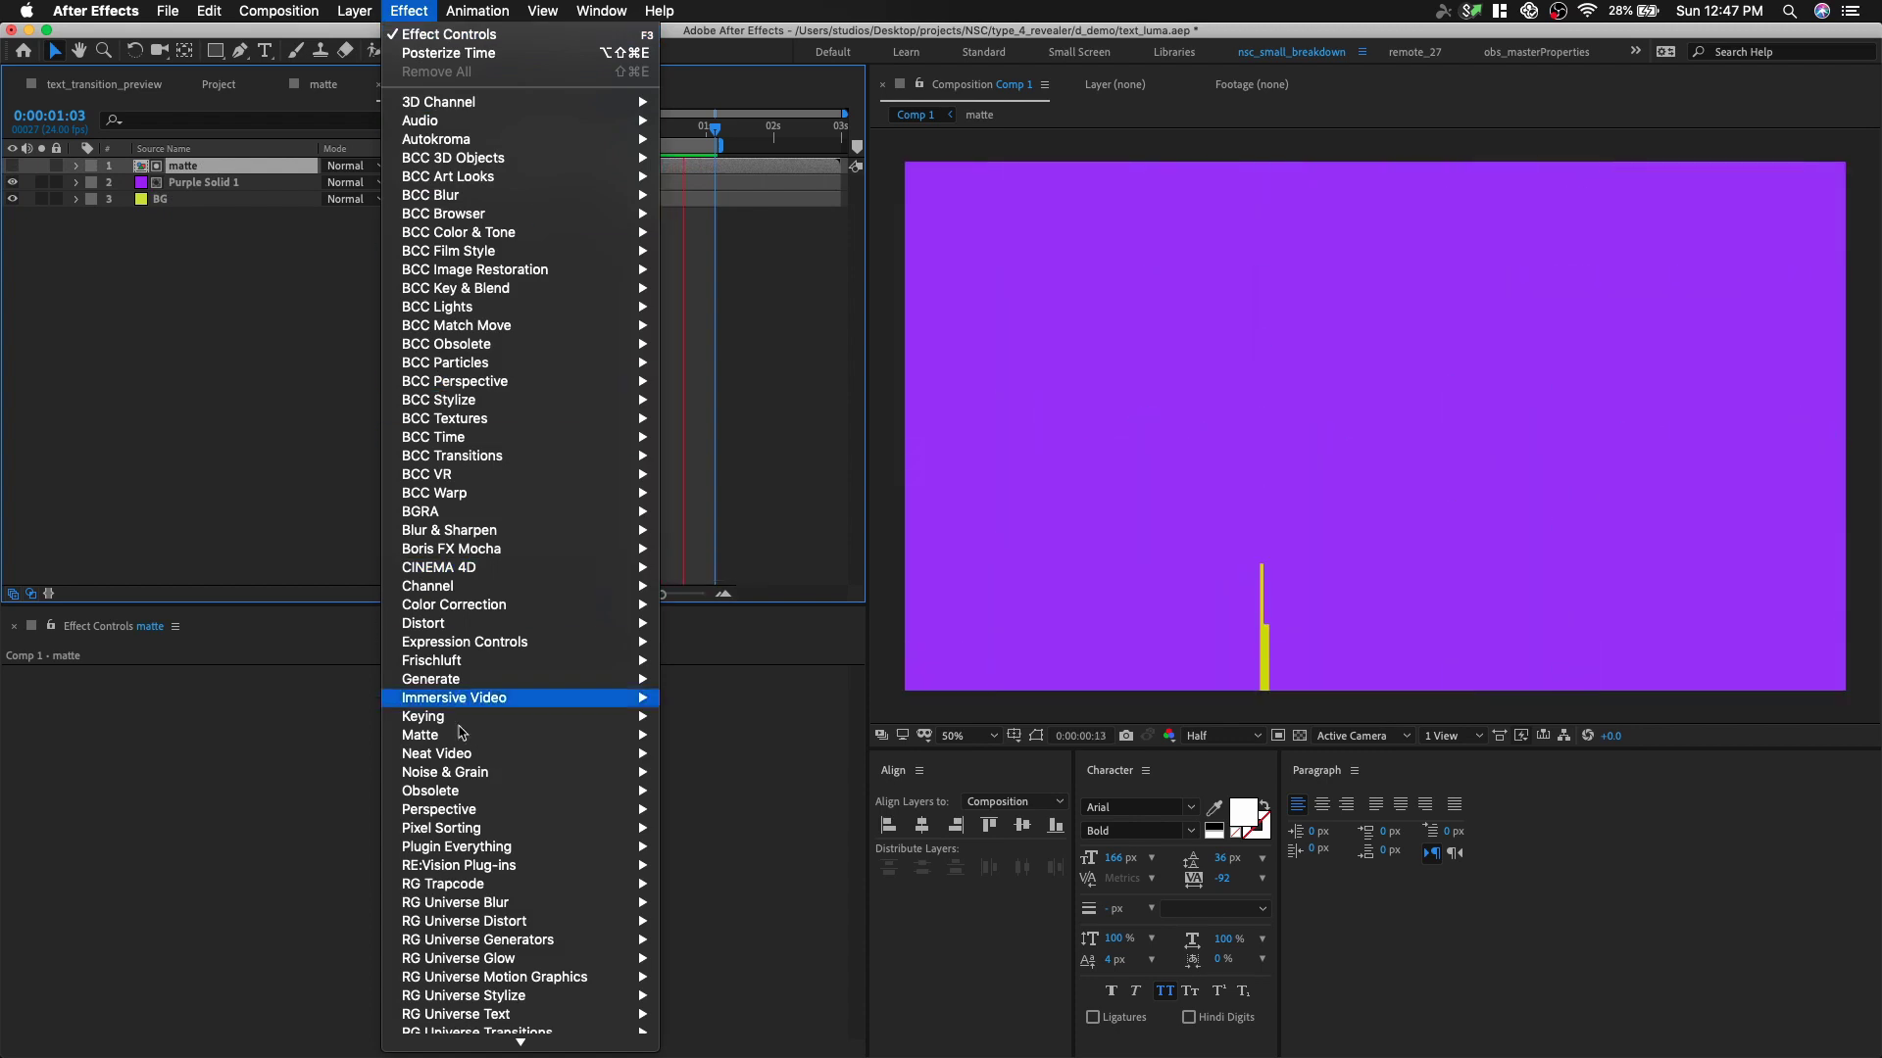
mouse_move(495, 819)
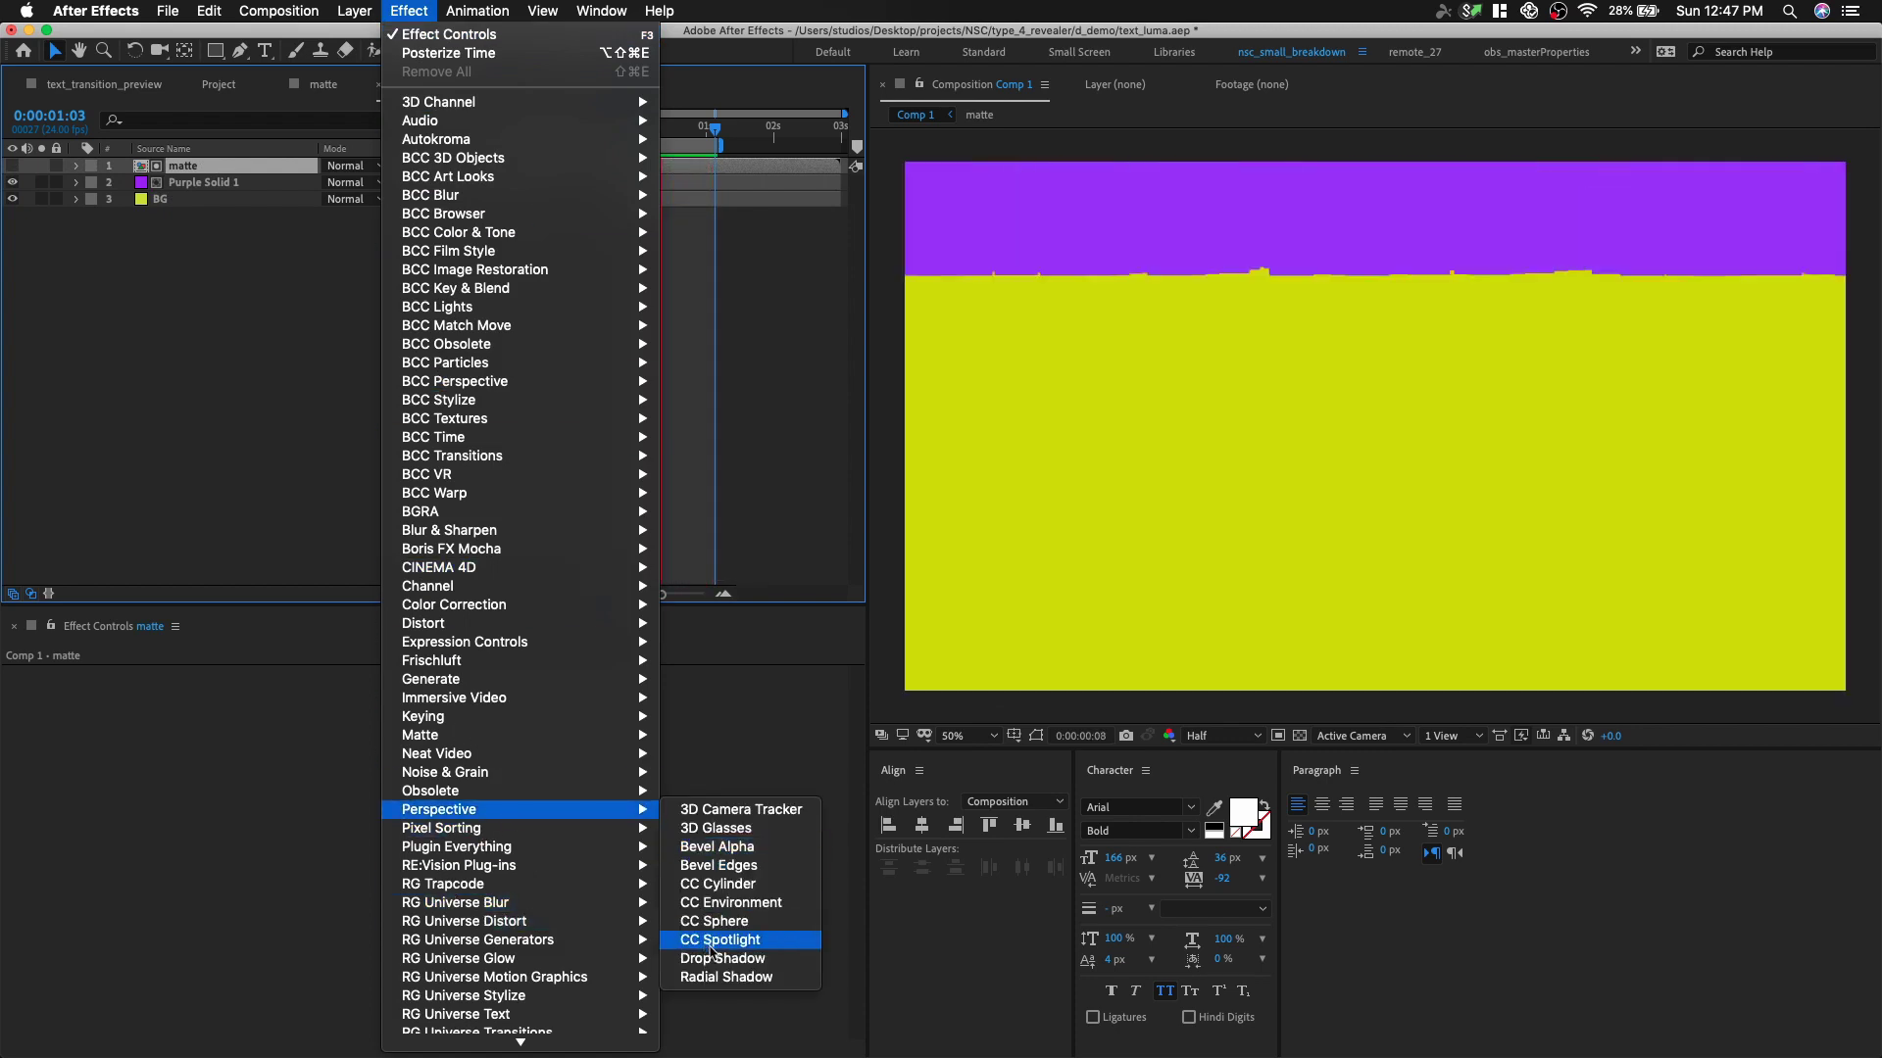
left_click(723, 959)
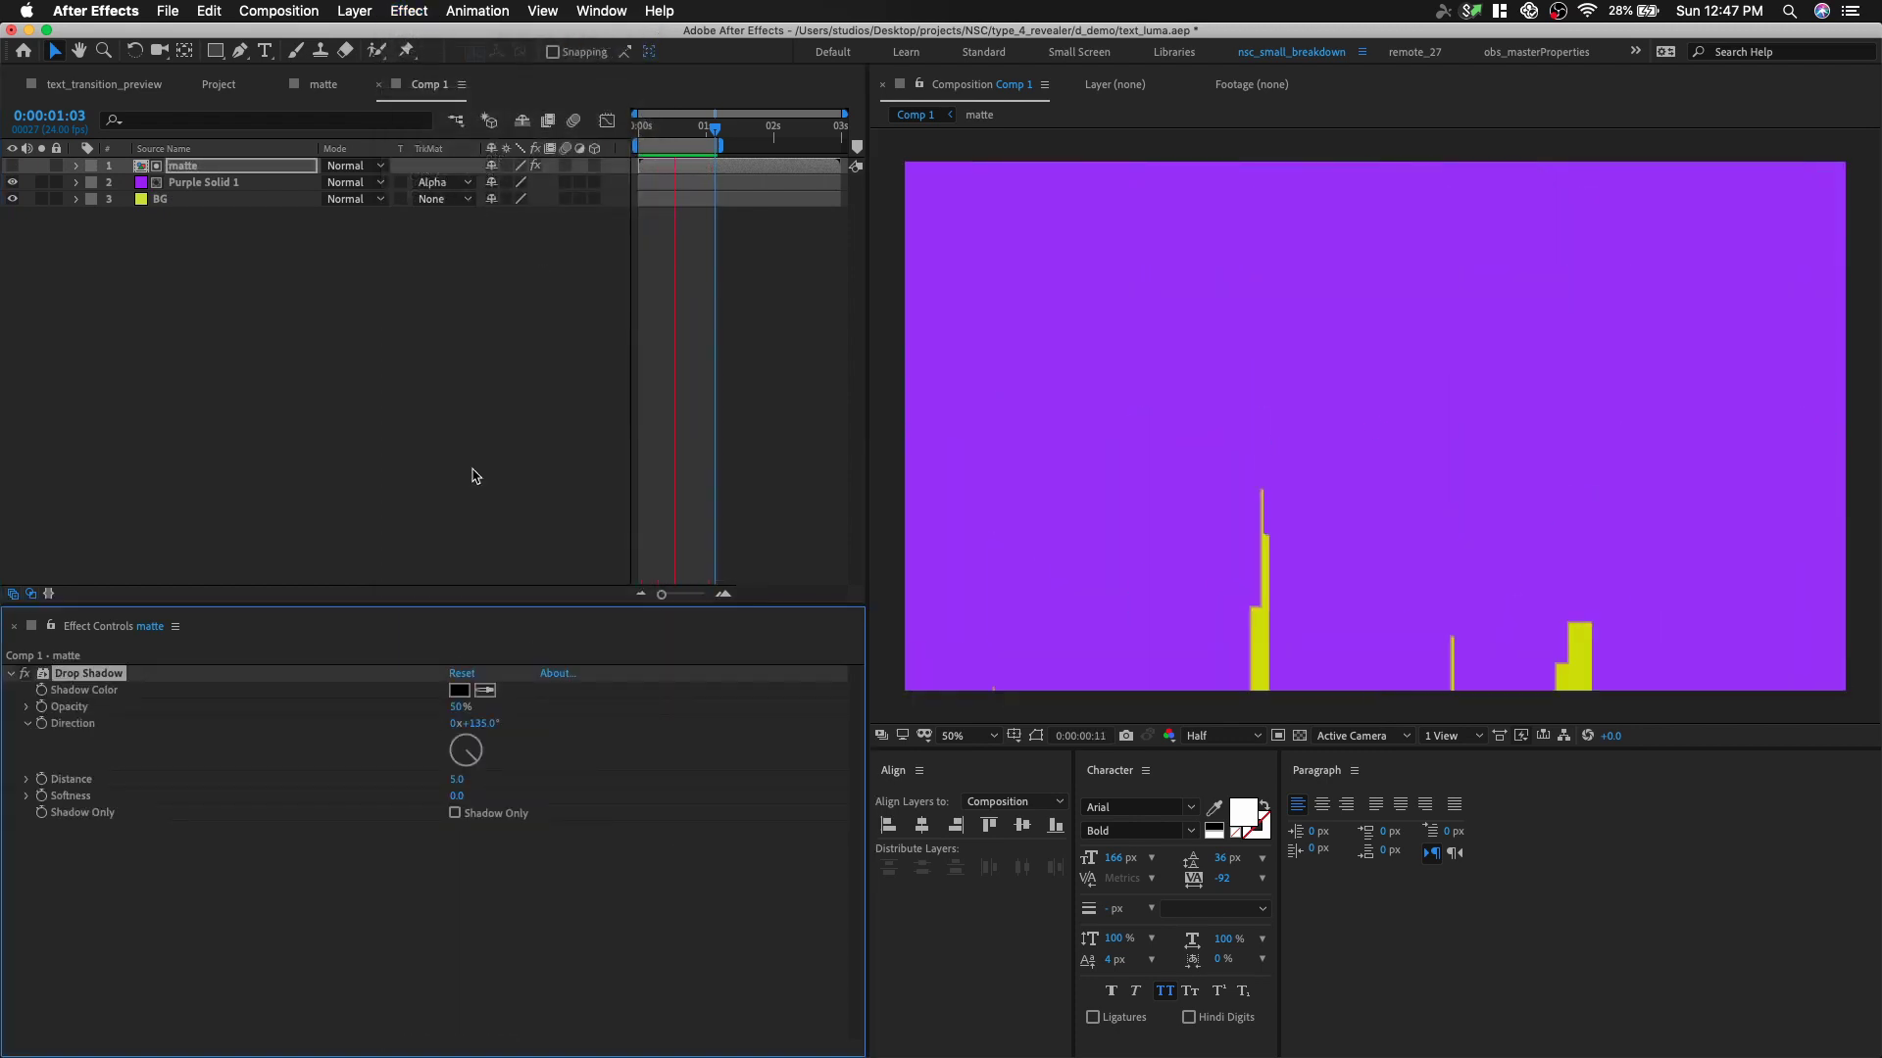
- Set the drop shadow Distance to 15 and Direction to 190°, then preview at frame 12
left_click_drag(681, 130, 675, 134)
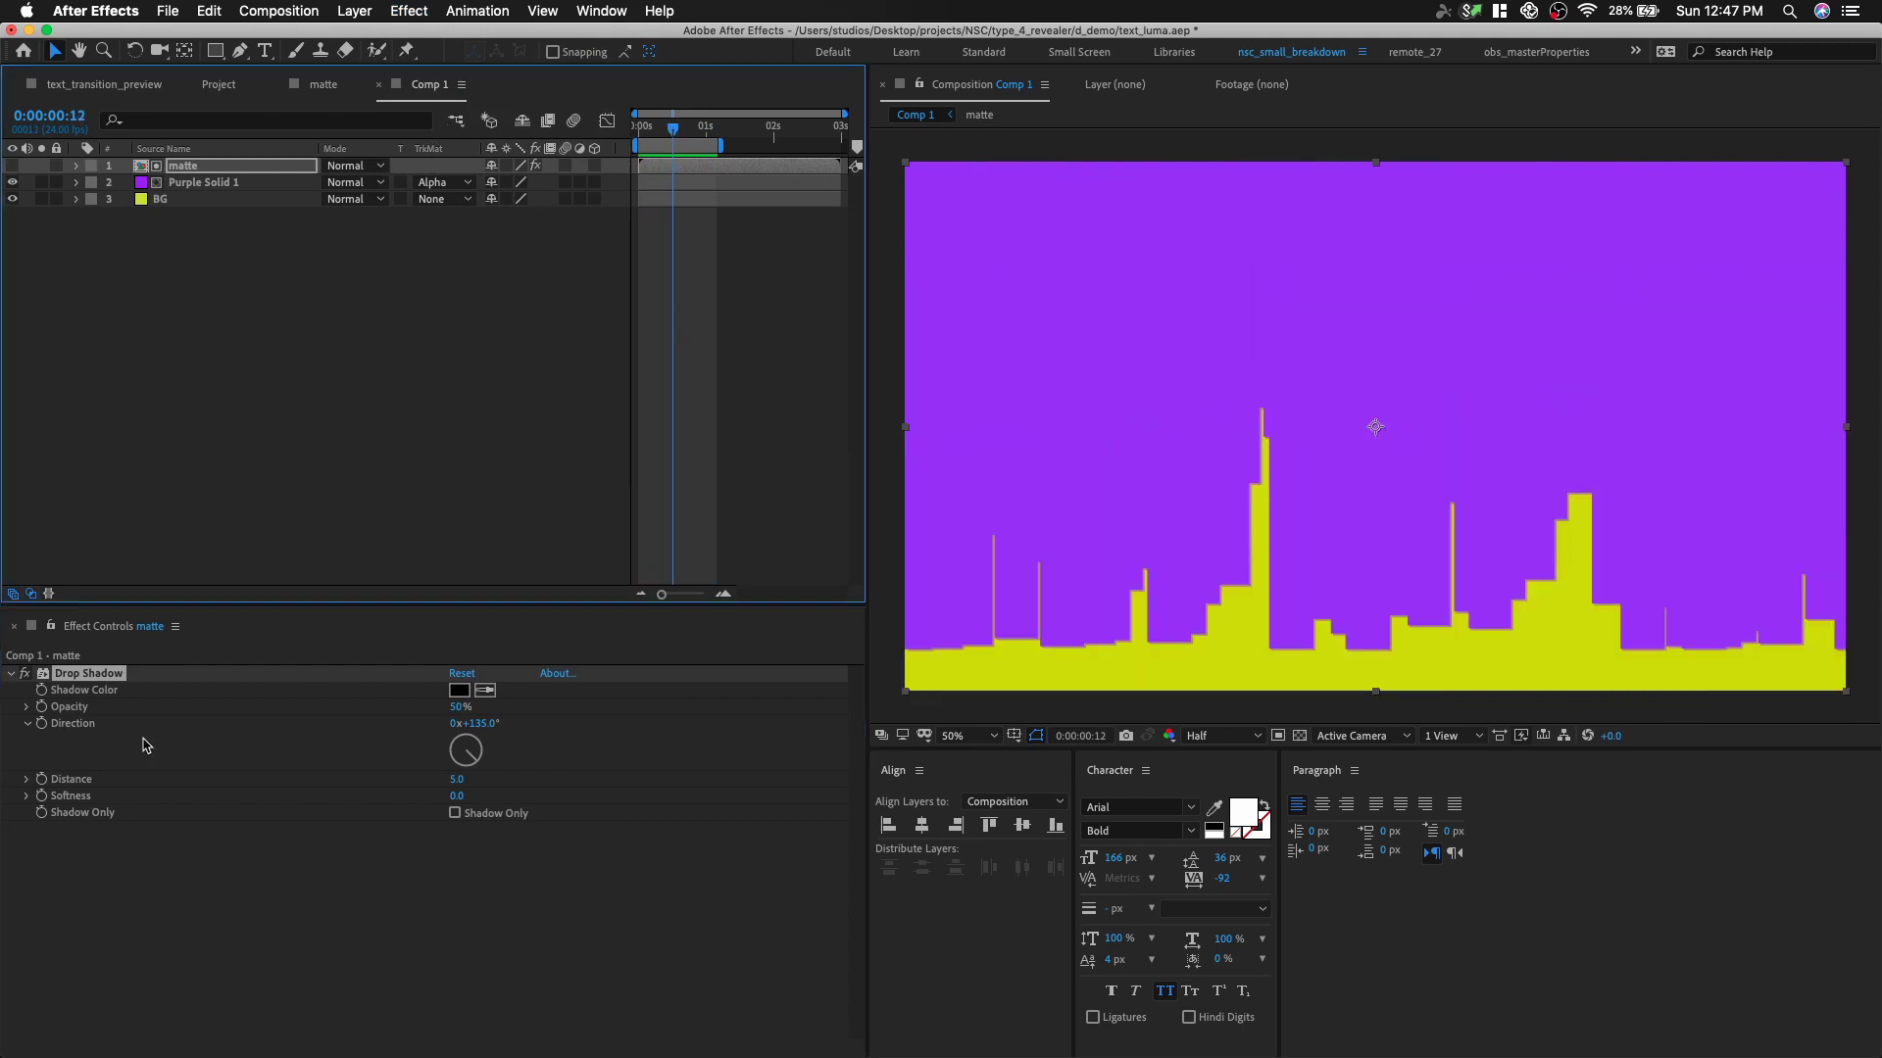
left_click_drag(456, 779, 465, 779)
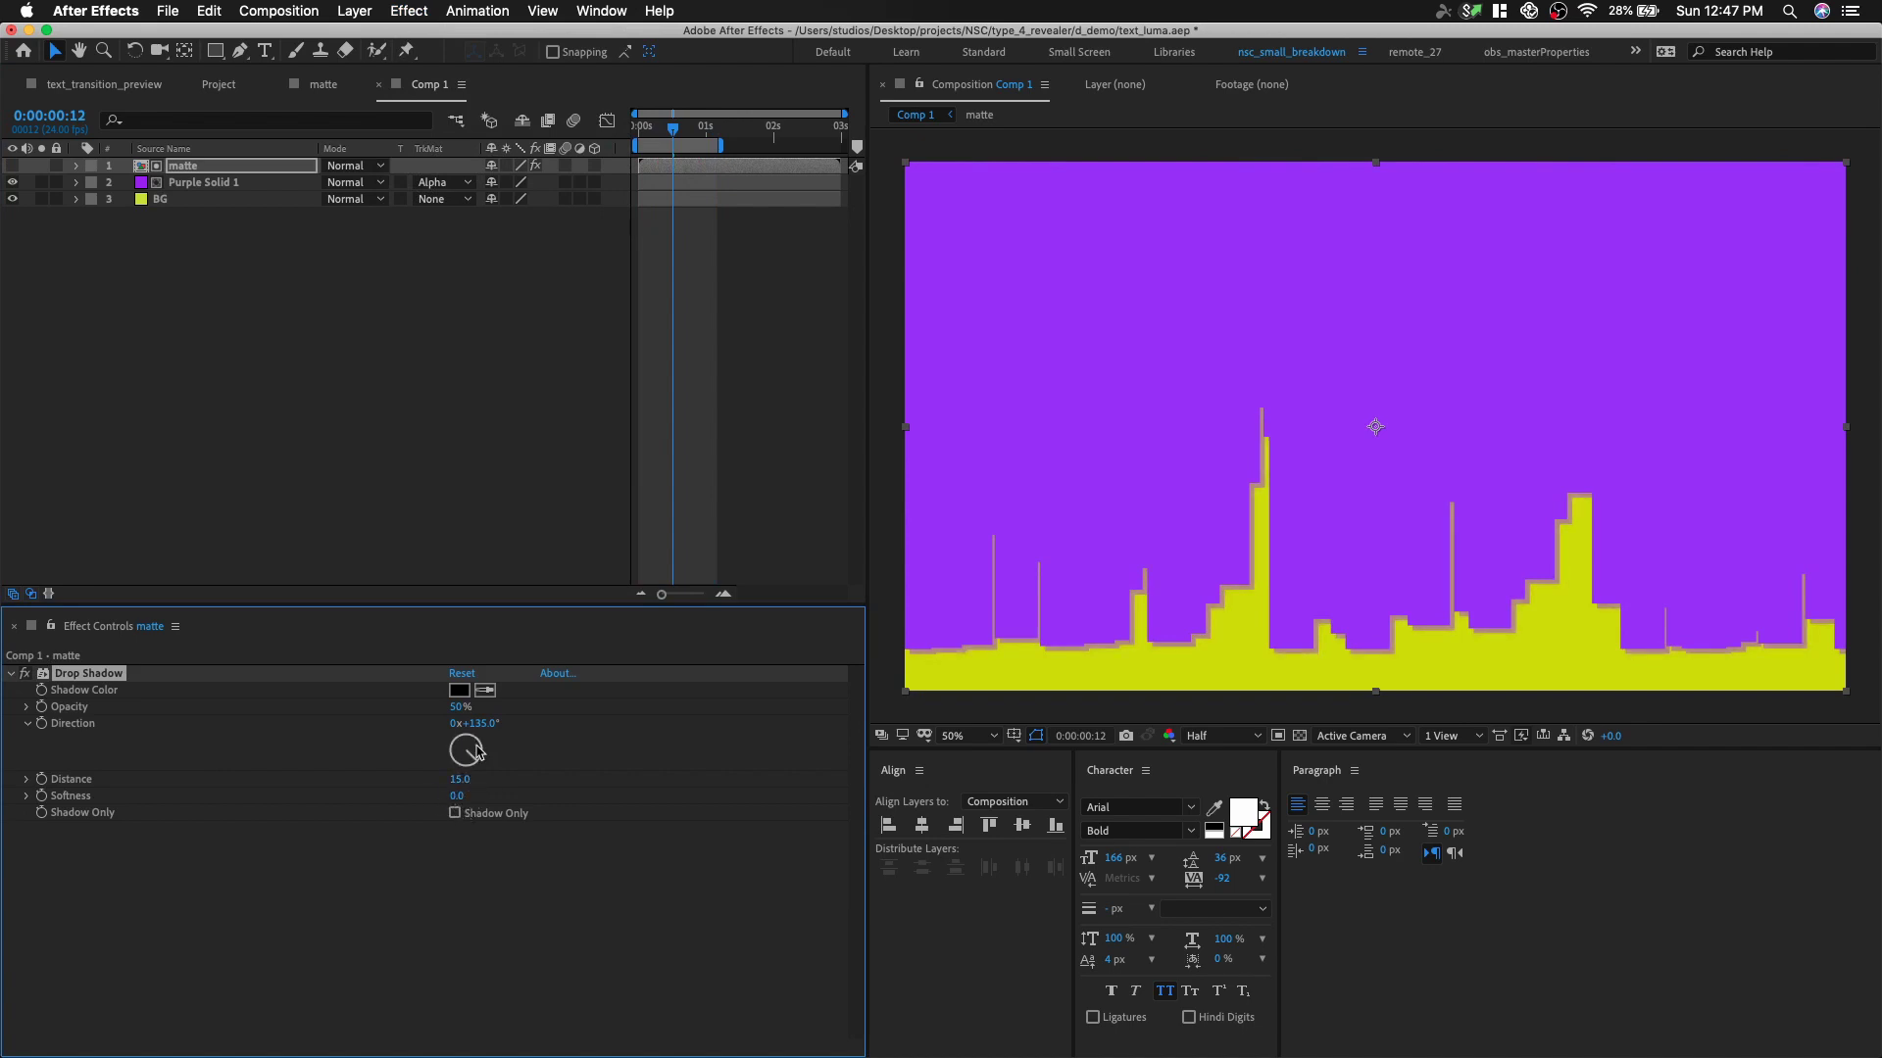
left_click_drag(480, 766, 462, 768)
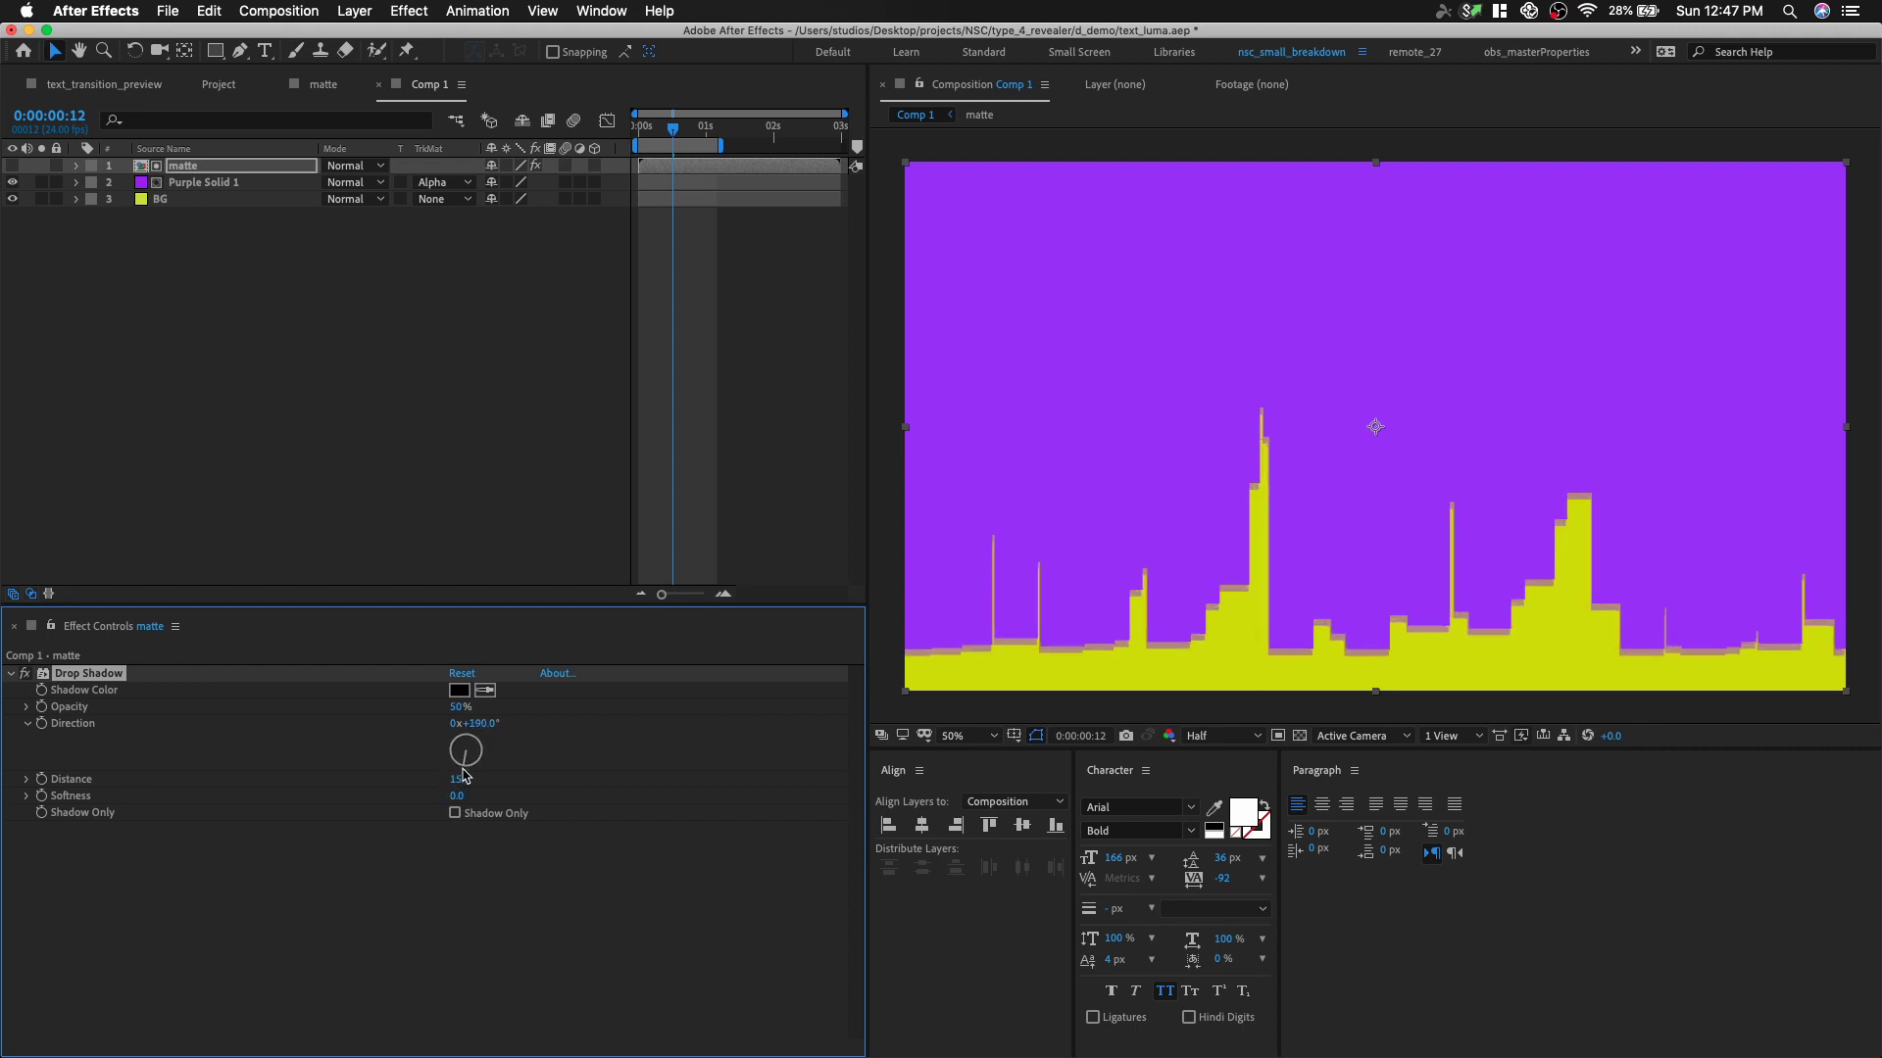
key("space")
- Duplicate the drop shadow and give Drop Shadow 2 a Distance of 51, then preview
key("super+d")
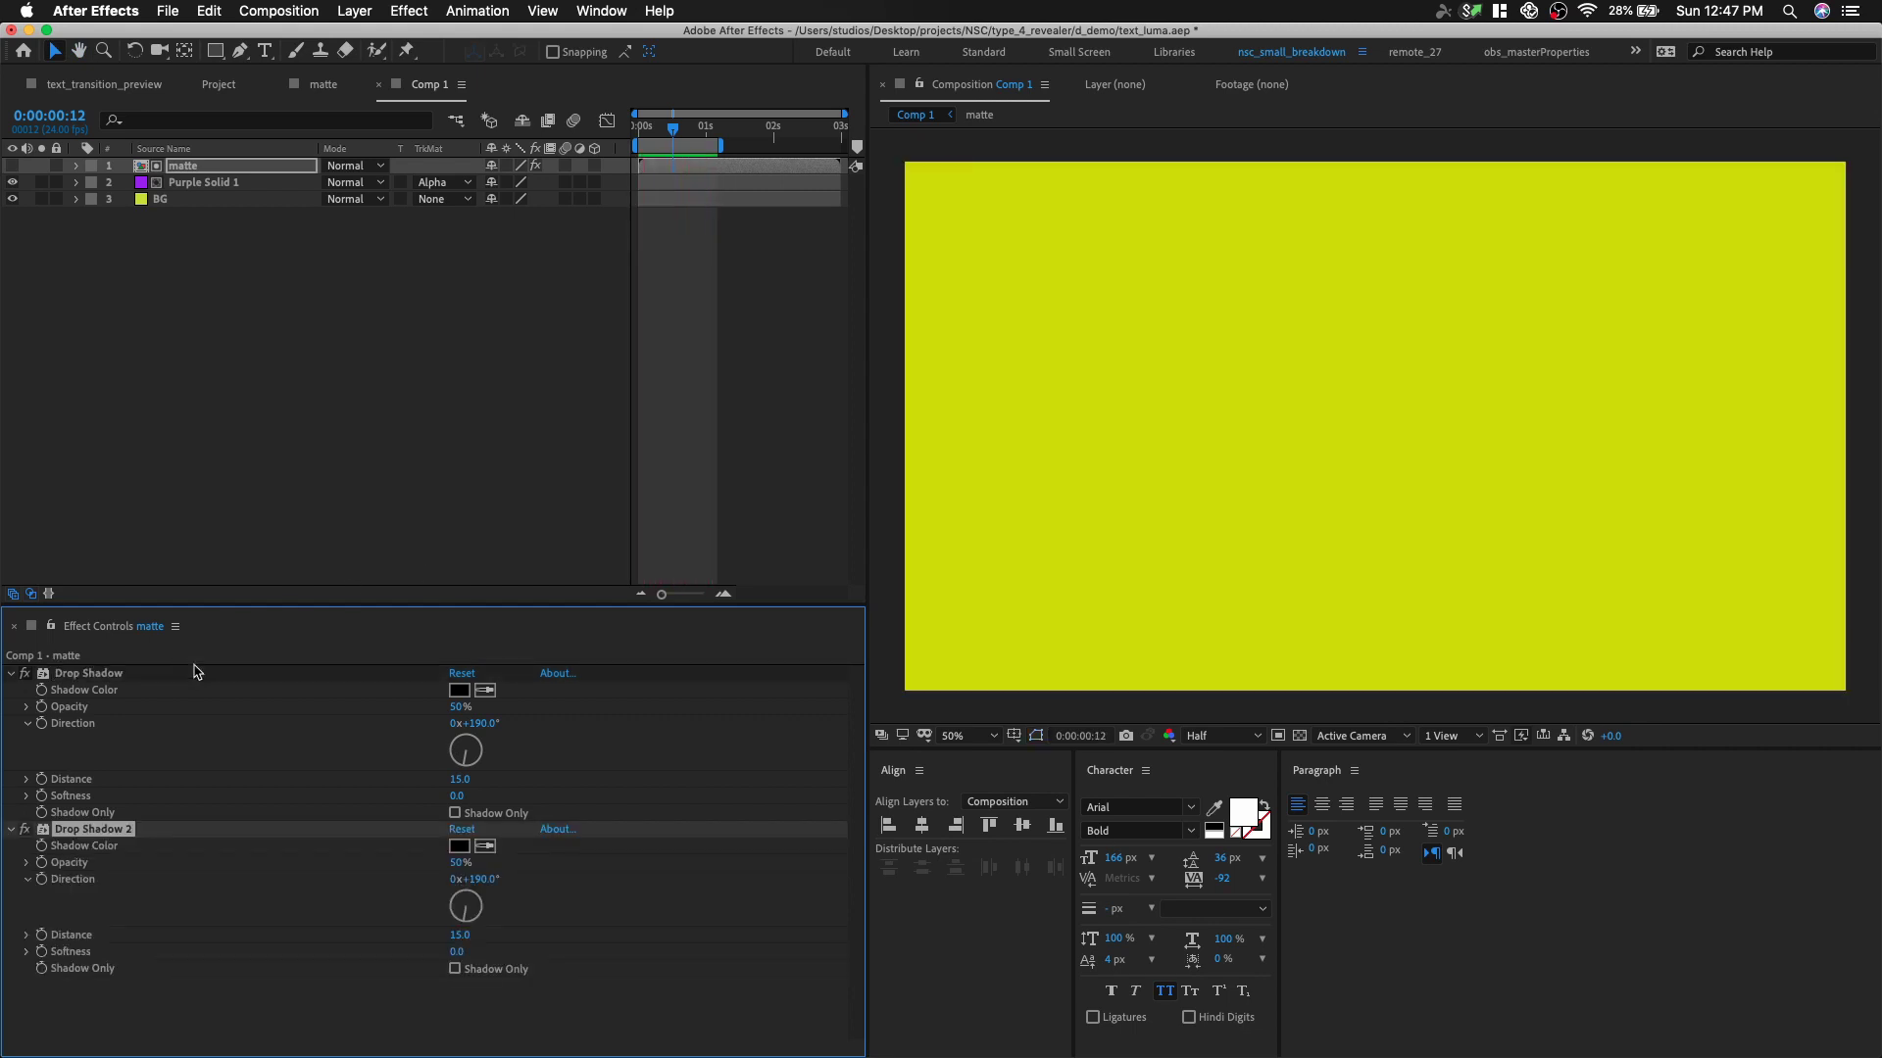
key("space")
left_click_drag(683, 134, 670, 134)
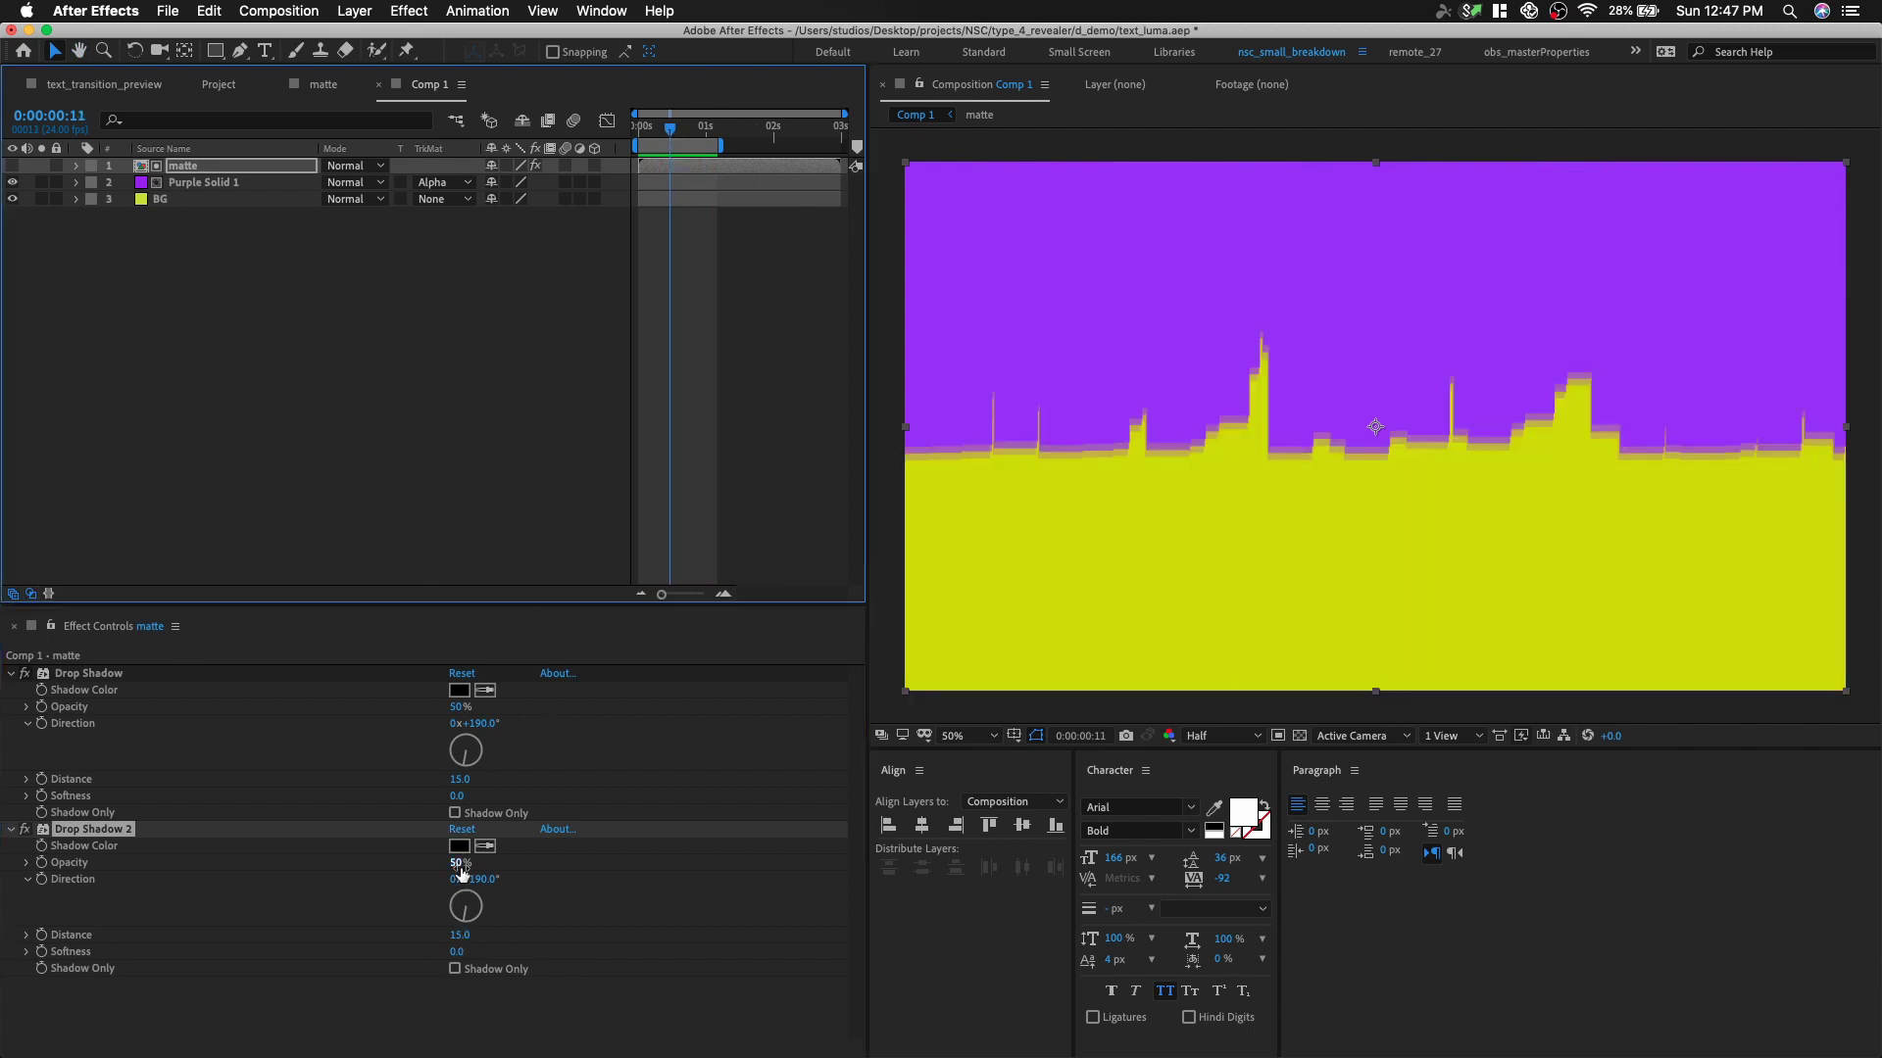
left_click_drag(459, 935, 494, 928)
key("space")
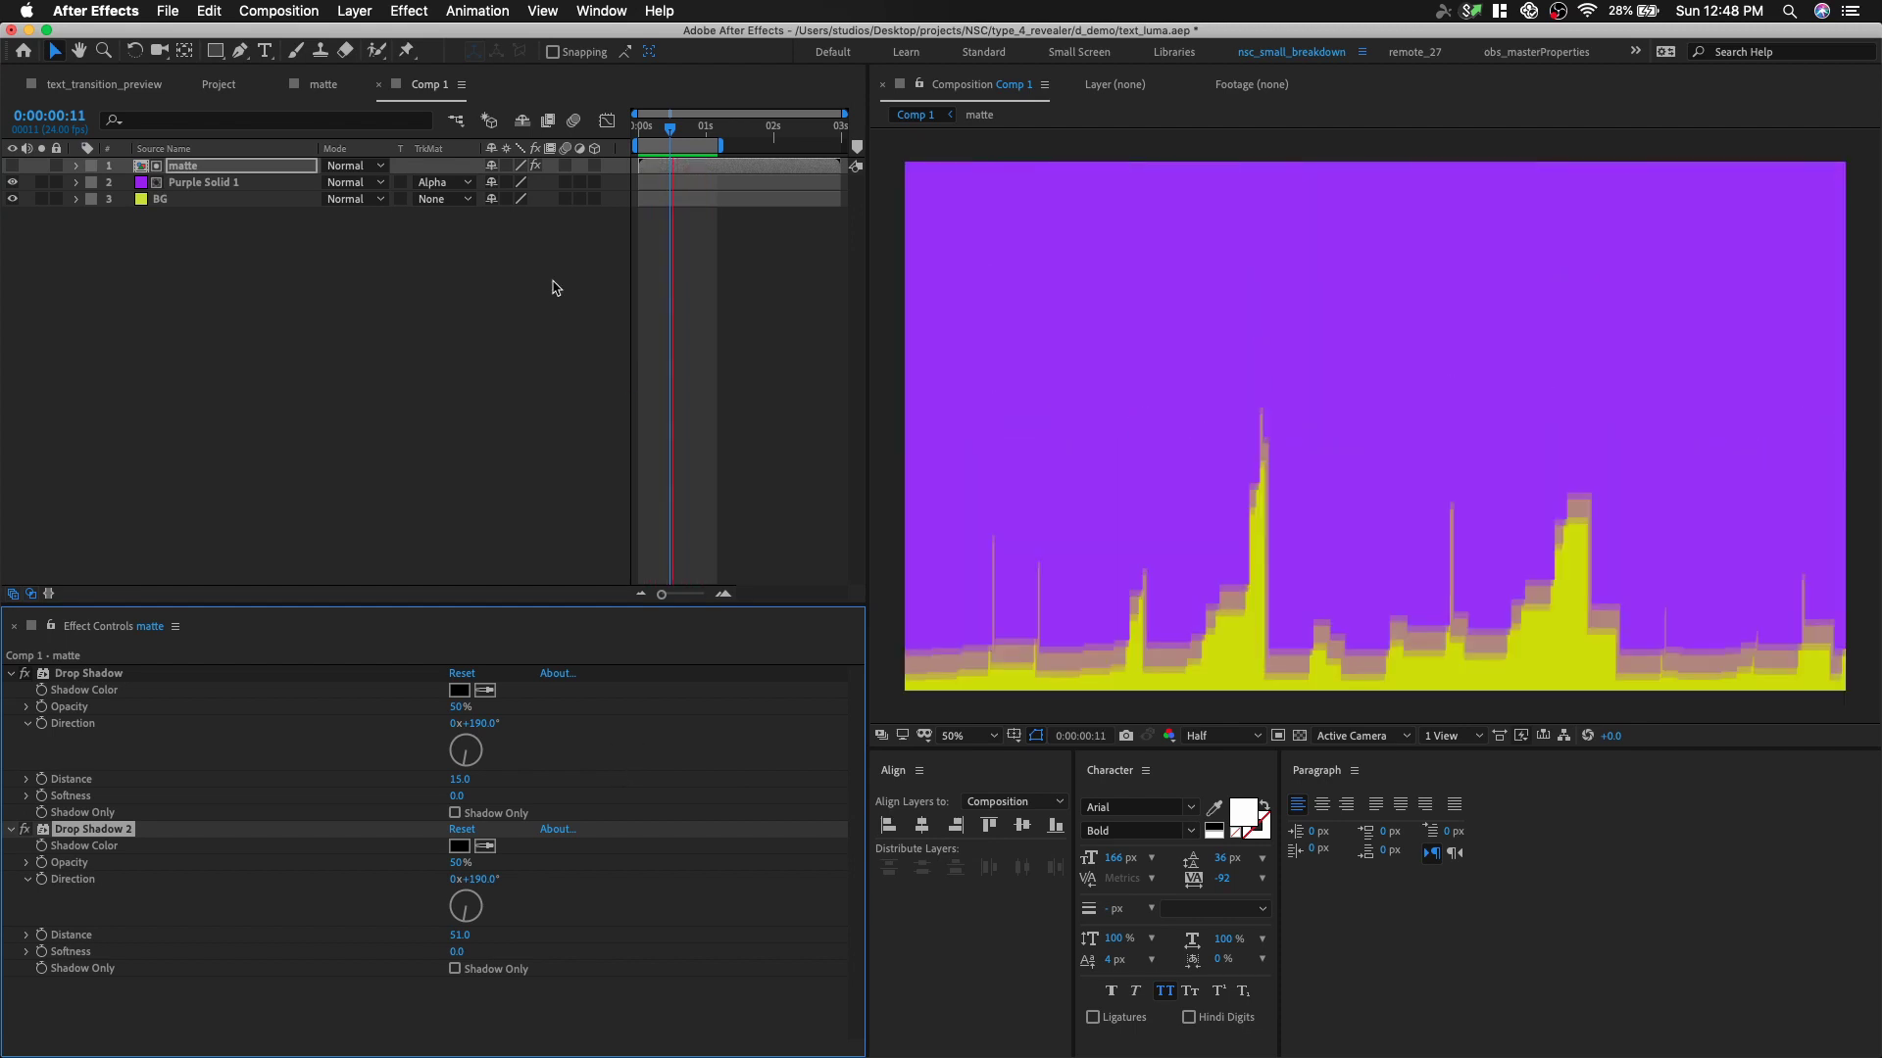
- Rotate the matte layer by 30°
left_click(265, 170)
key("space")
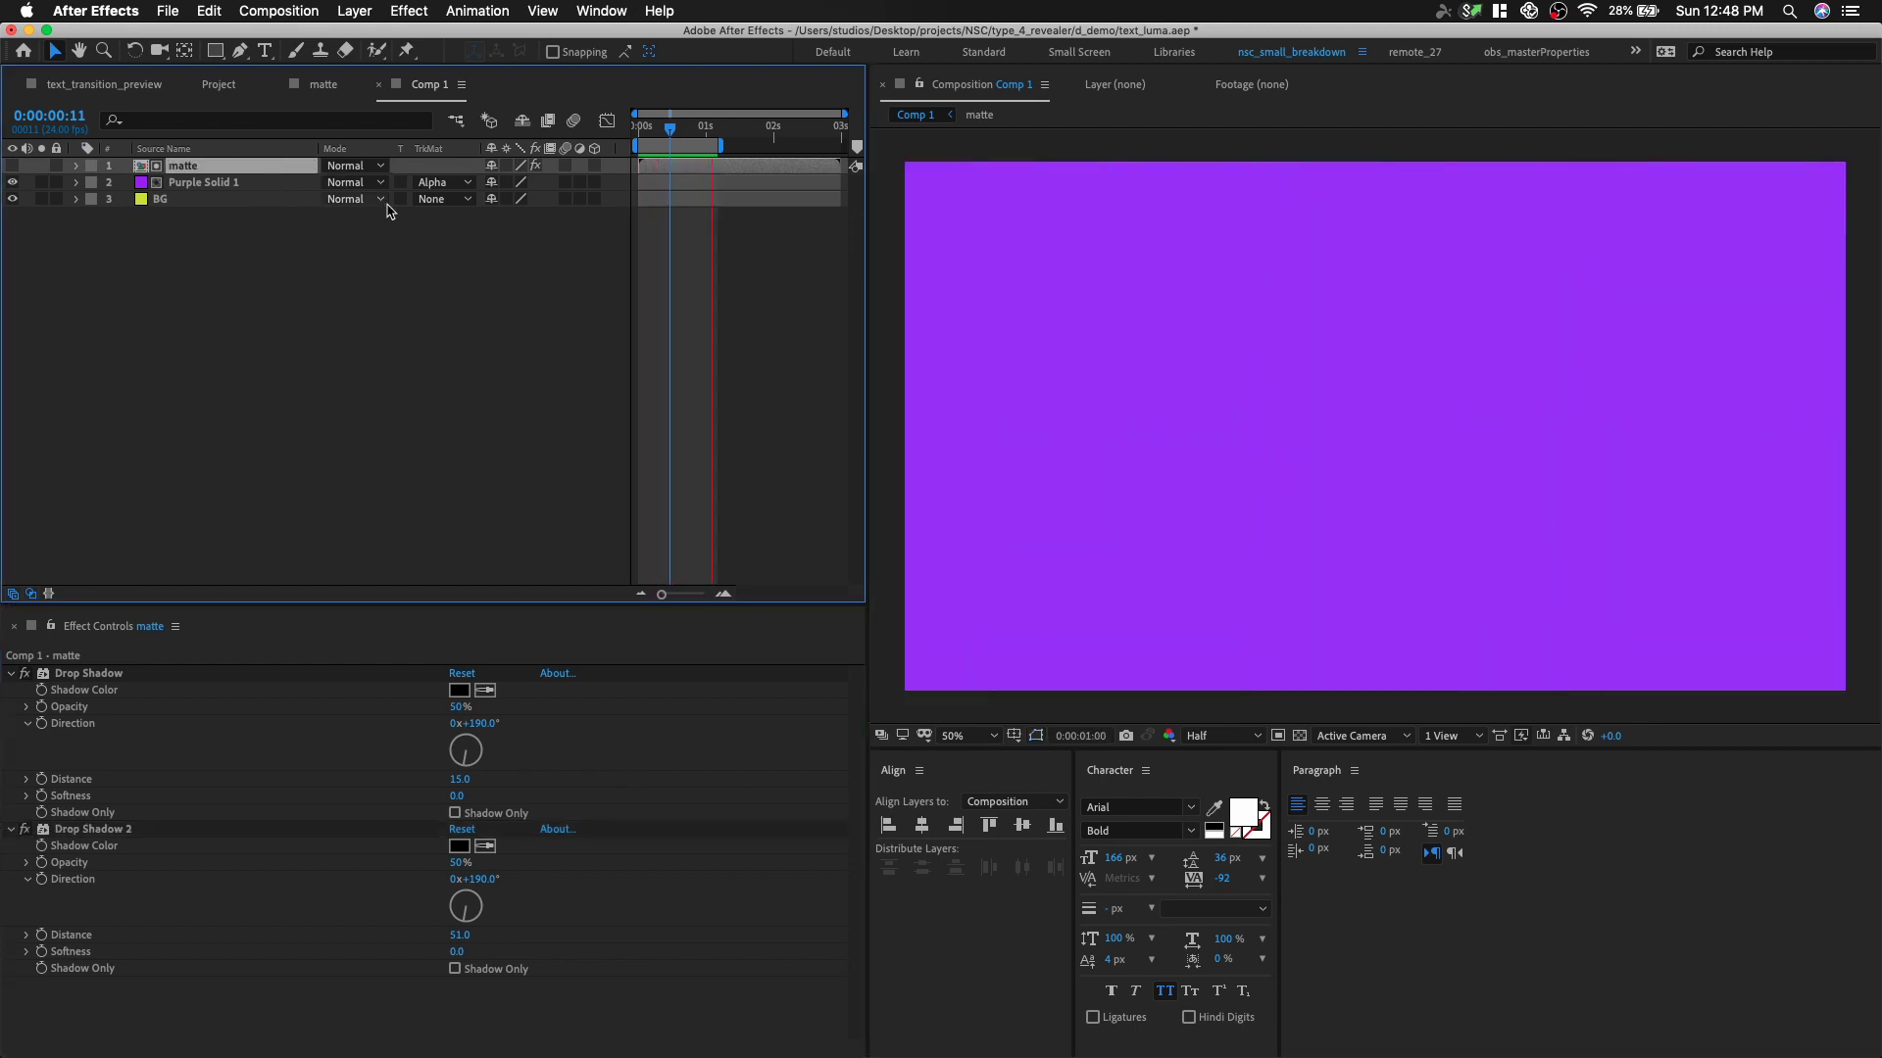
key("r")
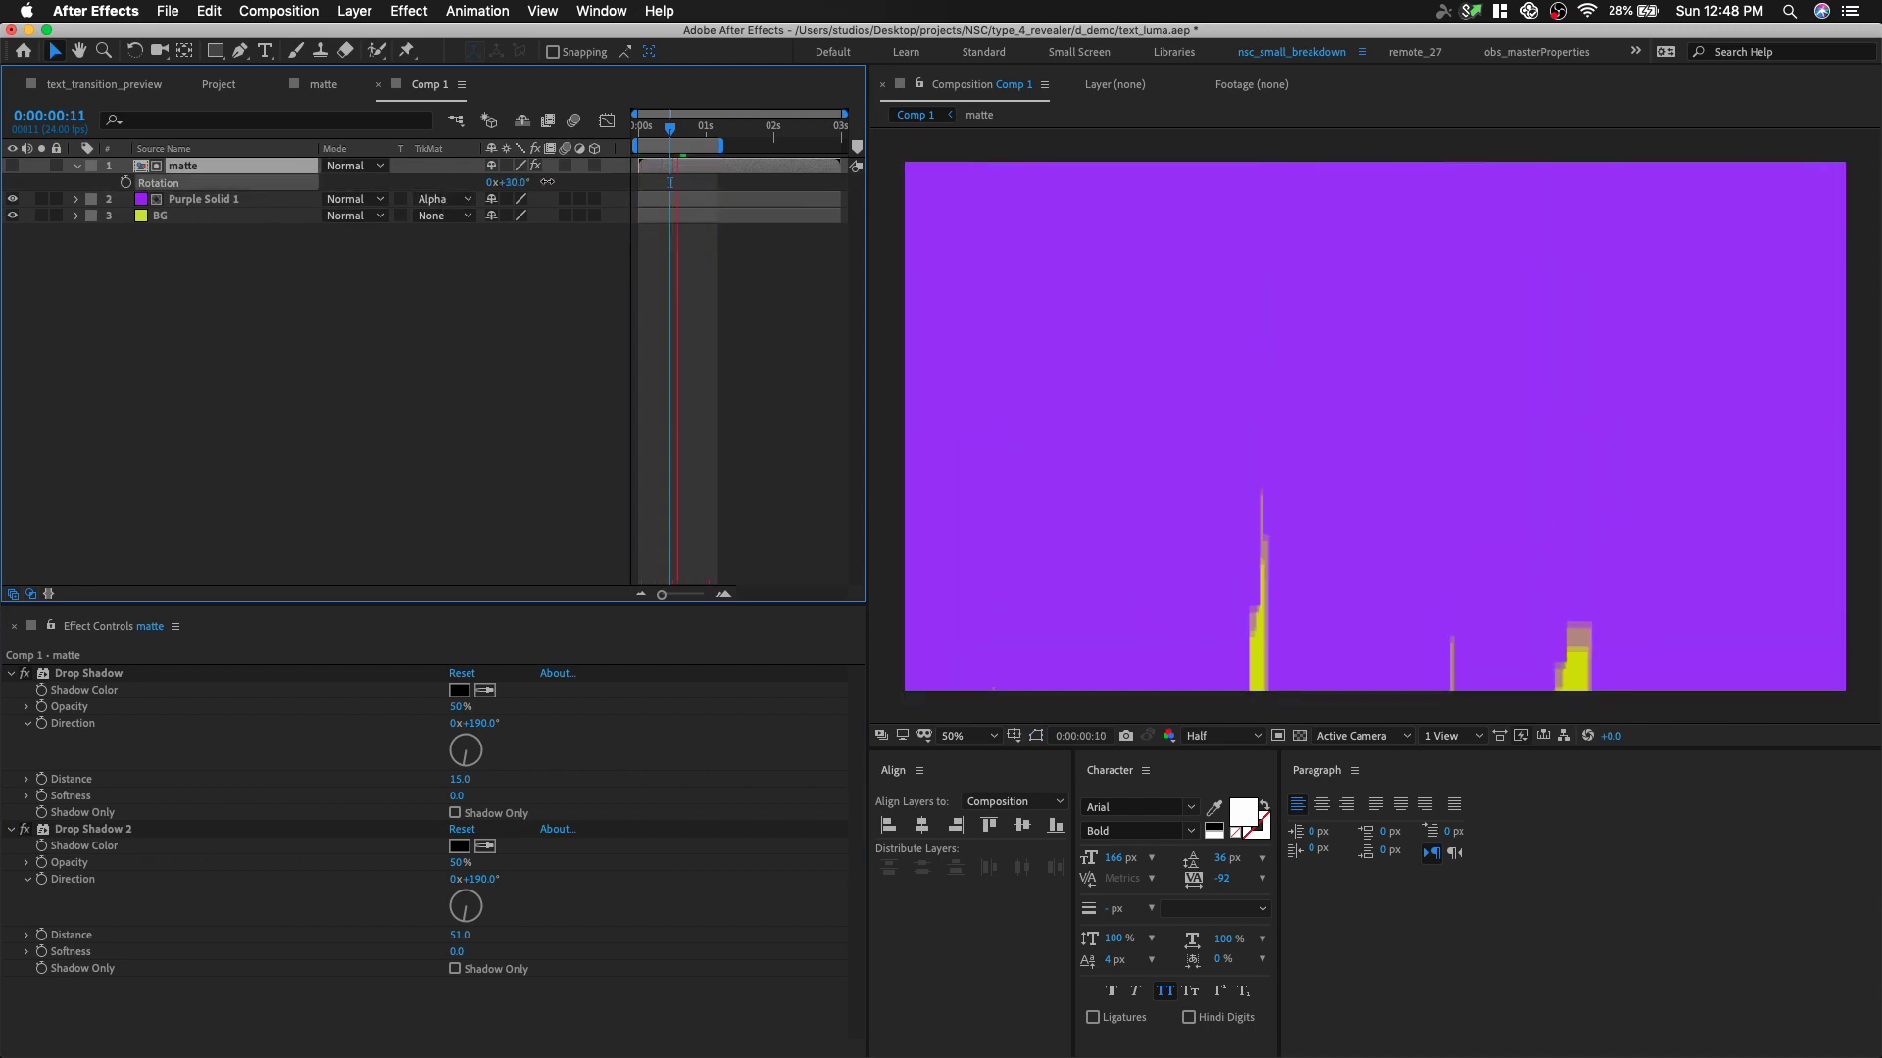
left_click_drag(504, 182, 547, 182)
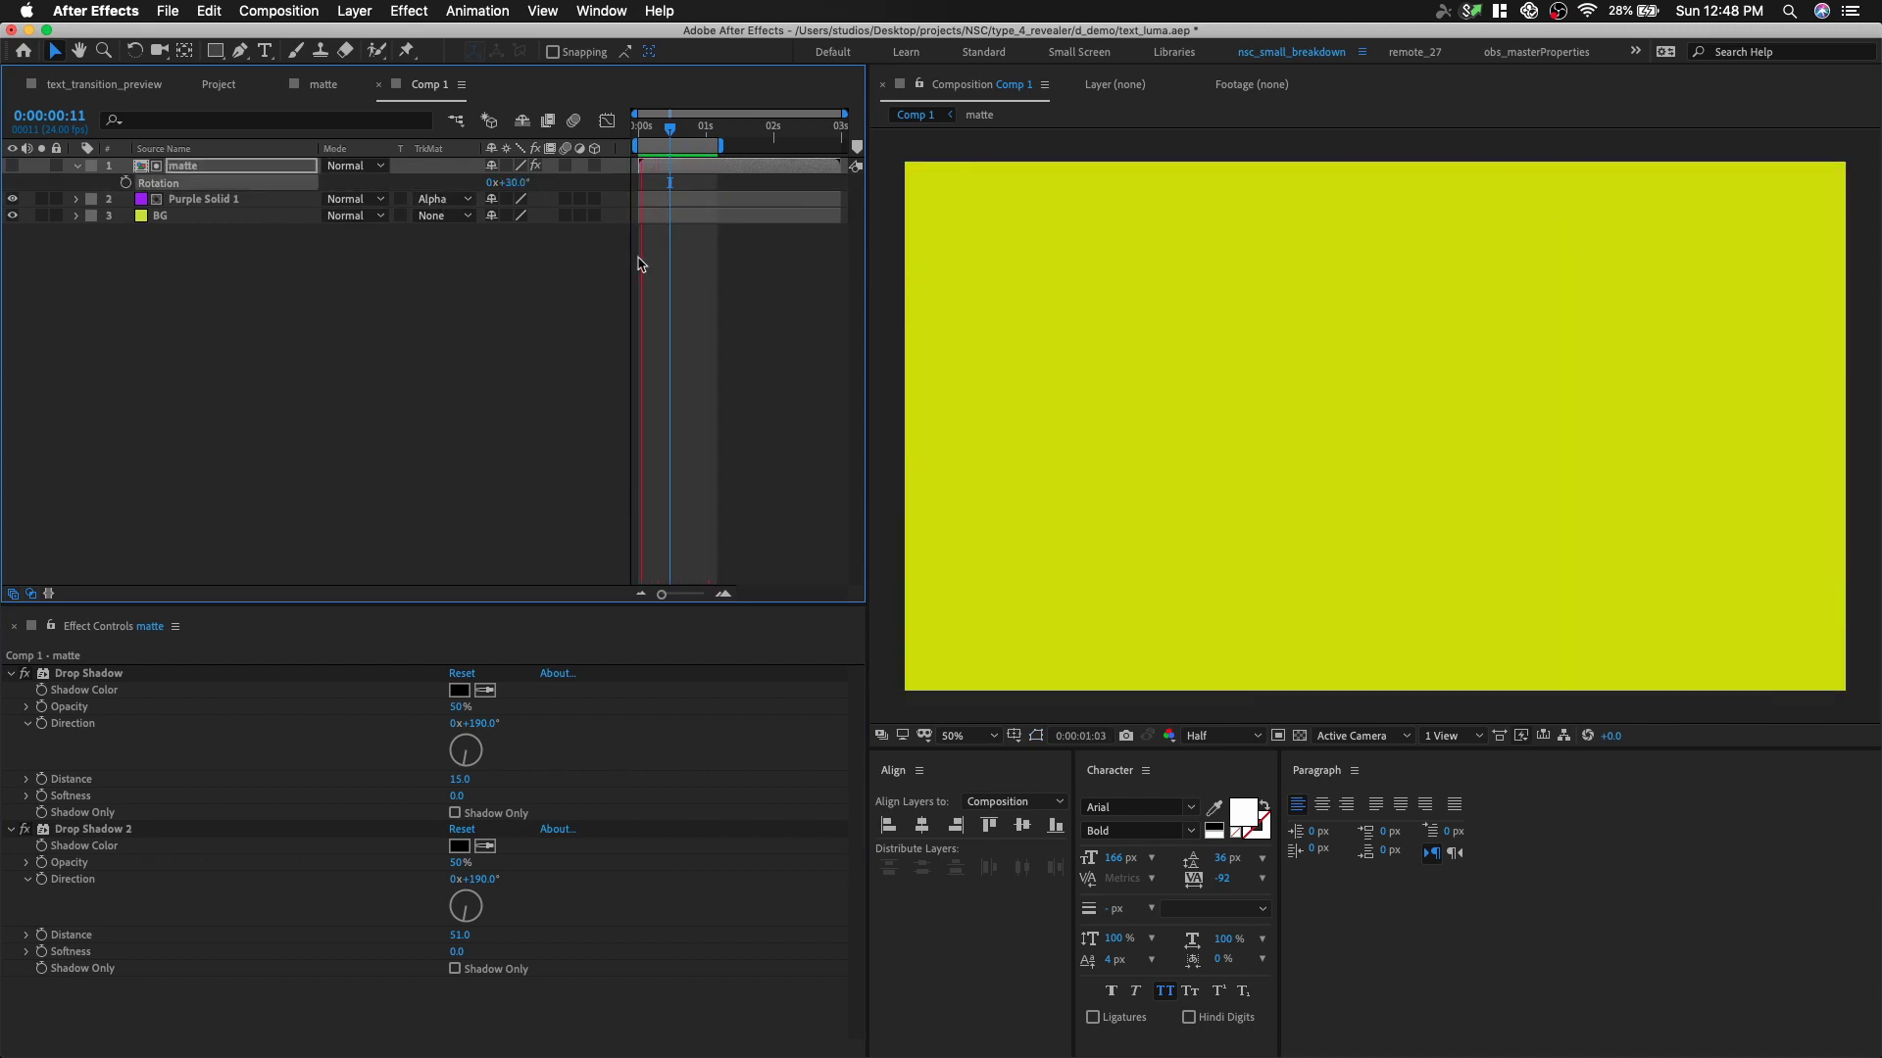
- Scale the matte layer to 189% and preview the angled bar sweep
key("s")
left_click_drag(545, 182, 636, 188)
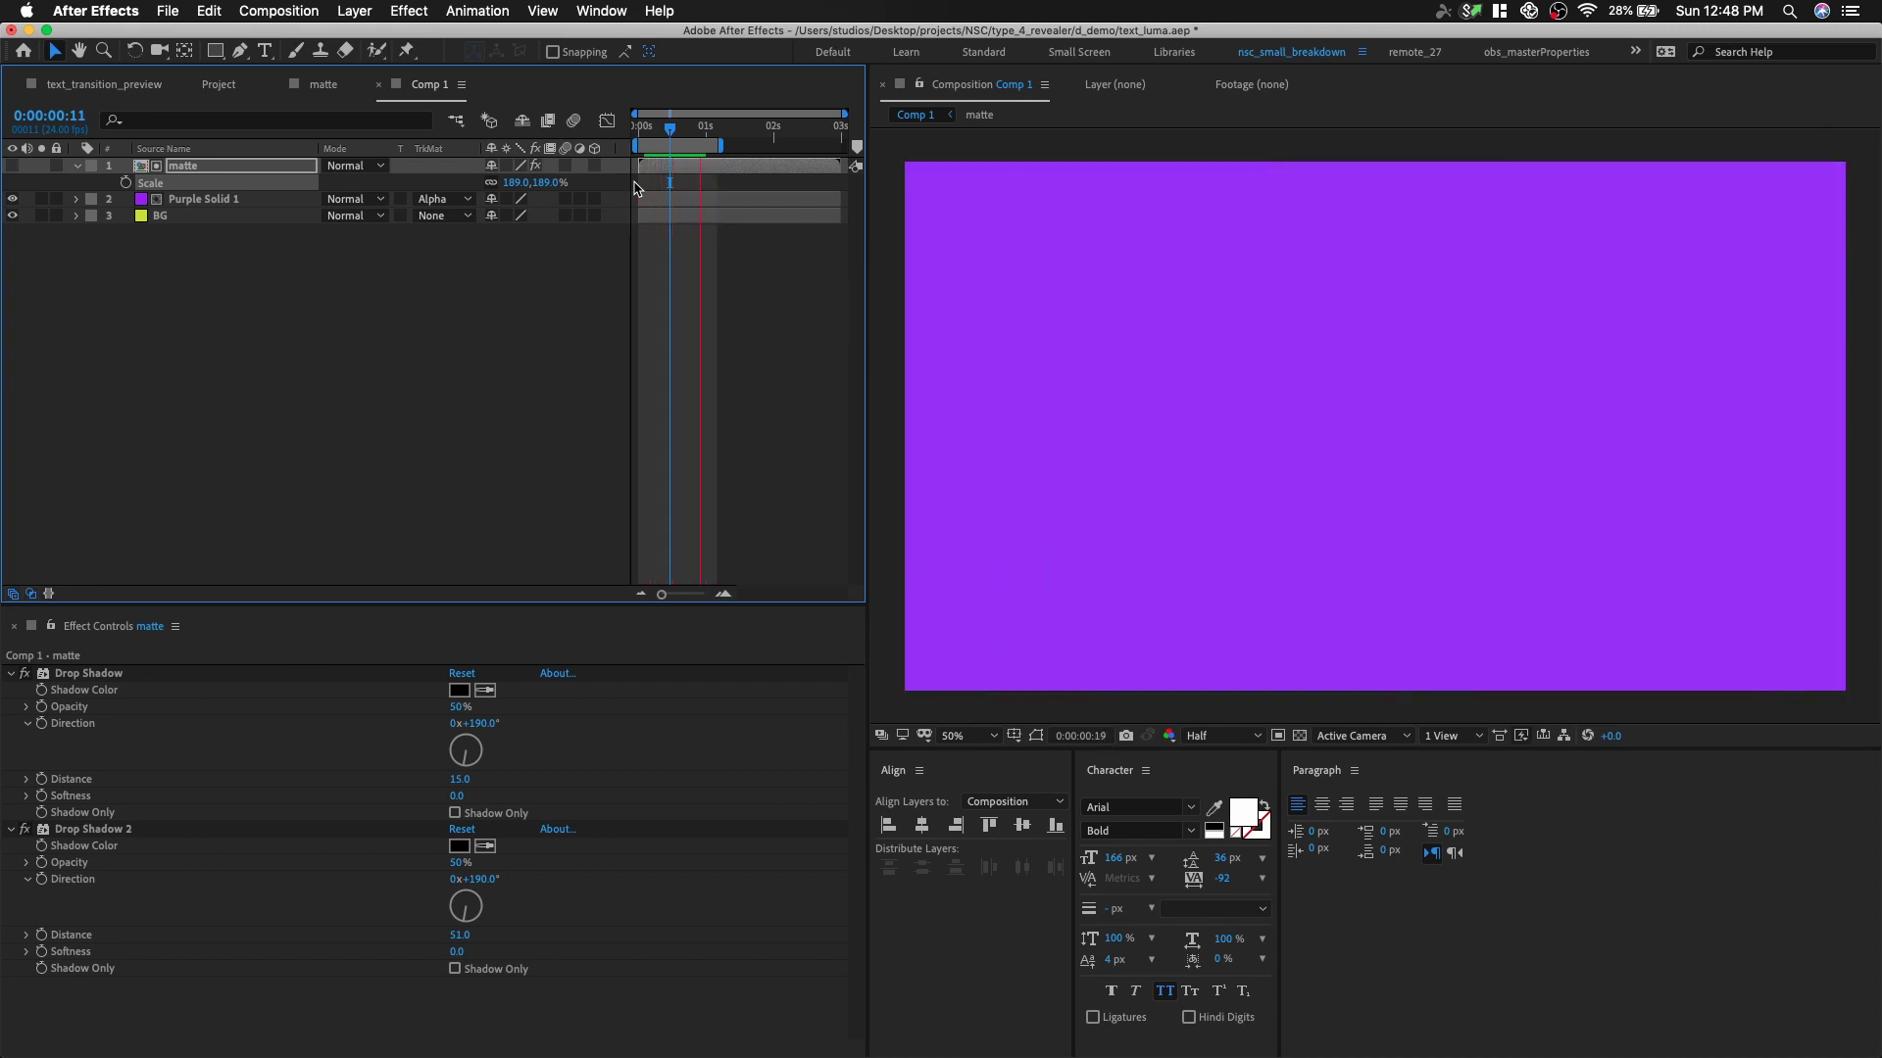
key("F2")
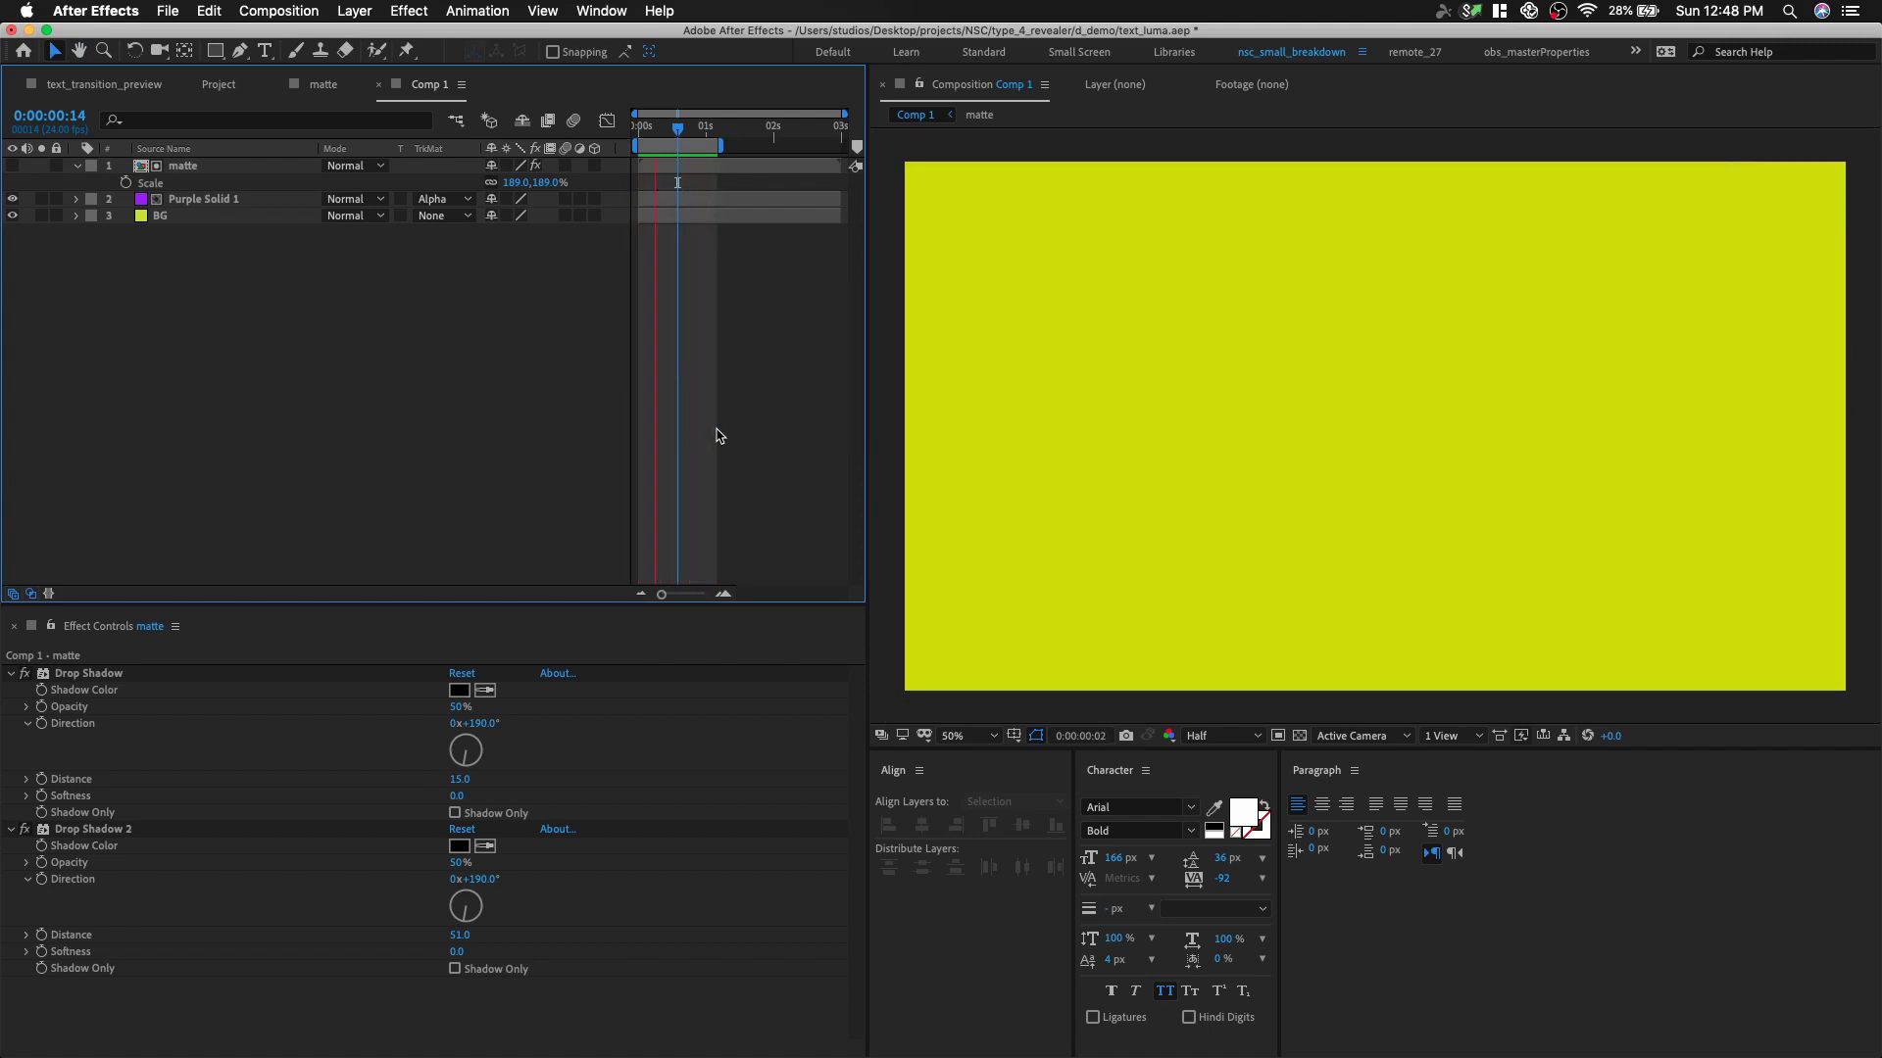
key("space")
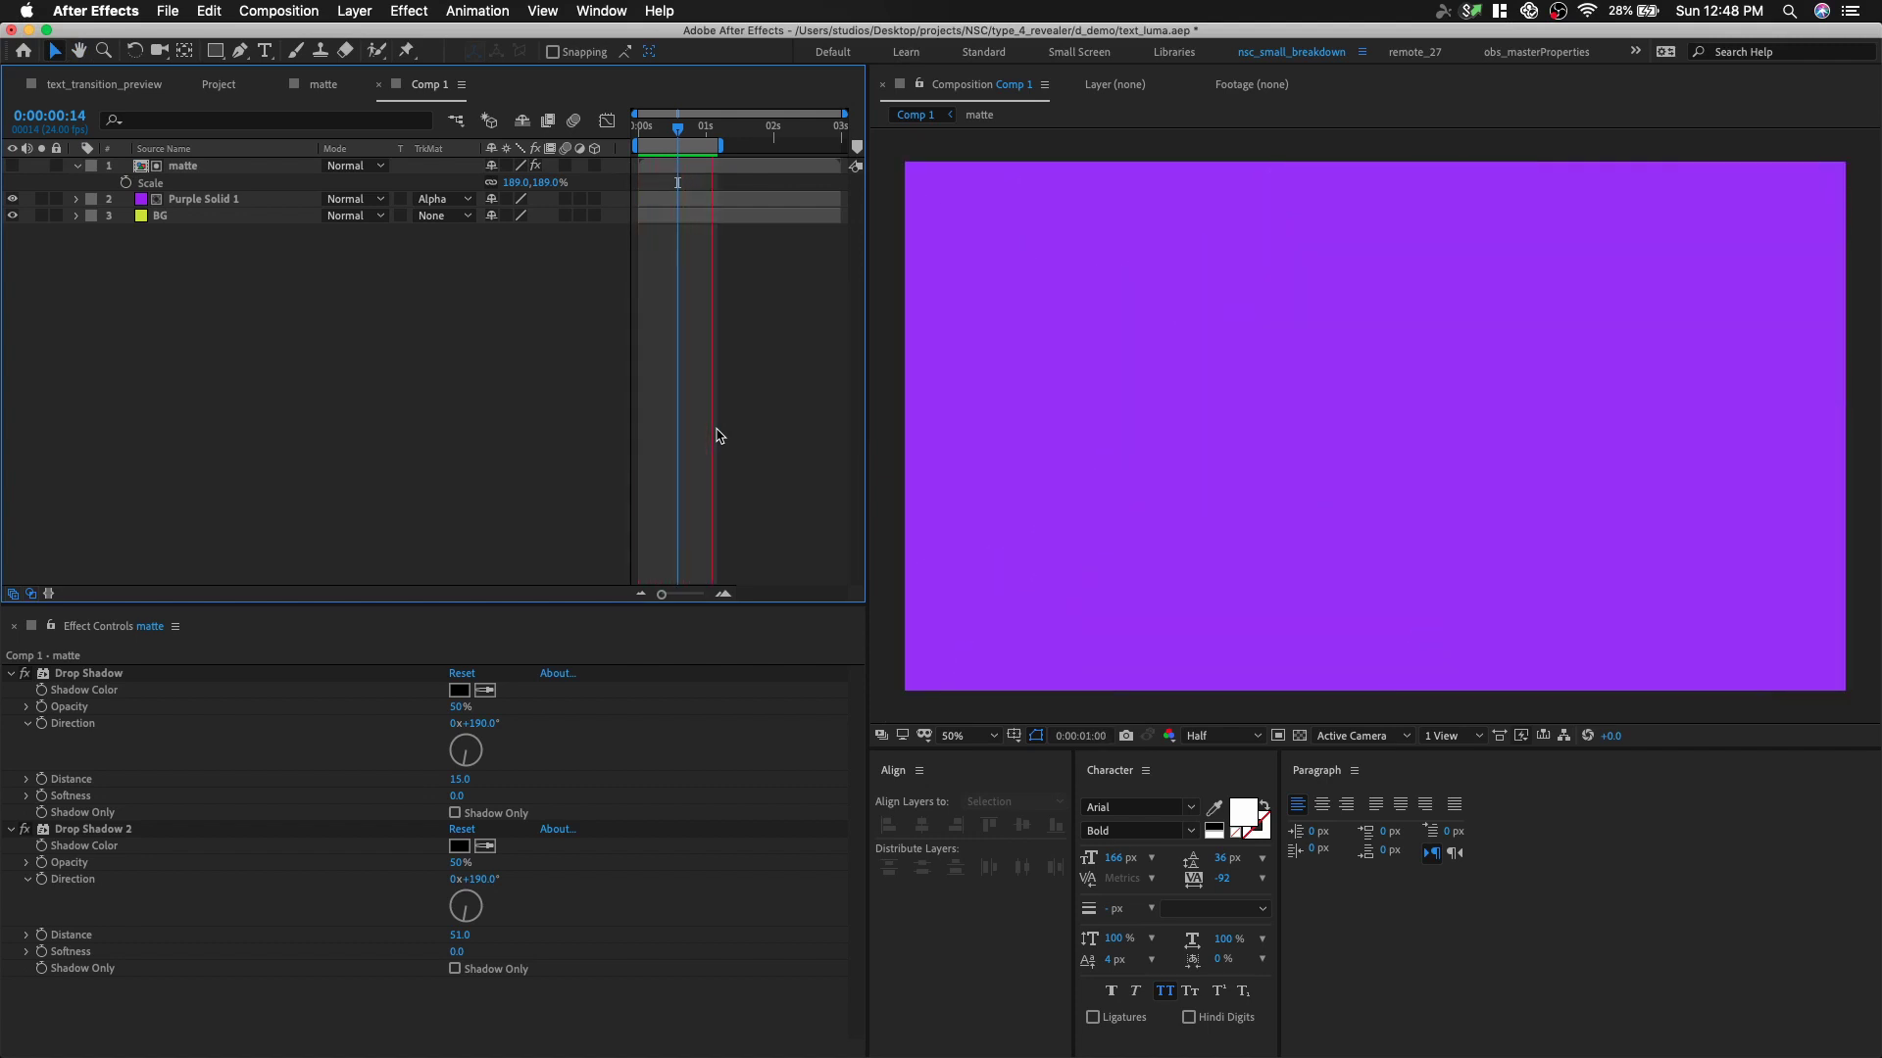